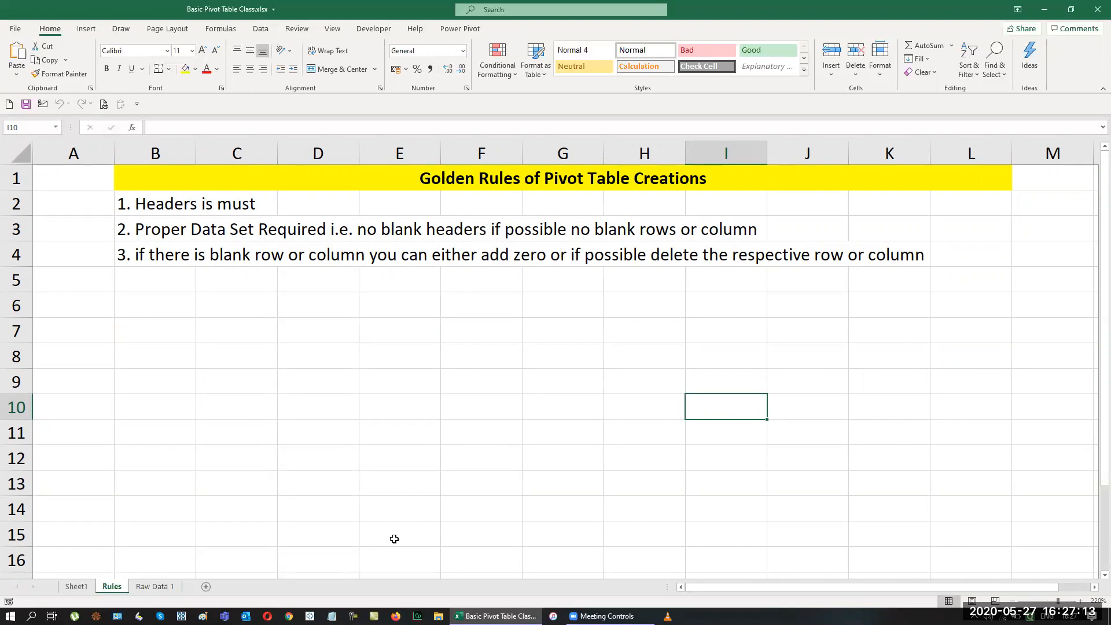
On the Raw Data 1 sheet, enter the headers Dates in D3 and Sales in E3
{"action": "left_click", "coordinate": [155, 586]}
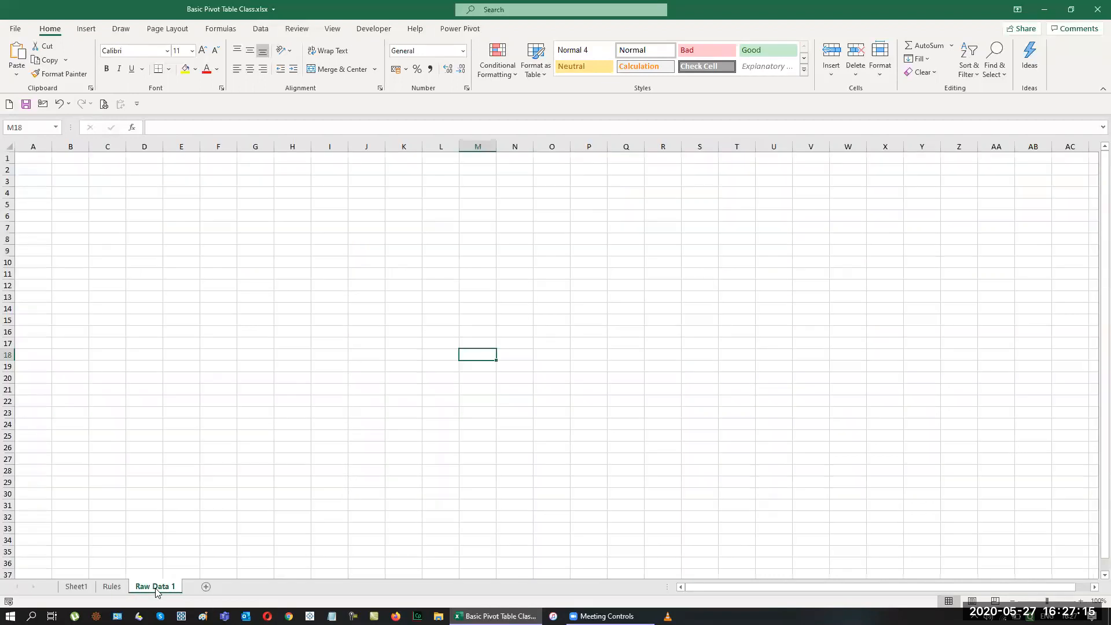
{"action": "scroll", "coordinate": [367, 505], "scroll_direction": "up", "scroll_amount": 3}
{"action": "scroll", "coordinate": [367, 505], "scroll_direction": "up", "scroll_amount": 2}
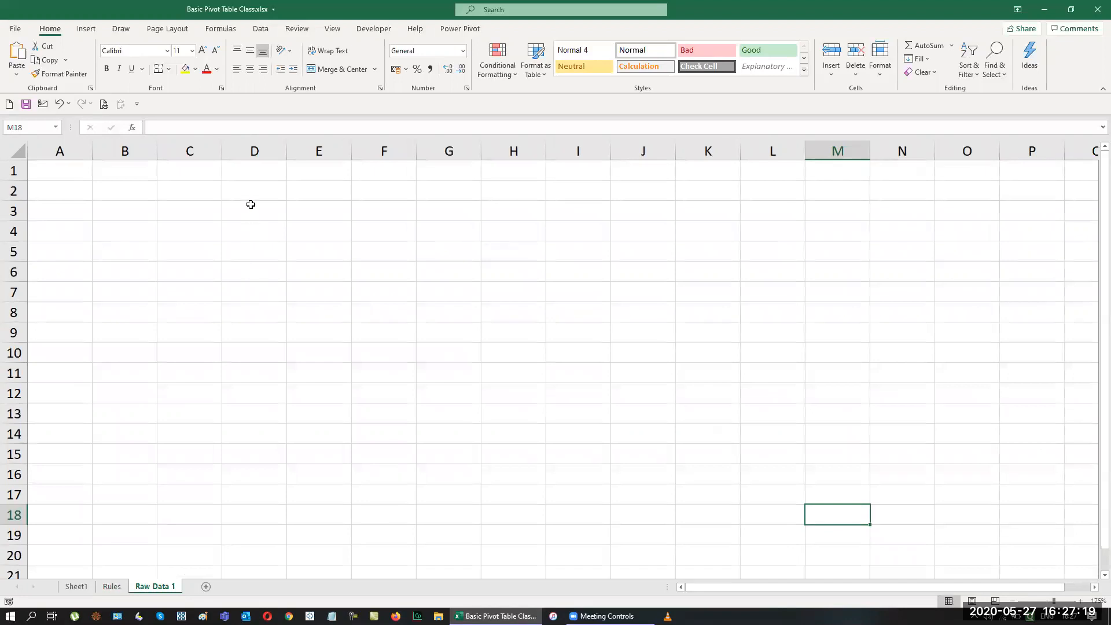
{"action": "left_click", "coordinate": [251, 204]}
{"action": "type", "text": "Dates"}
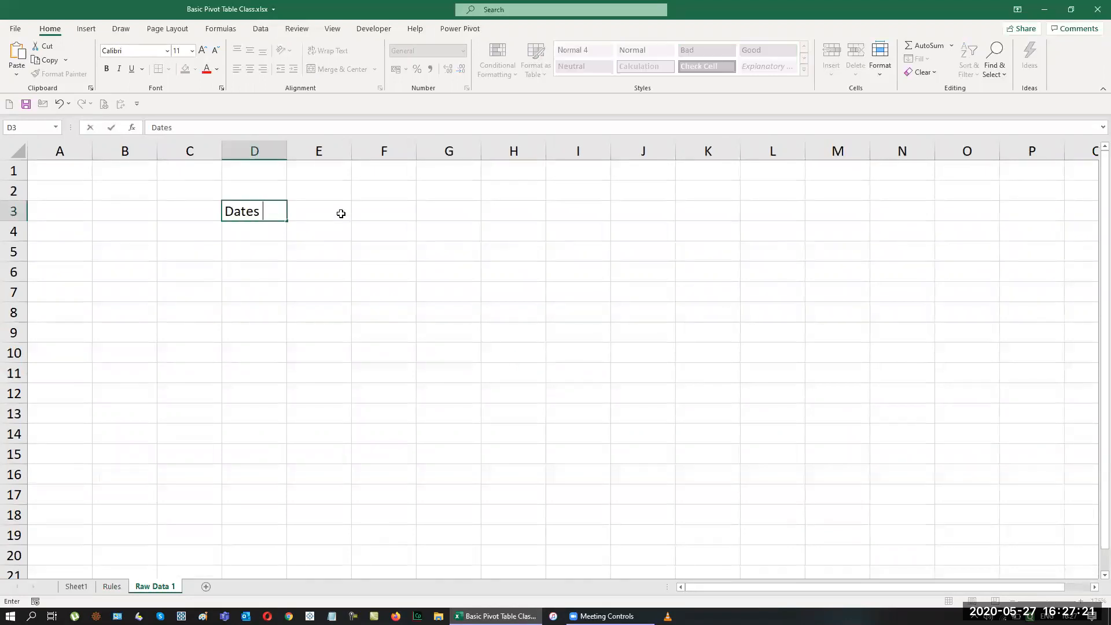
{"action": "key", "text": "Tab"}
{"action": "type", "text": "Sales"}
{"action": "key", "text": "Return"}
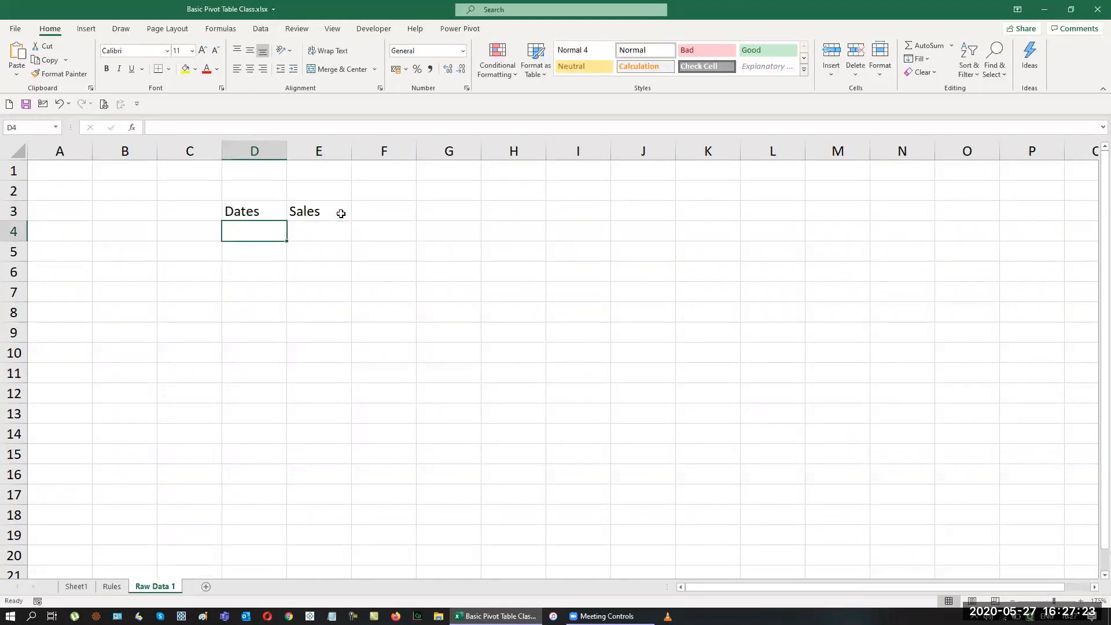
Enter the start date 1-1-2020 in cell D4 under the Dates header
{"action": "type", "text": "1-1-22"}
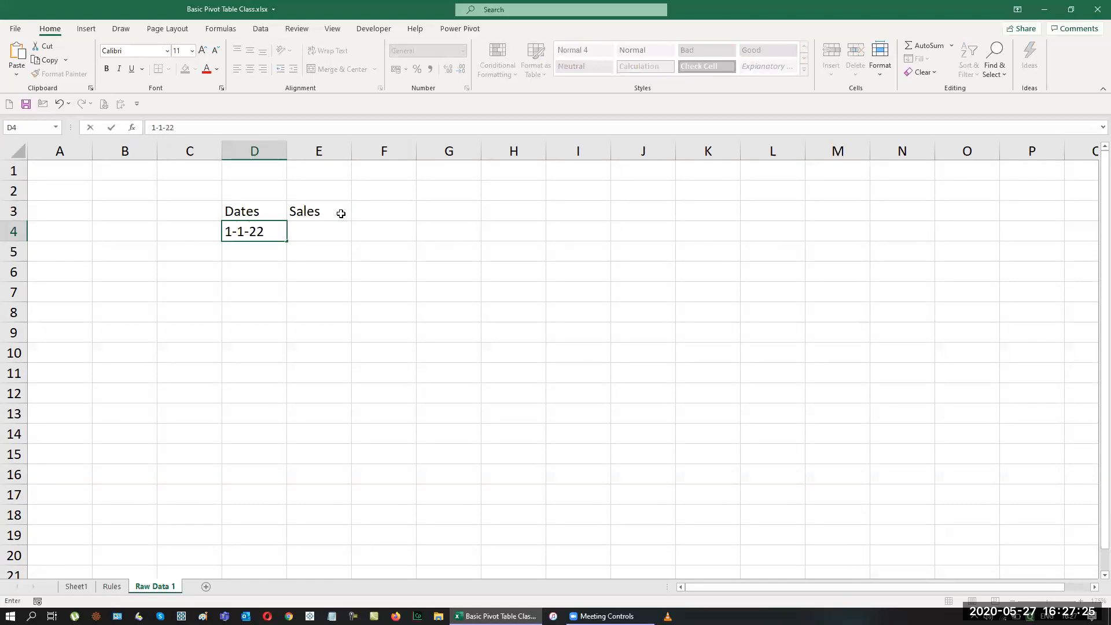
{"action": "type", "text": "2"}
{"action": "key", "text": "BackSpace"}
{"action": "key", "text": "BackSpace"}
{"action": "type", "text": "202"}
{"action": "key", "text": "BackSpace"}
{"action": "key", "text": "BackSpace"}
{"action": "type", "text": "0202"}
{"action": "key", "text": "BackSpace"}
{"action": "key", "text": "Return"}
Fill D5:D14 with the formula =D4+15 to generate dates at 15-day intervals
{"action": "key", "text": "shift+Down"}
{"action": "key", "text": "shift+Down"}
{"action": "key", "text": "shift+Down"}
{"action": "key", "text": "shift+Down"}
{"action": "key", "text": "shift+Down"}
{"action": "key", "text": "shift+Down"}
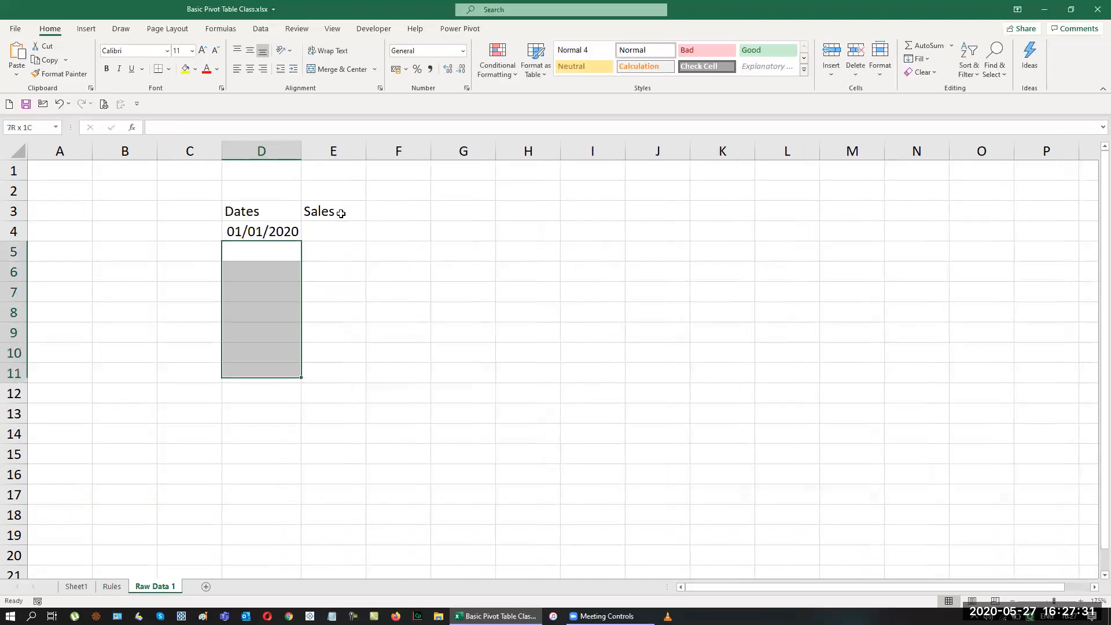
{"action": "key", "text": "shift+Down"}
{"action": "key", "text": "shift+Down"}
{"action": "key", "text": "shift+Down"}
{"action": "type", "text": "=D4+15"}
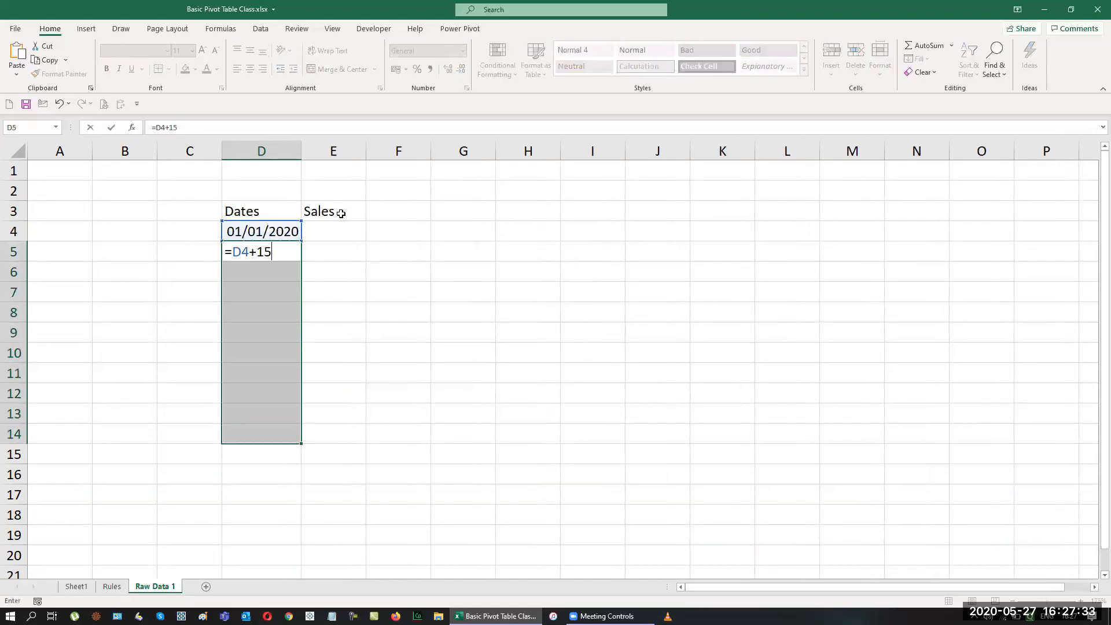
{"action": "key", "text": "ctrl+Return"}
Enter 12500 as the first Sales value in cell E4
{"action": "key", "text": "Up"}
{"action": "key", "text": "Right"}
{"action": "type", "text": "125"}
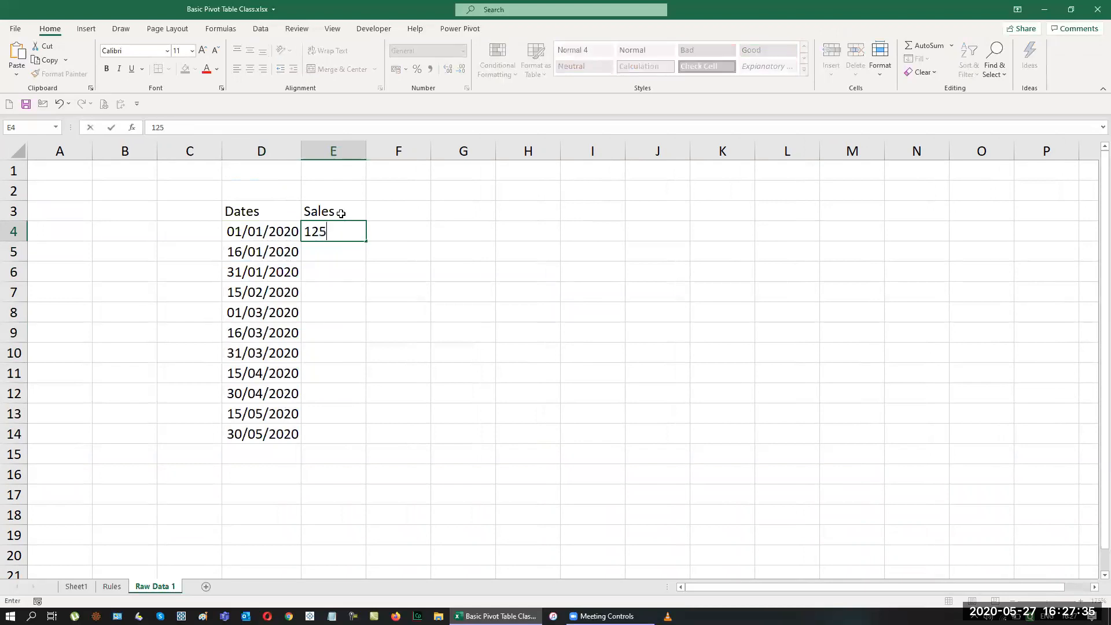
{"action": "type", "text": "00"}
{"action": "key", "text": "Return"}
Fill E5:E14 with the formula =E4+1250 so each Sales value builds on the one above
{"action": "key", "text": "shift+Down"}
{"action": "key", "text": "shift+Down"}
{"action": "key", "text": "shift+Down"}
{"action": "key", "text": "shift+Down"}
{"action": "key", "text": "shift+Down"}
{"action": "key", "text": "shift+Down"}
{"action": "key", "text": "shift+Down"}
{"action": "key", "text": "shift+Down"}
{"action": "key", "text": "shift+Down"}
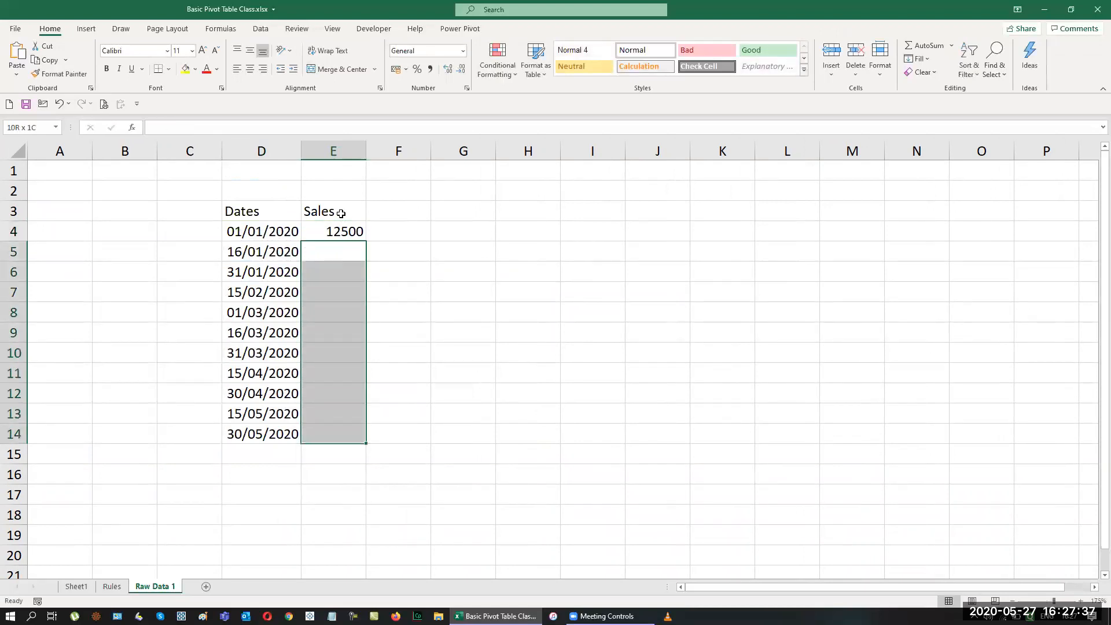
{"action": "type", "text": "="}
{"action": "key", "text": "Up"}
{"action": "type", "text": "+1250"}
{"action": "key", "text": "ctrl+Return"}
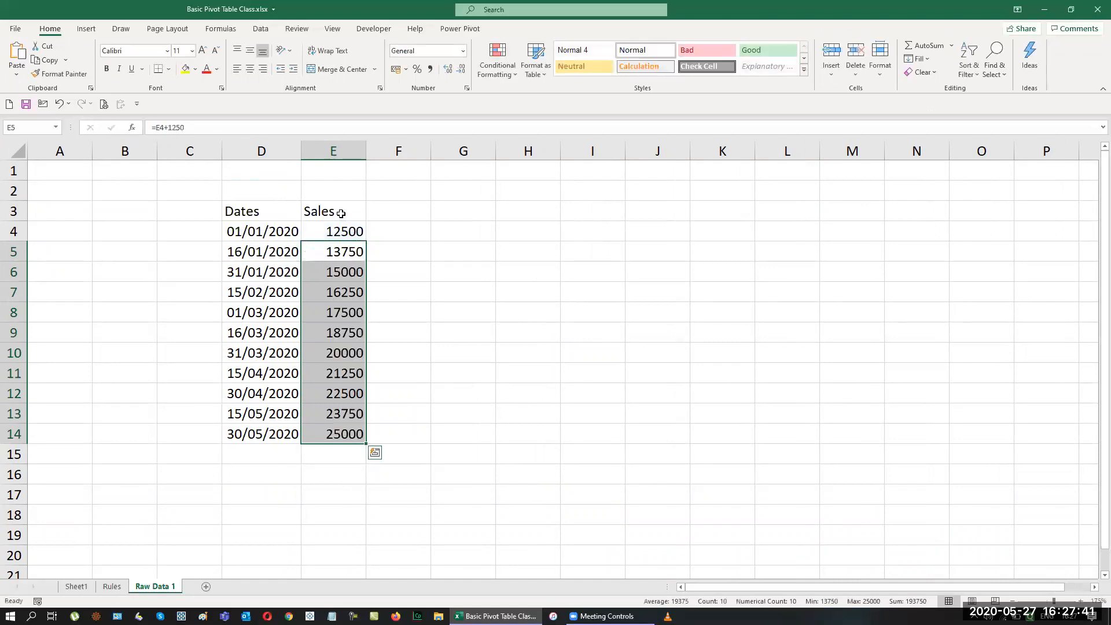
Overwrite the Sales formula in cell E8 with the value 10875
{"action": "key", "text": "Down"}
{"action": "key", "text": "Down"}
{"action": "key", "text": "Down"}
{"action": "type", "text": "10875"}
{"action": "key", "text": "Return"}
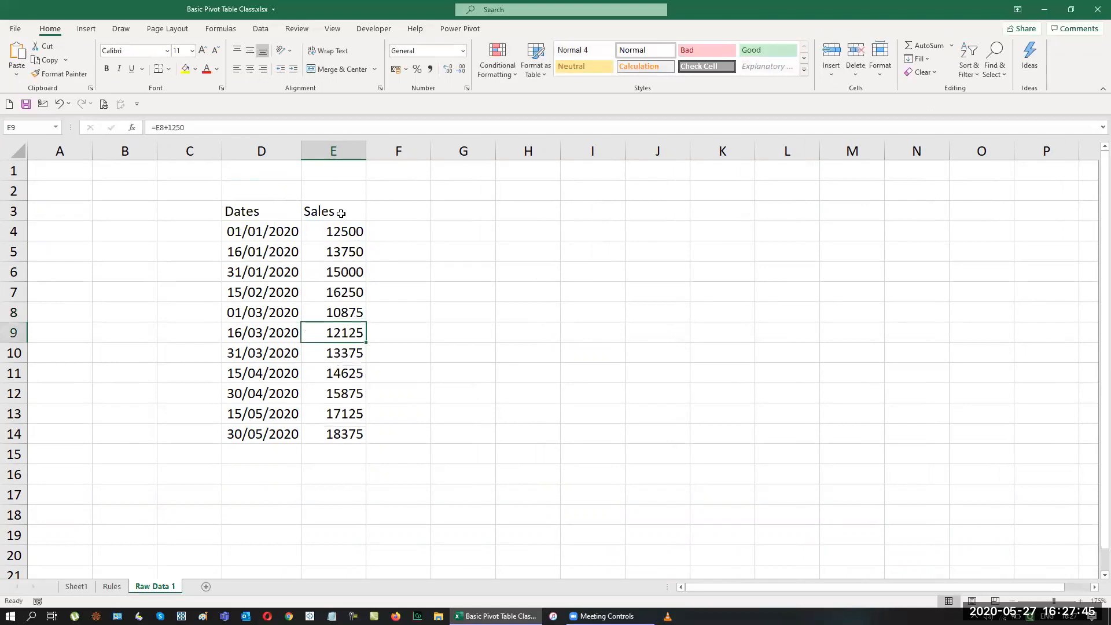
Convert the formulas in the Dates and Sales table D3:E14 to fixed values by copying and pasting values in place
{"action": "key", "text": "Up"}
{"action": "key", "text": "Up"}
{"action": "key", "text": "Up"}
{"action": "key", "text": "Up"}
{"action": "key", "text": "Up"}
{"action": "key", "text": "Up"}
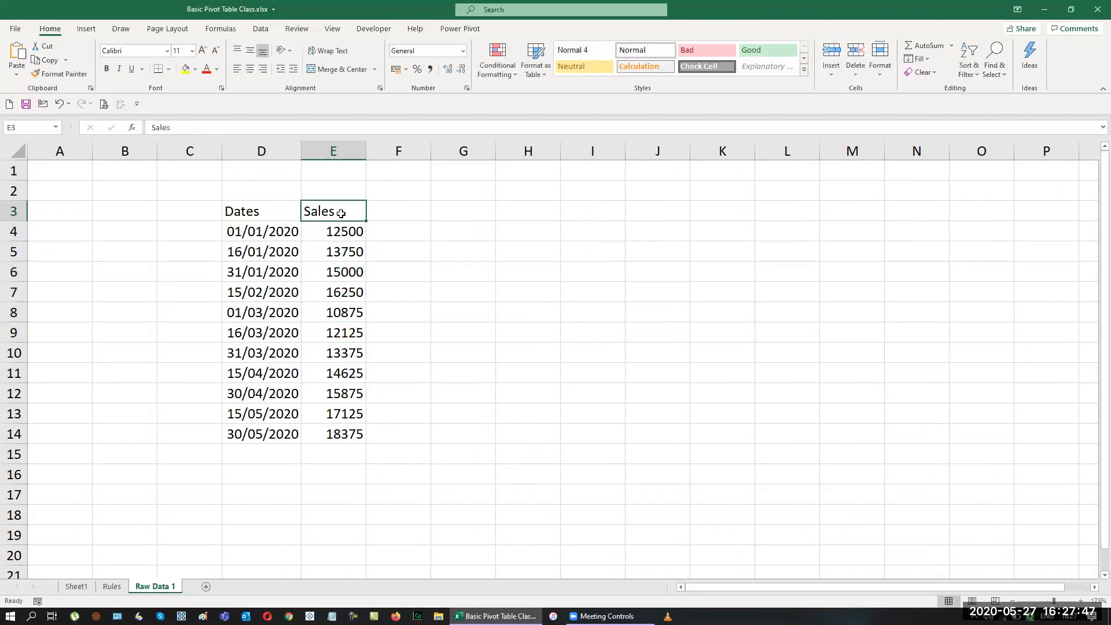
{"action": "key", "text": "Left"}
{"action": "key", "text": "Right"}
{"action": "key", "text": "Left"}
{"action": "key", "text": "shift+Right"}
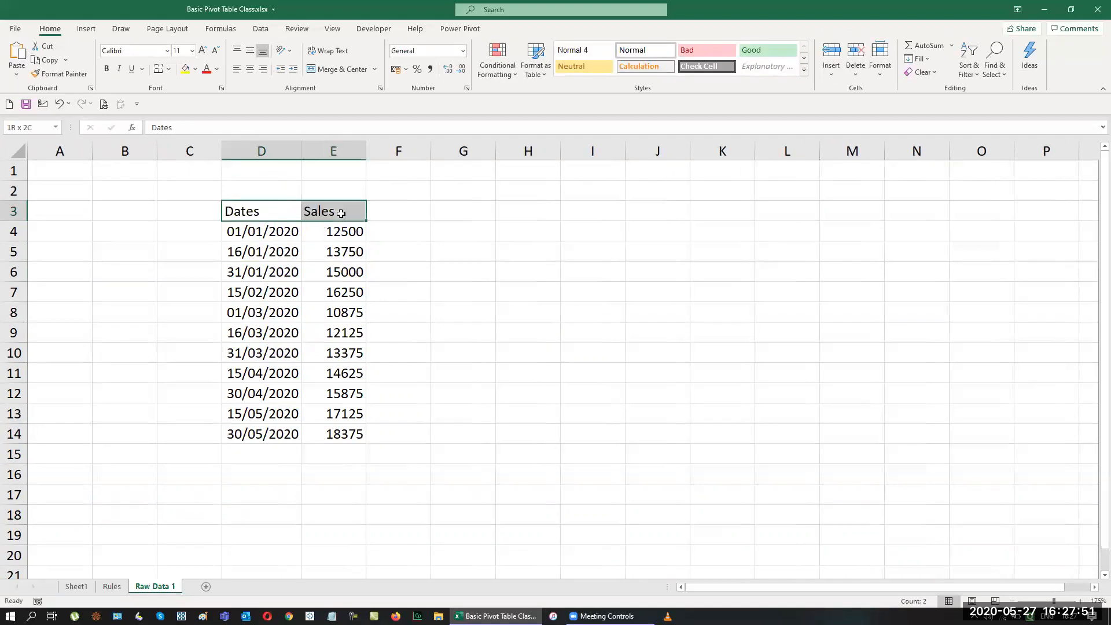
{"action": "key", "text": "ctrl+shift+Down"}
{"action": "key", "text": "ctrl+c"}
{"action": "key", "text": "ctrl+alt+v"}
{"action": "key", "text": "v"}
{"action": "key", "text": "Return"}
{"action": "key", "text": "Escape"}
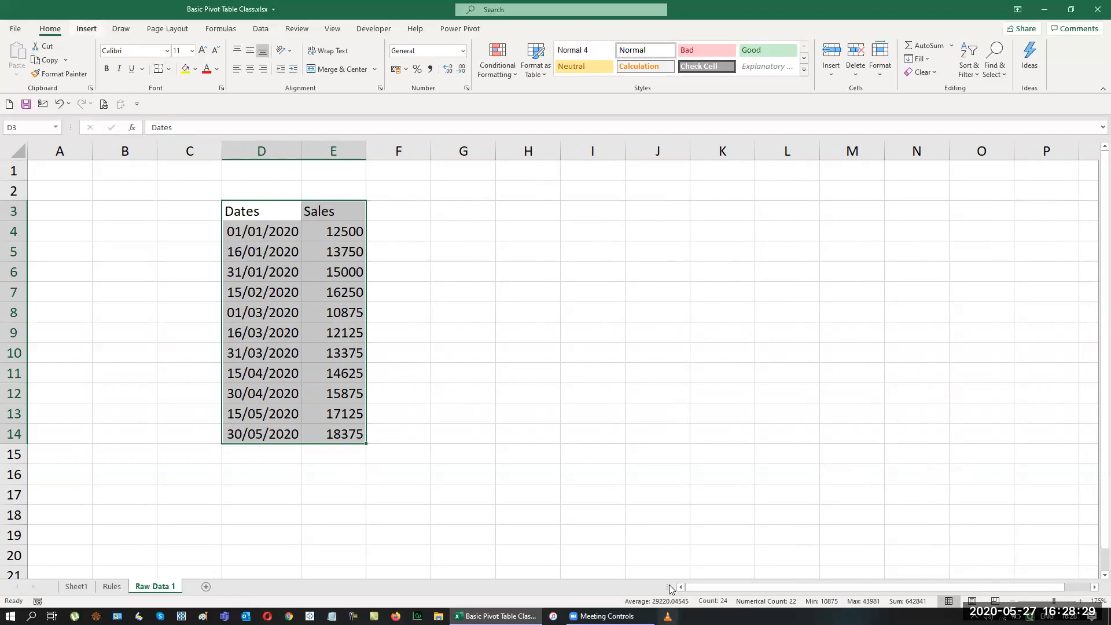
Compare the pivot table rules on the Rules sheet with the data set on the Raw Data 1 sheet
{"action": "left_click", "coordinate": [92, 27]}
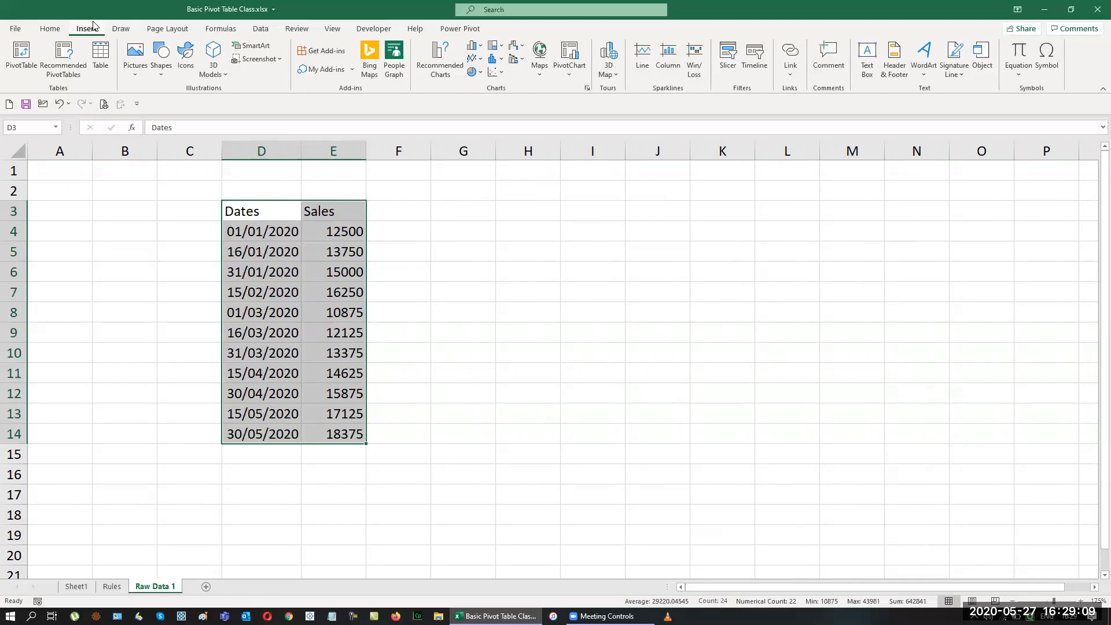
{"action": "left_click", "coordinate": [434, 238]}
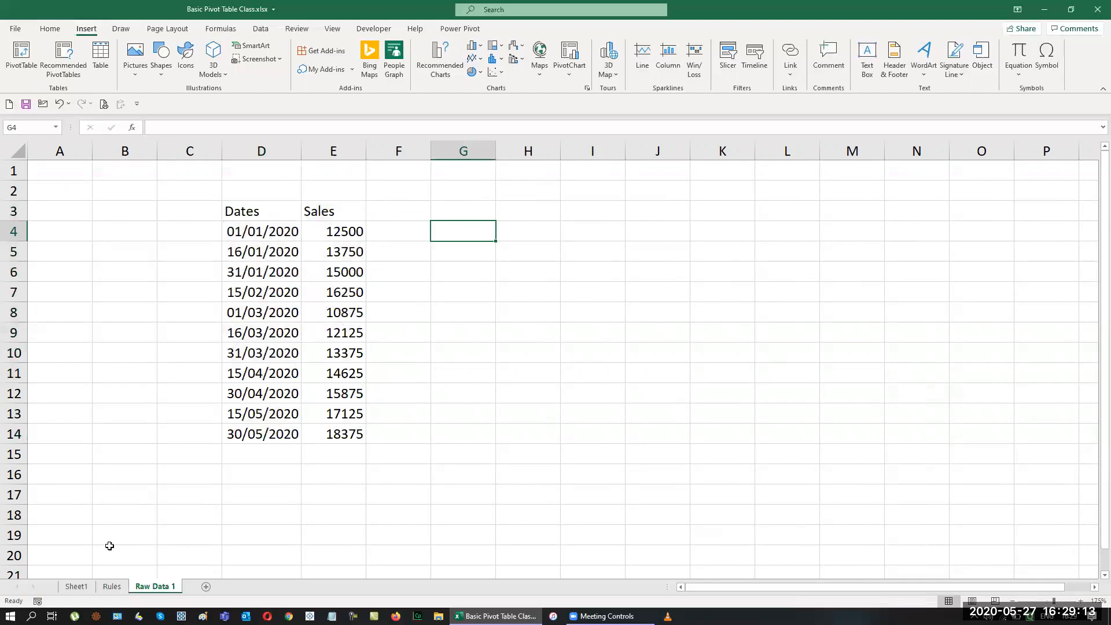
{"action": "left_click", "coordinate": [111, 586]}
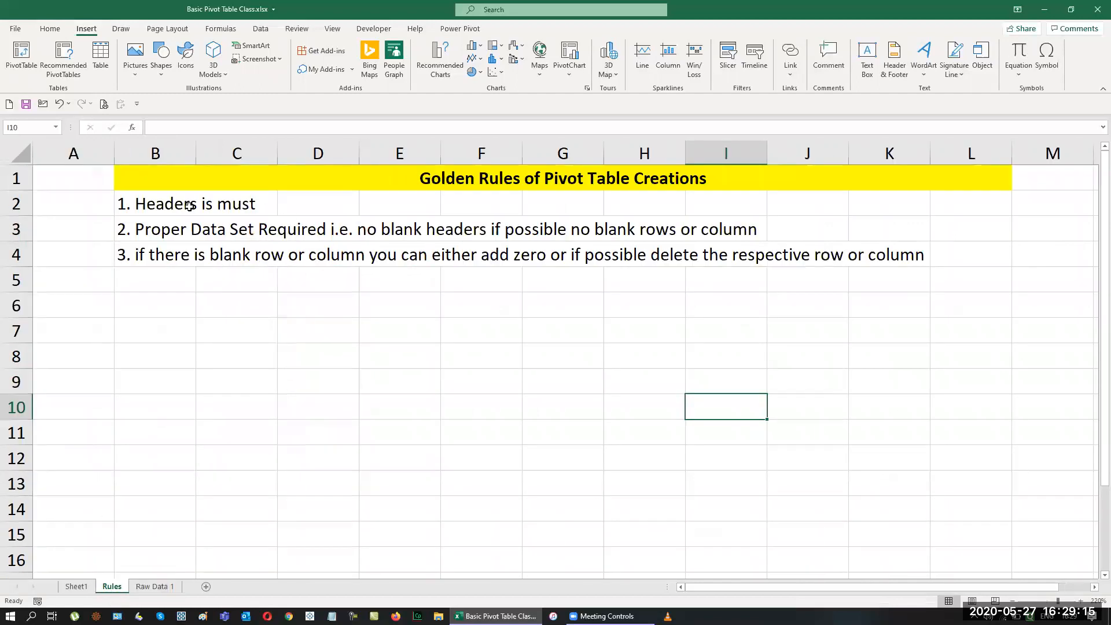
{"action": "left_click", "coordinate": [152, 586]}
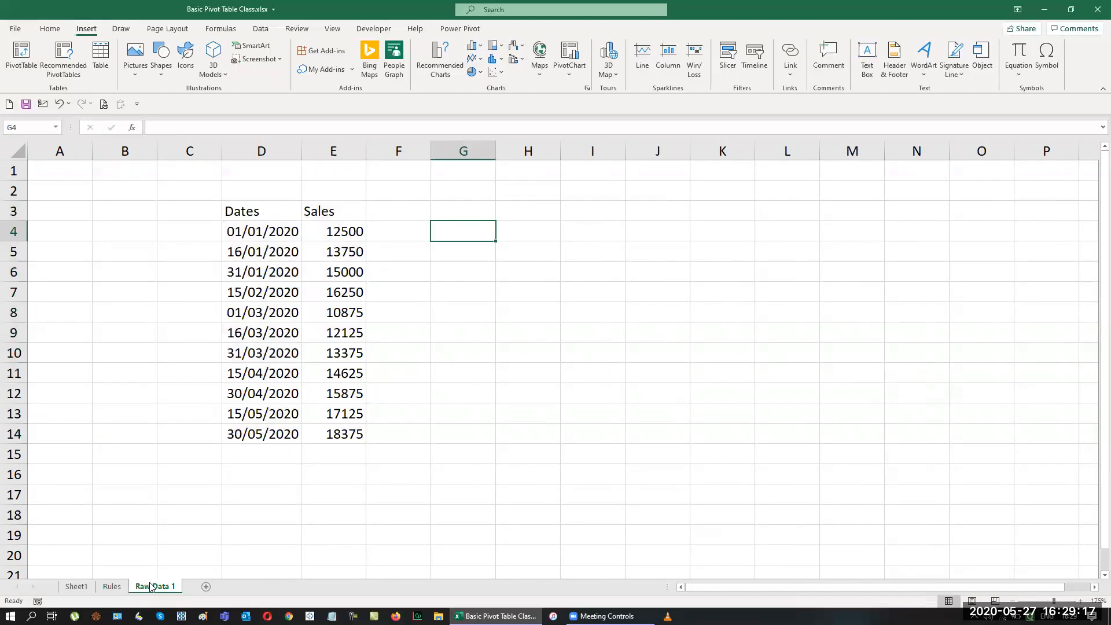
{"action": "left_click", "coordinate": [112, 586]}
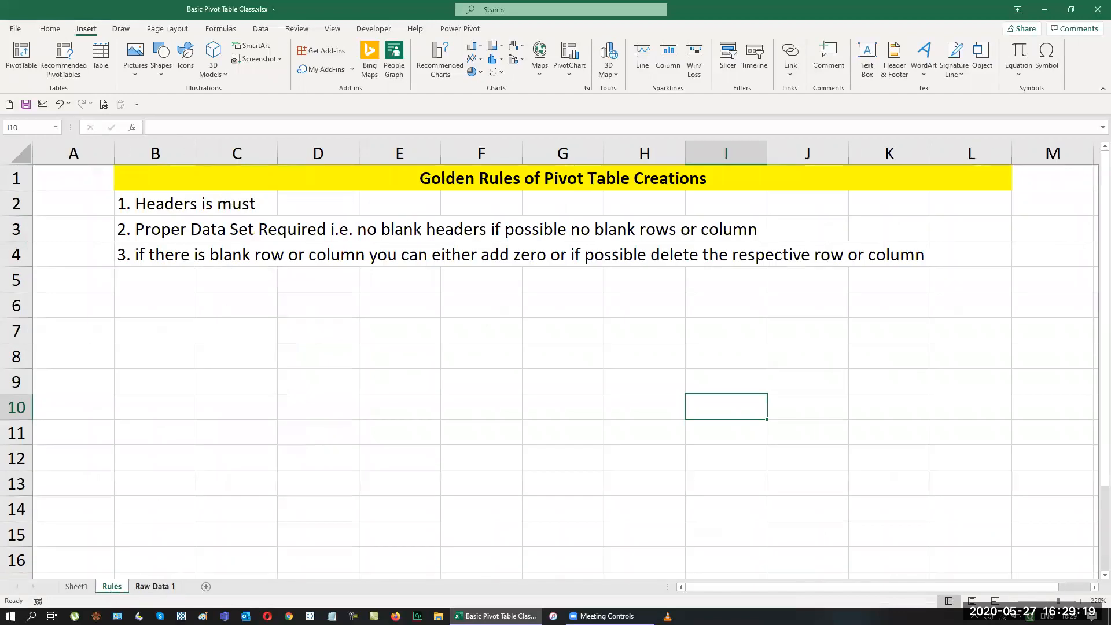
{"action": "left_click", "coordinate": [154, 587]}
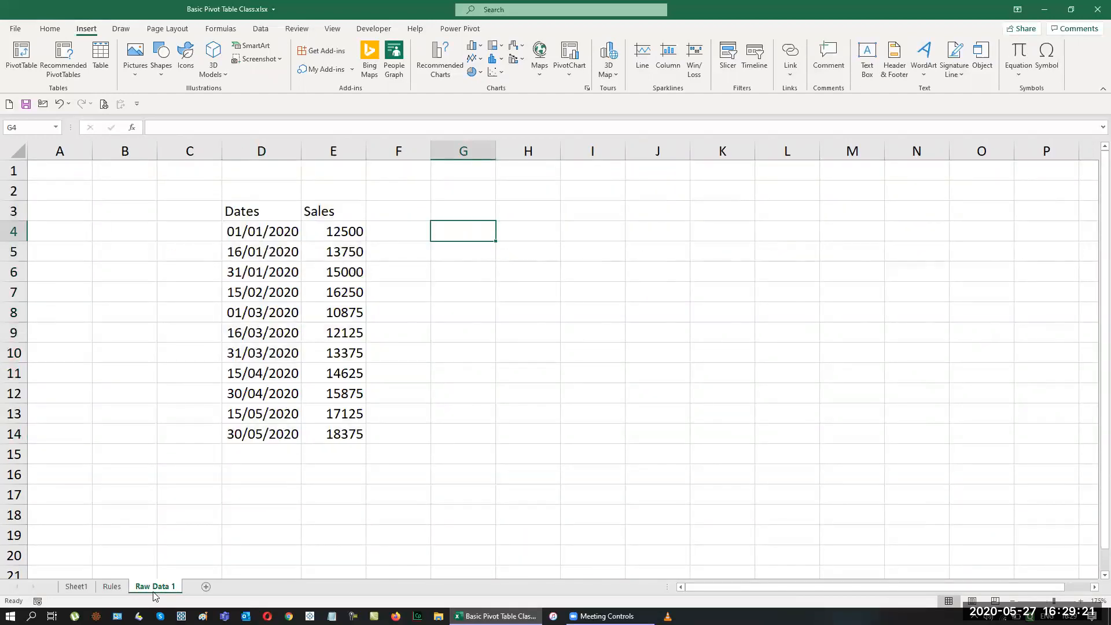
{"action": "left_click", "coordinate": [112, 586]}
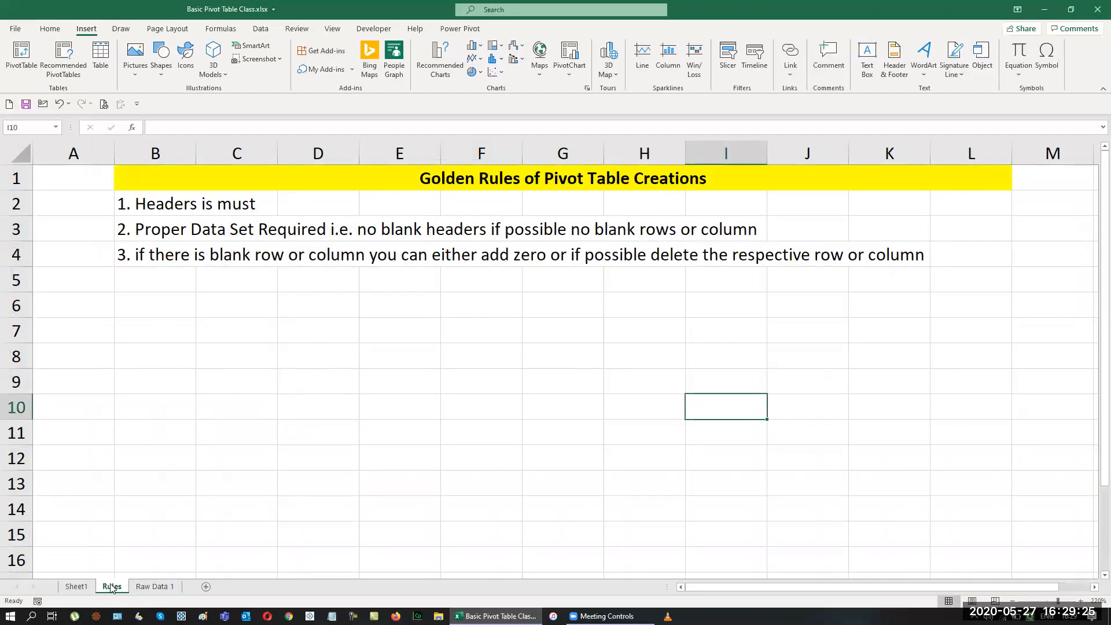
{"action": "left_click", "coordinate": [149, 587]}
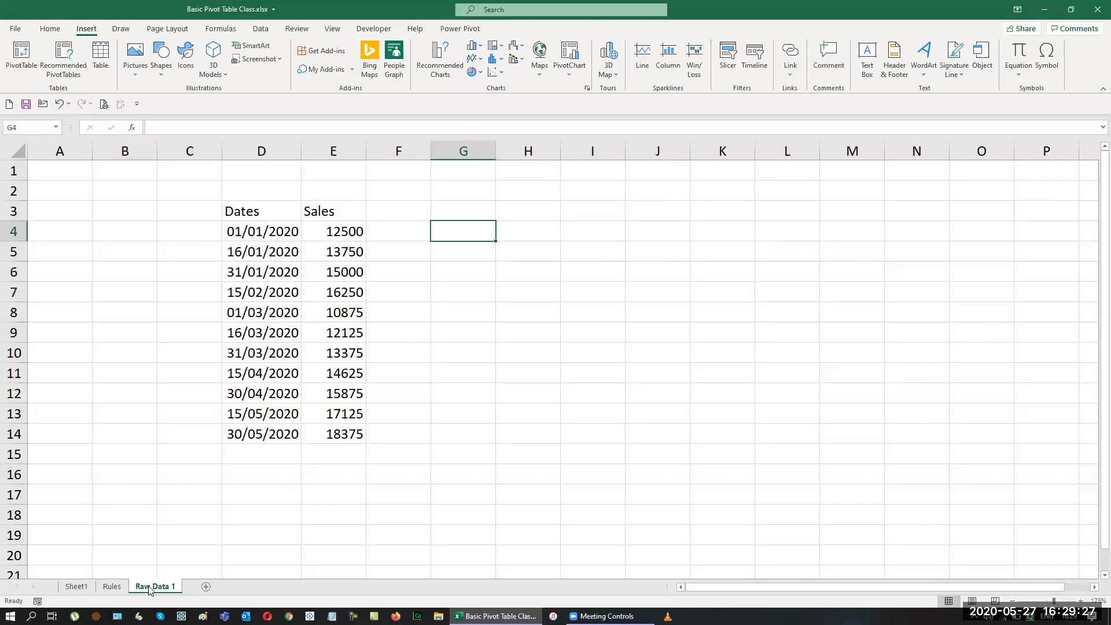
Clear cells D5, E8, D11, E13 and D14 to leave scattered blanks in the data set
{"action": "left_click", "coordinate": [278, 252]}
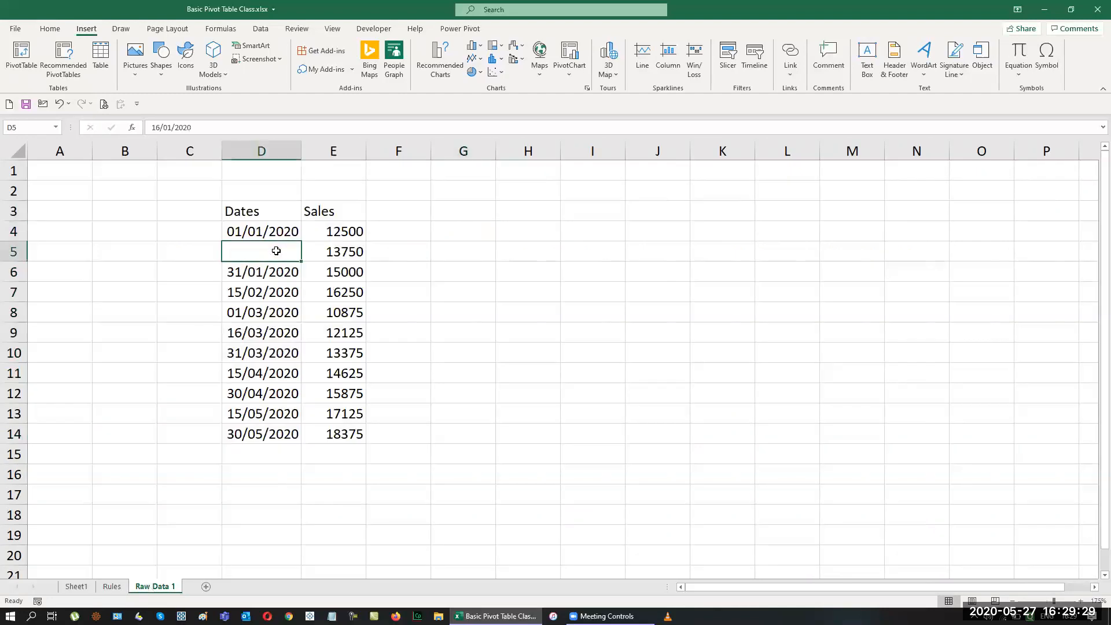
{"action": "left_click", "coordinate": [335, 313]}
{"action": "key", "text": "Delete"}
{"action": "left_click", "coordinate": [279, 375]}
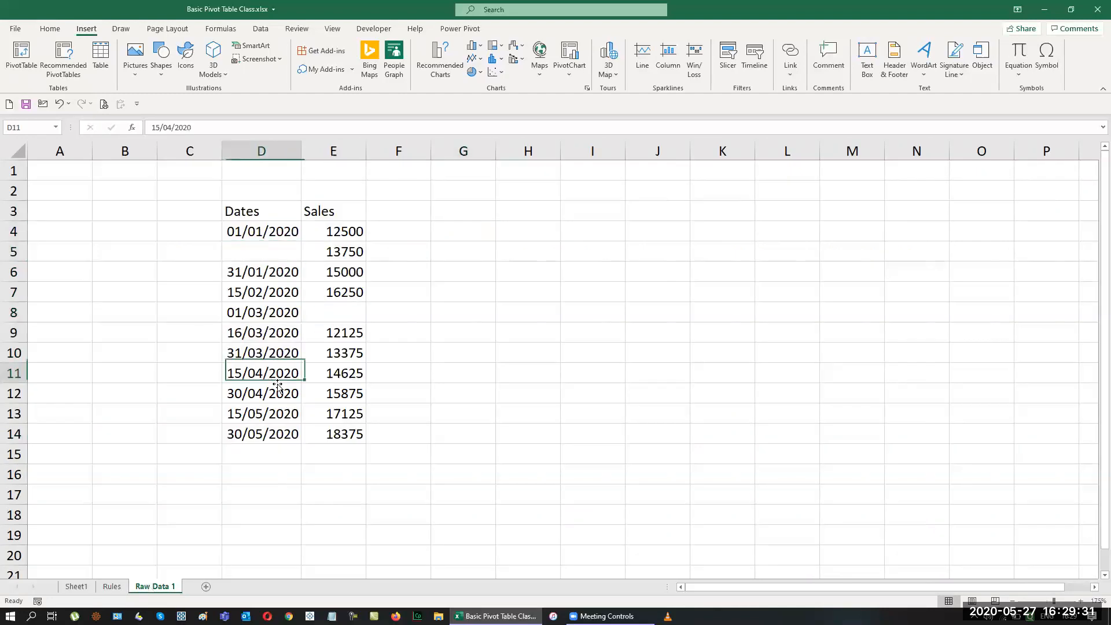
{"action": "key", "text": "Delete"}
{"action": "left_click", "coordinate": [341, 414]}
{"action": "key", "text": "Delete"}
{"action": "left_click", "coordinate": [276, 434]}
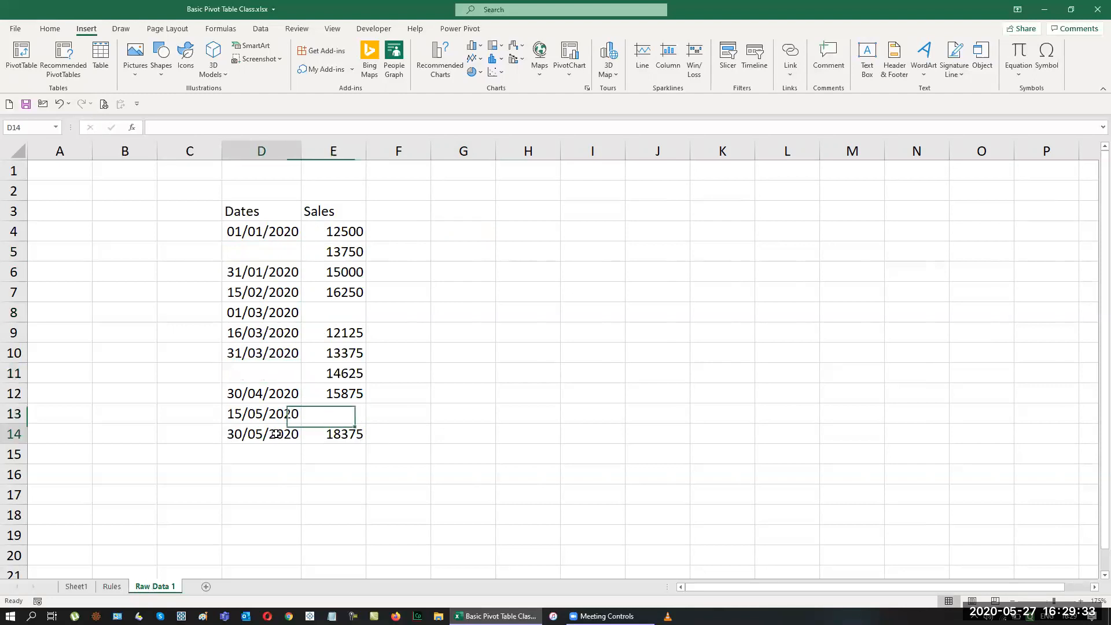
{"action": "key", "text": "Delete"}
{"action": "left_click", "coordinate": [465, 434]}
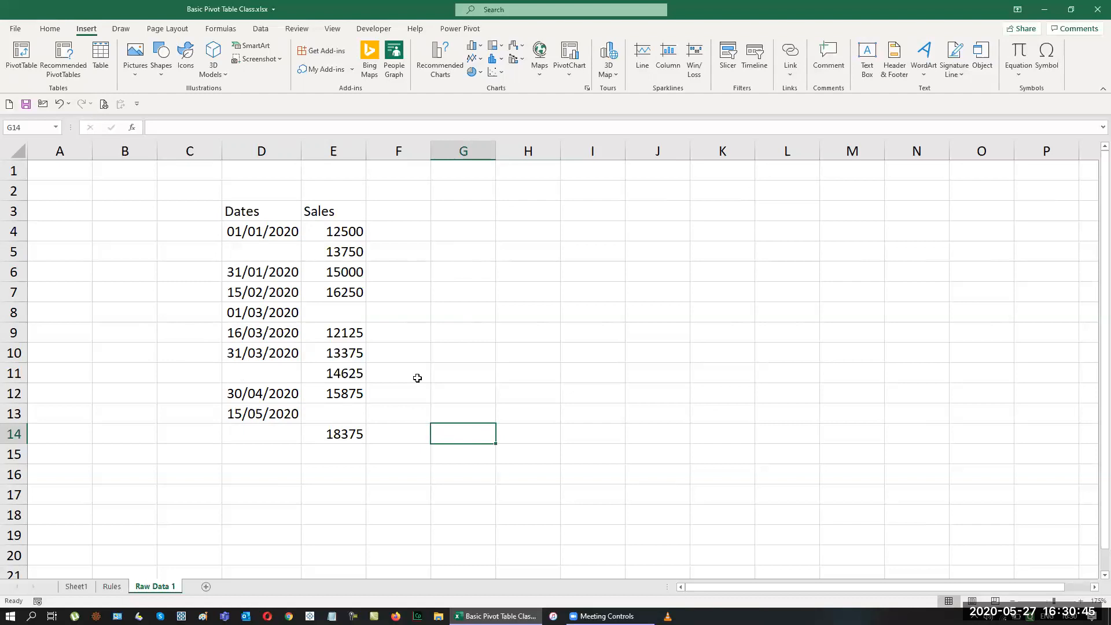
Undo the clearing of all the emptied Dates and Sales cells
{"action": "key", "text": "ctrl+z"}
{"action": "key", "text": "ctrl+z"}
{"action": "key", "text": "ctrl+z"}
{"action": "key", "text": "ctrl+z"}
{"action": "key", "text": "ctrl+z"}
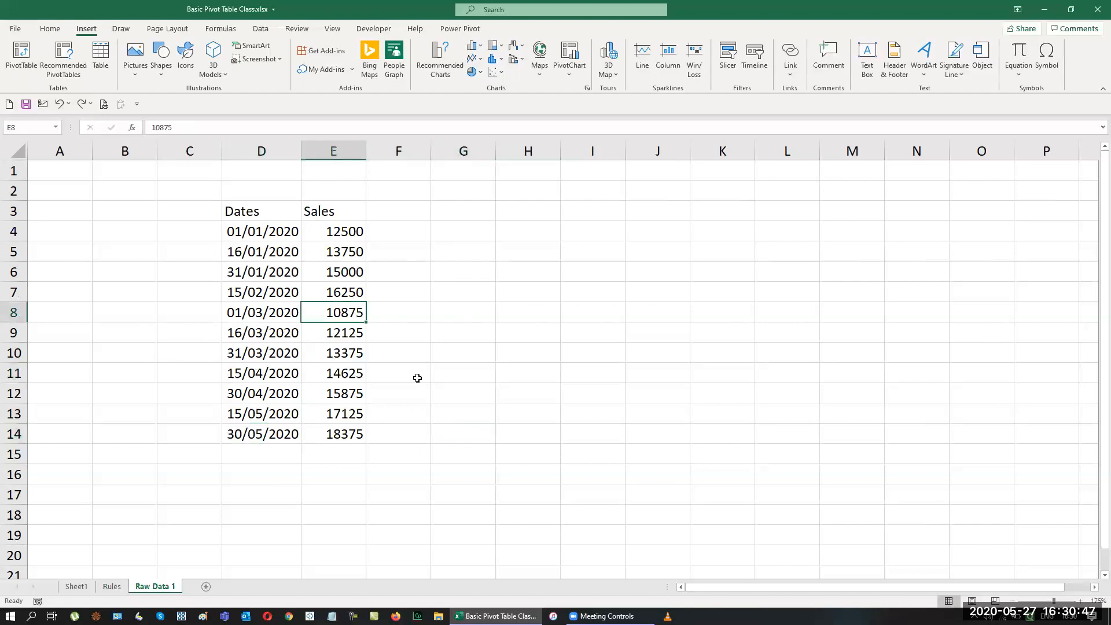
{"action": "key", "text": "ctrl+z"}
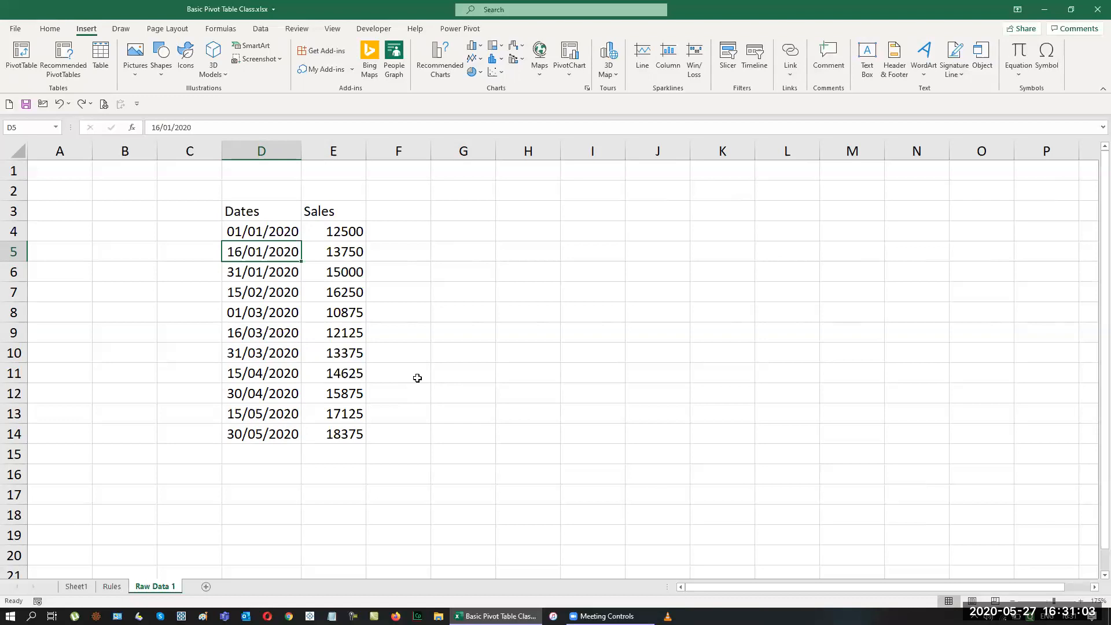
Enter 2003 in H4 and the shortcut note ALT D P beside it in I4
{"action": "left_click", "coordinate": [544, 233]}
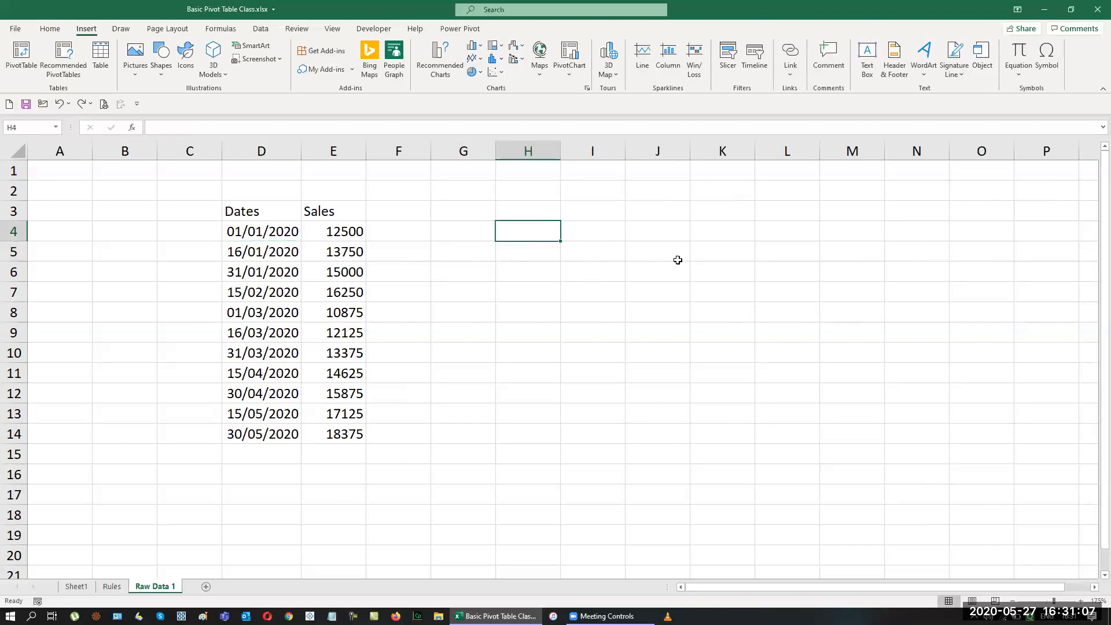
{"action": "type", "text": "2003"}
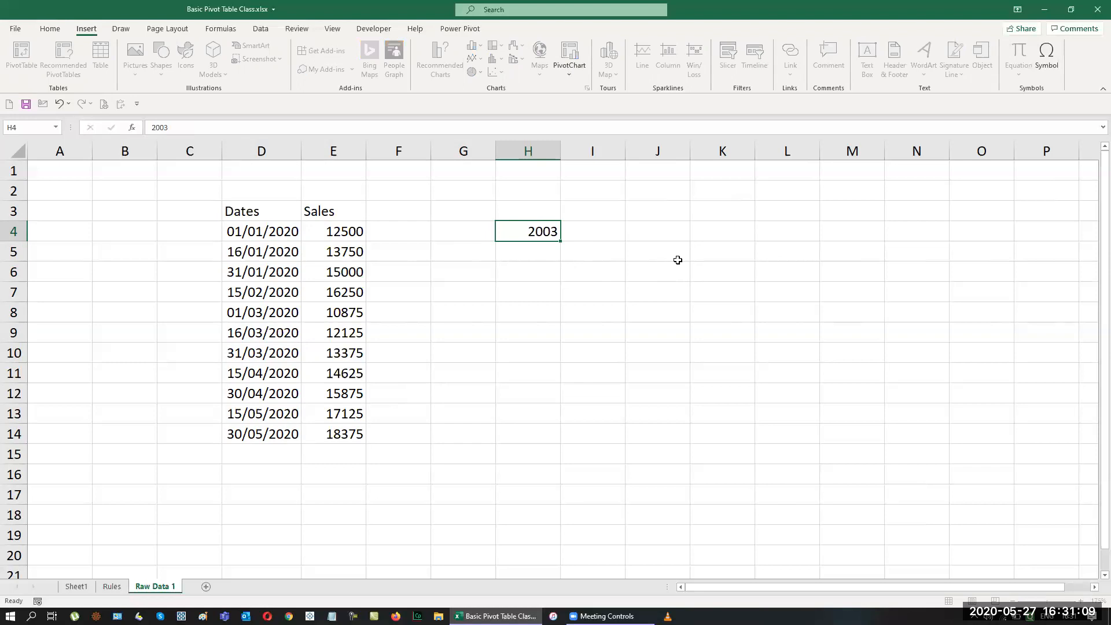
{"action": "key", "text": "Tab"}
{"action": "type", "text": "ALT D P"}
{"action": "key", "text": "Return"}
List the versions 2007 in H5 and 2010 in H6 below 2003
{"action": "key", "text": "Left"}
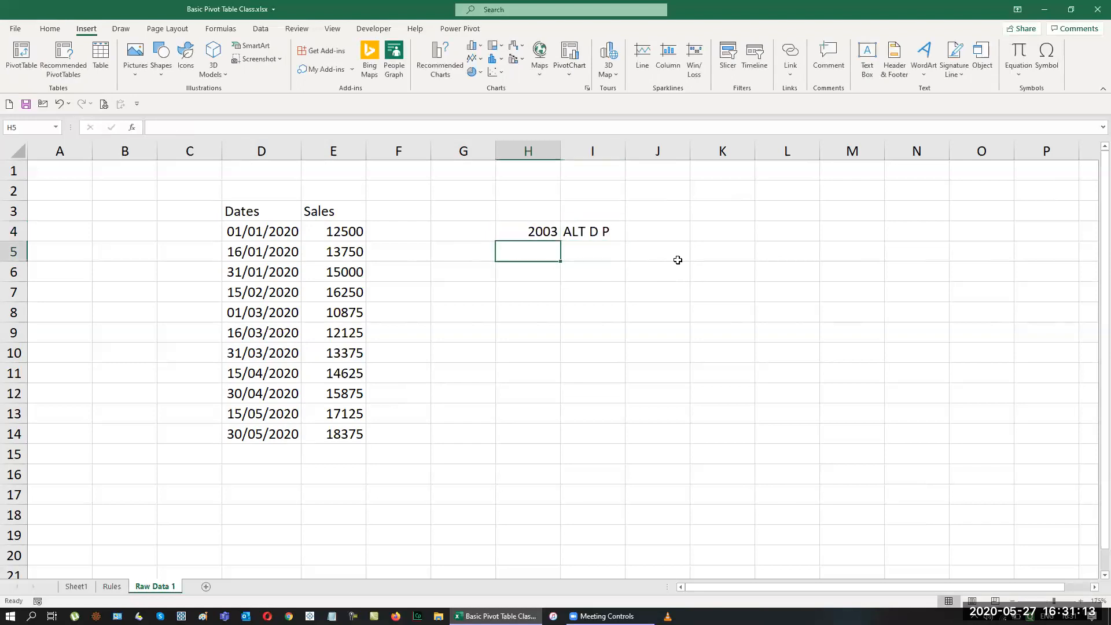
{"action": "type", "text": "2007"}
{"action": "key", "text": "Return"}
{"action": "type", "text": "20"}
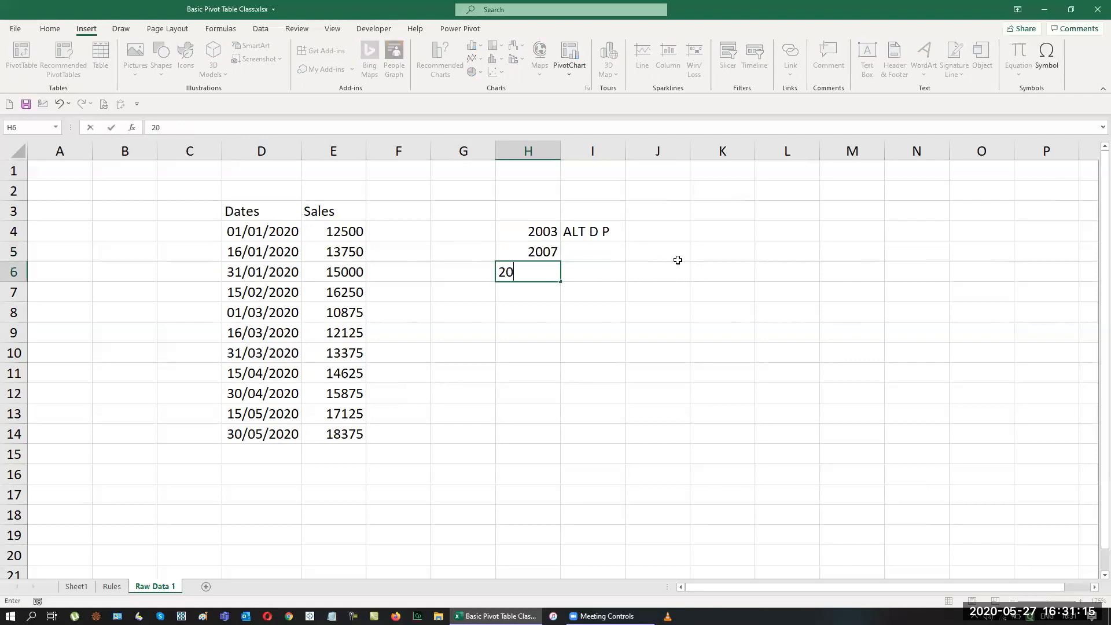
{"action": "type", "text": "10"}
{"action": "key", "text": "Return"}
Enter the shortcut note ALT N VT in I5 beside 2007
{"action": "key", "text": "Left"}
{"action": "key", "text": "Left"}
{"action": "key", "text": "Down"}
{"action": "key", "text": "Up"}
{"action": "key", "text": "Up"}
{"action": "key", "text": "Up"}
{"action": "key", "text": "Right"}
{"action": "key", "text": "Right"}
{"action": "key", "text": "Right"}
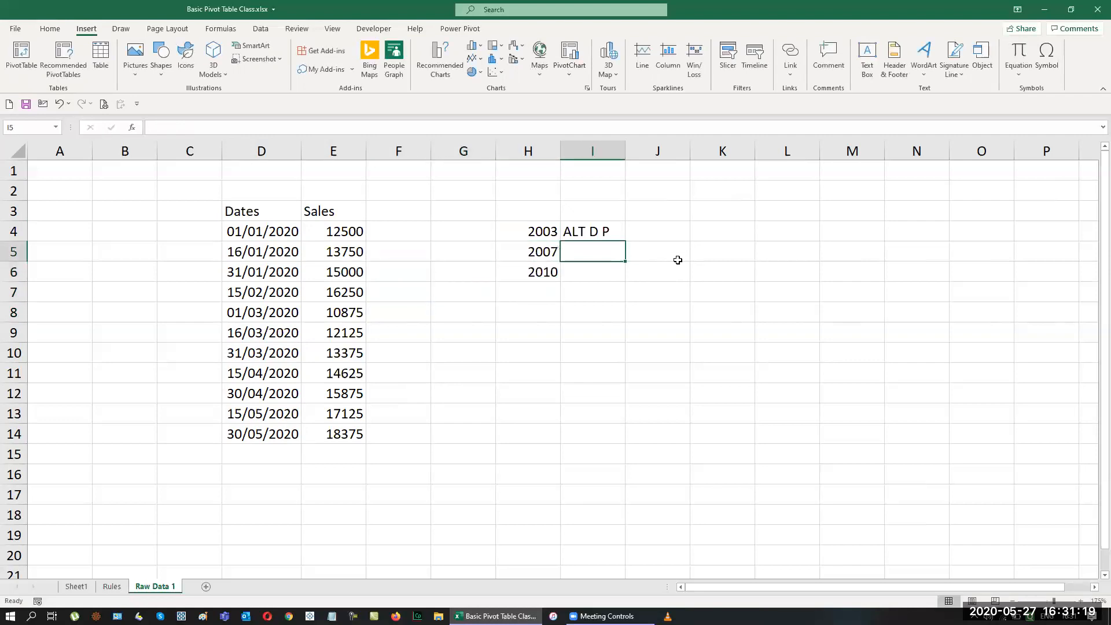
{"action": "type", "text": "ALT N VT"}
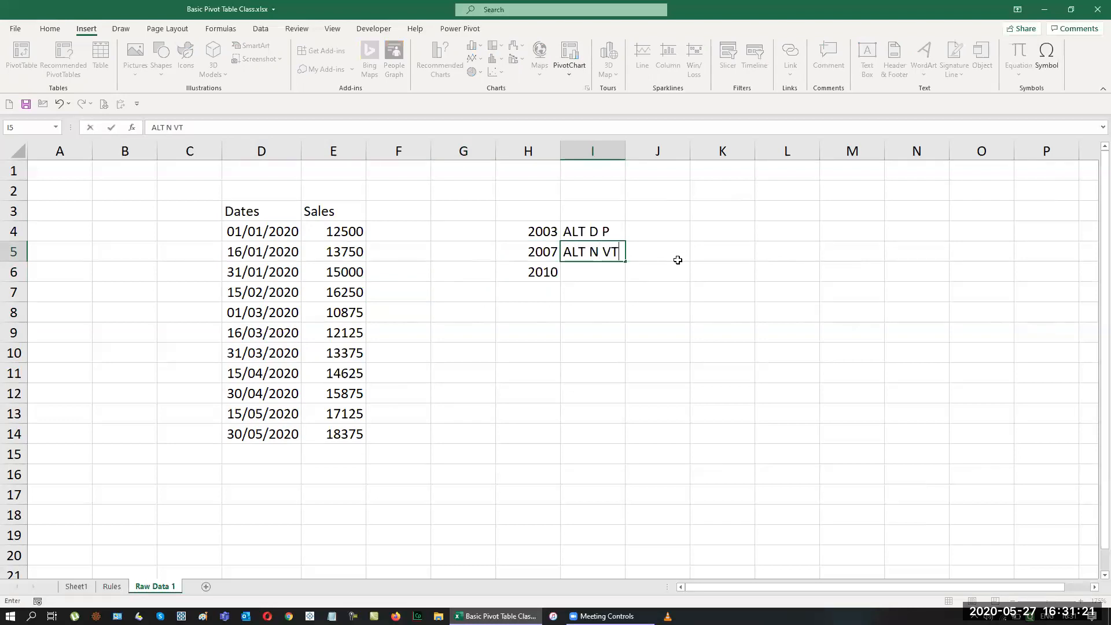
{"action": "key", "text": "Return"}
Copy the ALT N VT shortcut note from I5 down to I6 beside 2010
{"action": "key", "text": "Up"}
{"action": "key", "text": "shift+Down"}
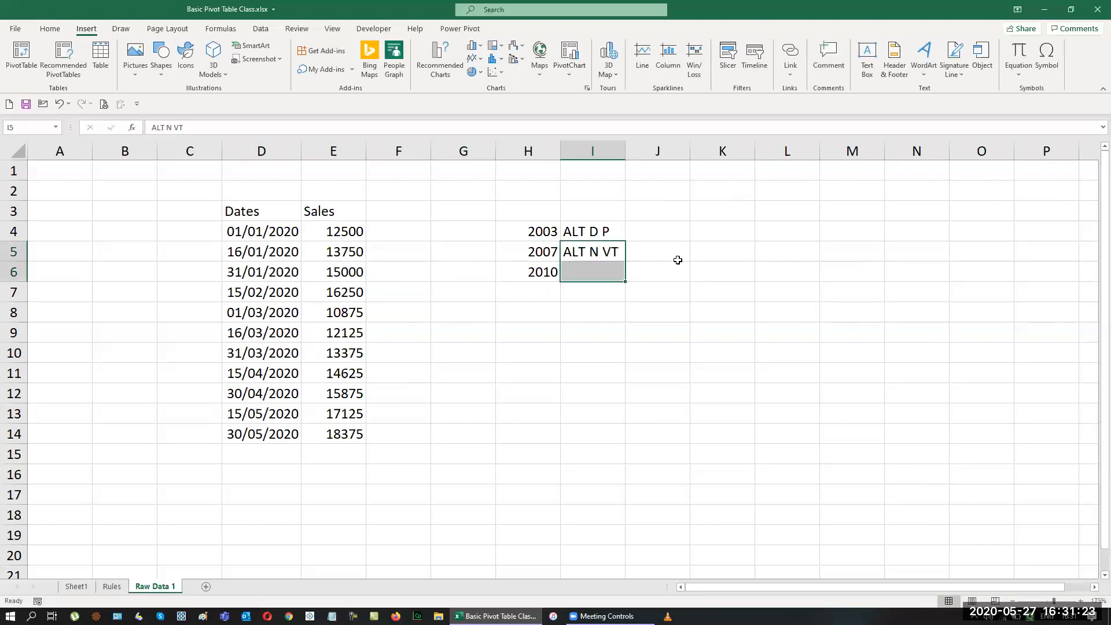
{"action": "key", "text": "ctrl+d"}
{"action": "key", "text": "ctrl+n"}
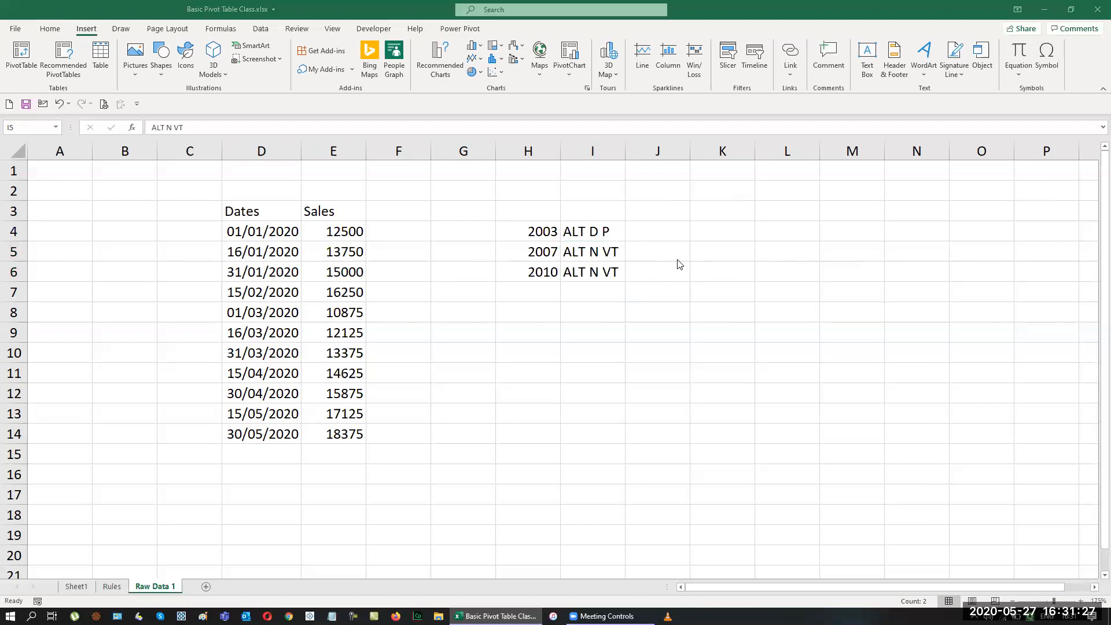
{"action": "key", "text": "super"}
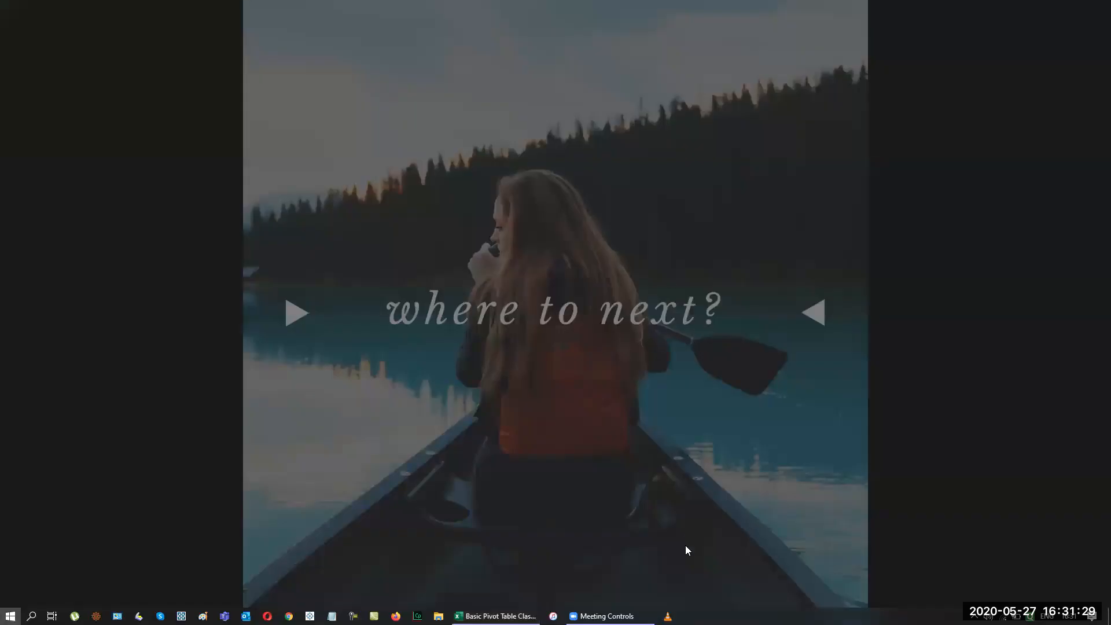
{"action": "left_click", "coordinate": [860, 466]}
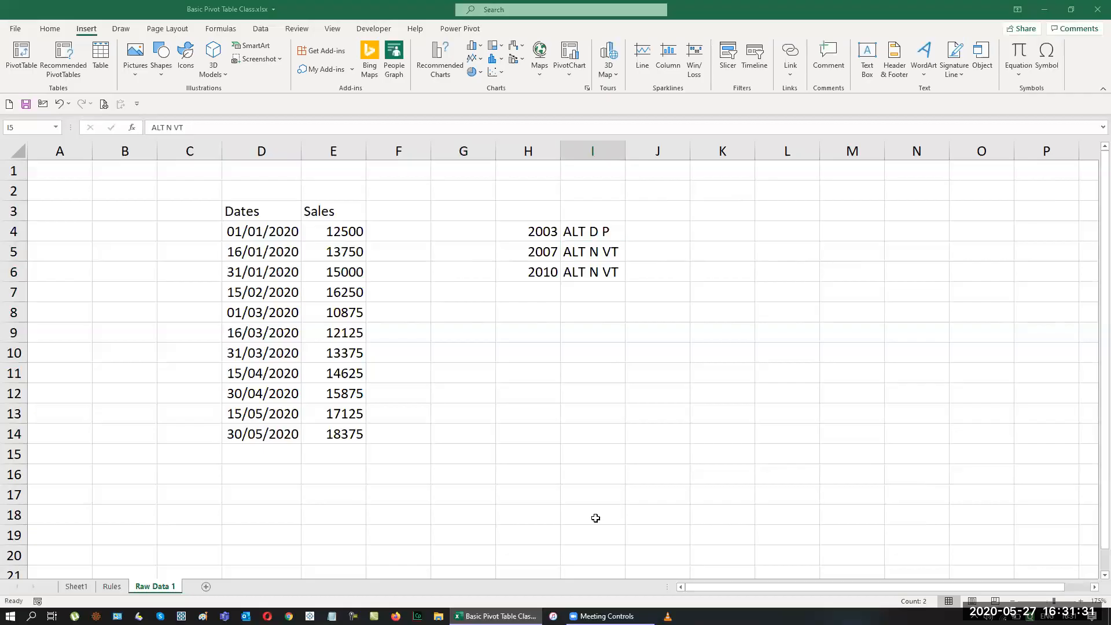
Correct the shortcut note in I5 to ALT N V T and copy it down to I6
{"action": "left_click", "coordinate": [610, 252]}
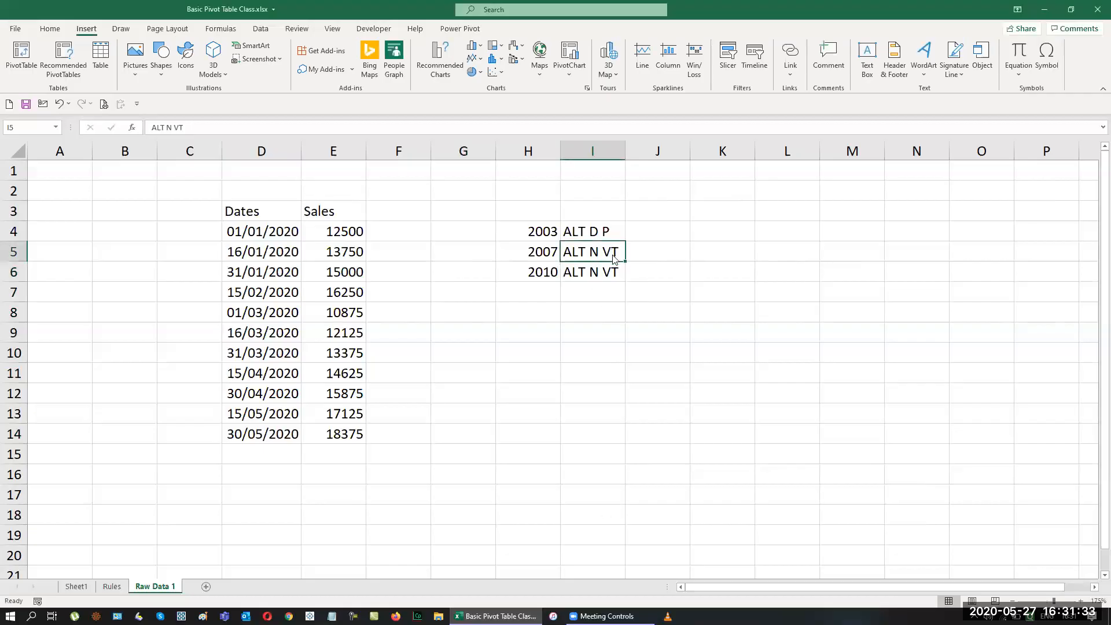
{"action": "double_click", "coordinate": [613, 255]}
{"action": "key", "text": "Return"}
{"action": "key", "text": "Up"}
{"action": "key", "text": "shift+Down"}
{"action": "key", "text": "ctrl+d"}
{"action": "key", "text": "Down"}
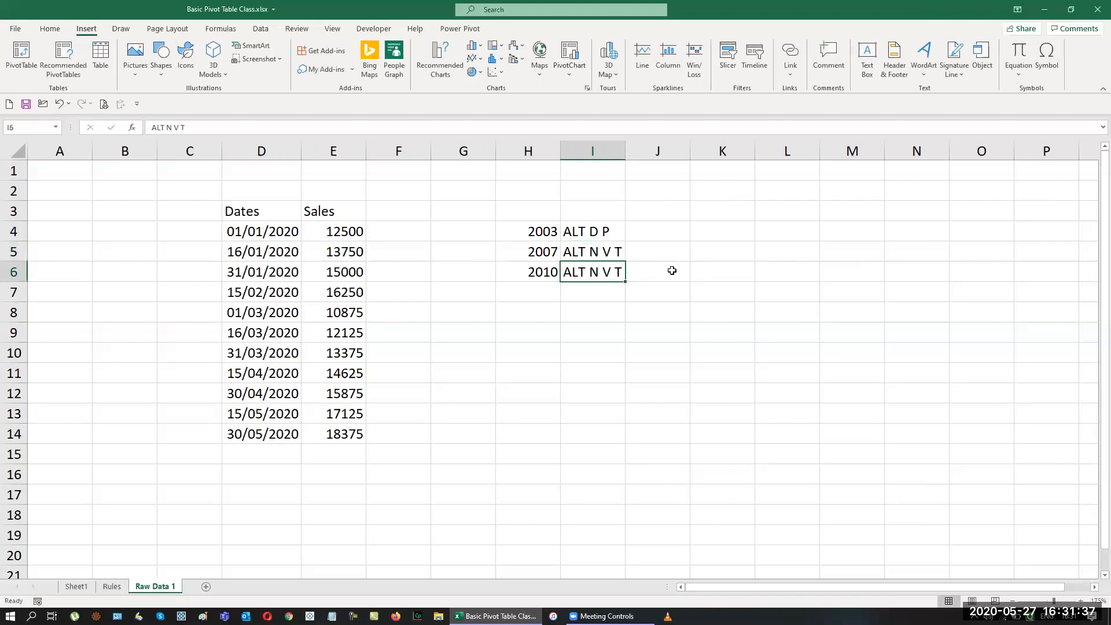
List the versions 2013, 2016, 2019 and Office 365 in H7 to H10 below 2010
{"action": "key", "text": "Left"}
{"action": "key", "text": "Down"}
{"action": "type", "text": "2013"}
{"action": "key", "text": "Return"}
{"action": "type", "text": "2016"}
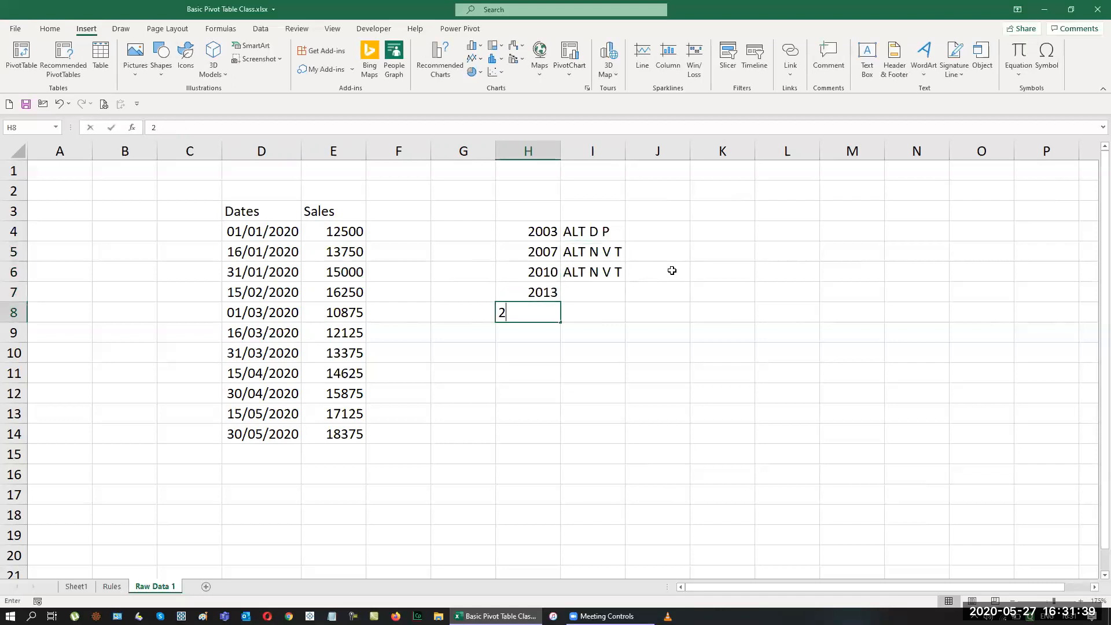
{"action": "key", "text": "Return"}
{"action": "type", "text": "2019"}
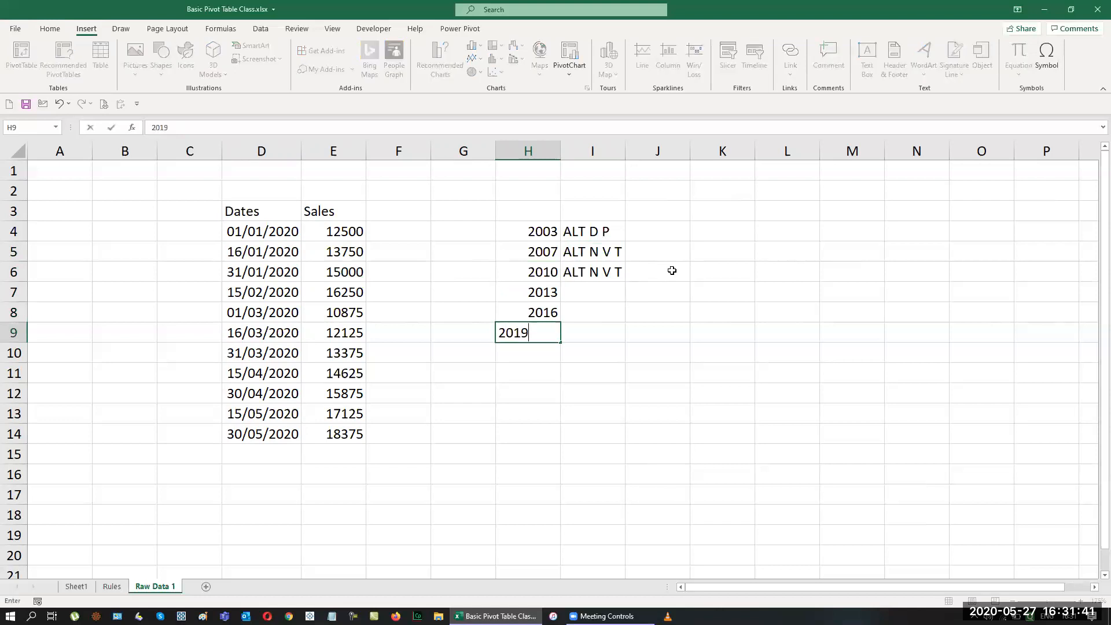
{"action": "key", "text": "Return"}
{"action": "type", "text": "Office 365"}
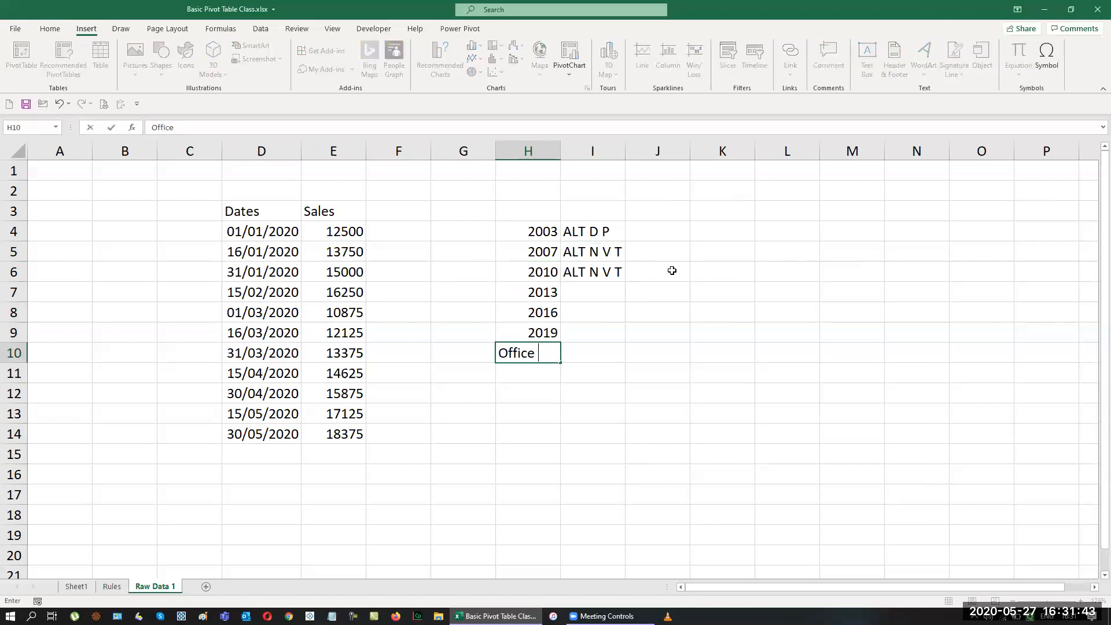
{"action": "key", "text": "ctrl+Return"}
Fill the ALT N V T note from I6 down to I10 for the remaining versions
{"action": "key", "text": "Up"}
{"action": "key", "text": "Up"}
{"action": "key", "text": "Up"}
{"action": "key", "text": "Up"}
{"action": "key", "text": "Right"}
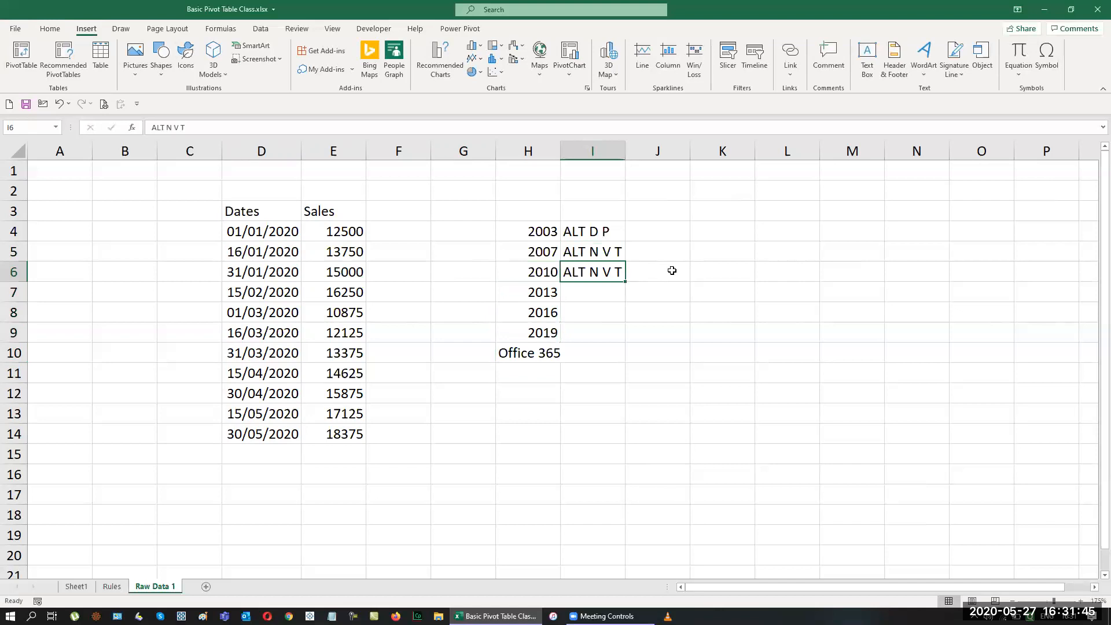
{"action": "key", "text": "shift+Down"}
{"action": "key", "text": "shift+Down"}
{"action": "key", "text": "shift+Down"}
{"action": "key", "text": "shift+Down"}
{"action": "key", "text": "ctrl+d"}
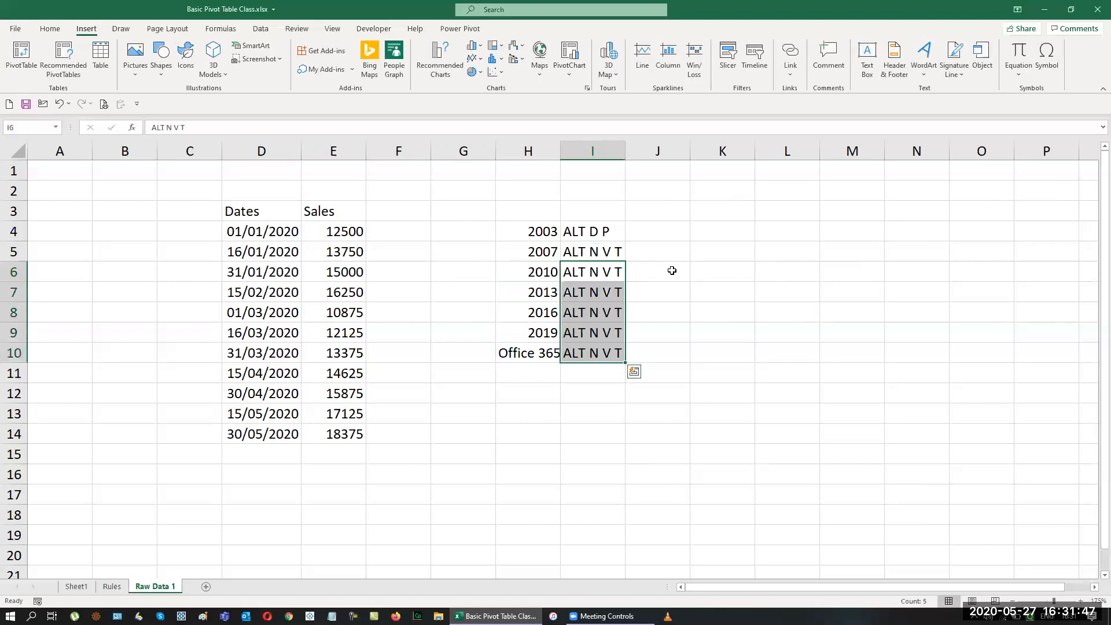
Change the shortcut notes in I7 to I10 to ALT N V in one entry
{"action": "key", "text": "Down"}
{"action": "key", "text": "shift+Down"}
{"action": "key", "text": "shift+Down"}
{"action": "key", "text": "shift+Down"}
{"action": "key", "text": "F2"}
{"action": "key", "text": "BackSpace"}
{"action": "key", "text": "BackSpace"}
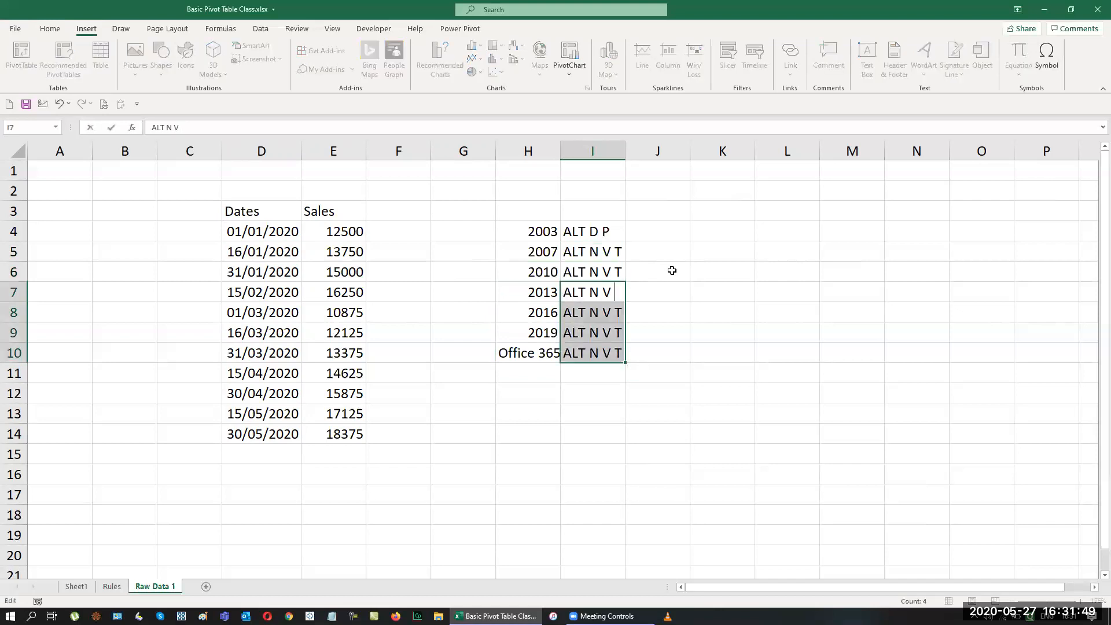
{"action": "key", "text": "ctrl+Return"}
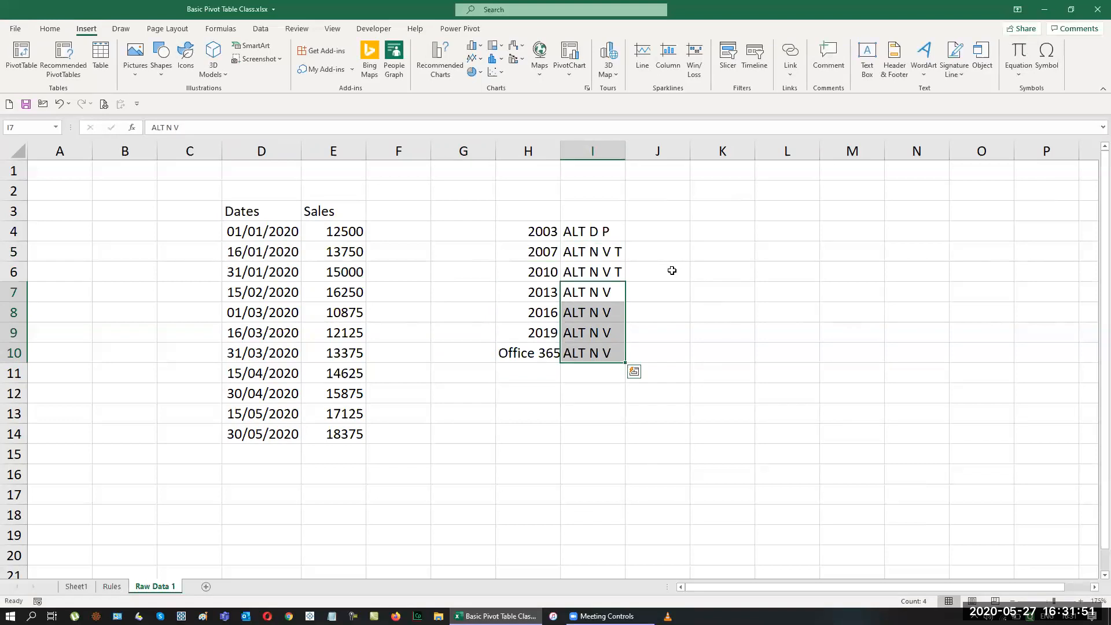
{"action": "key", "text": "Down"}
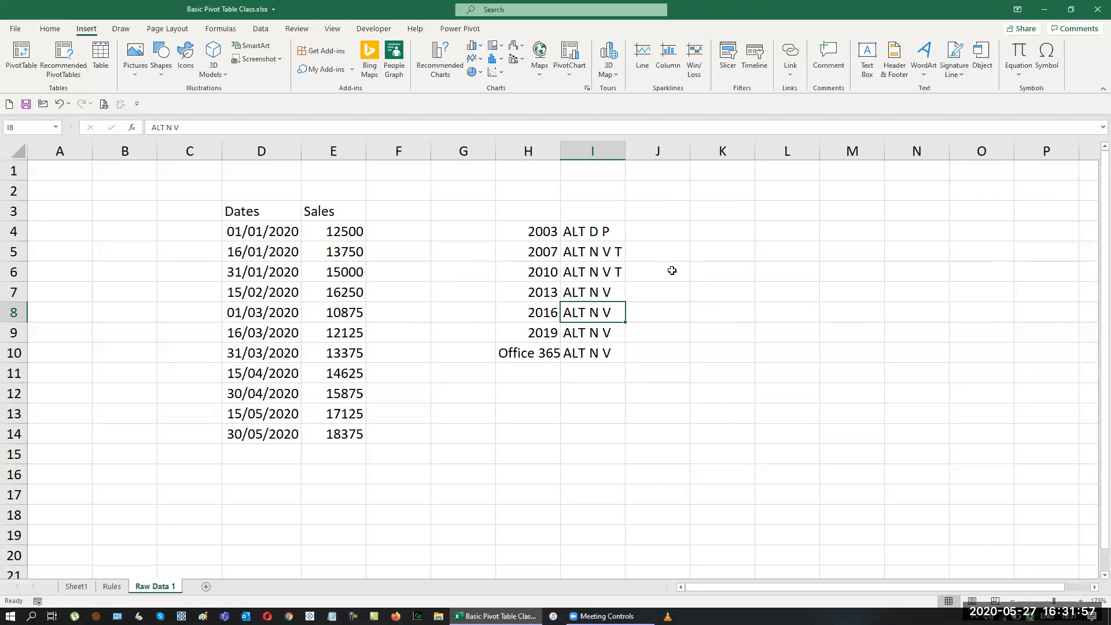
From the Dates header, compare the older PivotTable and PivotChart Wizard with the Create PivotTable dialog, closing each without creating a report
{"action": "left_click", "coordinate": [263, 216]}
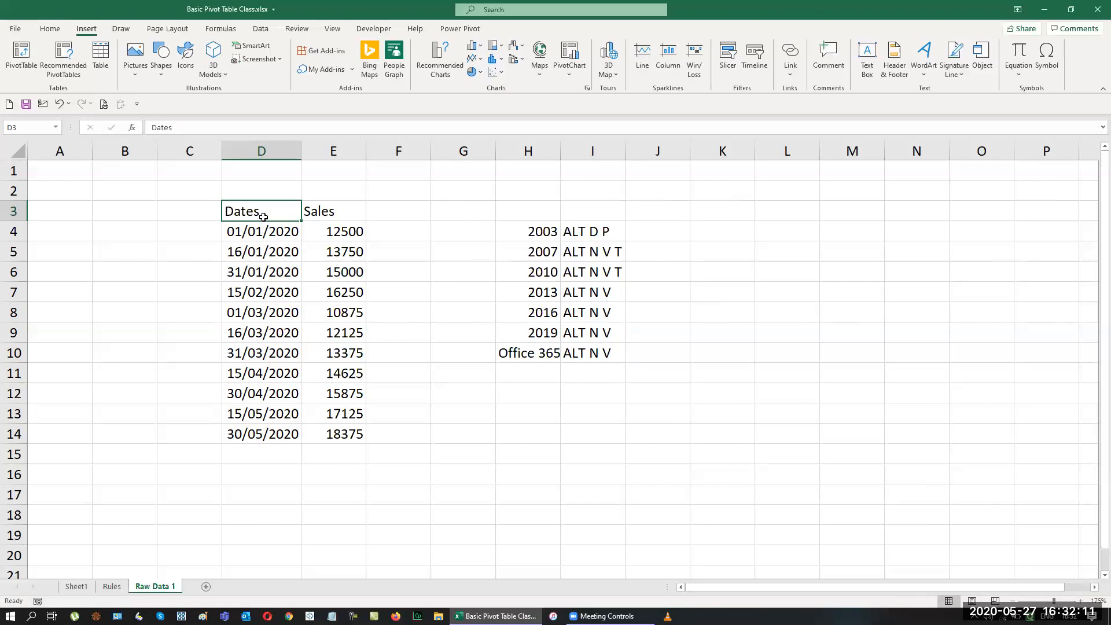
{"action": "key", "text": "alt+d"}
{"action": "key", "text": "p"}
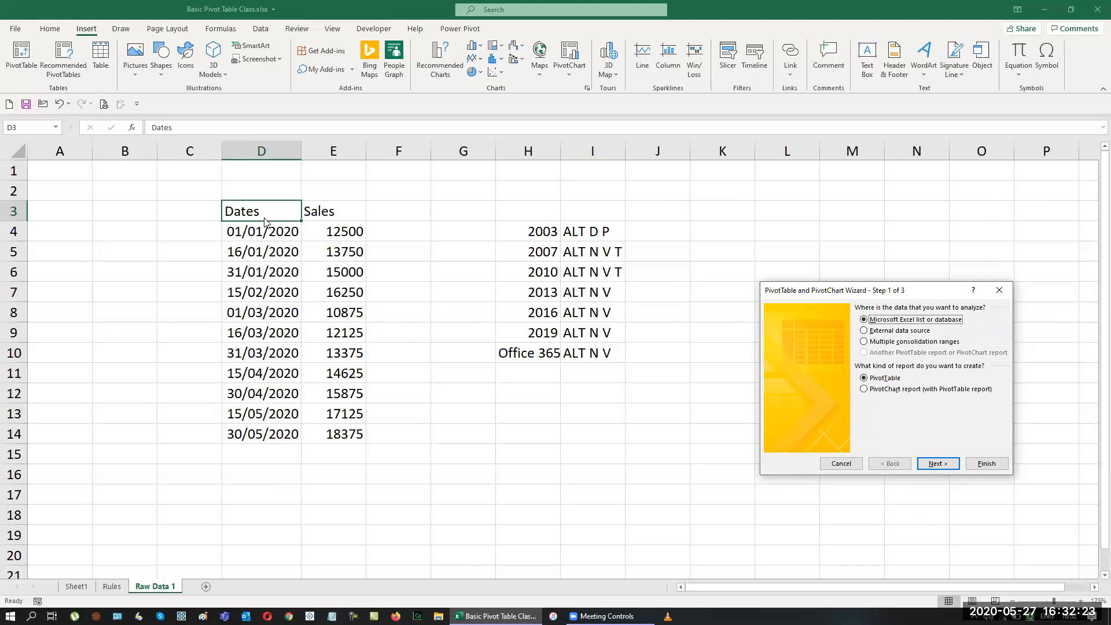
{"action": "key", "text": "Escape"}
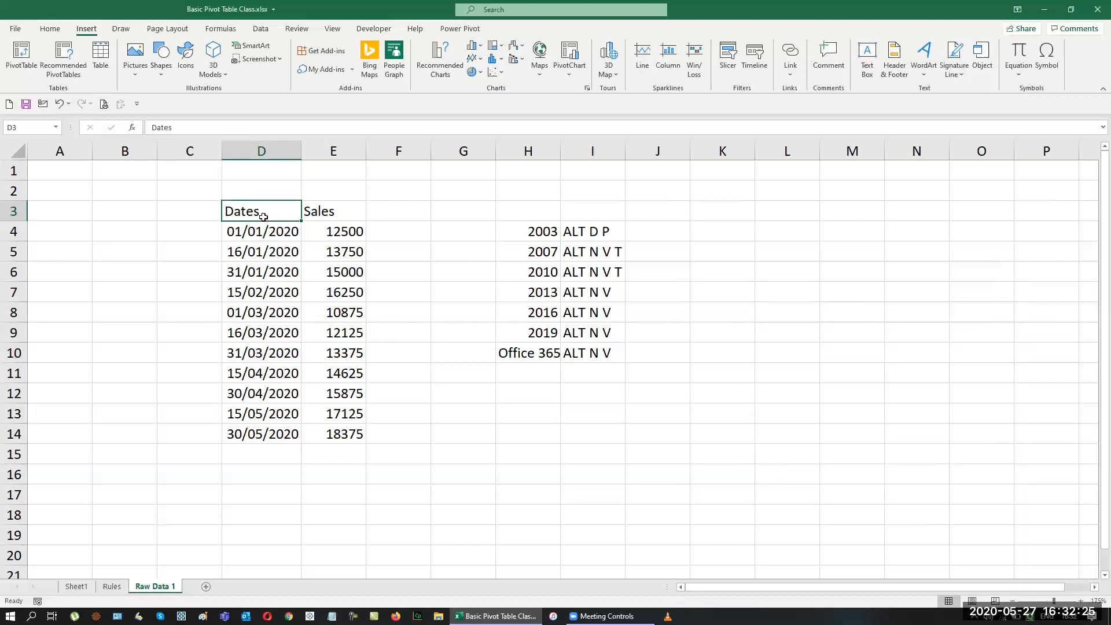
{"action": "key", "text": "alt+n"}
{"action": "key", "text": "v"}
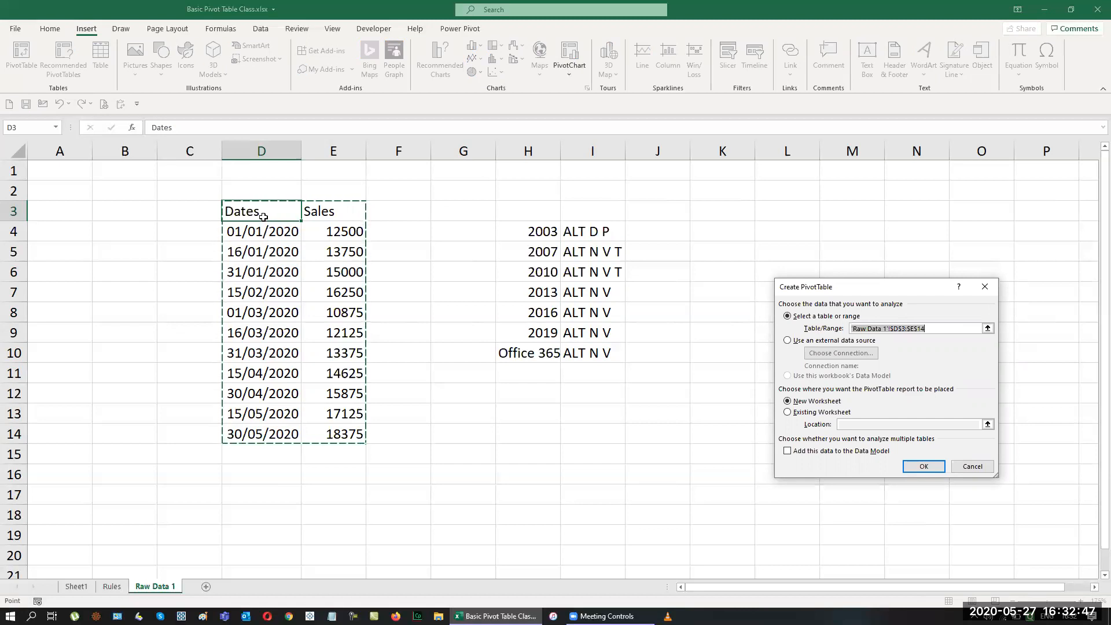
{"action": "key", "text": "Escape"}
{"action": "key", "text": "alt+d"}
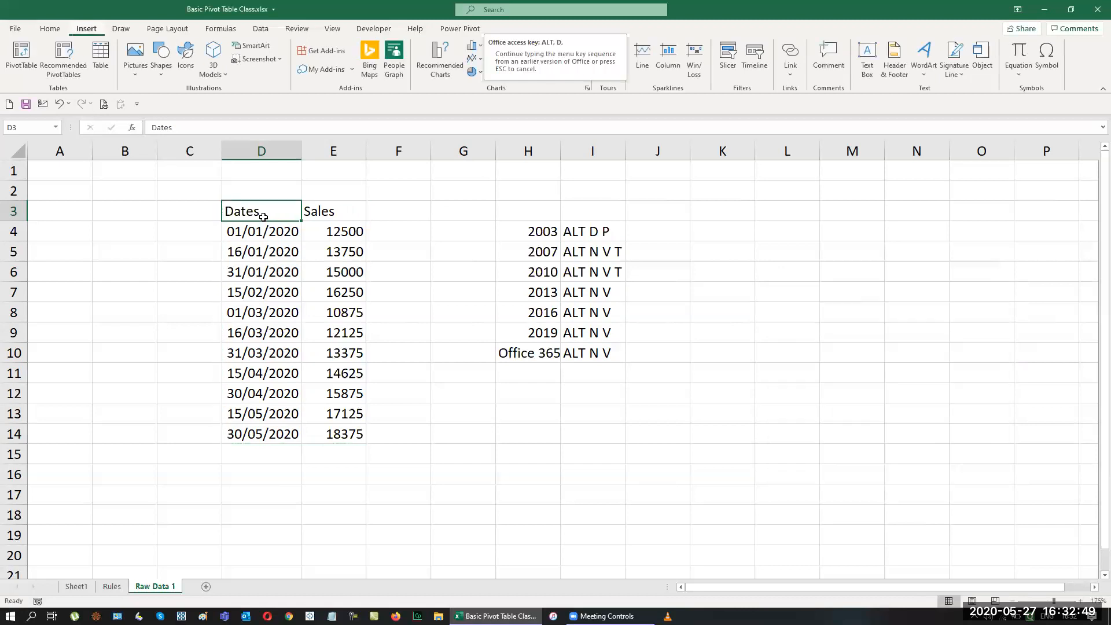
{"action": "key", "text": "p"}
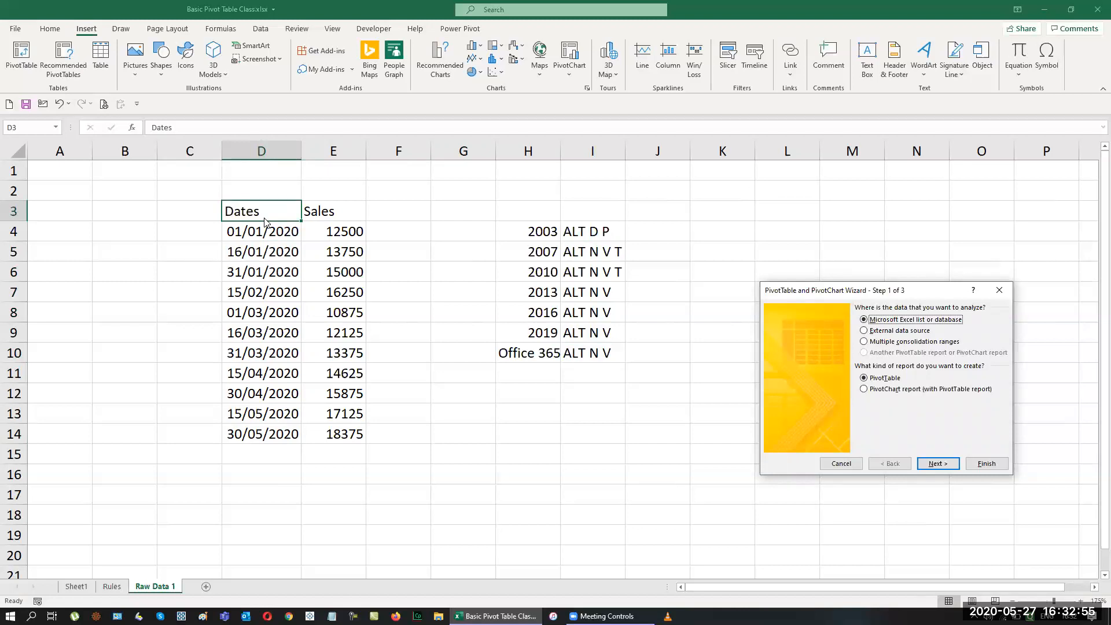
{"action": "key", "text": "Escape"}
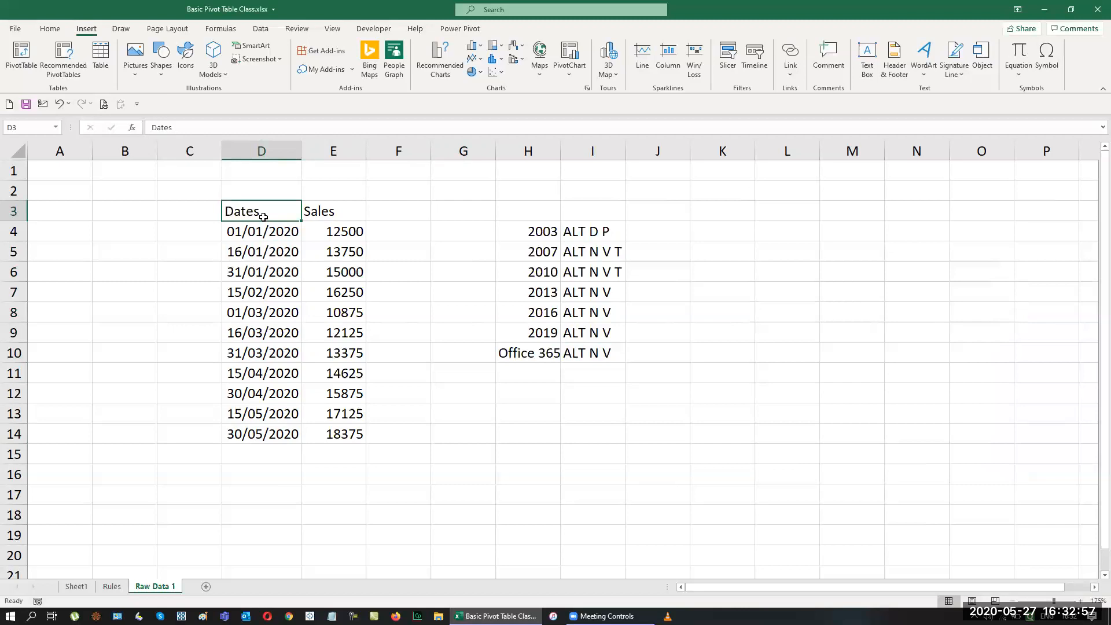
{"action": "key", "text": "alt+n"}
{"action": "key", "text": "v"}
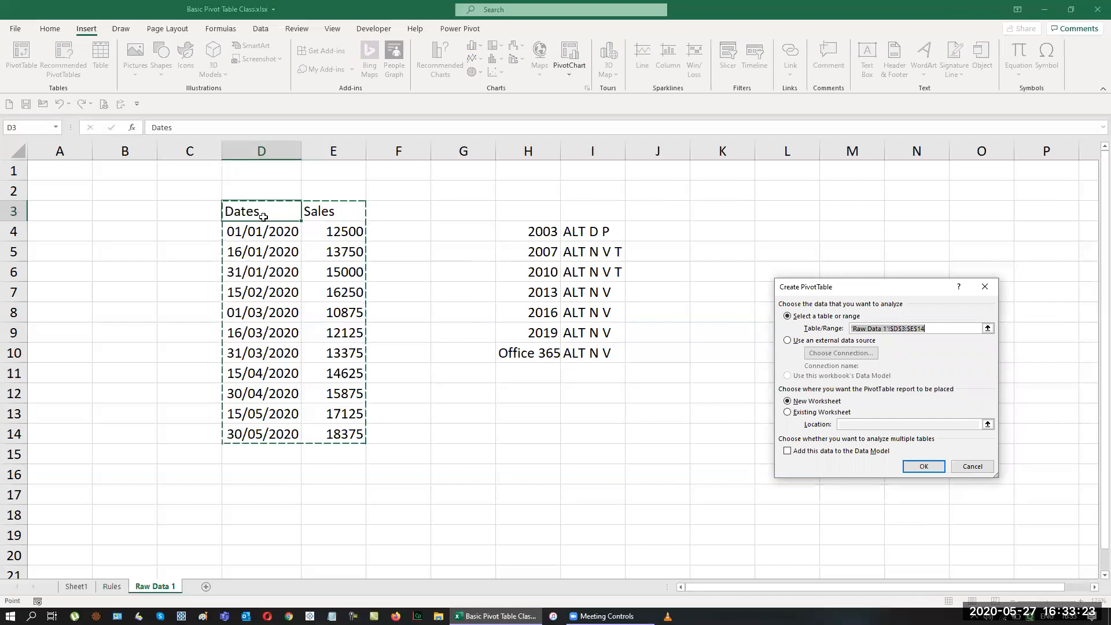
{"action": "key", "text": "Escape"}
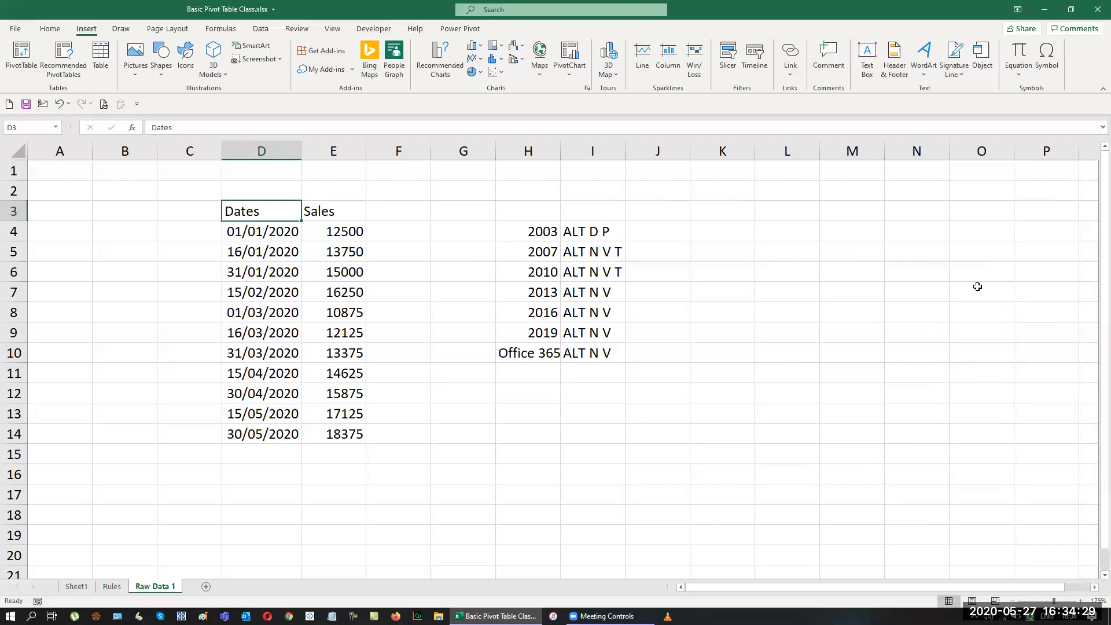
Highlight cell L3 with a yellow fill
{"action": "left_click", "coordinate": [793, 219]}
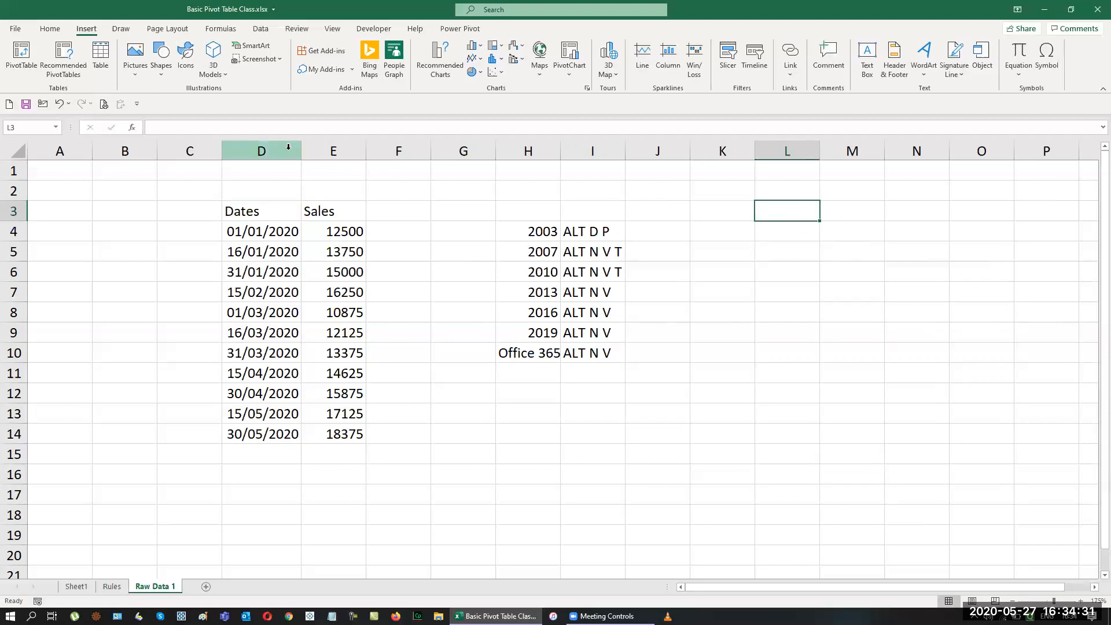
{"action": "left_click", "coordinate": [50, 28]}
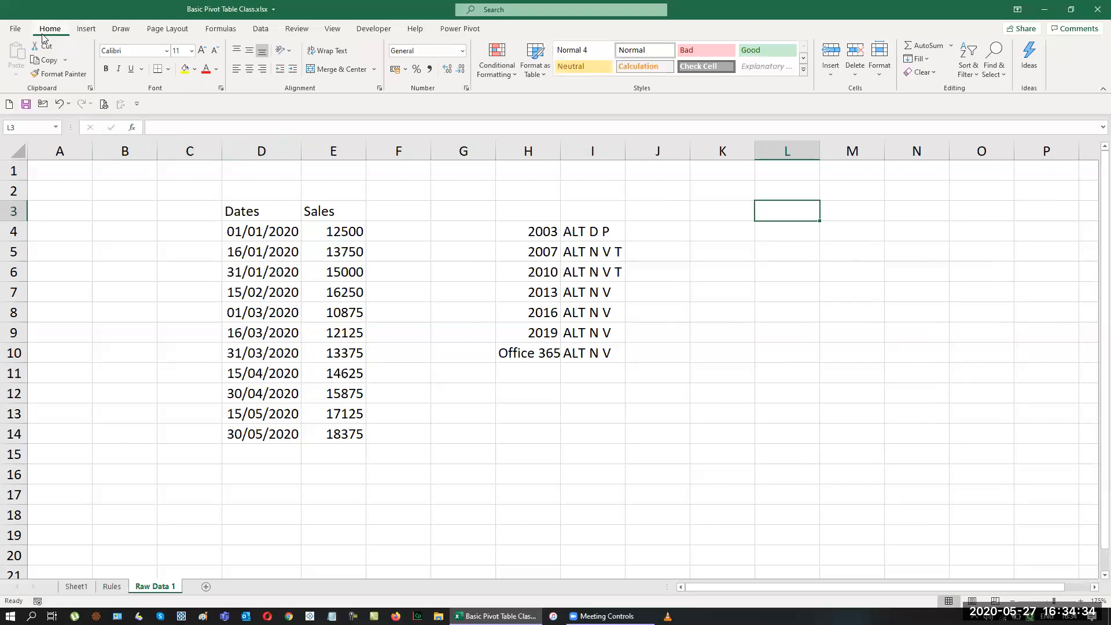
{"action": "left_click", "coordinate": [186, 69]}
Create a PivotTable from the Dates and Sales range D3:E14, placed on the existing worksheet at L3
{"action": "left_click", "coordinate": [296, 208]}
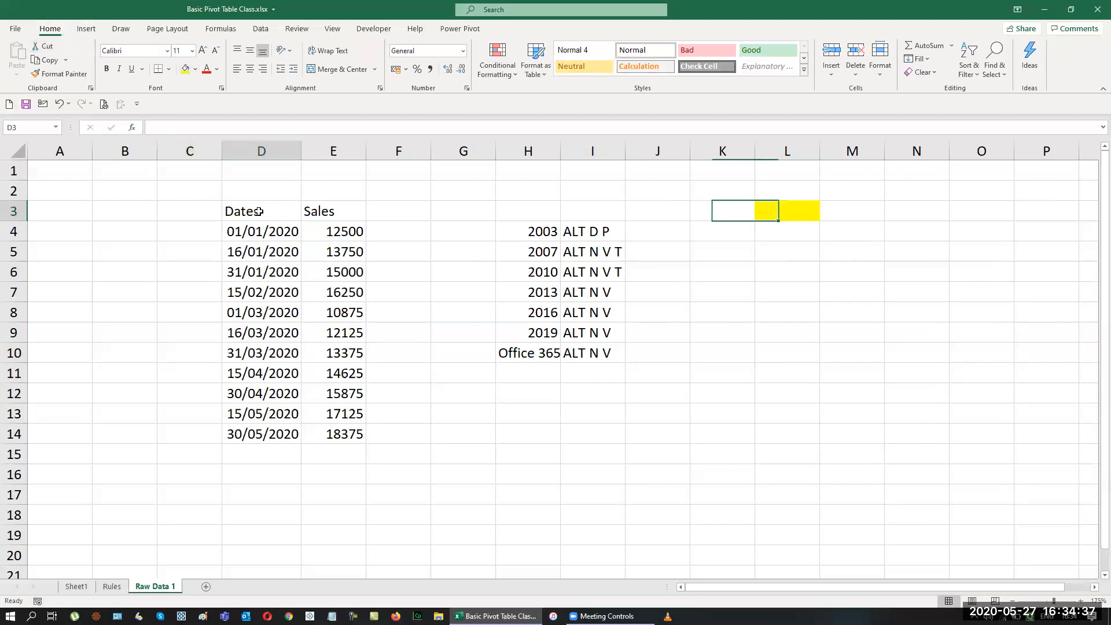
{"action": "key", "text": "alt+n"}
{"action": "key", "text": "v"}
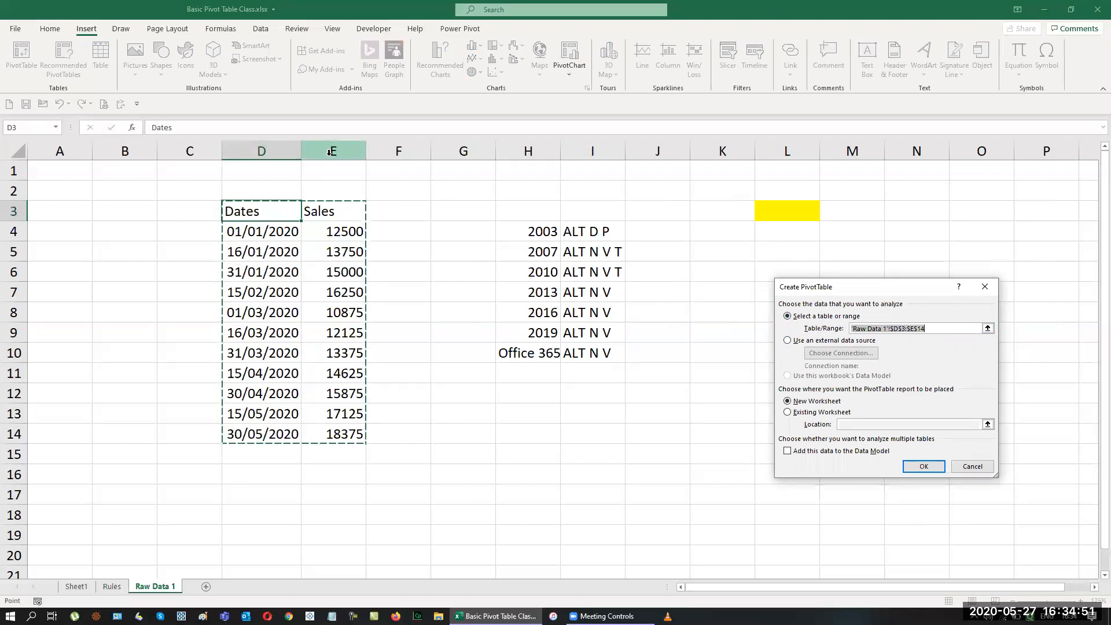
{"action": "left_click", "coordinate": [797, 413]}
{"action": "left_click", "coordinate": [988, 425]}
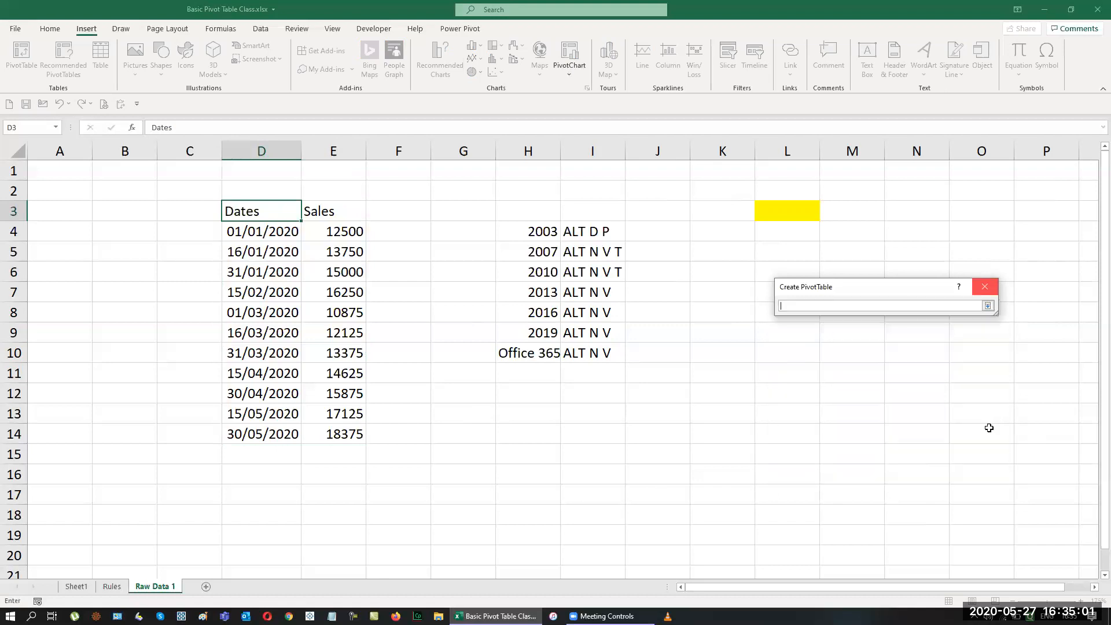
{"action": "left_click", "coordinate": [809, 212]}
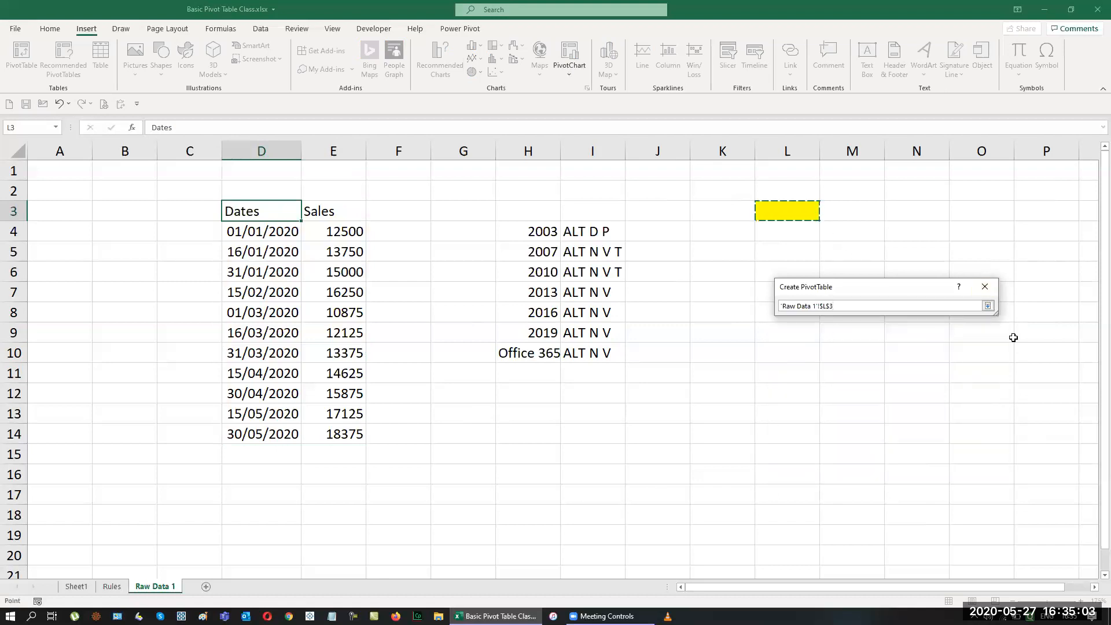
{"action": "left_click", "coordinate": [988, 305]}
{"action": "left_click_drag", "start_coordinate": [891, 294], "coordinate": [539, 306]}
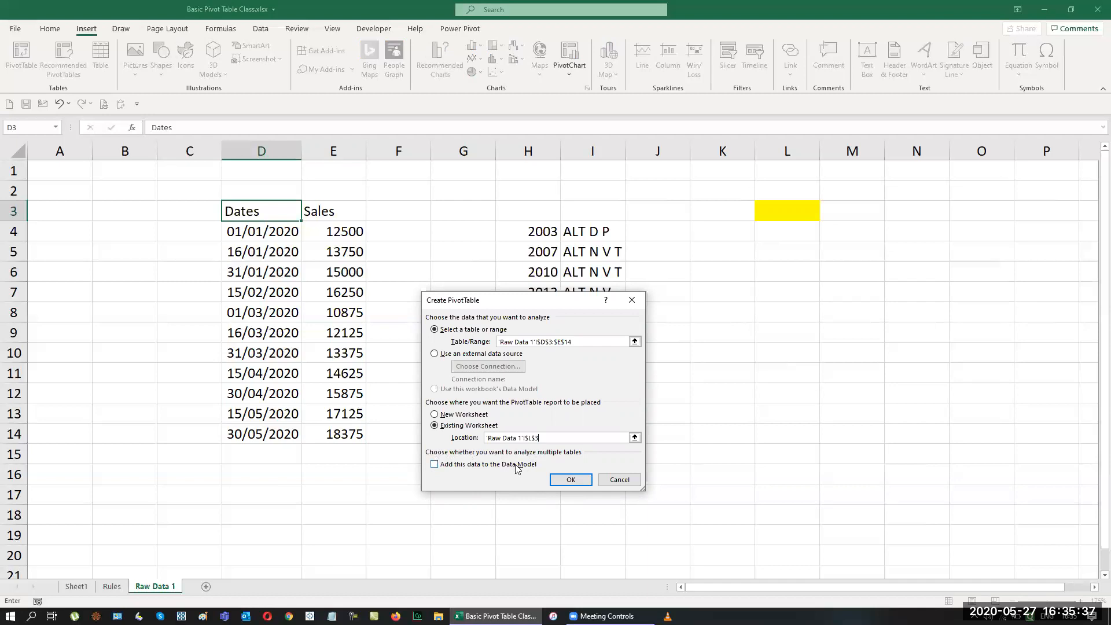
{"action": "left_click", "coordinate": [571, 479]}
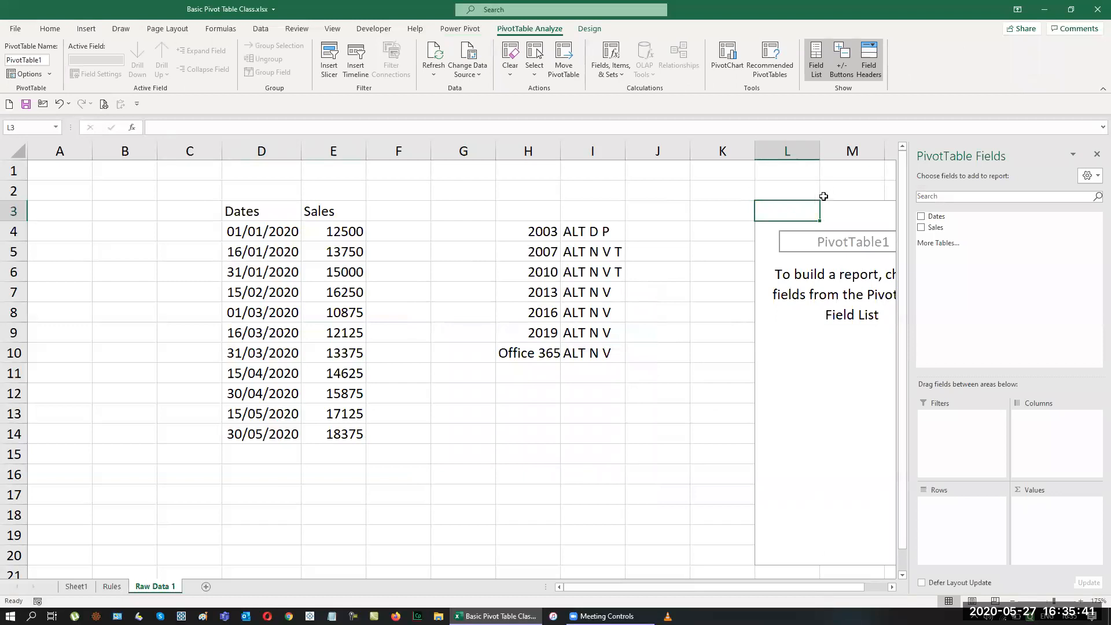
Examine the PivotTable design options and the empty report area at L3 beside the source data
{"action": "scroll", "coordinate": [895, 591], "scroll_direction": "right", "scroll_amount": 4}
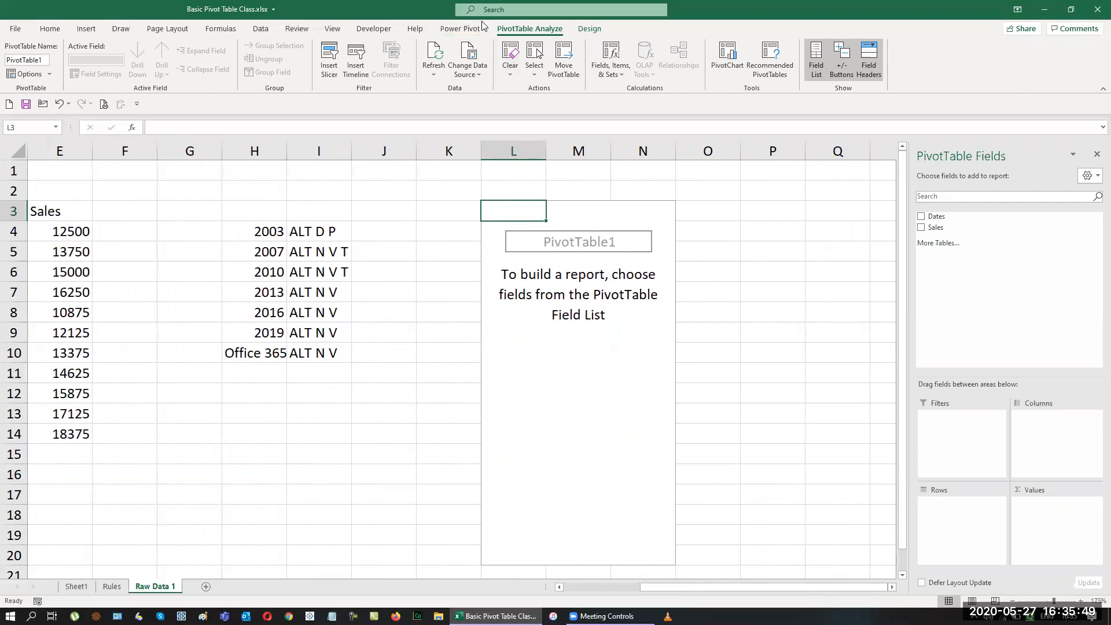
{"action": "left_click", "coordinate": [586, 29]}
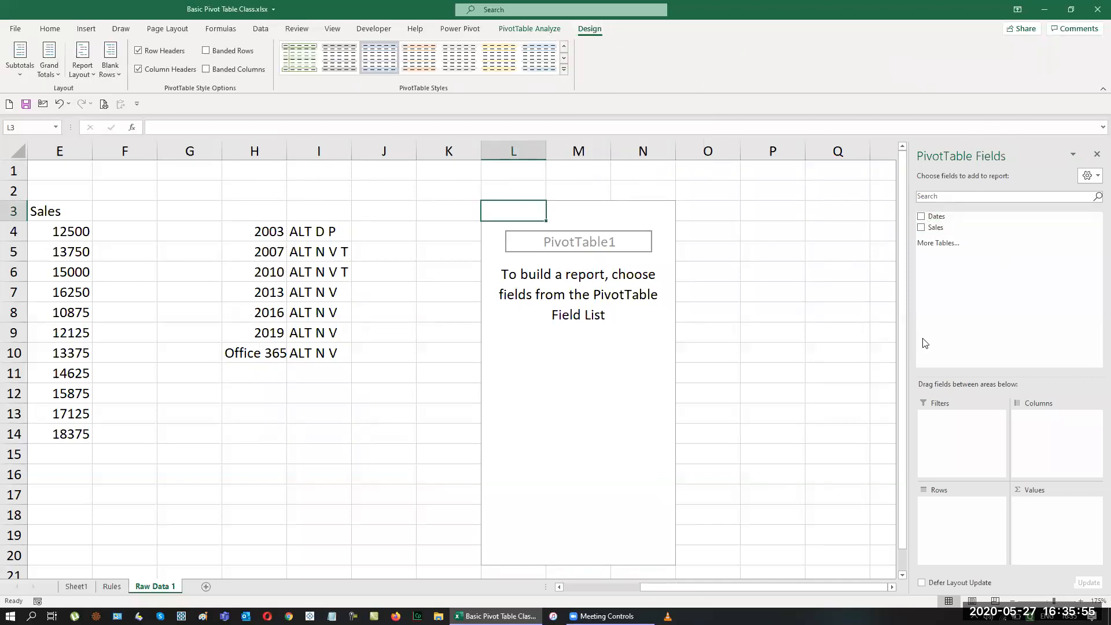
{"action": "left_click_drag", "start_coordinate": [675, 584], "coordinate": [619, 582]}
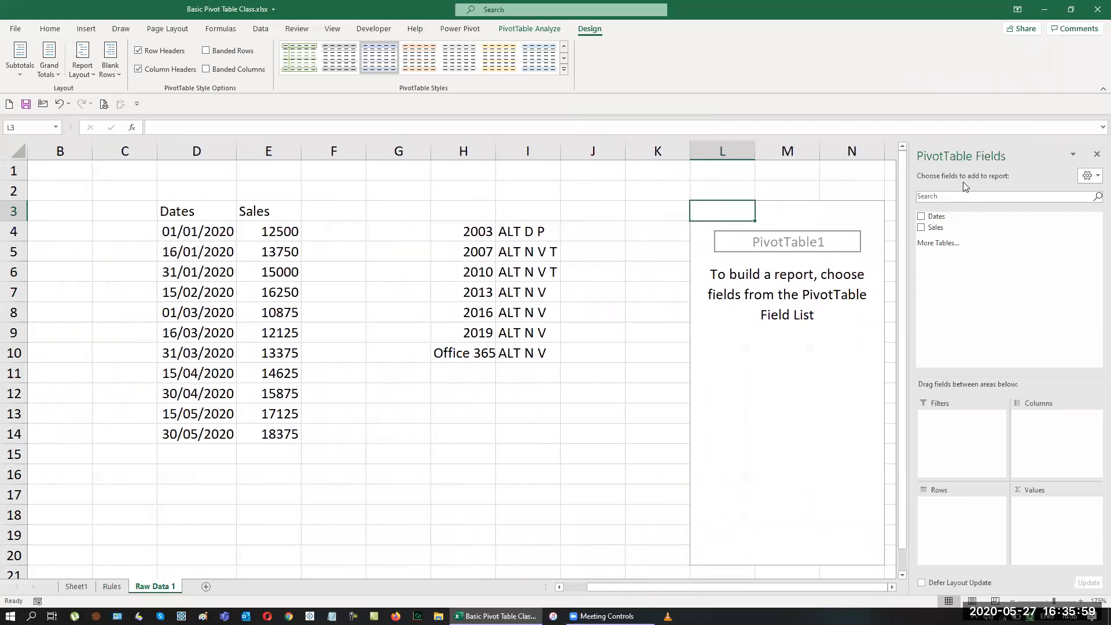
{"action": "left_click", "coordinate": [892, 587]}
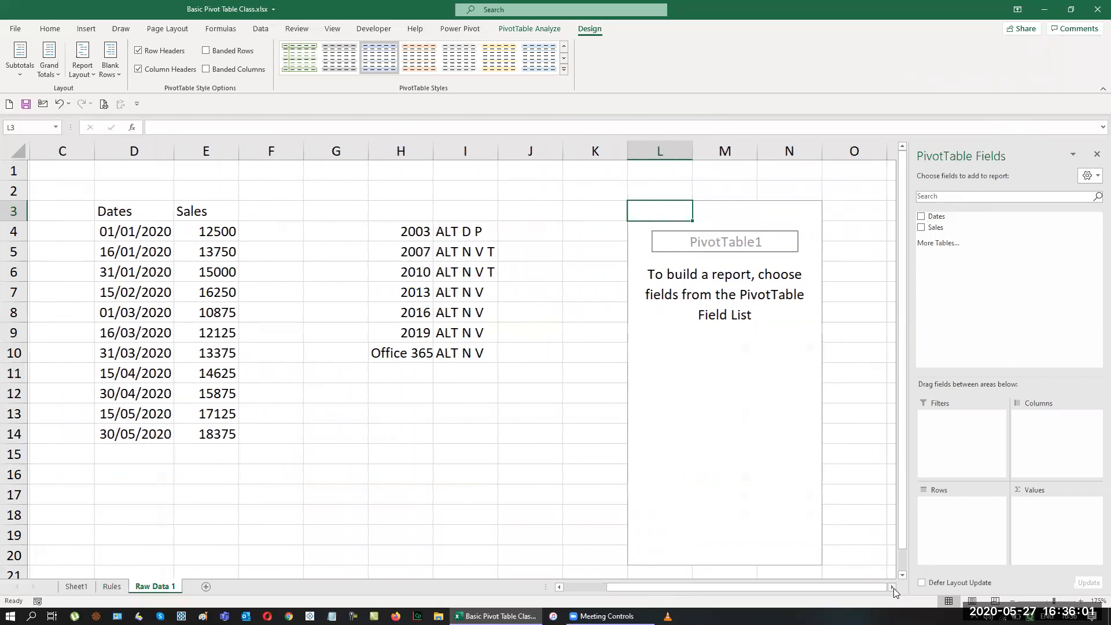
Add a bold "Pivot Cache" heading above the PivotTable, merged and centred across L1:N1
{"action": "left_click", "coordinate": [892, 586]}
{"action": "left_click", "coordinate": [892, 587]}
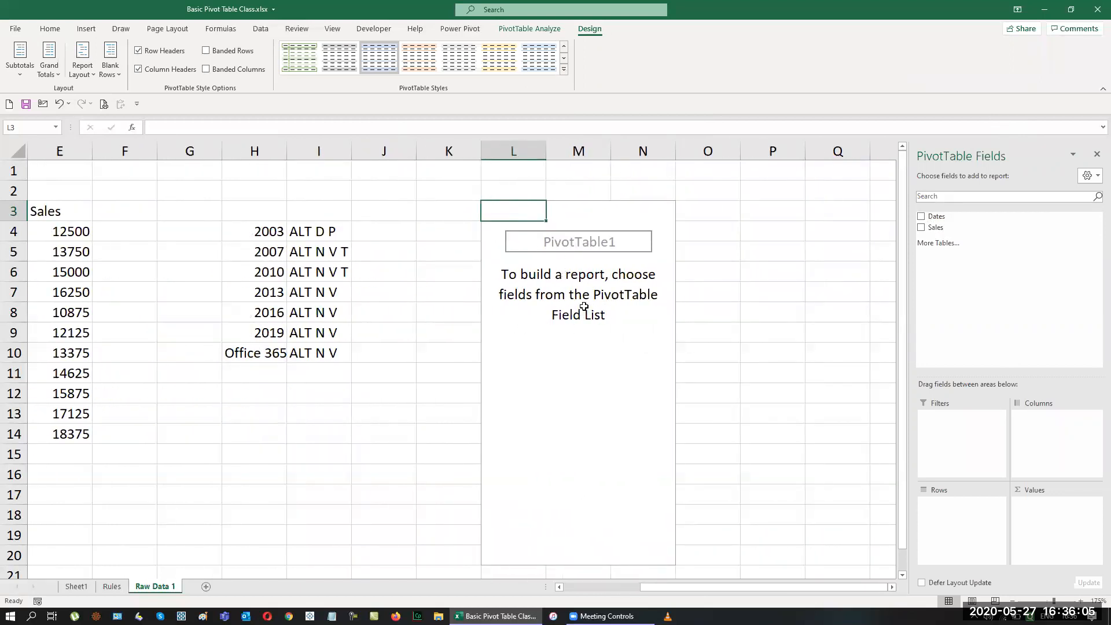
{"action": "left_click_drag", "start_coordinate": [514, 172], "coordinate": [647, 171]}
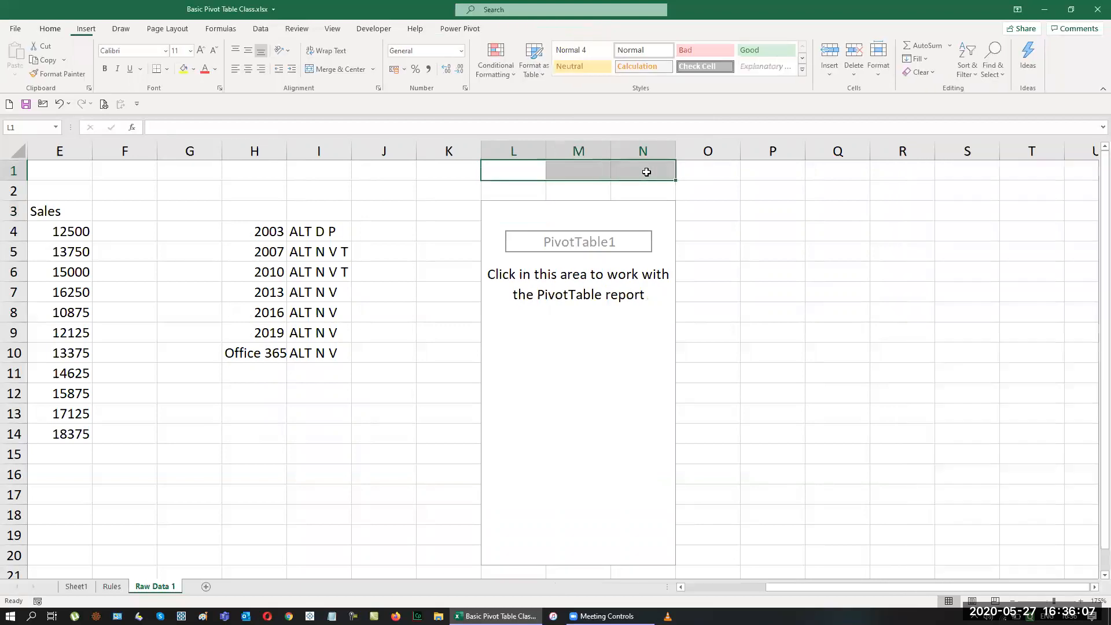
{"action": "type", "text": "Pivot"}
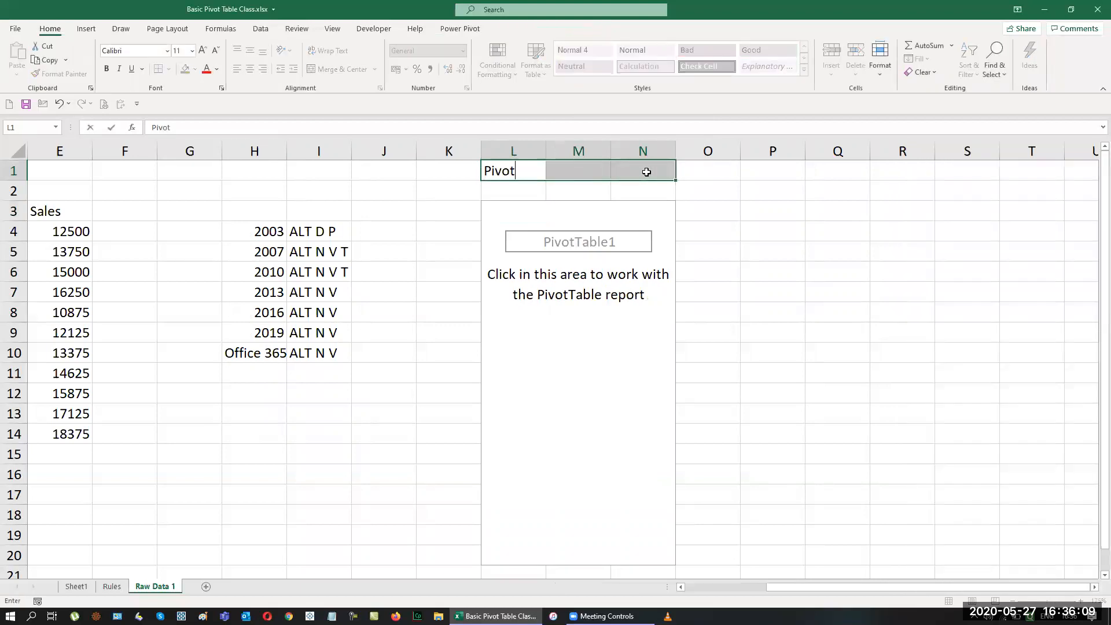
{"action": "type", "text": " Cache"}
{"action": "key", "text": "Return"}
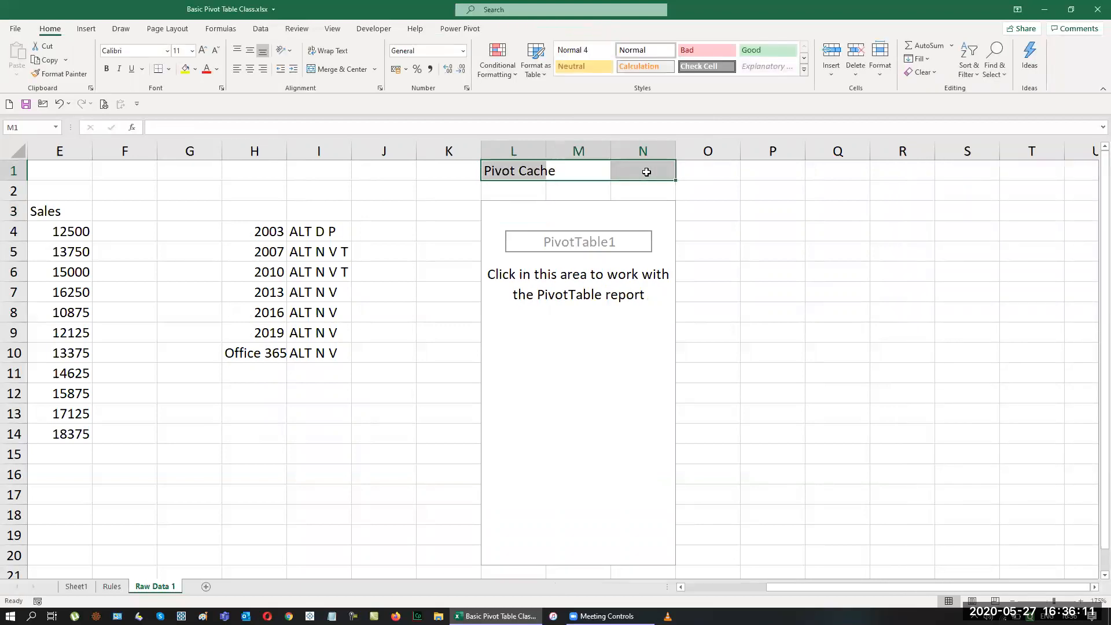
{"action": "key", "text": "ctrl+b"}
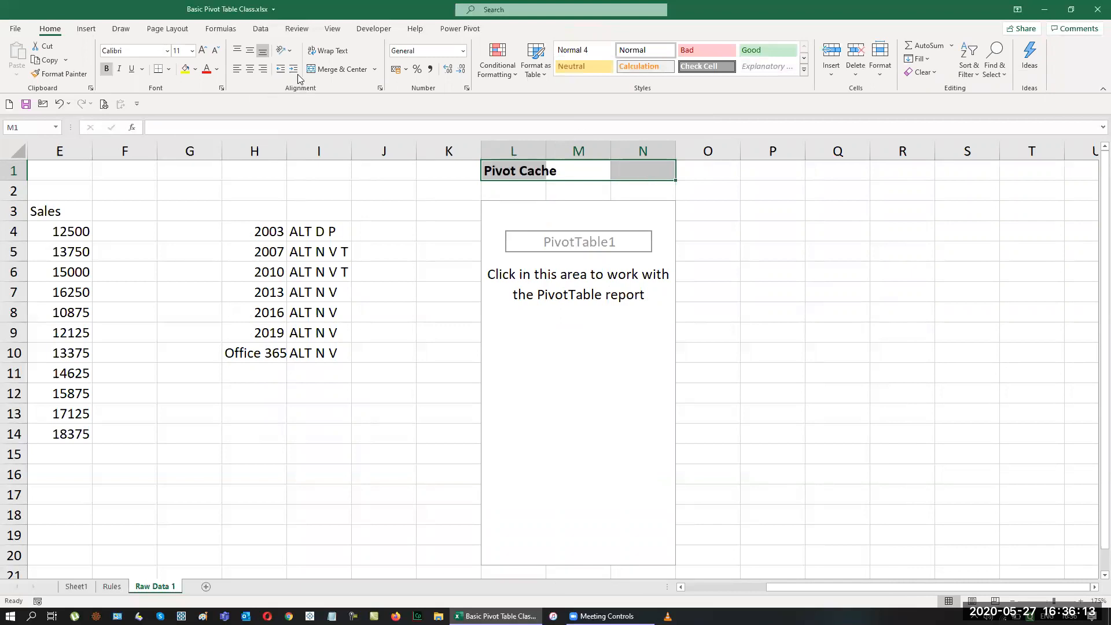
{"action": "left_click", "coordinate": [326, 70]}
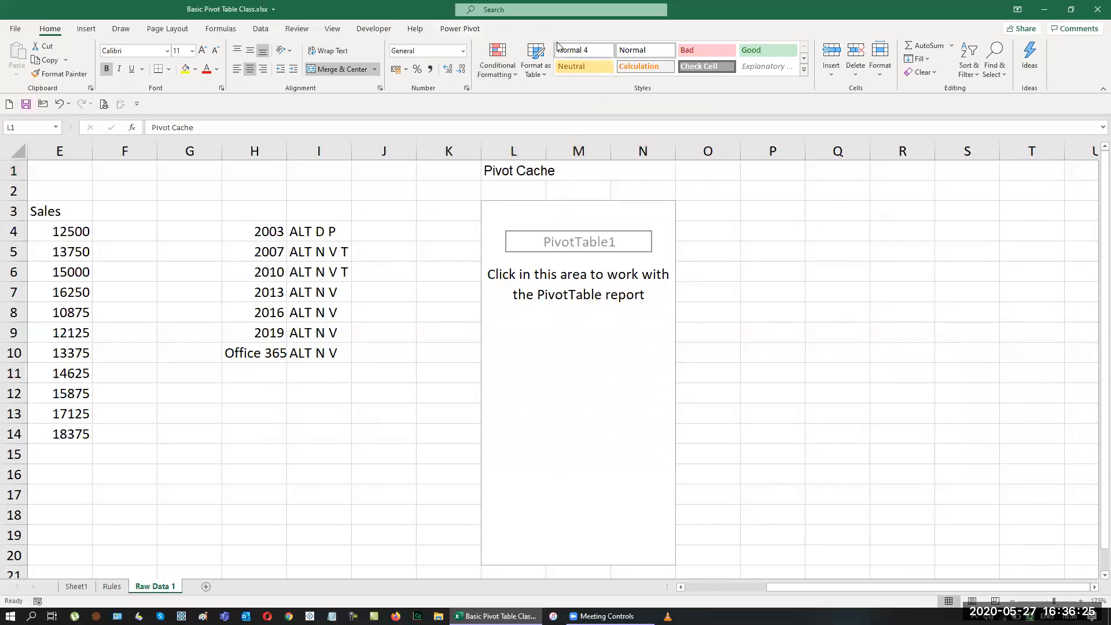
Hide the PivotTable field list for the report at L3 and show it again
{"action": "left_click", "coordinate": [505, 204]}
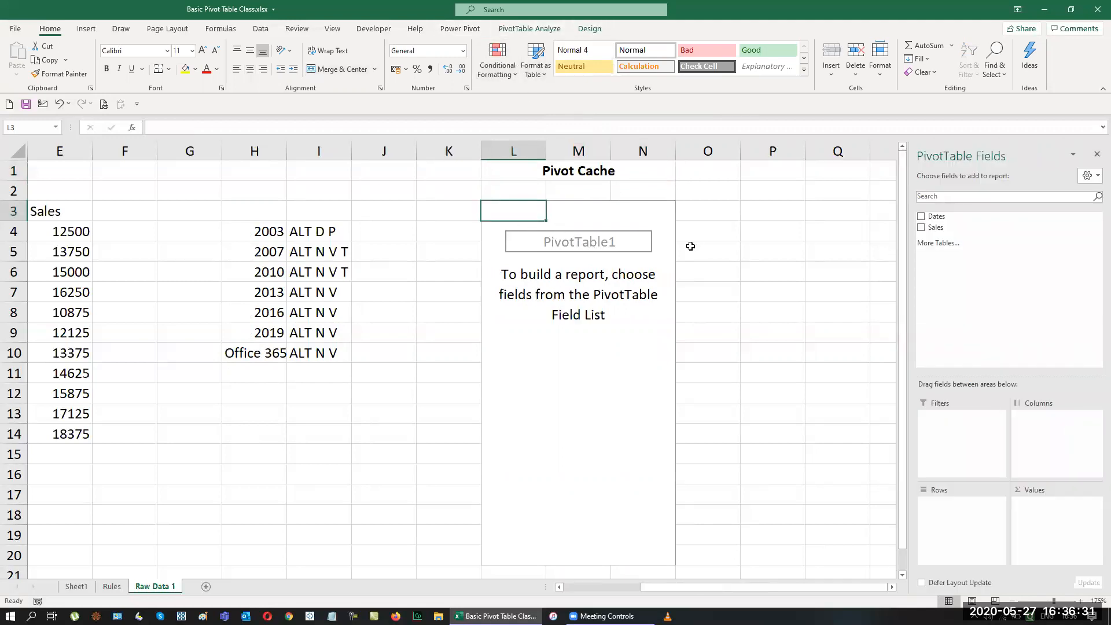
{"action": "left_click", "coordinate": [1097, 154]}
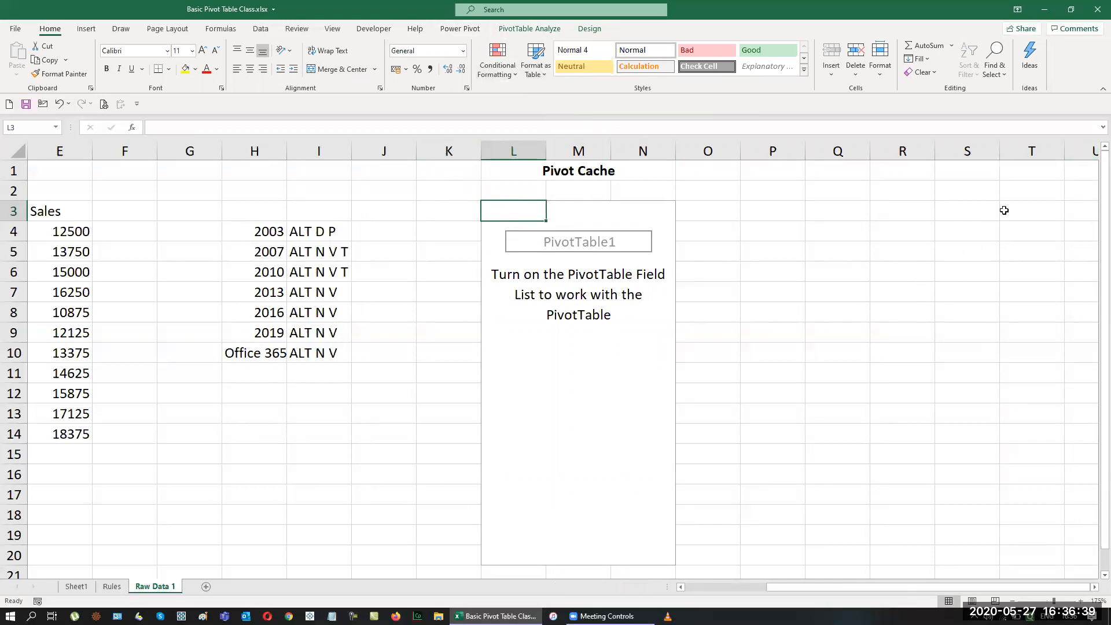
{"action": "right_click", "coordinate": [533, 213]}
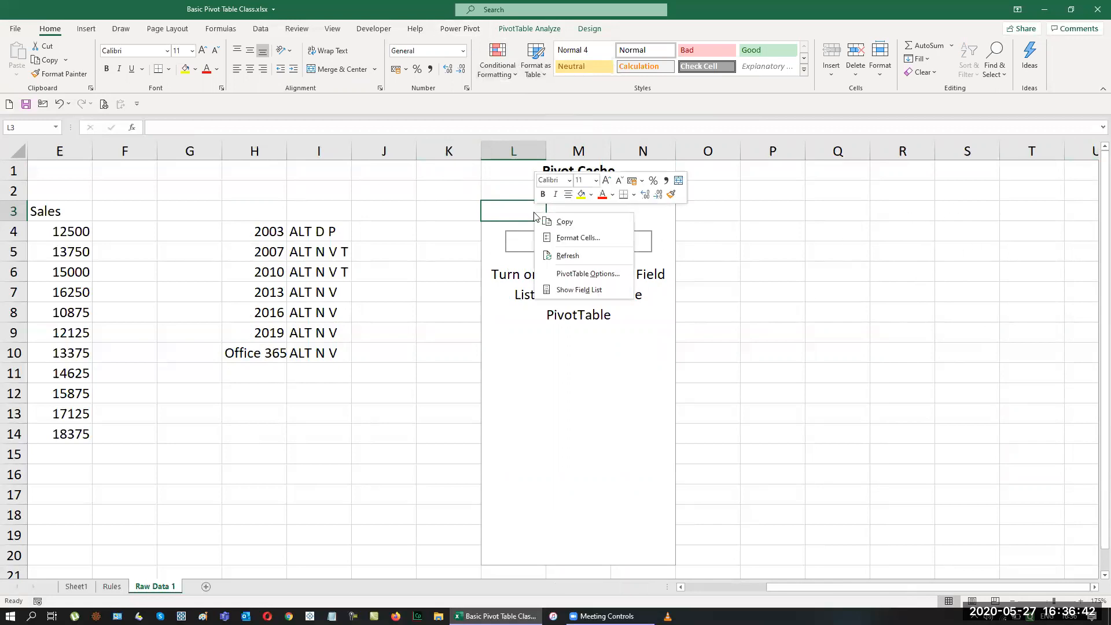
{"action": "left_click", "coordinate": [570, 290]}
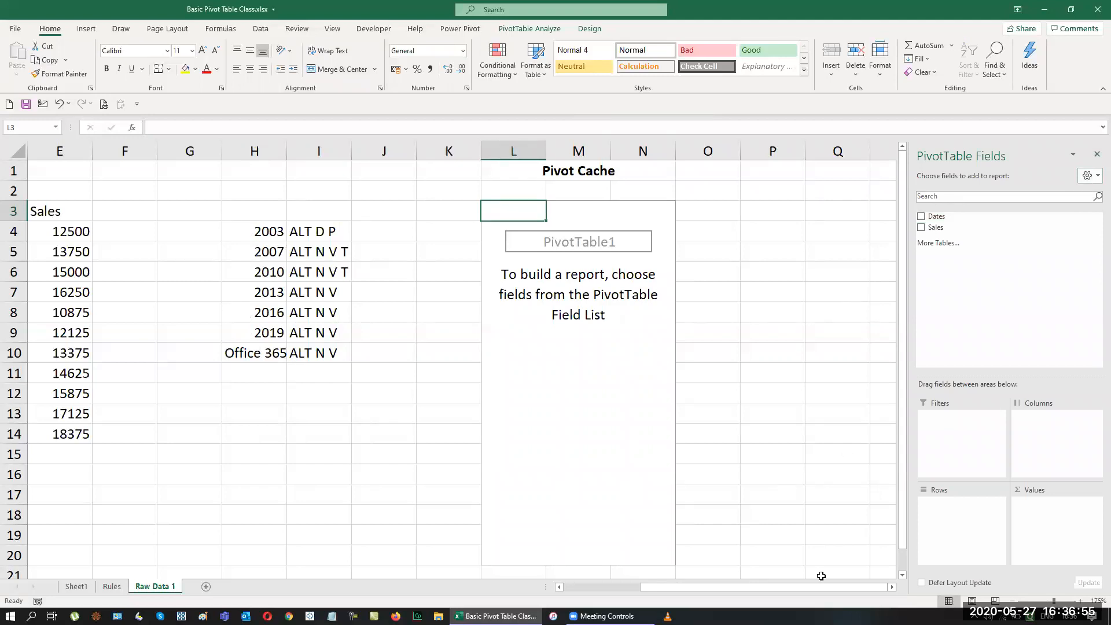
Add the Dates field to the PivotTable rows with its month grouping, then remove and re-add the daily Dates level
{"action": "left_click_drag", "start_coordinate": [784, 586], "coordinate": [752, 585]}
{"action": "left_click", "coordinate": [921, 216]}
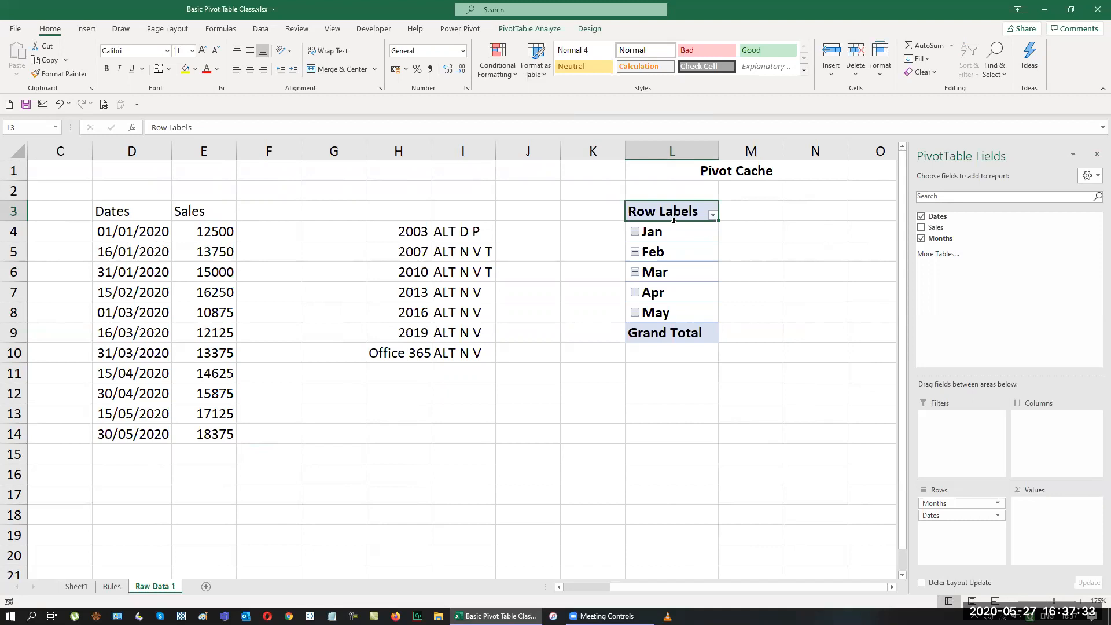
{"action": "left_click", "coordinate": [922, 216]}
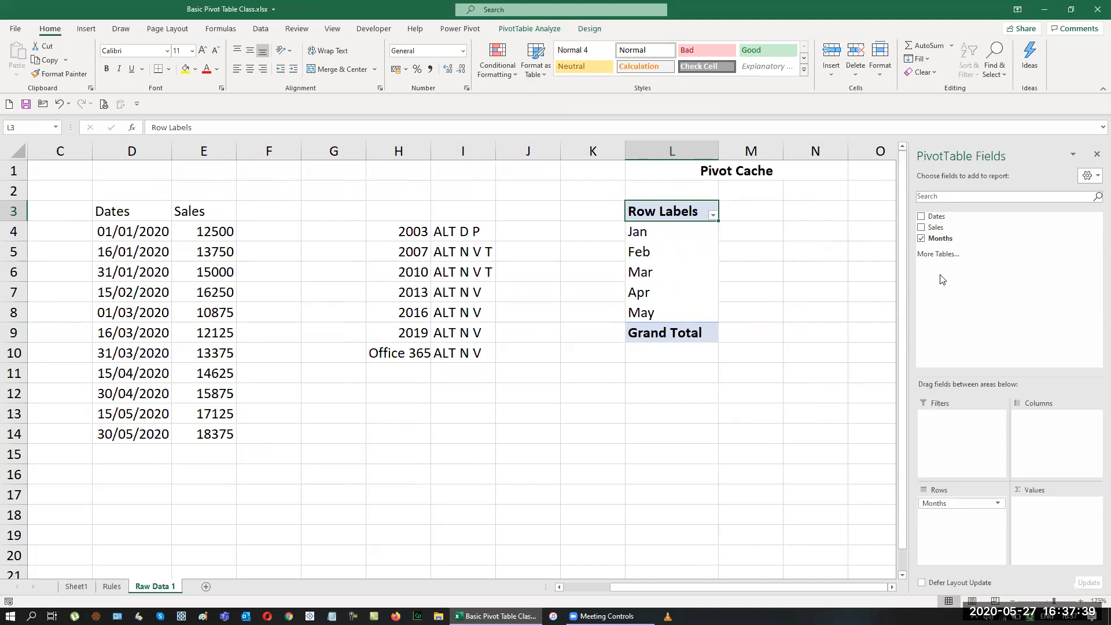
{"action": "left_click", "coordinate": [921, 216]}
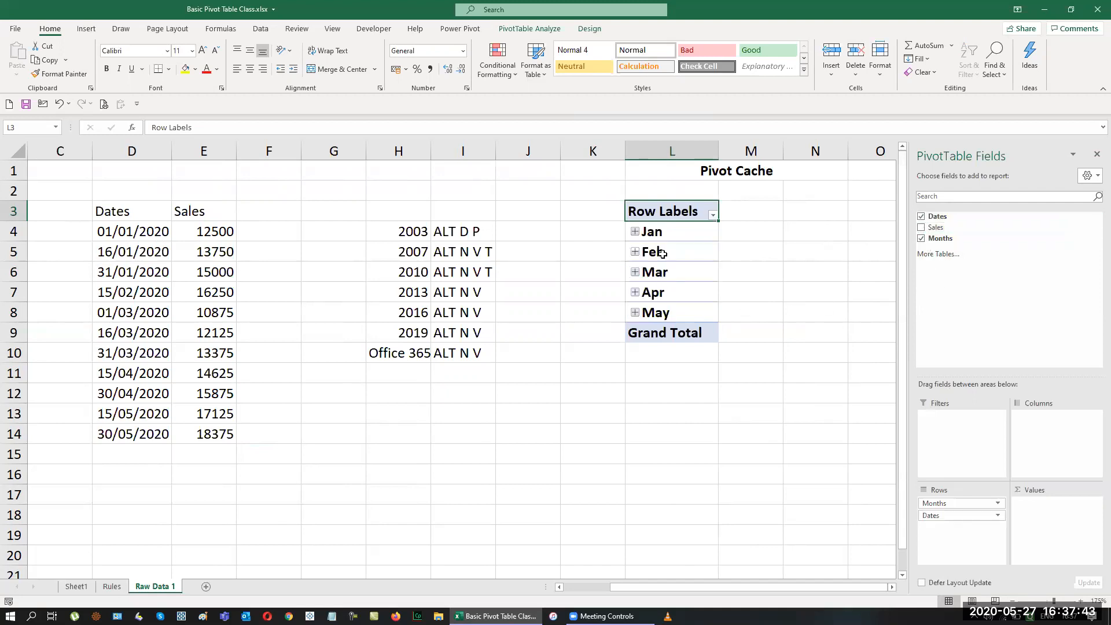
Expand the Jan, Feb, Mar, Apr and May groups in the PivotTable to show their individual dates
{"action": "left_click", "coordinate": [635, 232]}
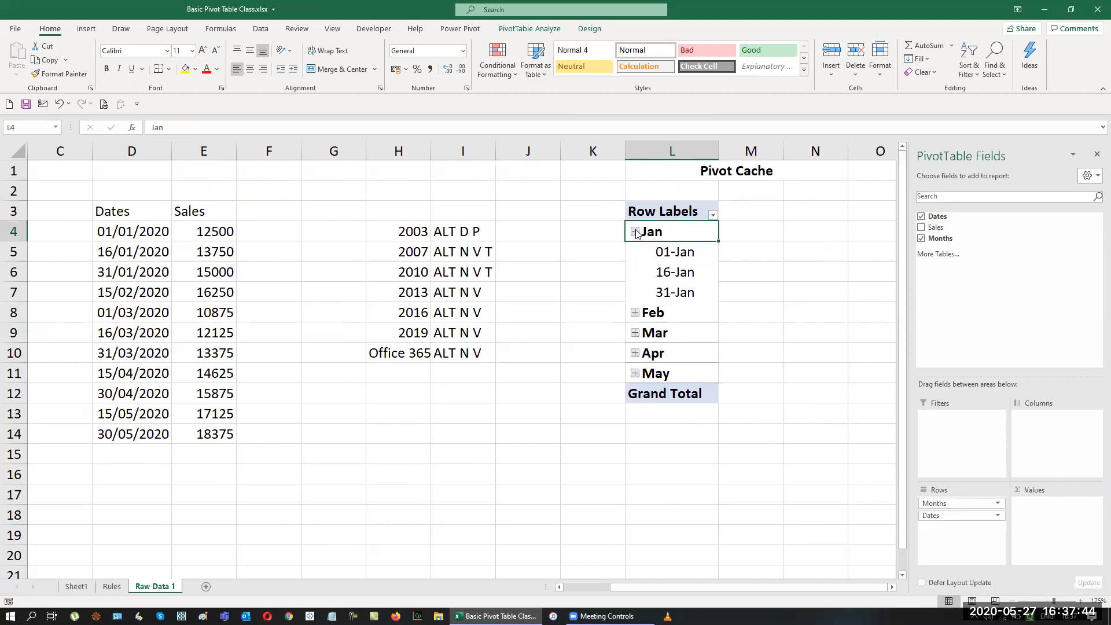
{"action": "left_click", "coordinate": [636, 313]}
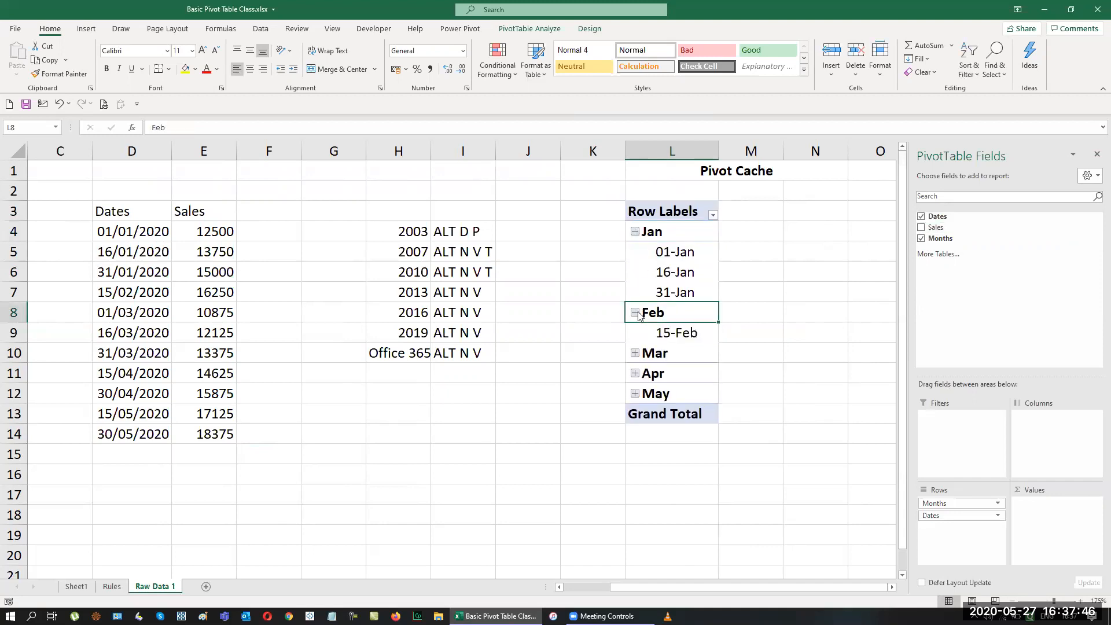
{"action": "left_click", "coordinate": [635, 354]}
{"action": "left_click", "coordinate": [635, 434]}
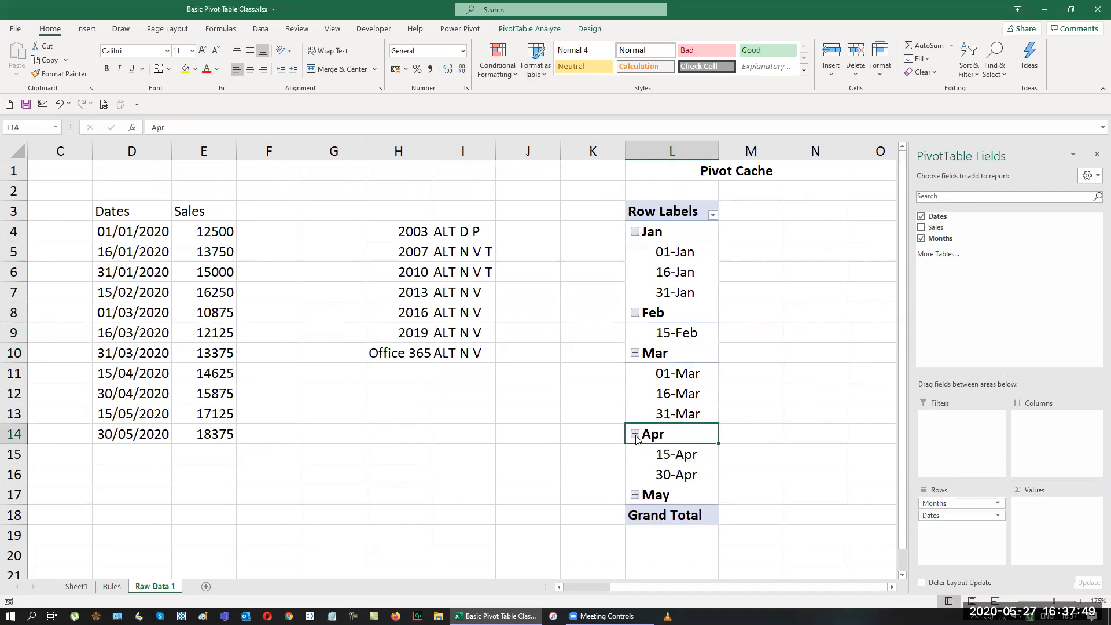
{"action": "left_click", "coordinate": [635, 495]}
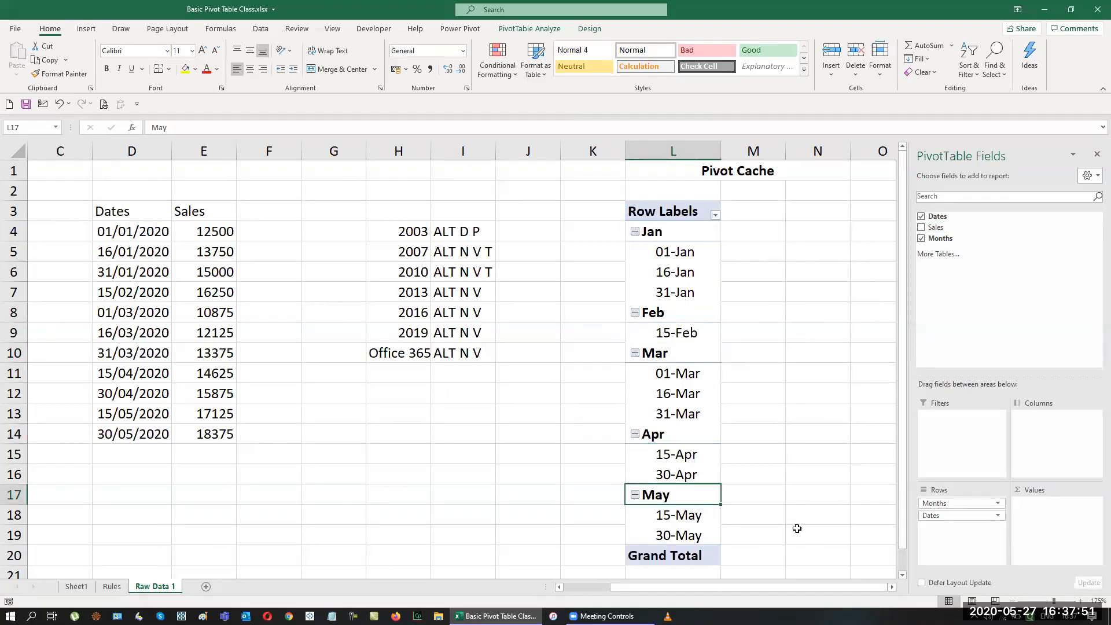
Add Sales to the PivotTable values as a sum and remove the Dates field, keeping only Months in the rows
{"action": "left_click", "coordinate": [921, 227]}
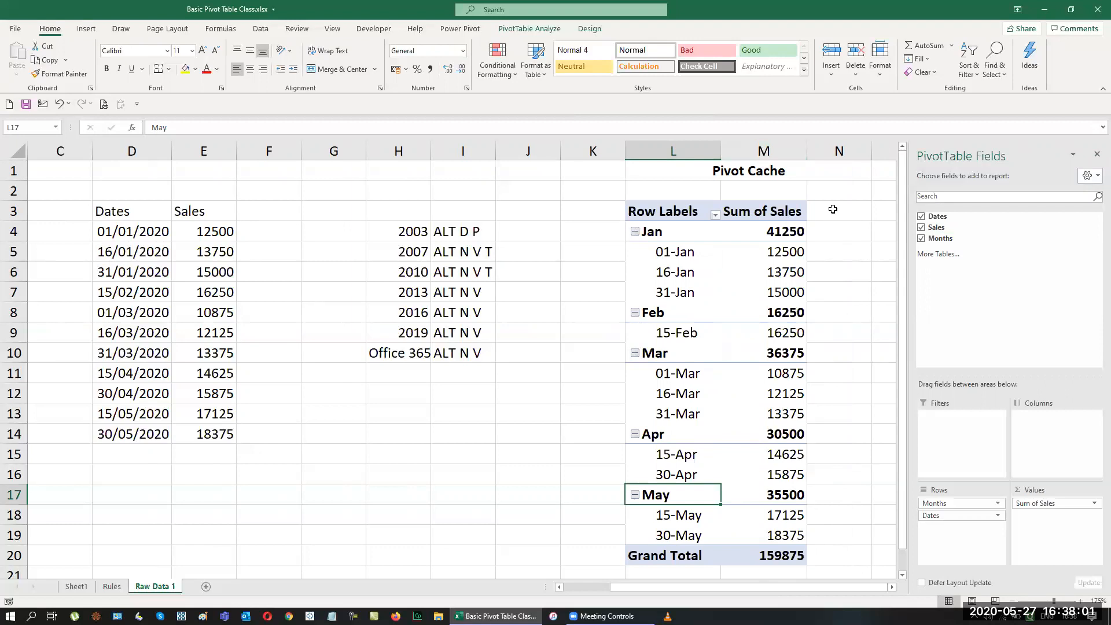
{"action": "left_click", "coordinate": [921, 218]}
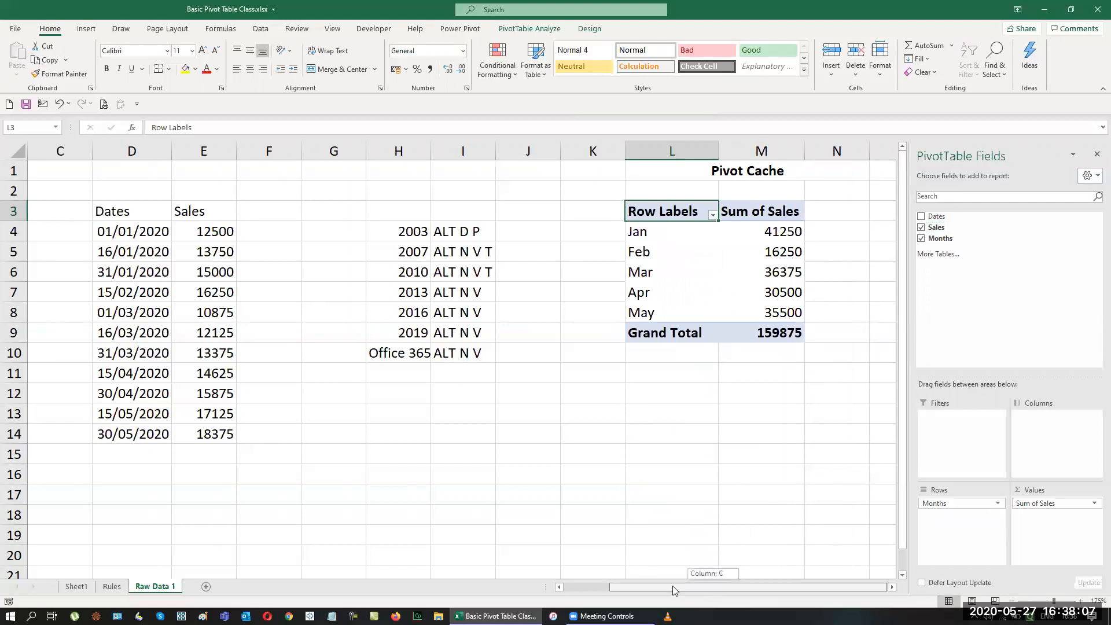
On the Rules sheet, extend the title in B1 to read "Golden Rules of Pivot Table Creations - Calculation of Criteria"
{"action": "left_click_drag", "start_coordinate": [715, 588], "coordinate": [582, 564]}
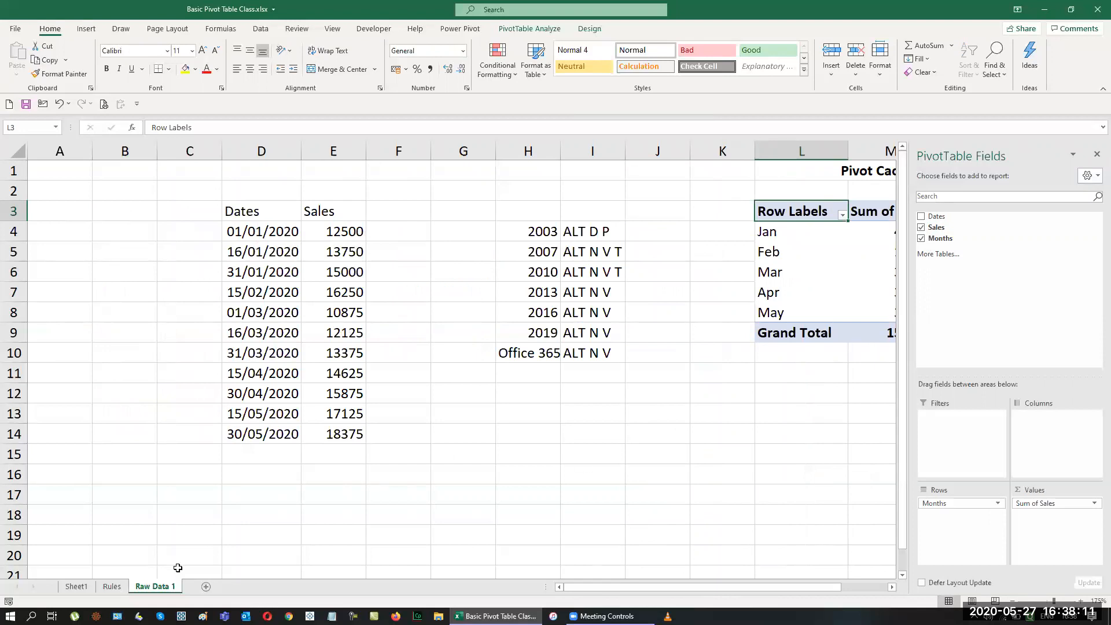
{"action": "left_click", "coordinate": [104, 587]}
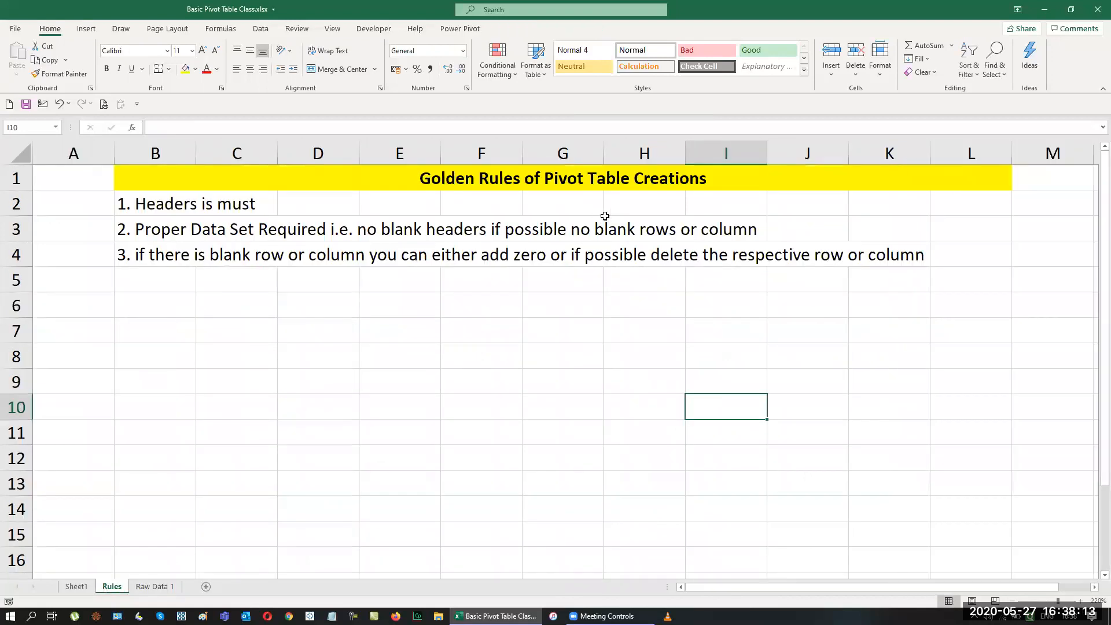
{"action": "left_click", "coordinate": [720, 181]}
{"action": "double_click", "coordinate": [720, 181]}
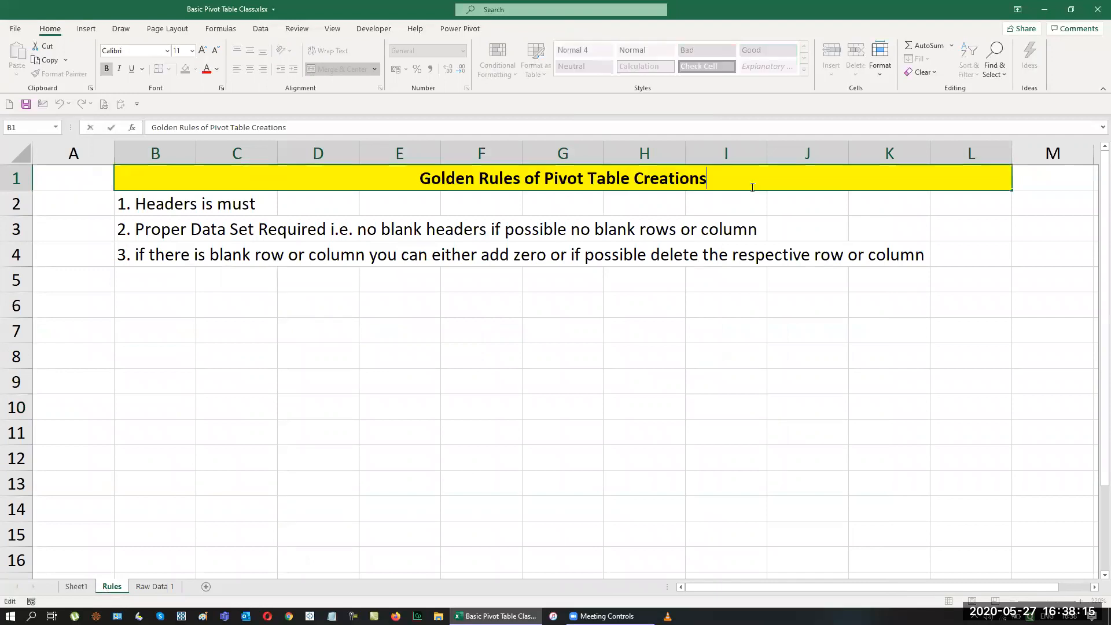
{"action": "type", "text": "-"}
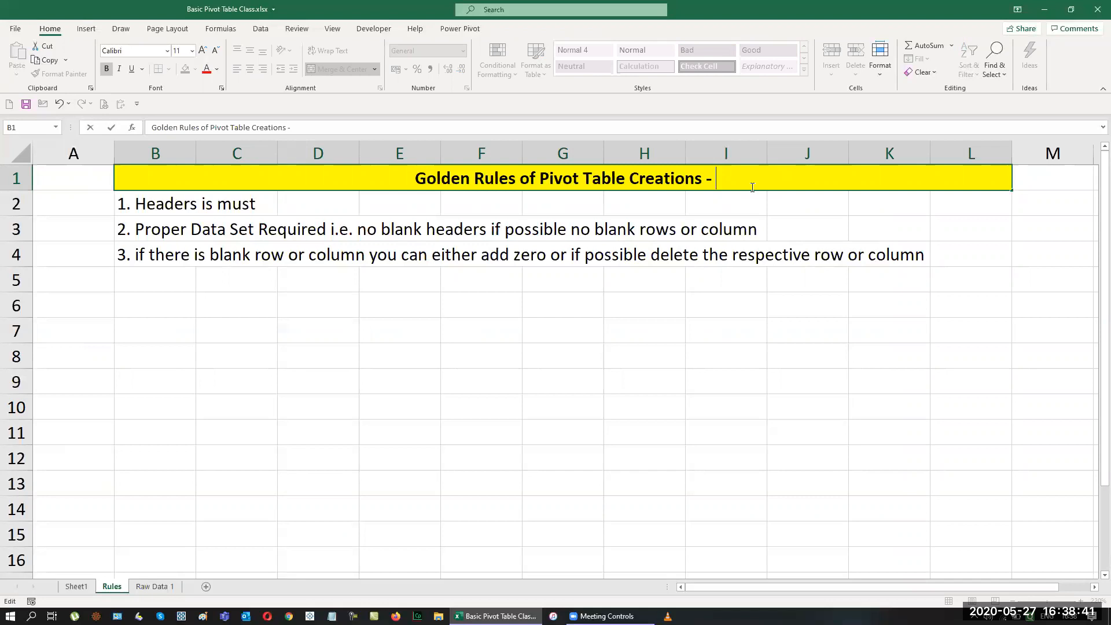
{"action": "type", "text": "Calcula"}
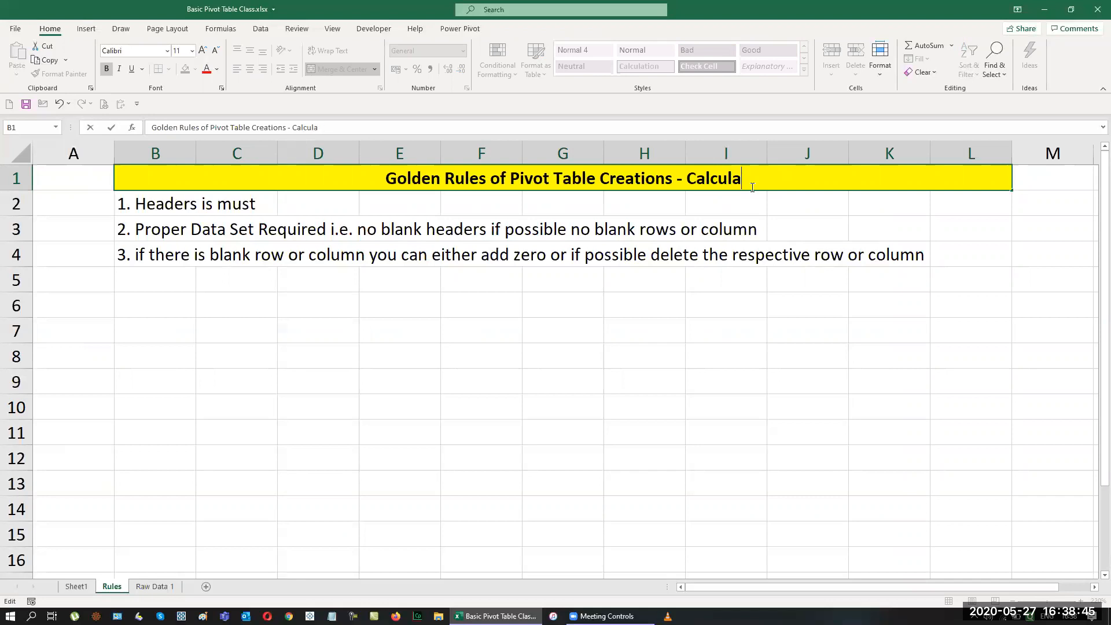
{"action": "type", "text": "tion "}
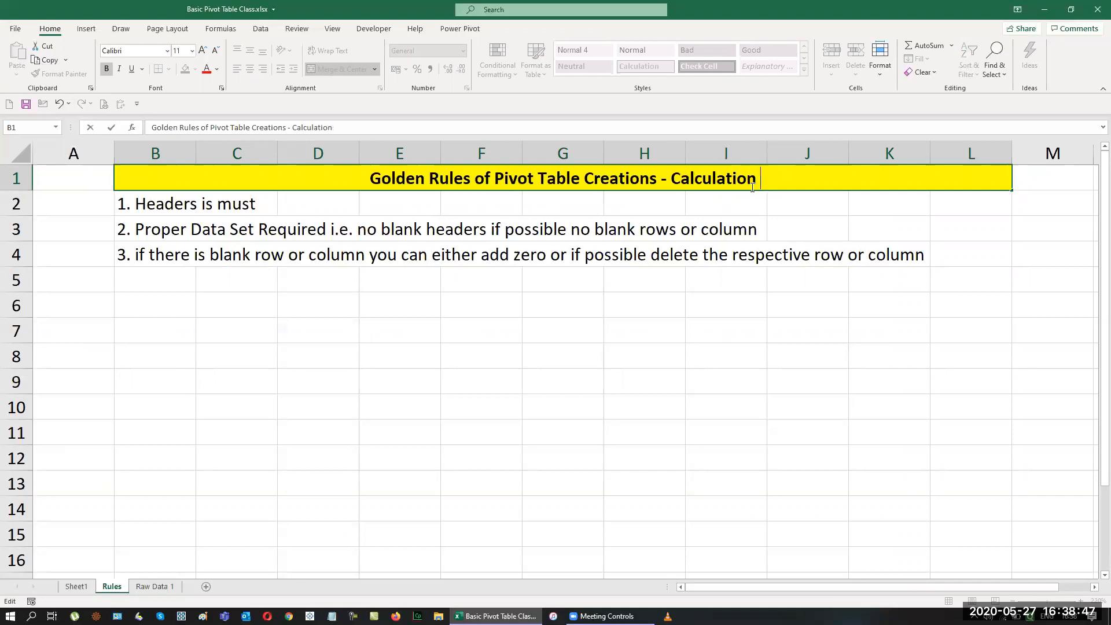
{"action": "type", "text": "og"}
{"action": "key", "text": "BackSpace"}
{"action": "key", "text": "BackSpace"}
{"action": "type", "text": "f Cri"}
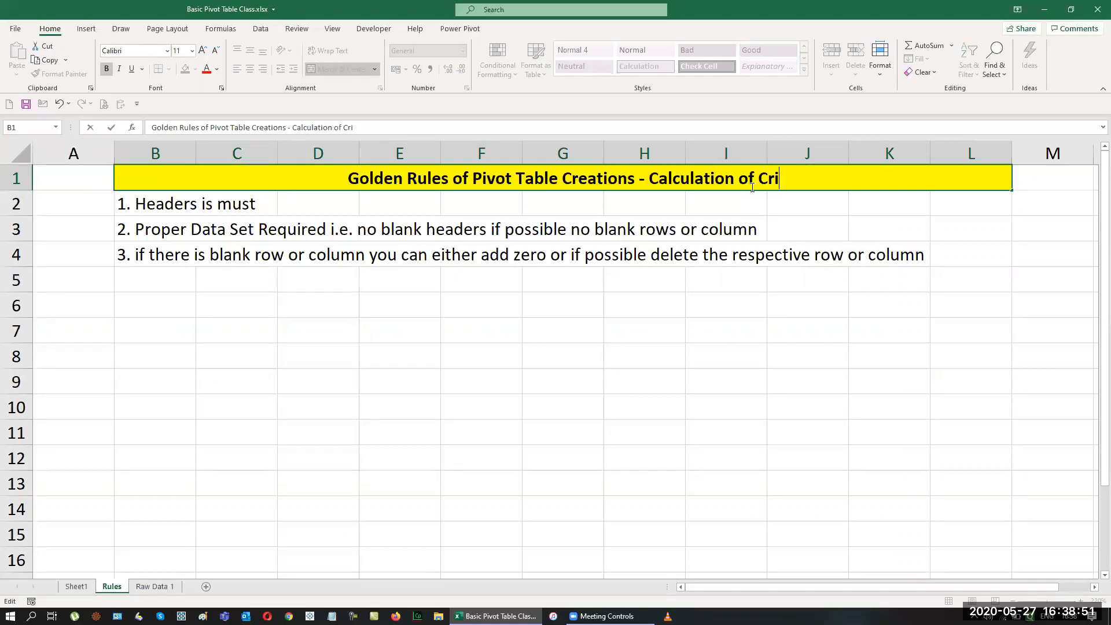
{"action": "type", "text": "teria"}
{"action": "key", "text": "Return"}
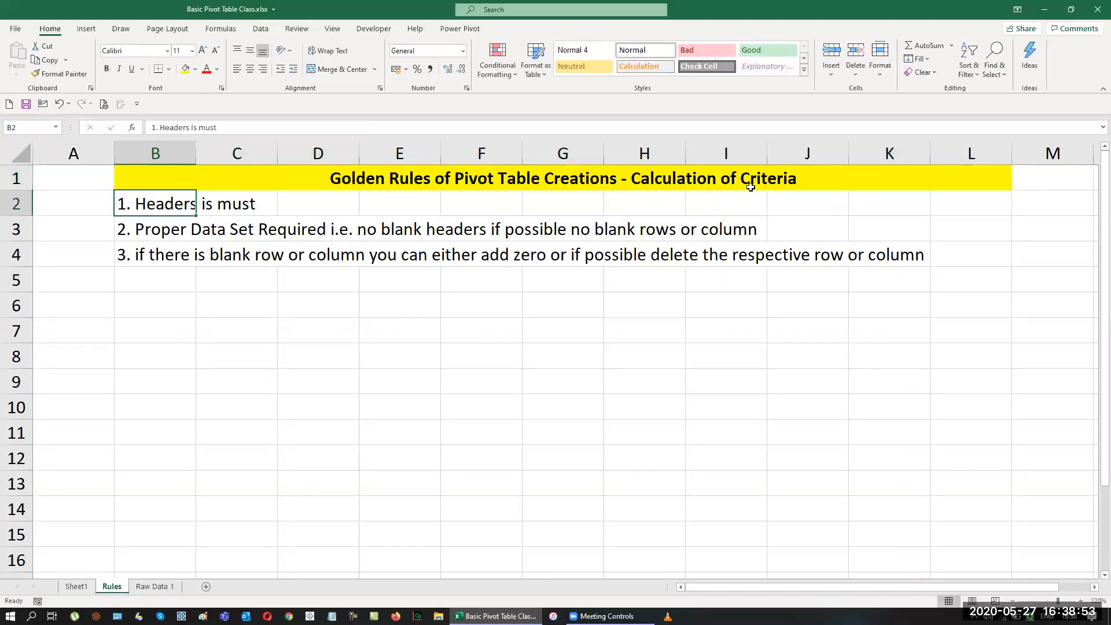
{"action": "left_click", "coordinate": [750, 187]}
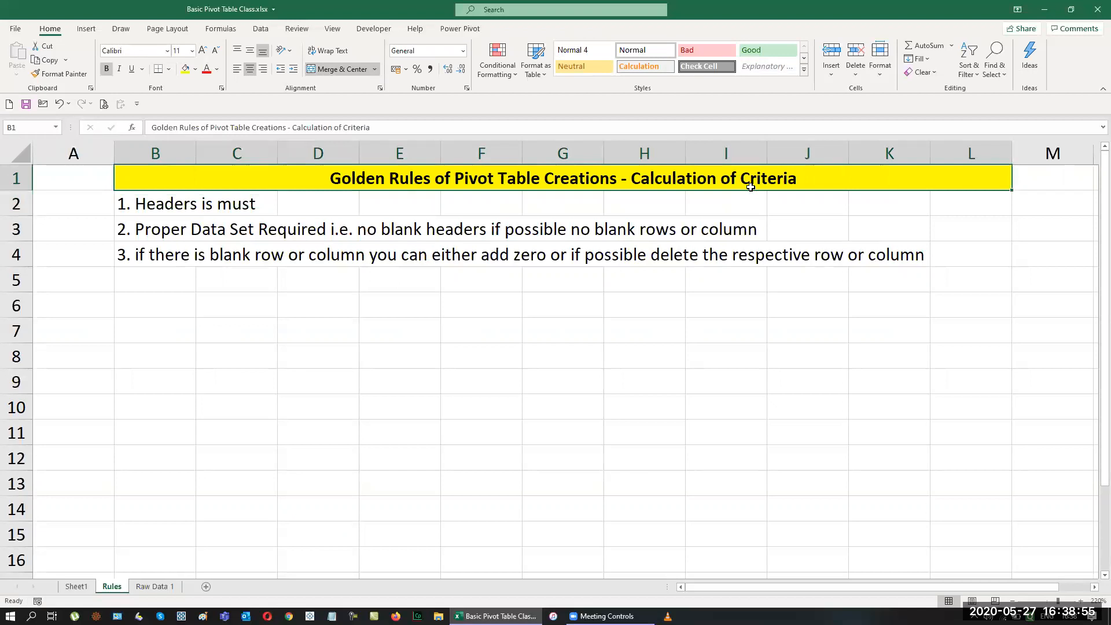
Set the report layout of the PivotTable on the Raw Data 1 sheet to tabular form and select January's sales value
{"action": "left_click", "coordinate": [155, 586]}
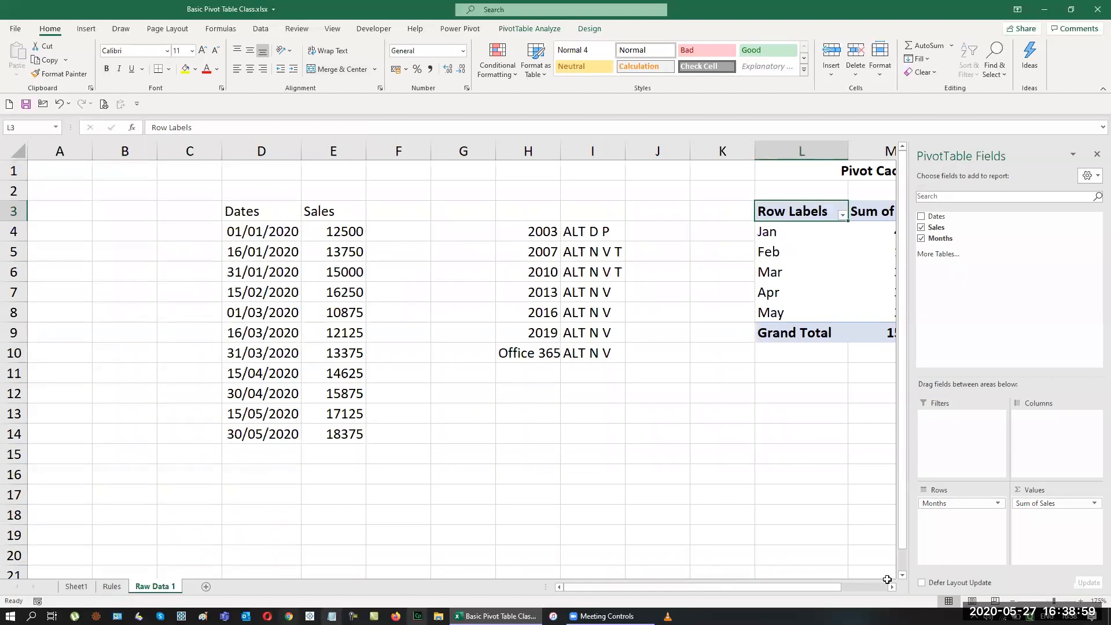
{"action": "scroll", "coordinate": [883, 577], "scroll_direction": "right", "scroll_amount": 3}
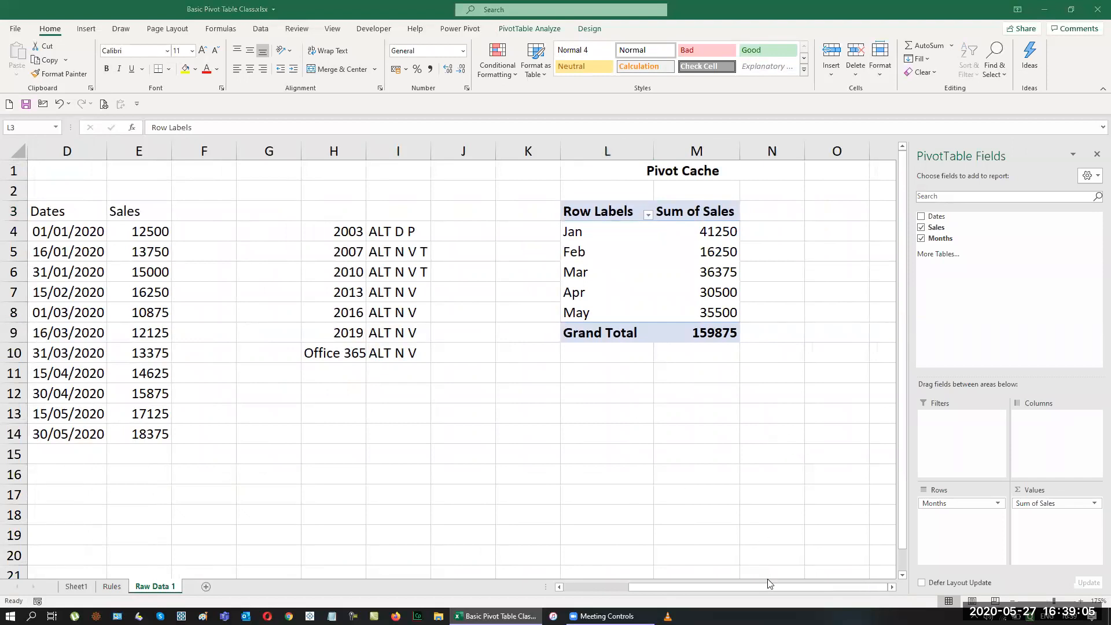
{"action": "left_click_drag", "start_coordinate": [656, 587], "coordinate": [702, 589]}
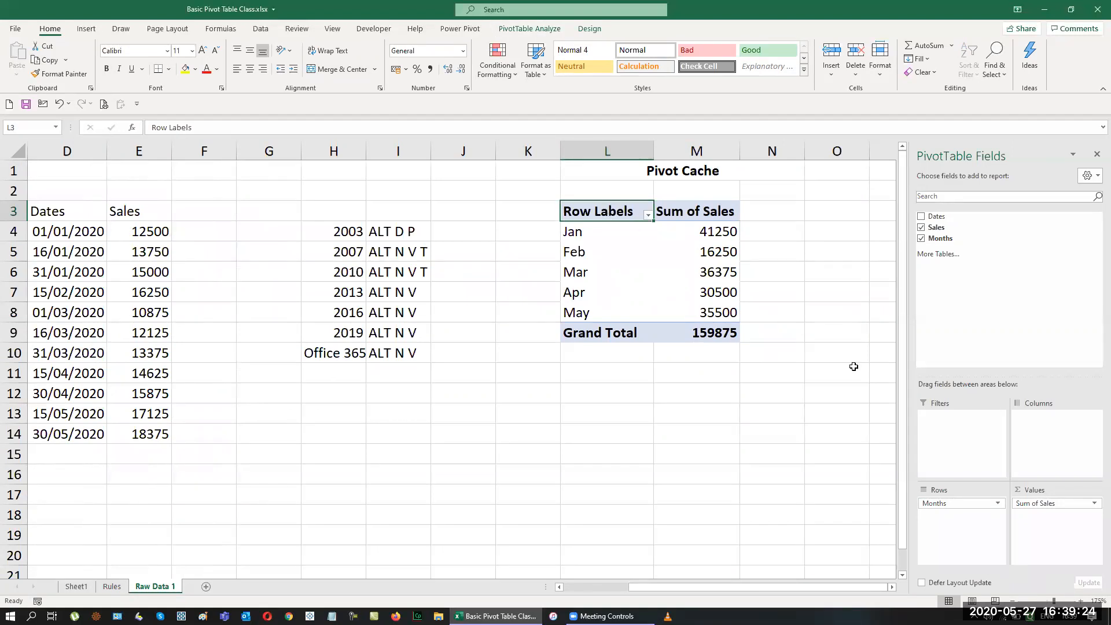
{"action": "left_click", "coordinate": [590, 29]}
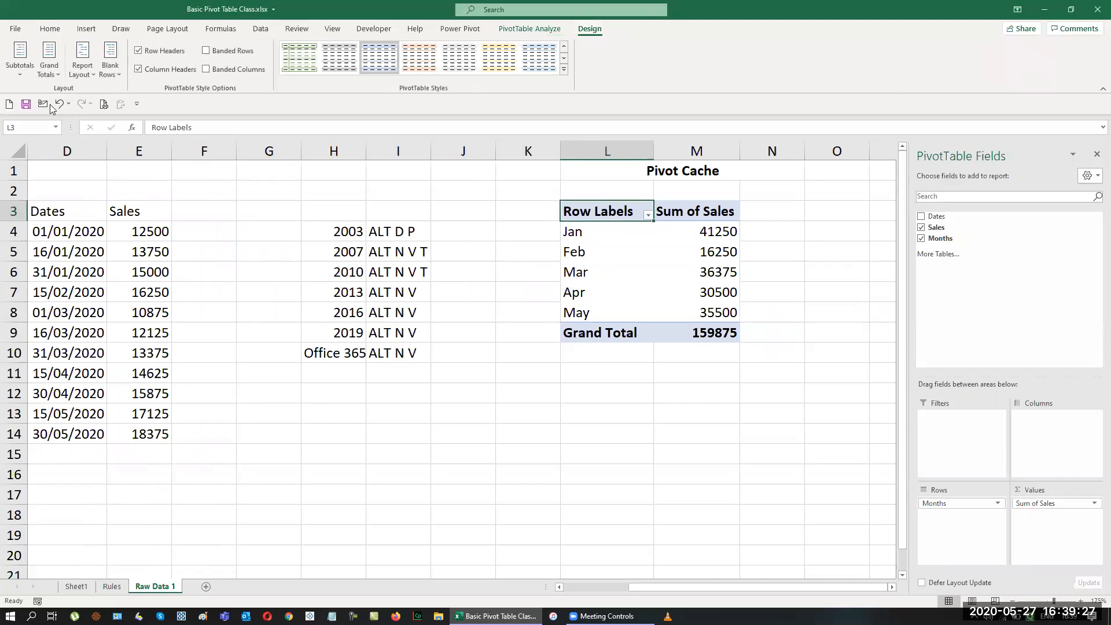
{"action": "left_click", "coordinate": [74, 73]}
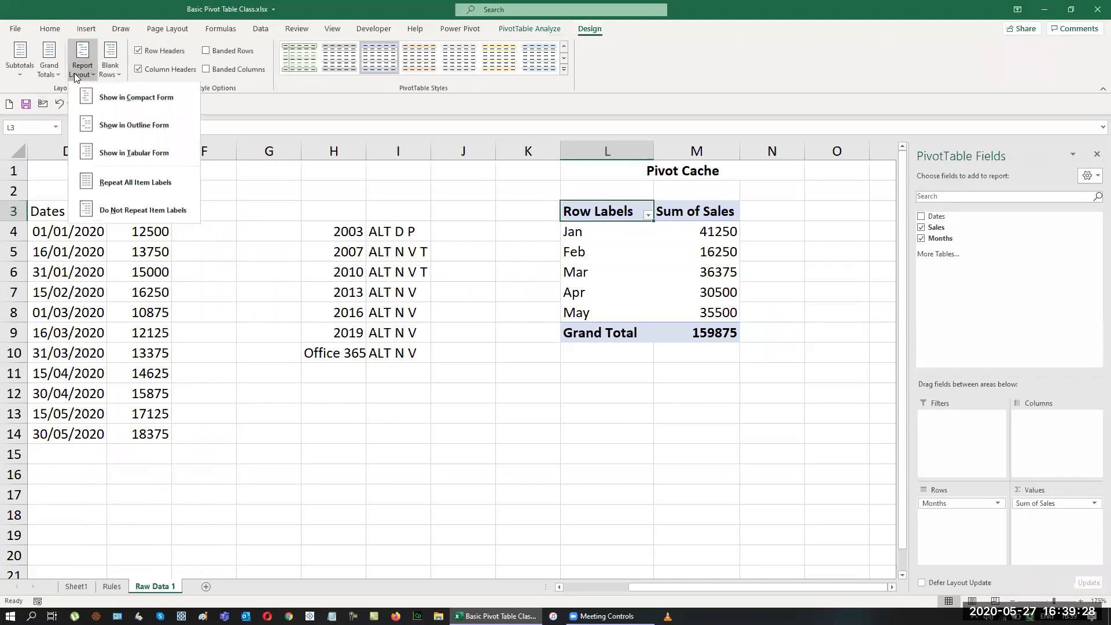
{"action": "left_click", "coordinate": [108, 155]}
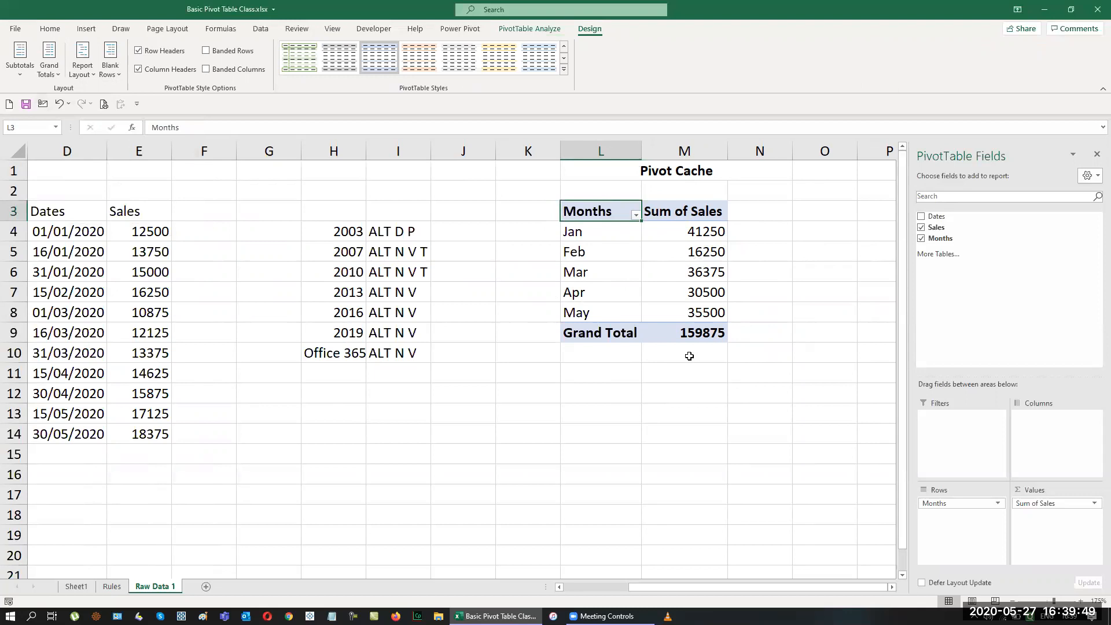
{"action": "left_click", "coordinate": [686, 231]}
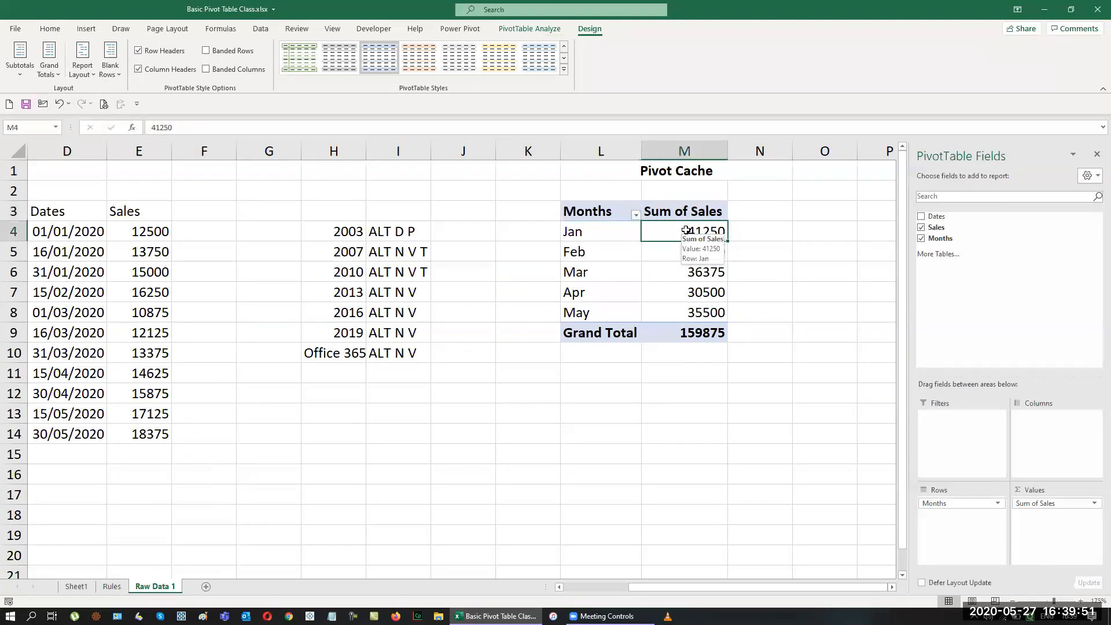
Summarize the PivotTable's Sales values by Average and then by Product
{"action": "right_click", "coordinate": [687, 232]}
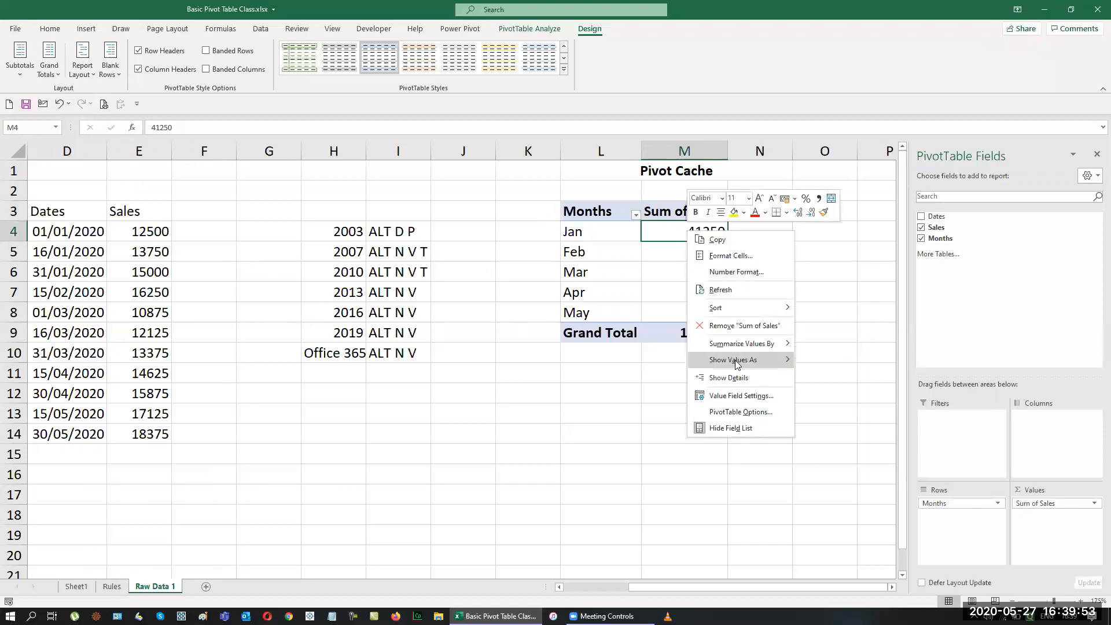
{"action": "mouse_move", "coordinate": [735, 349]}
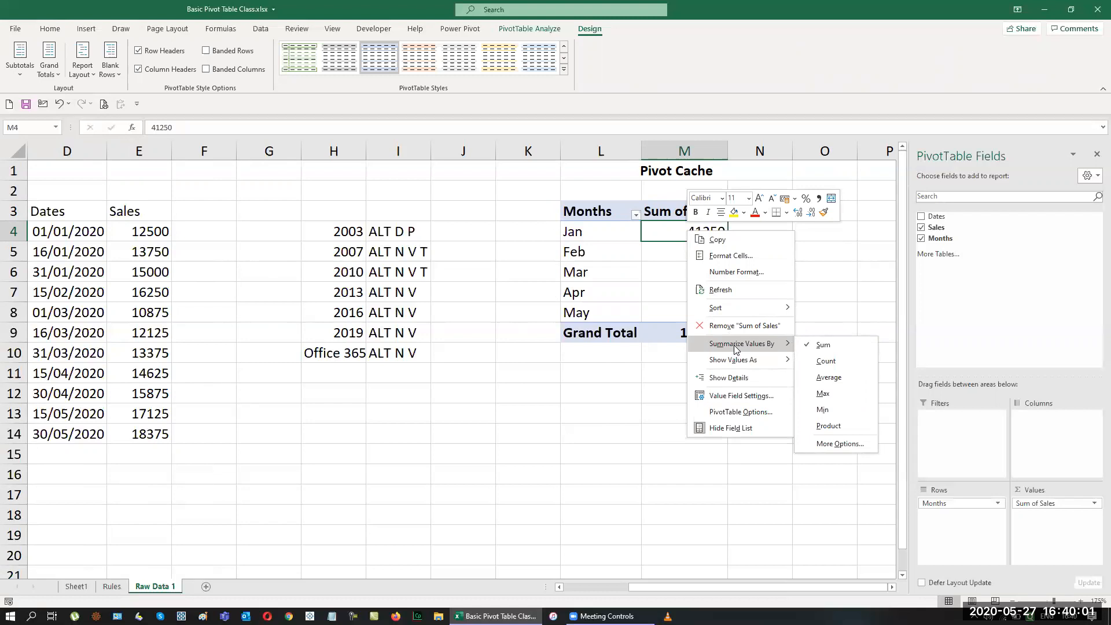
{"action": "left_click", "coordinate": [831, 379]}
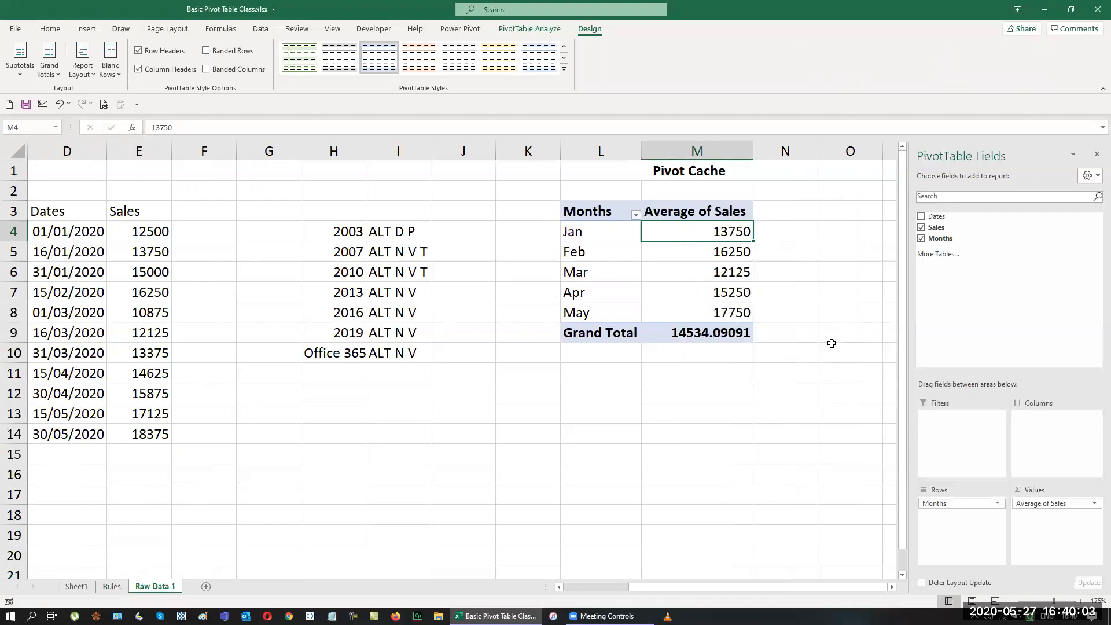
{"action": "right_click", "coordinate": [682, 233]}
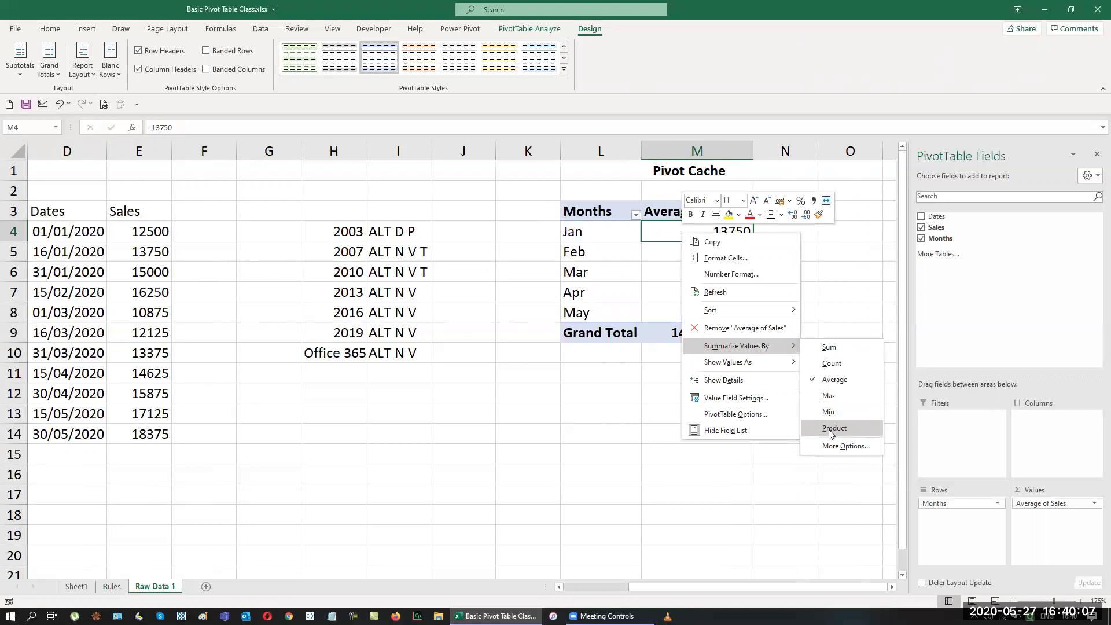
{"action": "left_click", "coordinate": [831, 431]}
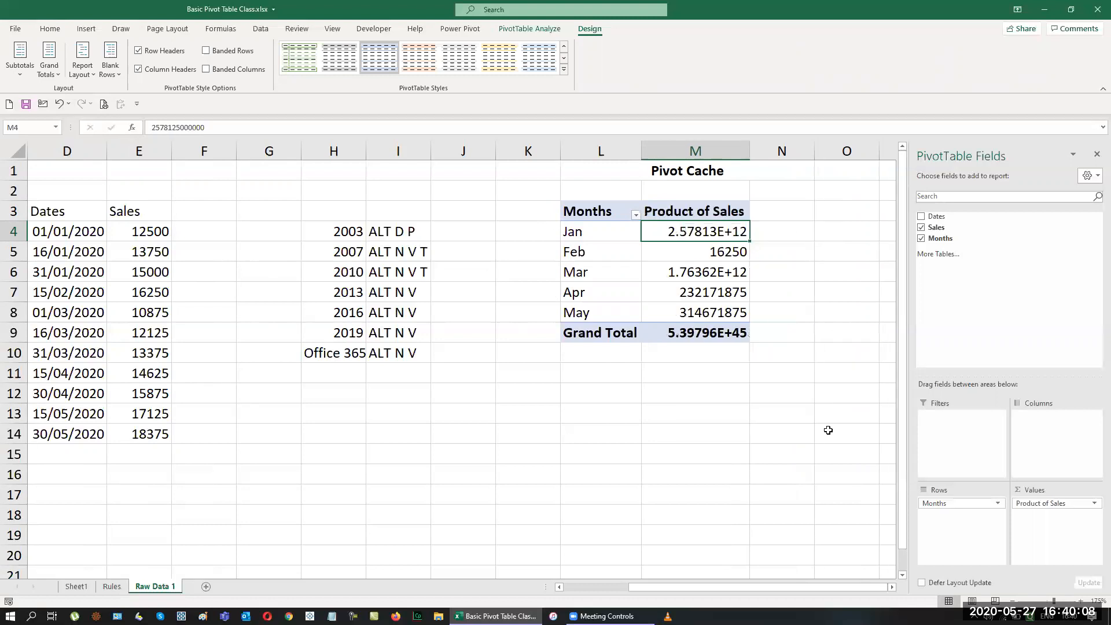
Switch the summary calculation of the PivotTable's Sales values back to Sum
{"action": "right_click", "coordinate": [711, 213]}
{"action": "key", "text": "Escape"}
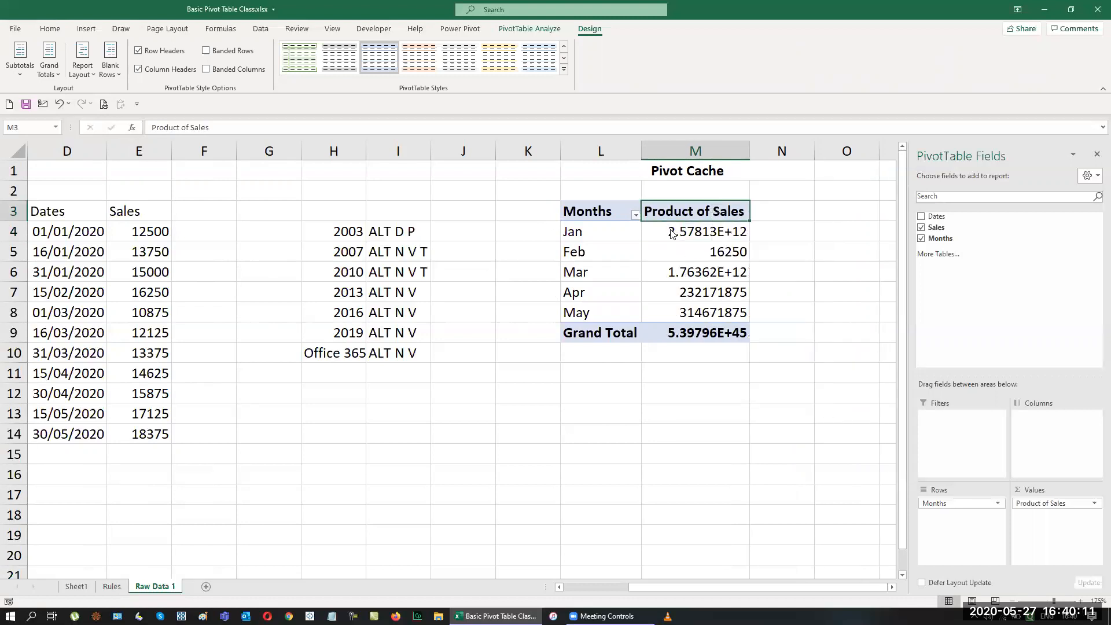
{"action": "right_click", "coordinate": [671, 233]}
{"action": "mouse_move", "coordinate": [757, 341]}
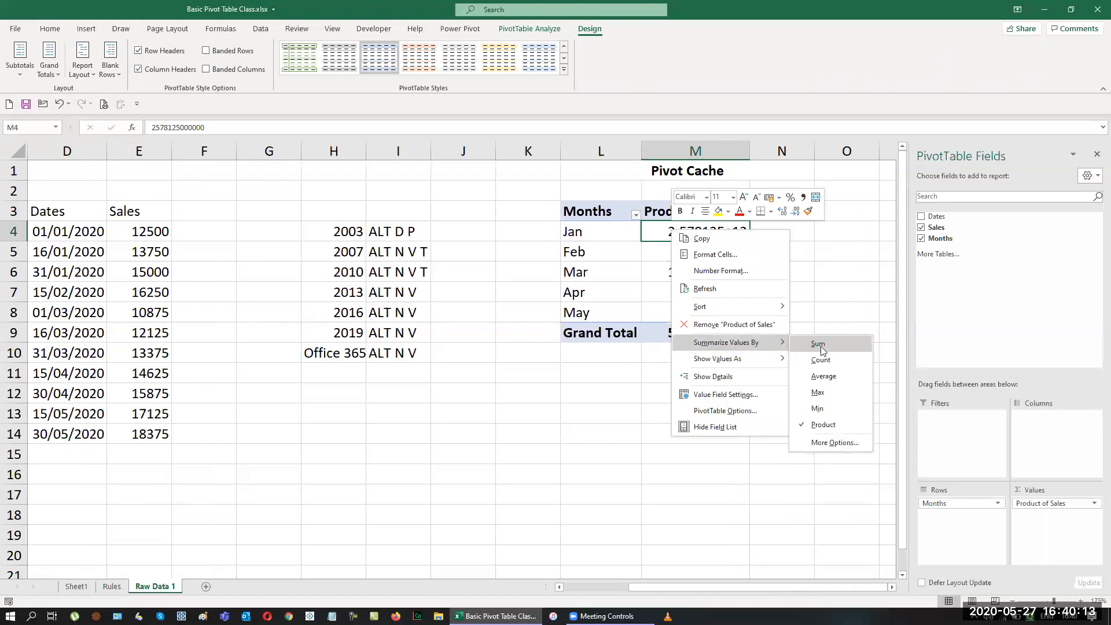
{"action": "left_click", "coordinate": [823, 347]}
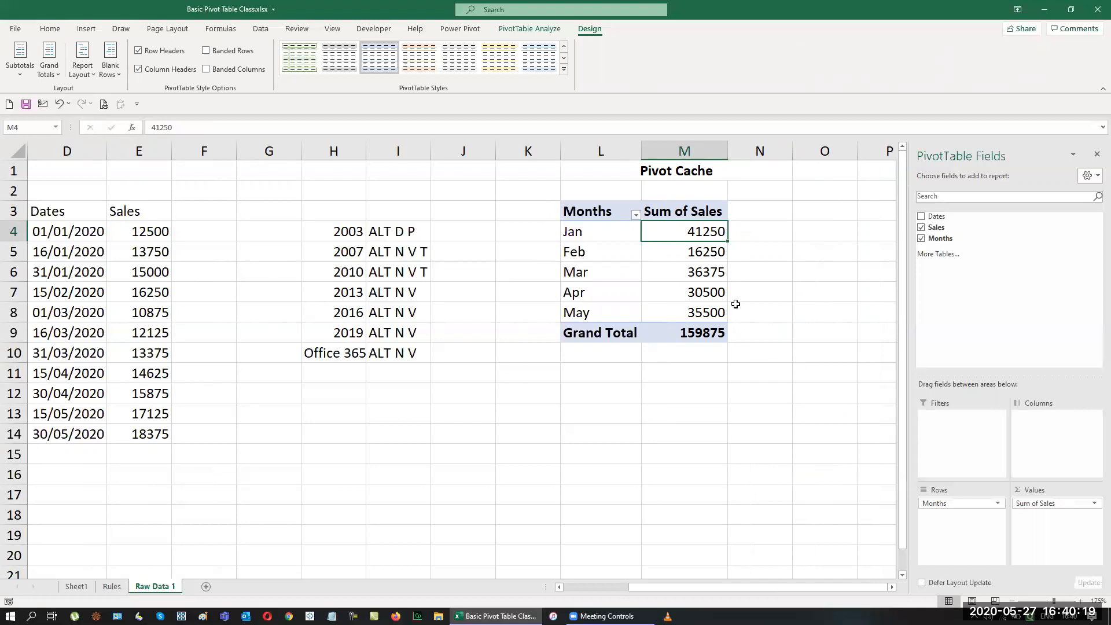
Set the custom name of the Sum of Sales value field to "Sales " with a trailing space
{"action": "left_click_drag", "start_coordinate": [691, 210], "coordinate": [700, 337]}
{"action": "left_click", "coordinate": [694, 218]}
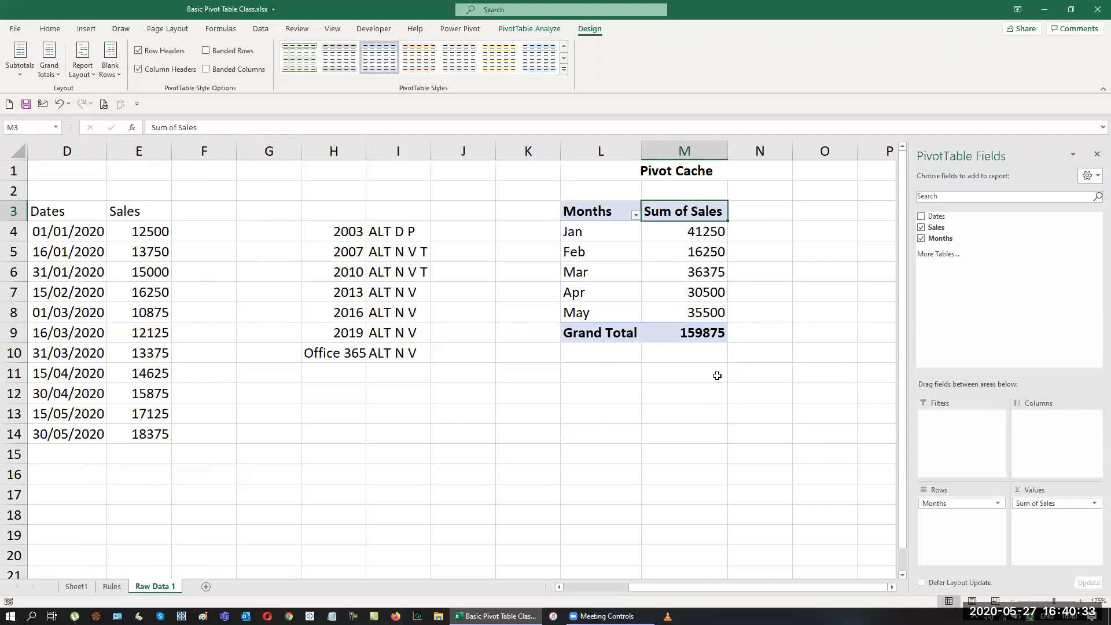
{"action": "right_click", "coordinate": [700, 213]}
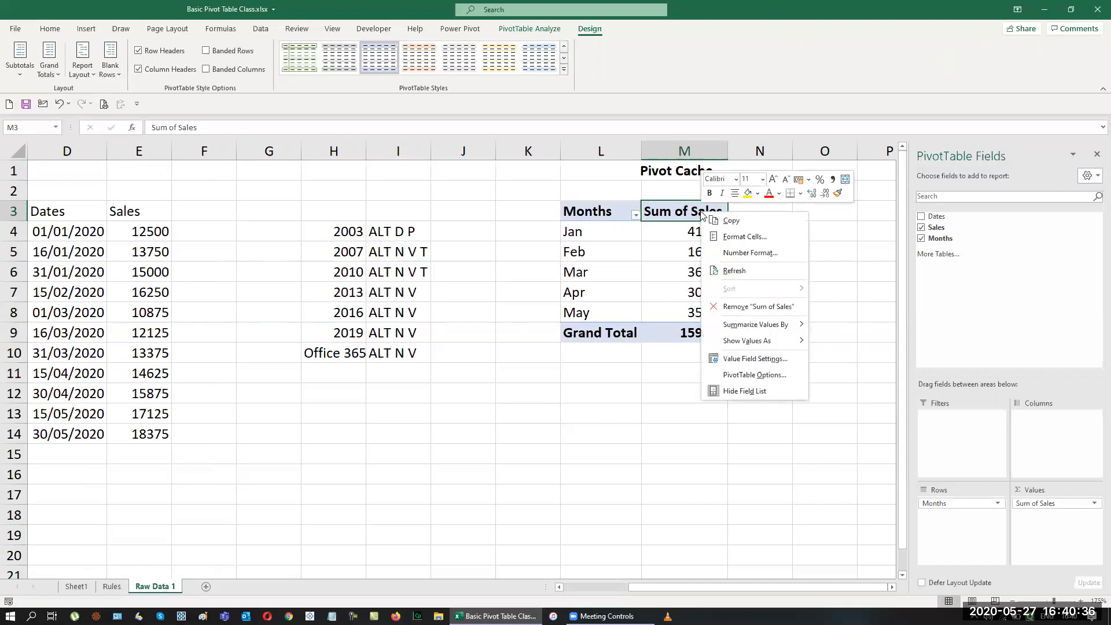
{"action": "left_click", "coordinate": [740, 362]}
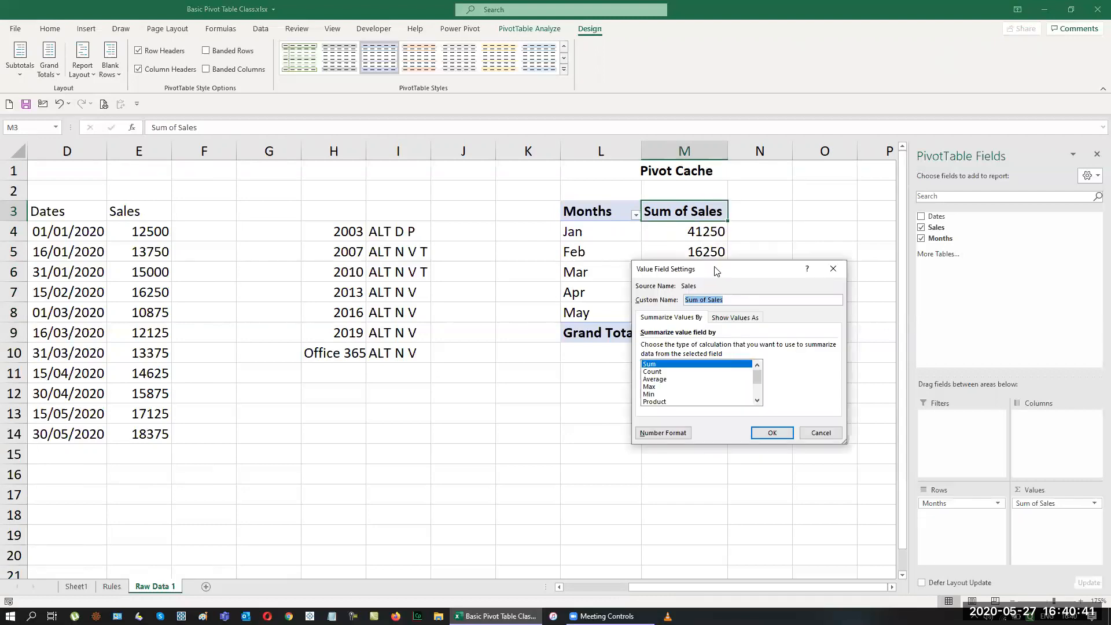
{"action": "left_click_drag", "start_coordinate": [715, 268], "coordinate": [358, 204]}
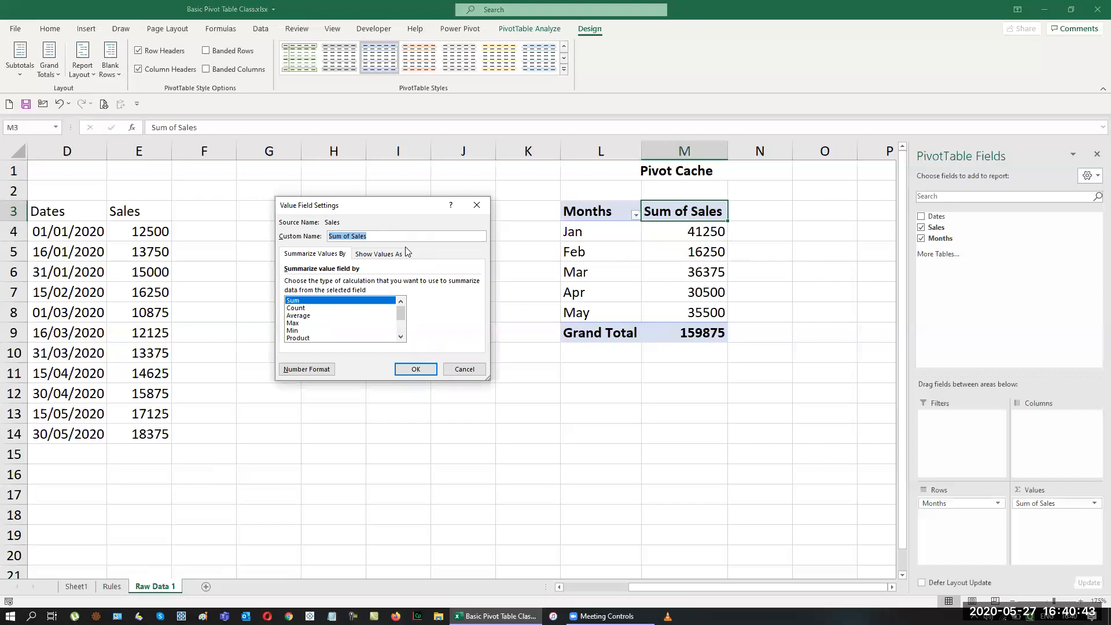
{"action": "key", "text": "BackSpace"}
{"action": "type", "text": "Sales"}
{"action": "key", "text": "Return"}
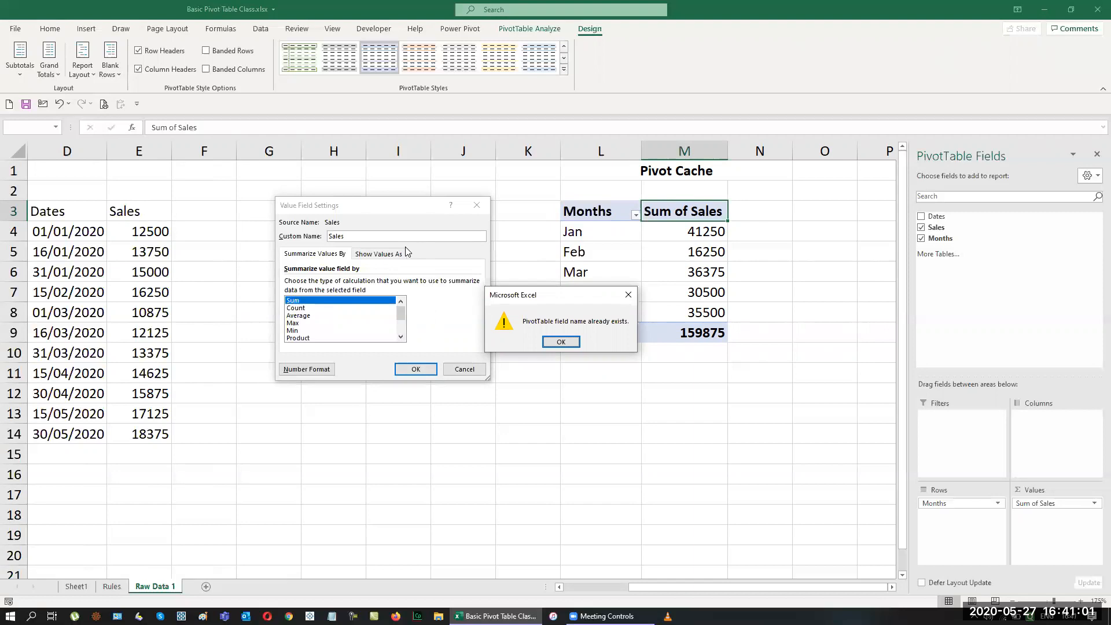
{"action": "left_click", "coordinate": [561, 342]}
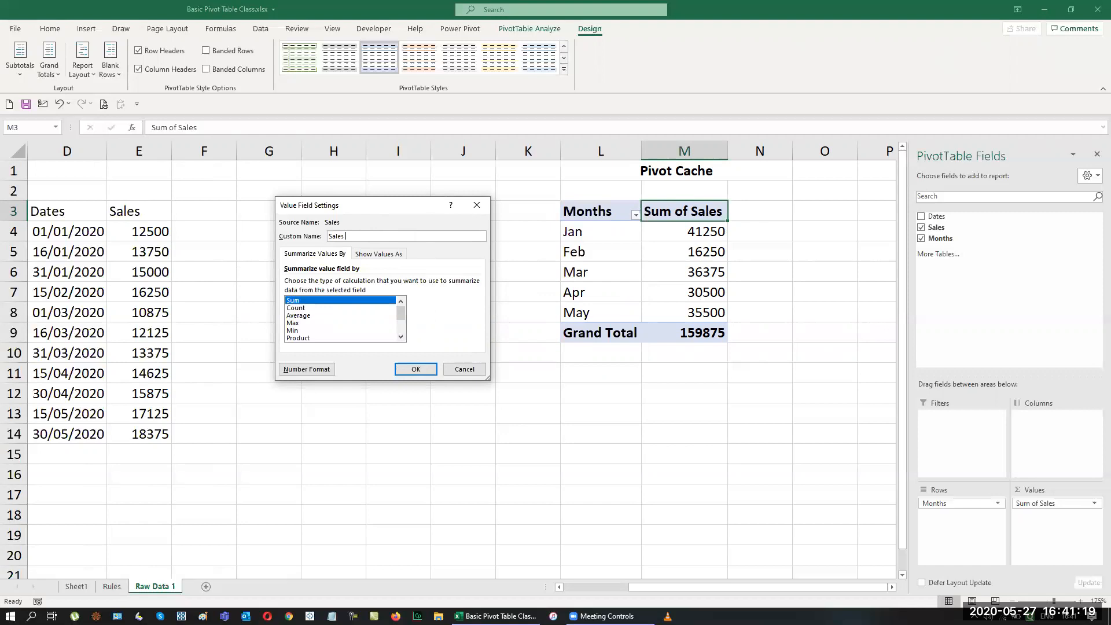
Give the value field the Currency number format and apply the field settings
{"action": "left_click", "coordinate": [309, 370]}
{"action": "left_click", "coordinate": [260, 218]}
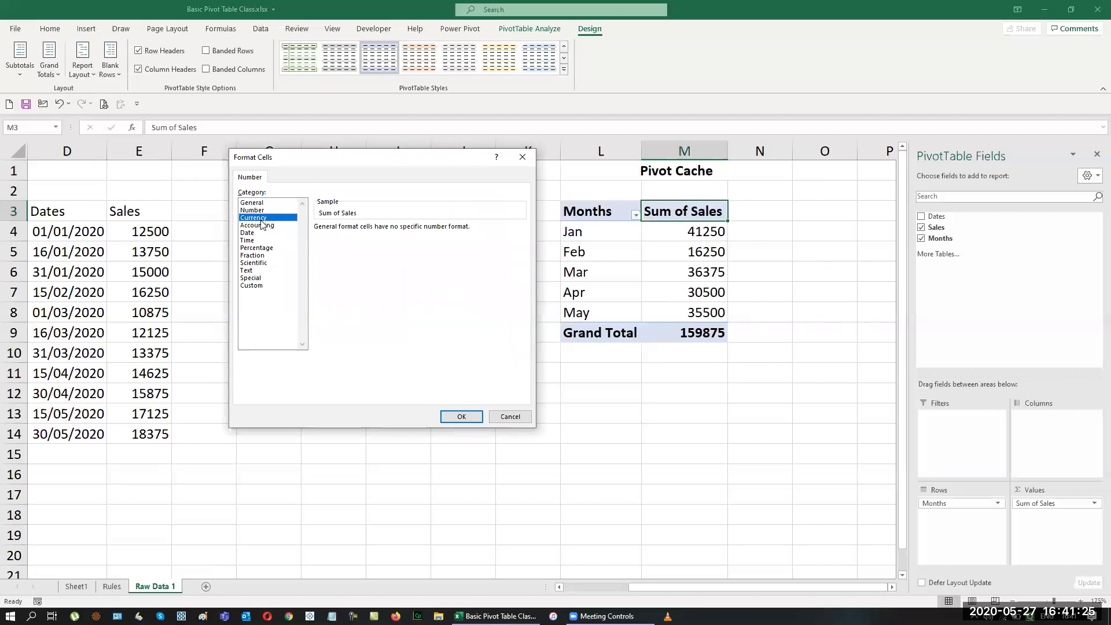
{"action": "left_click", "coordinate": [462, 417]}
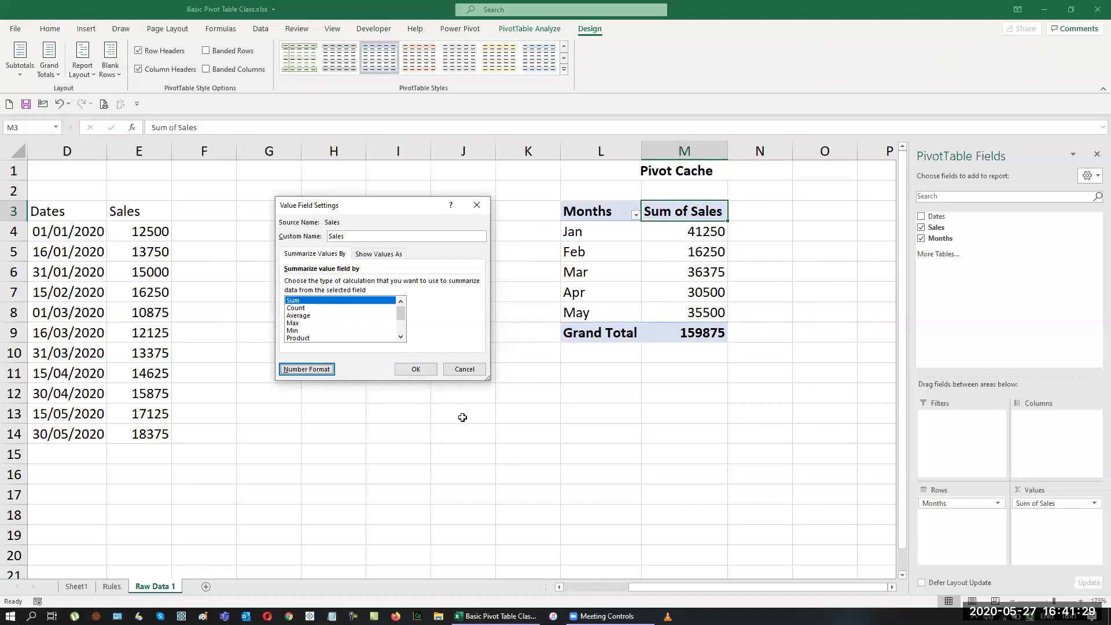
{"action": "left_click", "coordinate": [421, 372]}
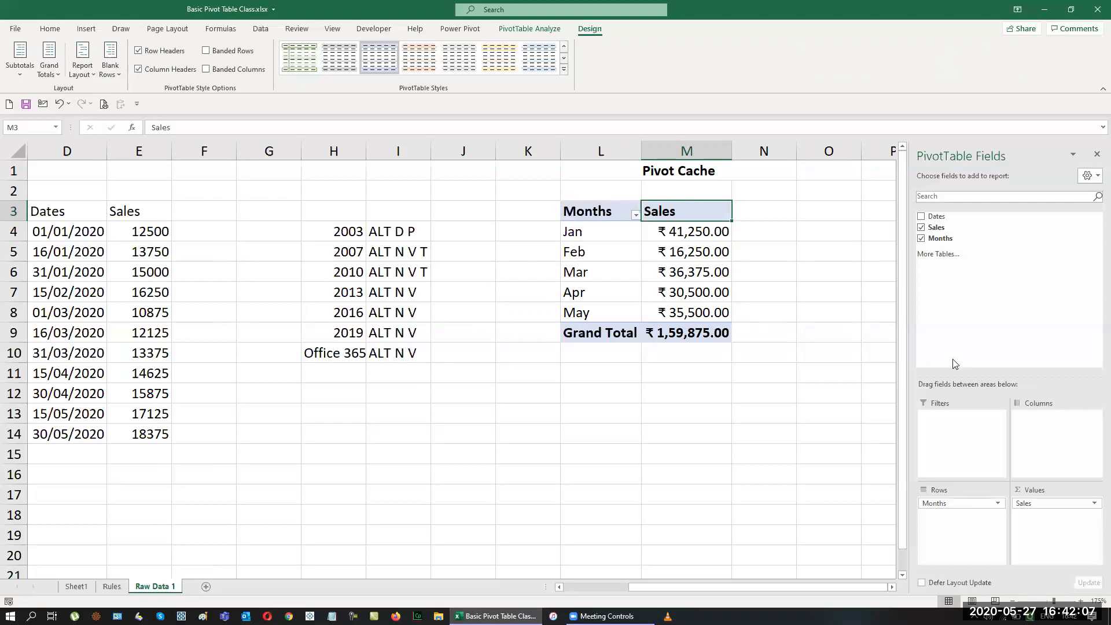
Change the currency symbol of the PivotTable's Sales values to Rs. Tamil (Sri Lanka)
{"action": "left_click", "coordinate": [696, 213]}
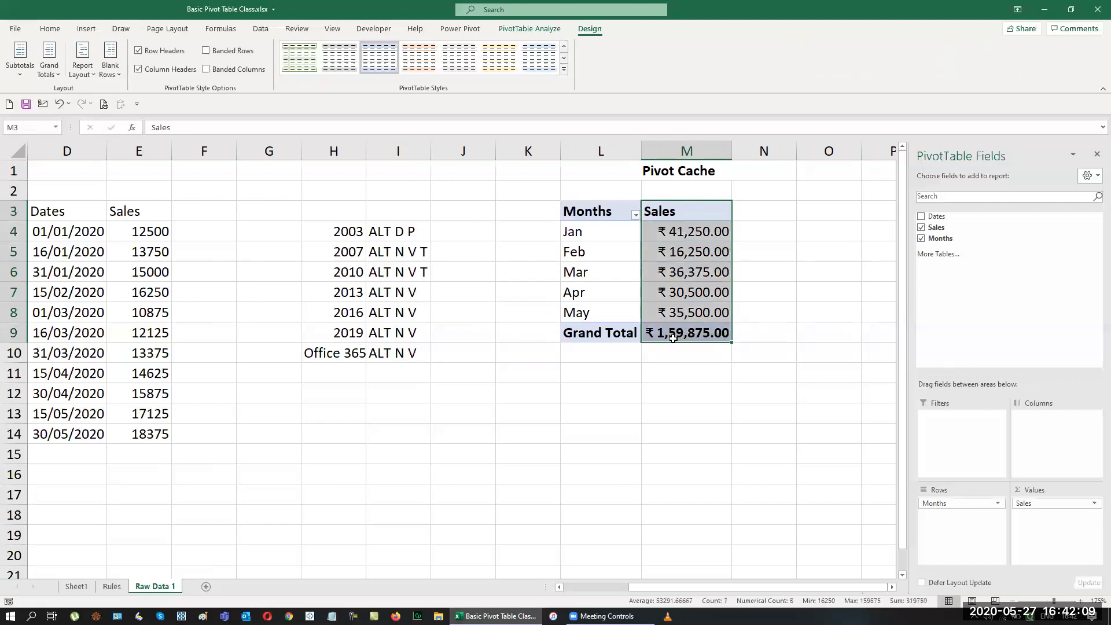
{"action": "right_click", "coordinate": [674, 340]}
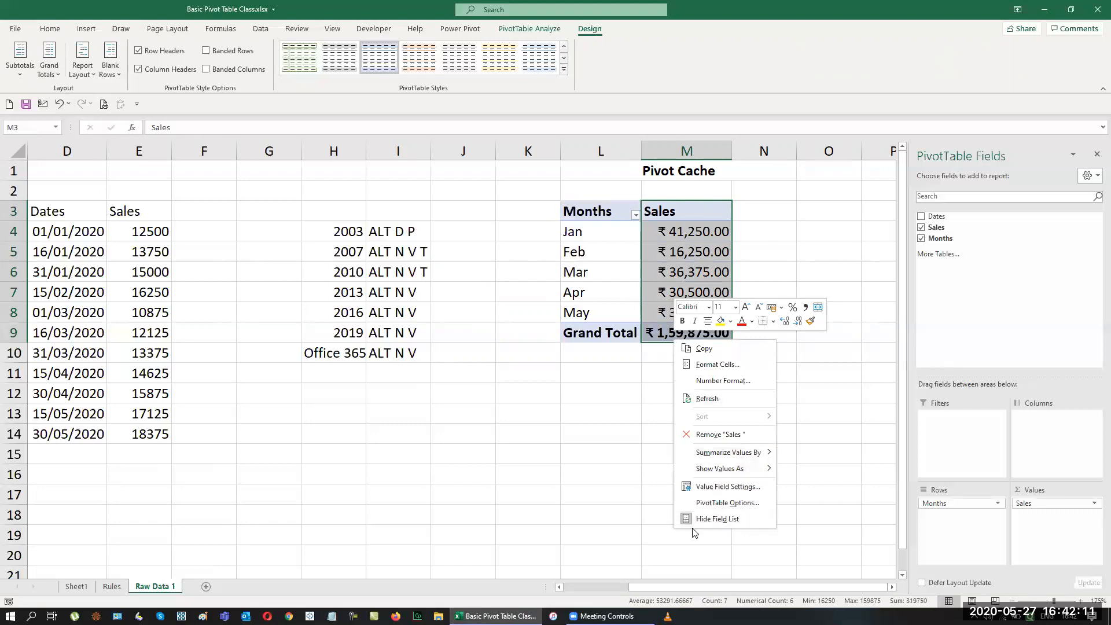
{"action": "left_click", "coordinate": [724, 486]}
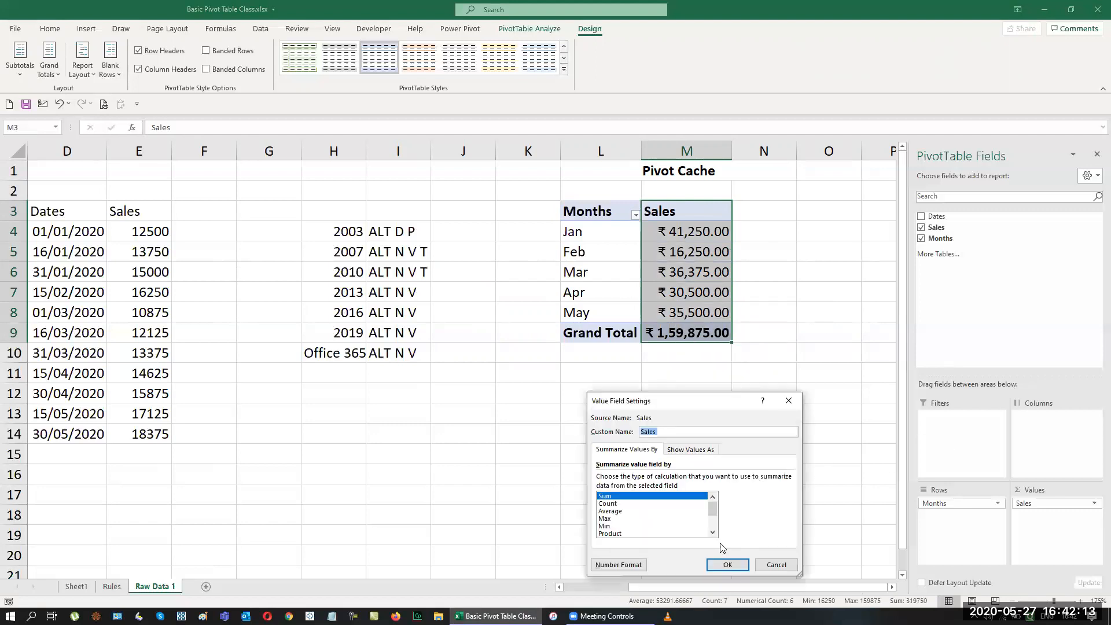
{"action": "left_click", "coordinate": [628, 566]}
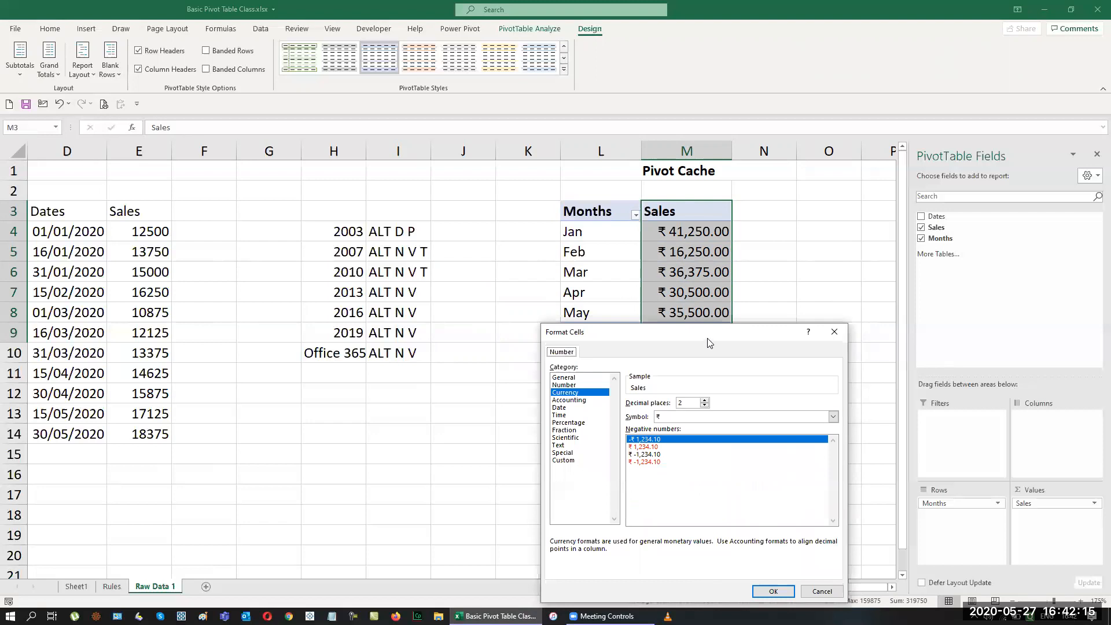
{"action": "left_click_drag", "start_coordinate": [695, 330], "coordinate": [588, 162]}
{"action": "left_click", "coordinate": [727, 249]}
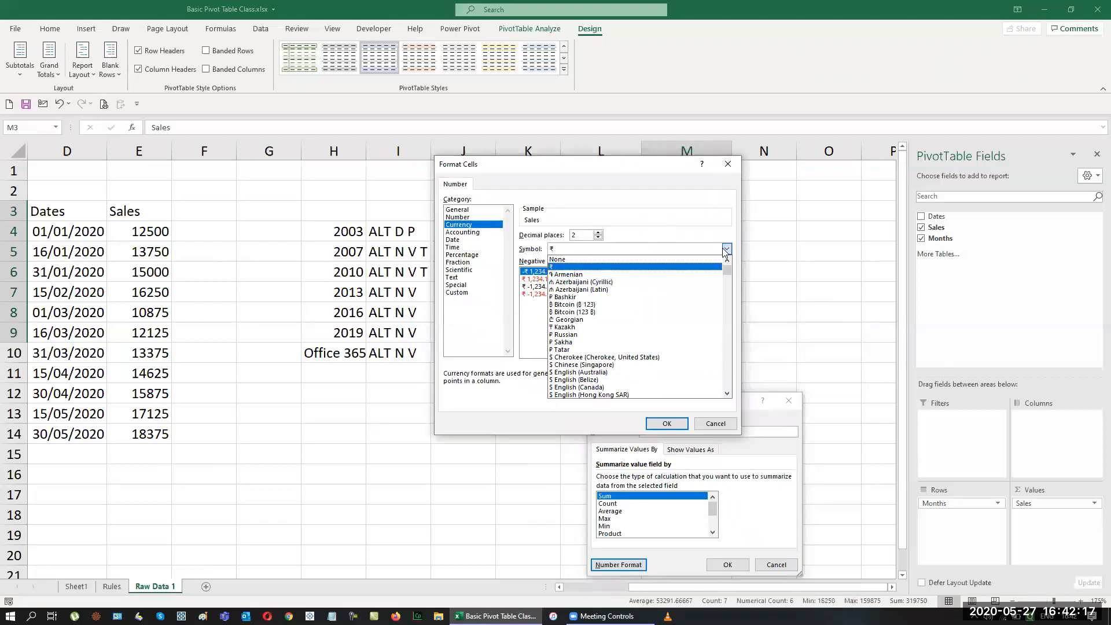
{"action": "key", "text": "i"}
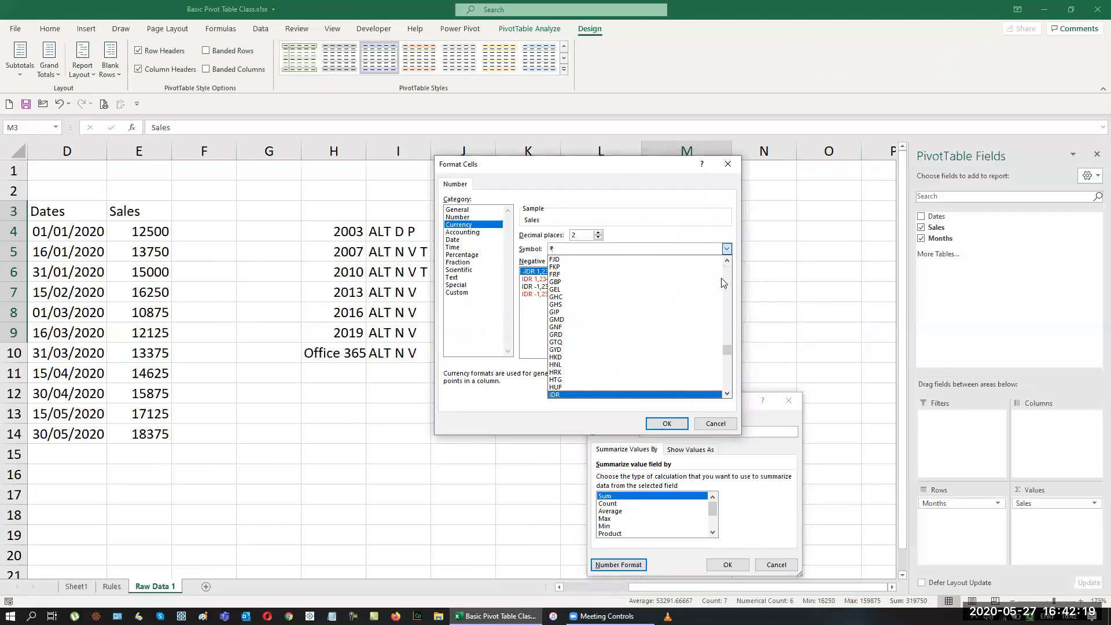
{"action": "scroll", "coordinate": [648, 396], "scroll_direction": "down", "scroll_amount": 2}
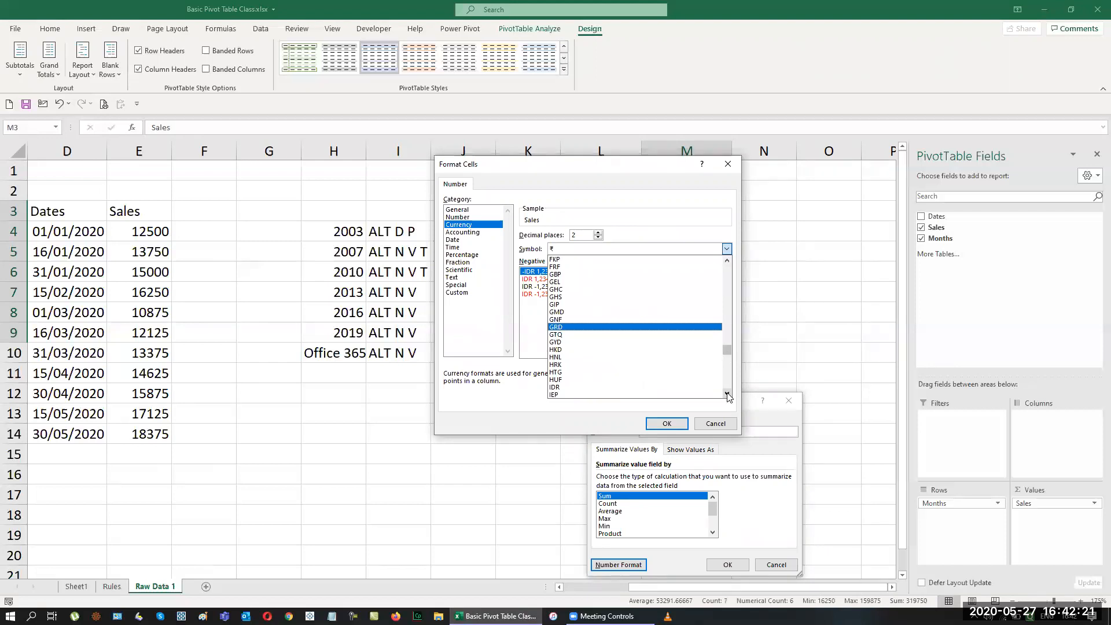
{"action": "scroll", "coordinate": [651, 379], "scroll_direction": "up", "scroll_amount": 9}
{"action": "scroll", "coordinate": [652, 379], "scroll_direction": "up", "scroll_amount": 18}
{"action": "scroll", "coordinate": [652, 379], "scroll_direction": "up", "scroll_amount": 15}
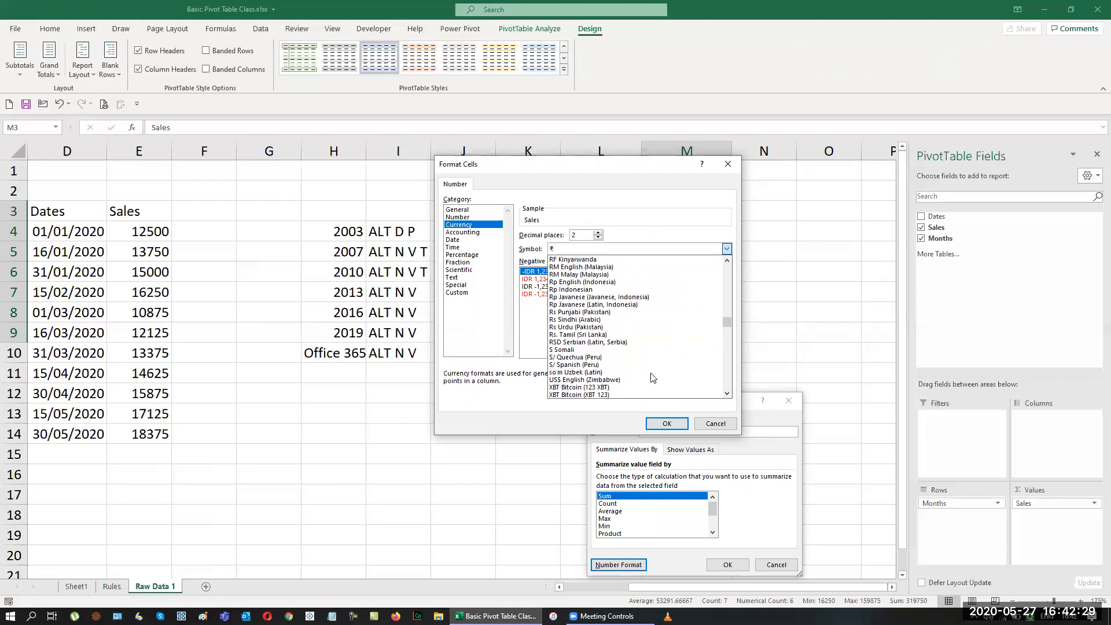
{"action": "scroll", "coordinate": [636, 332], "scroll_direction": "down", "scroll_amount": 2}
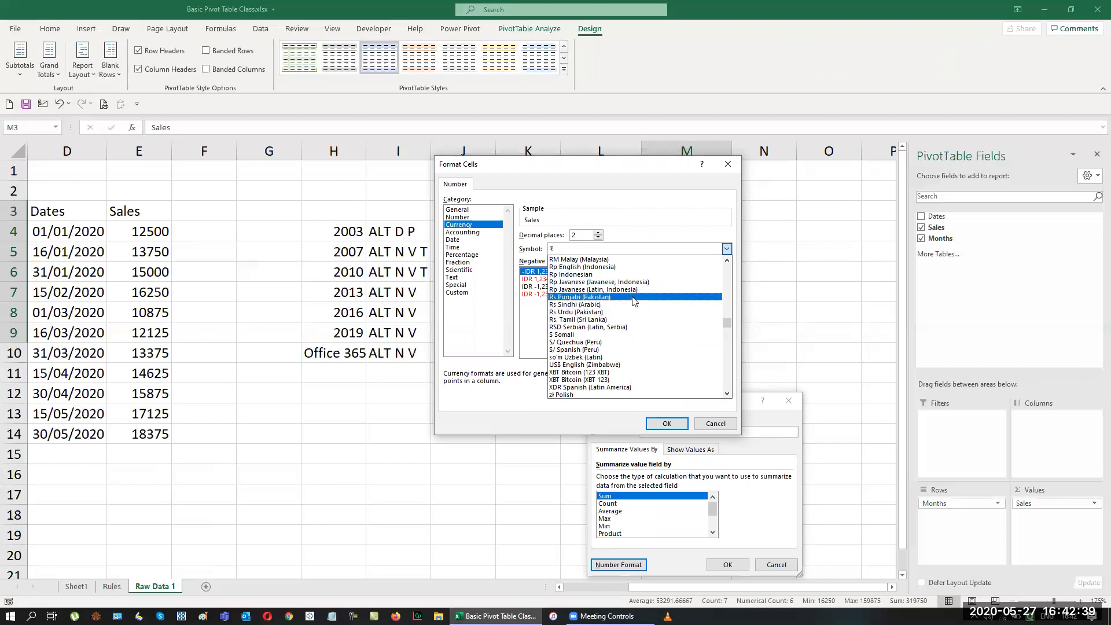
{"action": "left_click", "coordinate": [607, 320]}
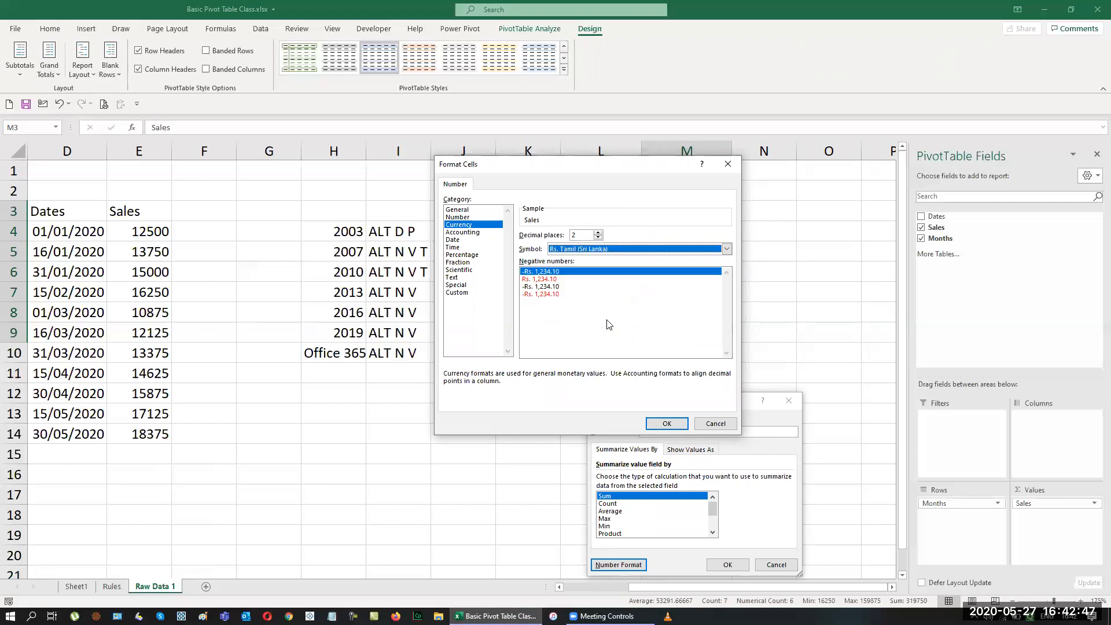
{"action": "left_click", "coordinate": [671, 427]}
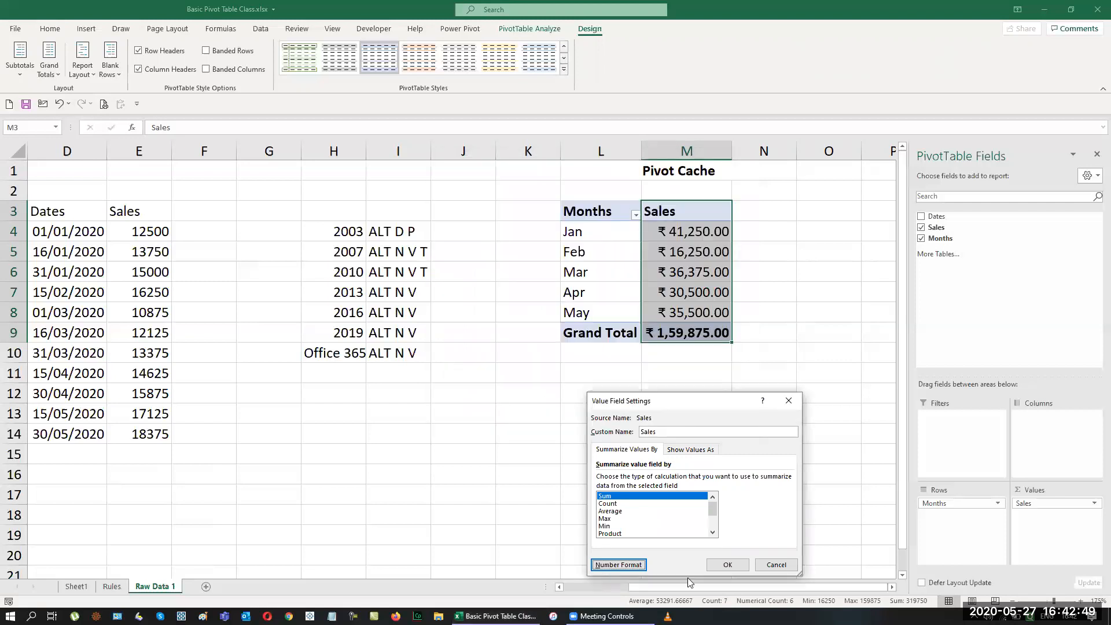
{"action": "left_click", "coordinate": [730, 564]}
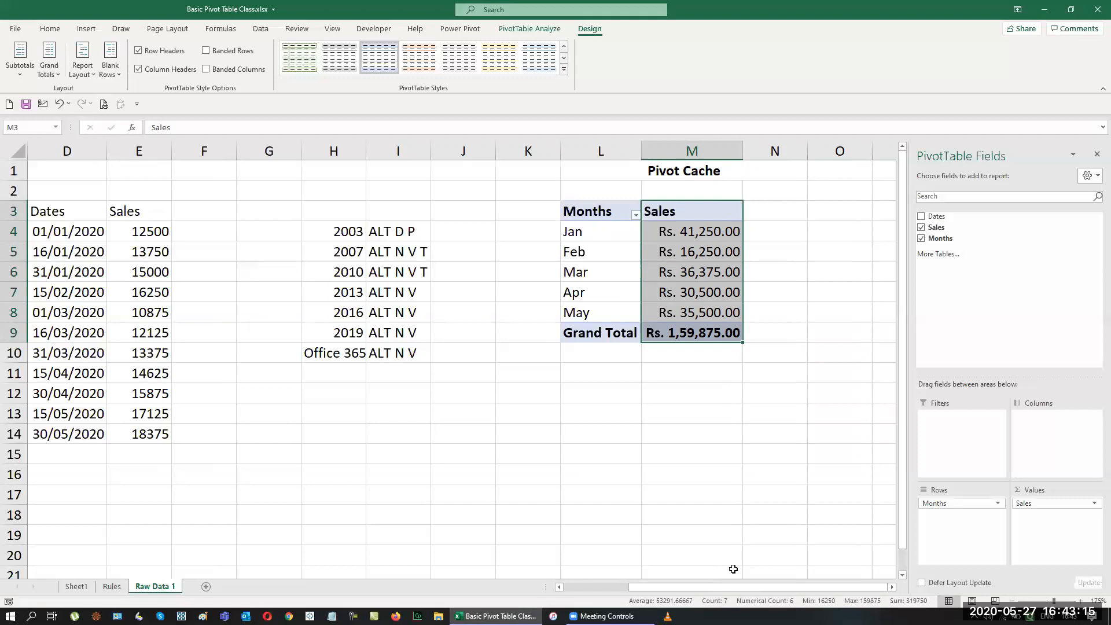
{"action": "left_click", "coordinate": [724, 410]}
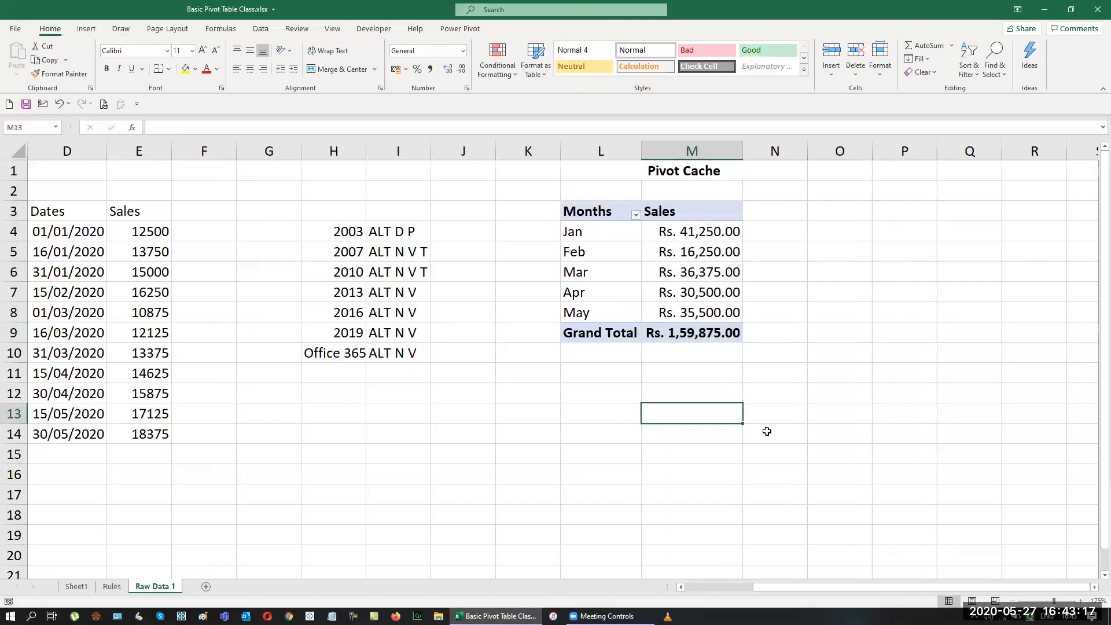
Replace Months with Dates in the PivotTable rows to list individual dates, then restore Months as the only row field
{"action": "left_click", "coordinate": [625, 234]}
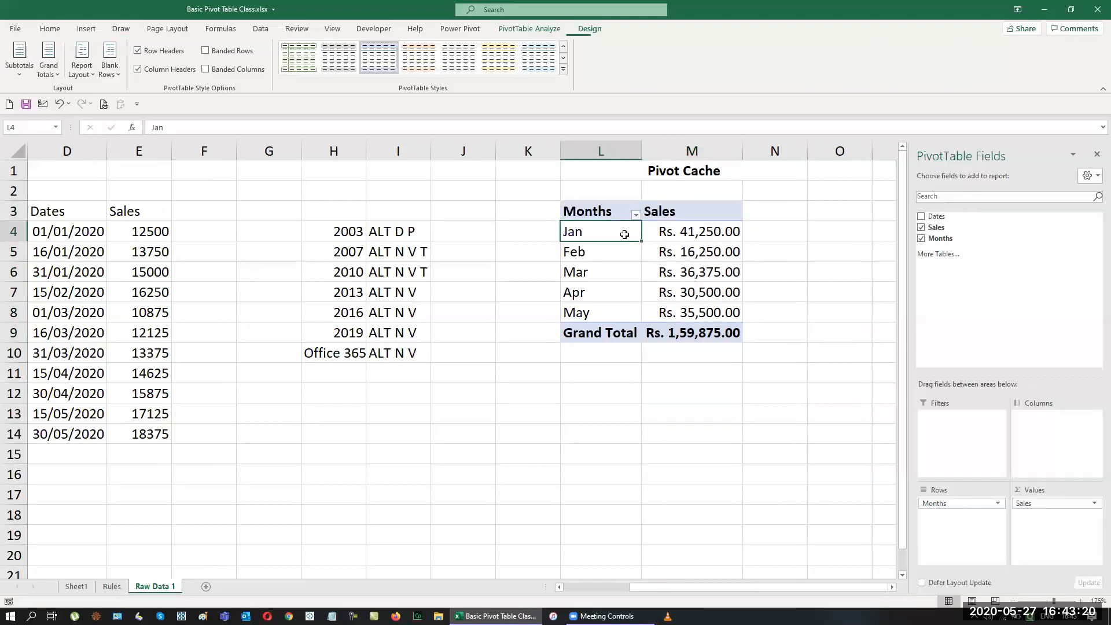
{"action": "left_click", "coordinate": [922, 216]}
{"action": "left_click", "coordinate": [921, 238]}
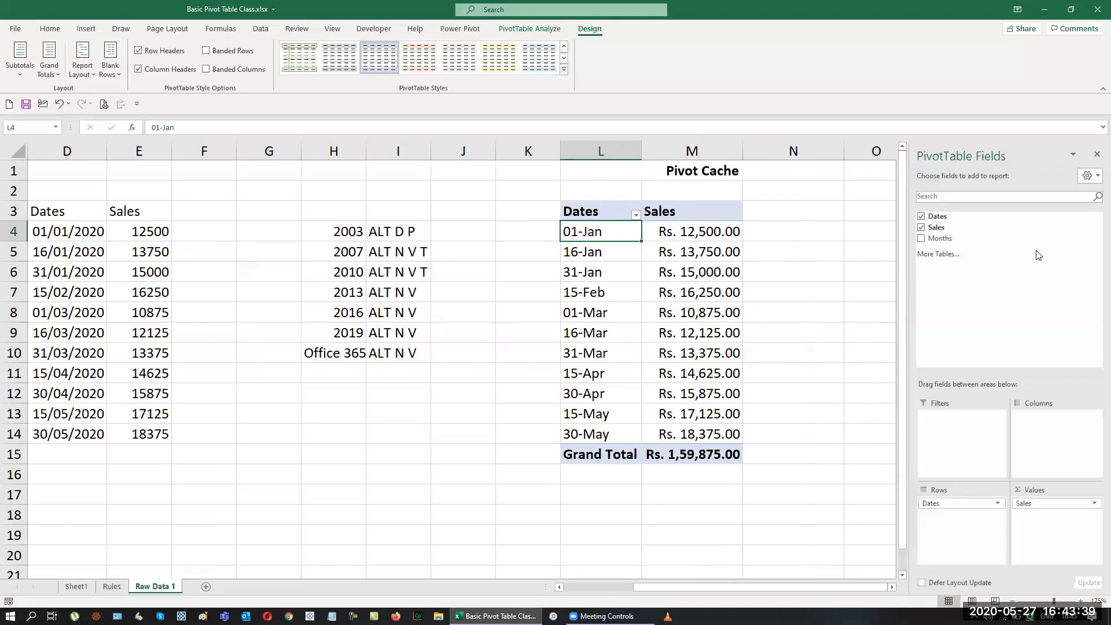
{"action": "left_click", "coordinate": [921, 216]}
{"action": "left_click", "coordinate": [920, 238]}
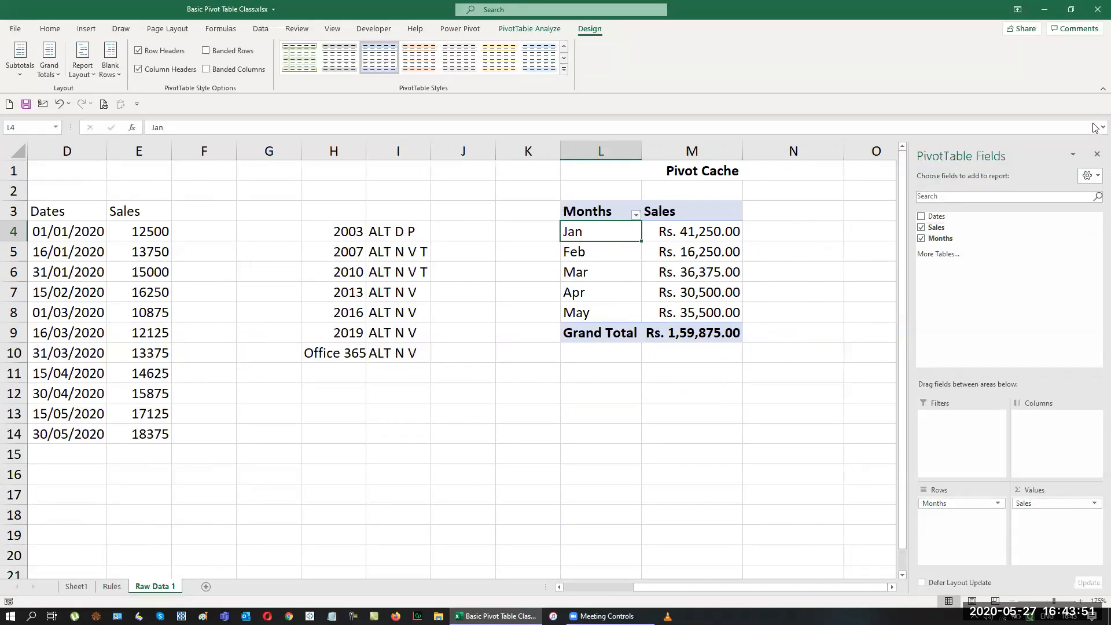
Close the PivotTable field list and select the empty cell P9 beside the PivotTable
{"action": "left_click", "coordinate": [1095, 156]}
{"action": "left_click", "coordinate": [941, 332]}
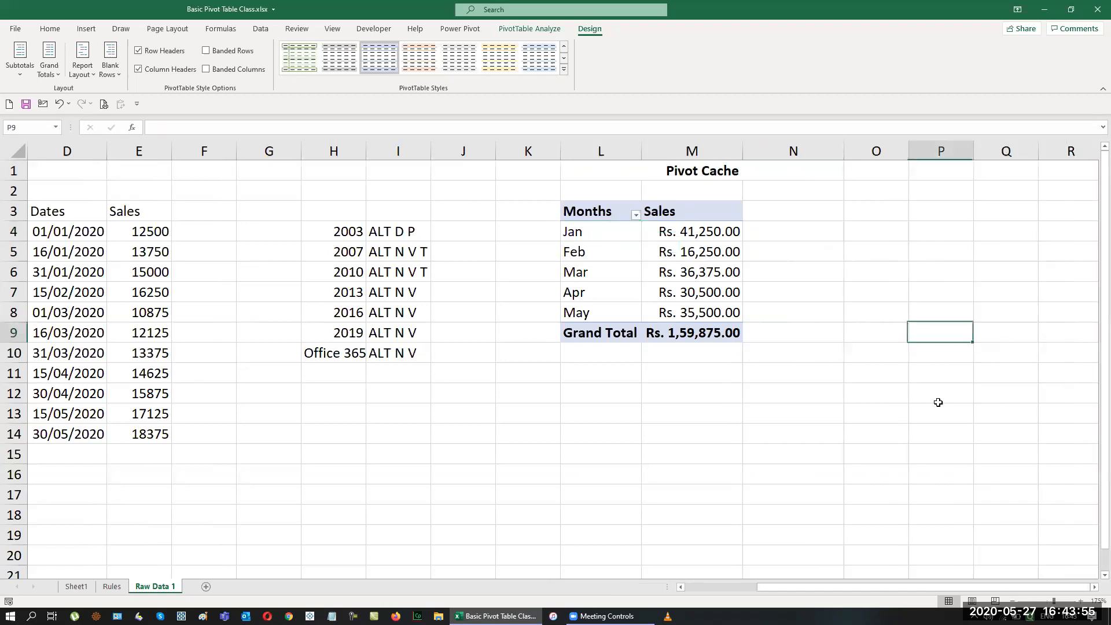
{"action": "left_click", "coordinate": [1094, 588]}
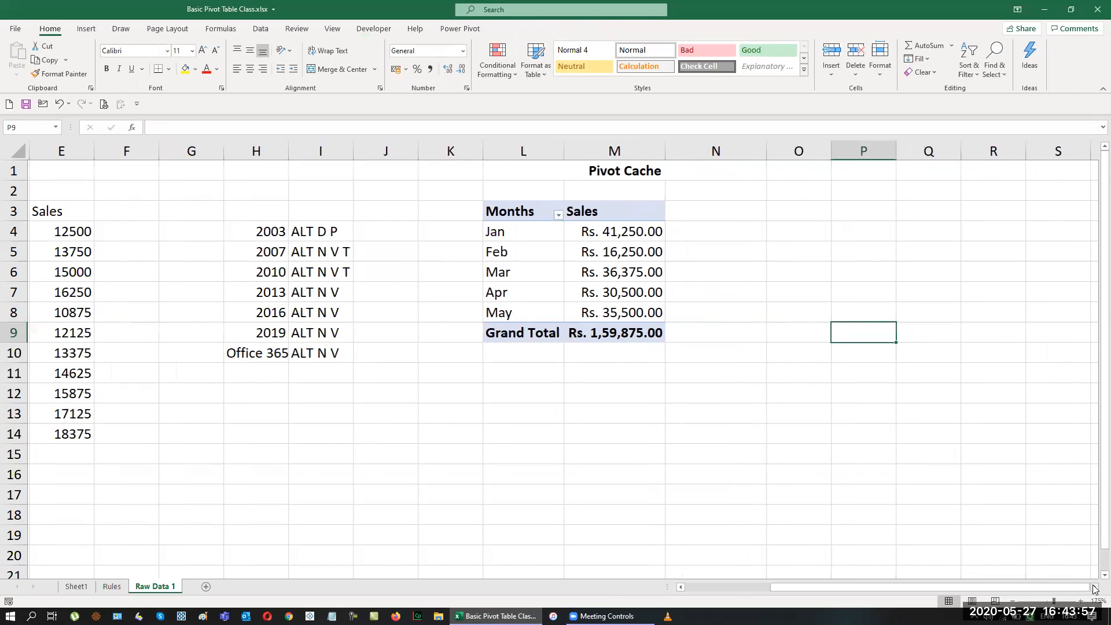
Enter the label "Pivot Charts" in cell Q2 and the shortcut note "Alt F1" in R2
{"action": "left_click", "coordinate": [1095, 588]}
{"action": "left_click", "coordinate": [1095, 587]}
{"action": "left_click", "coordinate": [1094, 587]}
{"action": "left_click", "coordinate": [1095, 588]}
{"action": "left_click", "coordinate": [650, 189]}
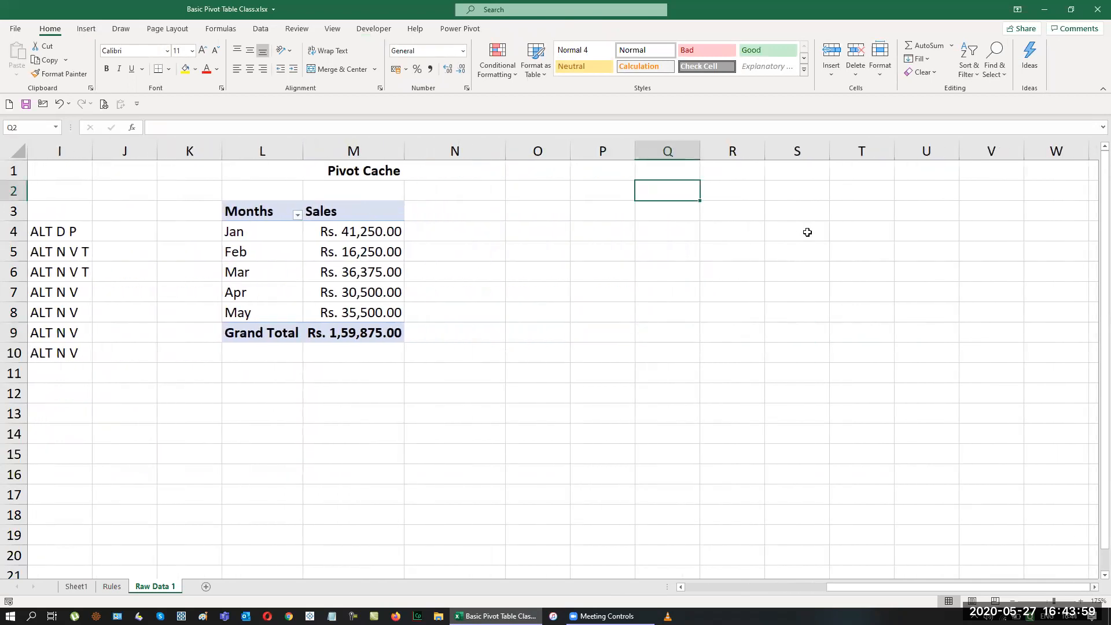
{"action": "type", "text": "Pivot Charts"}
{"action": "key", "text": "Return"}
{"action": "key", "text": "Up"}
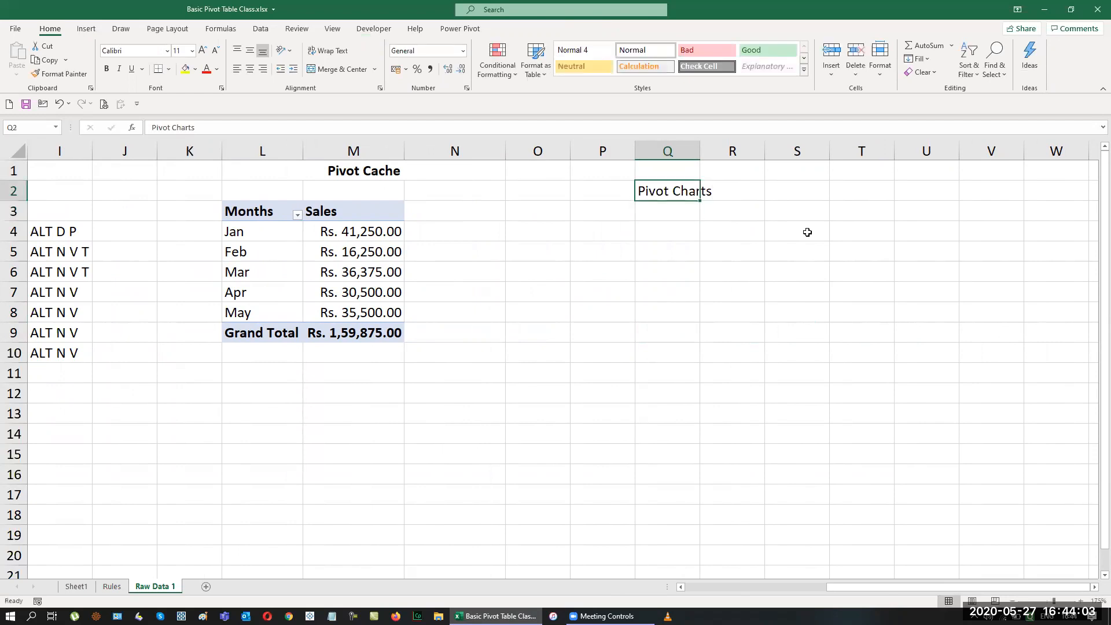
{"action": "key", "text": "Right"}
{"action": "type", "text": "Alt"}
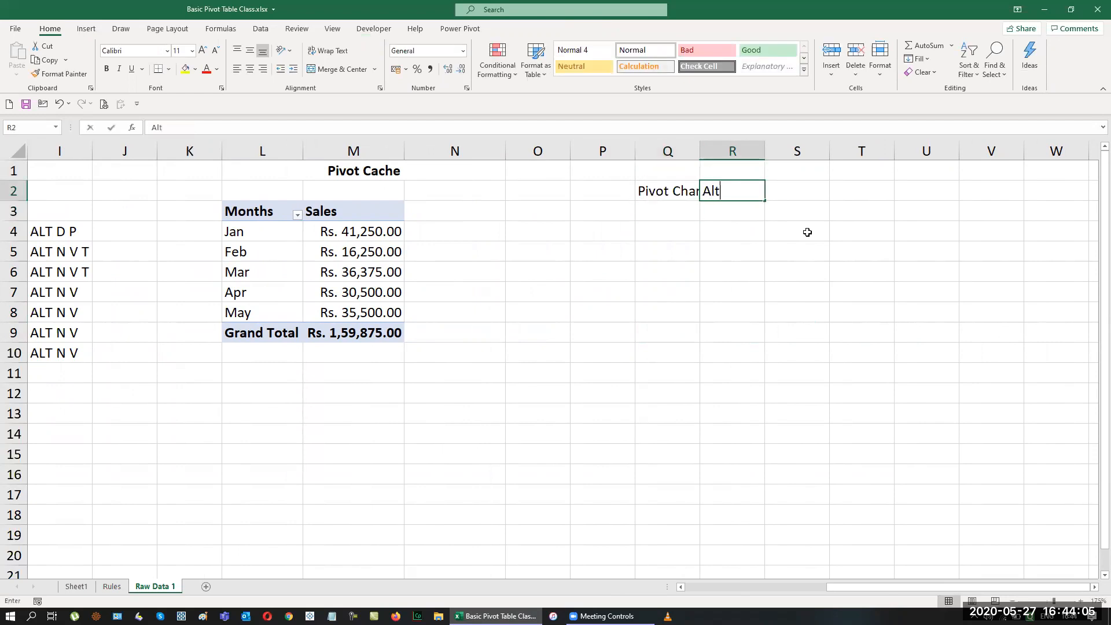
{"action": "type", "text": " F1"}
{"action": "key", "text": "Return"}
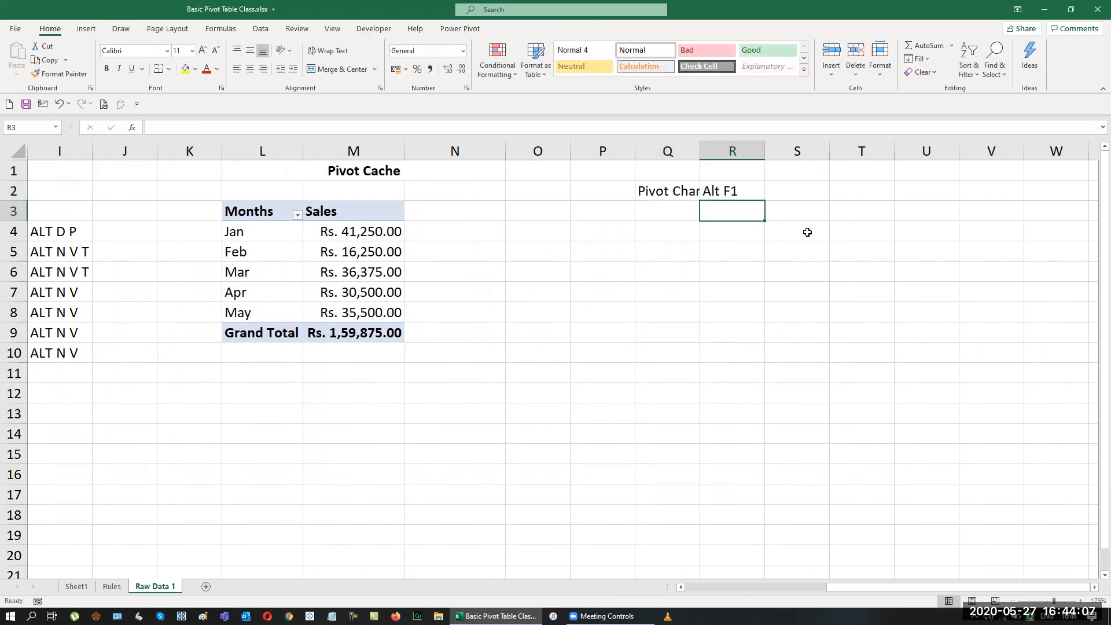
Insert a default PivotChart from the monthly sales PivotTable, place it beneath the Pivot Charts label and enlarge it slightly
{"action": "left_click", "coordinate": [278, 220]}
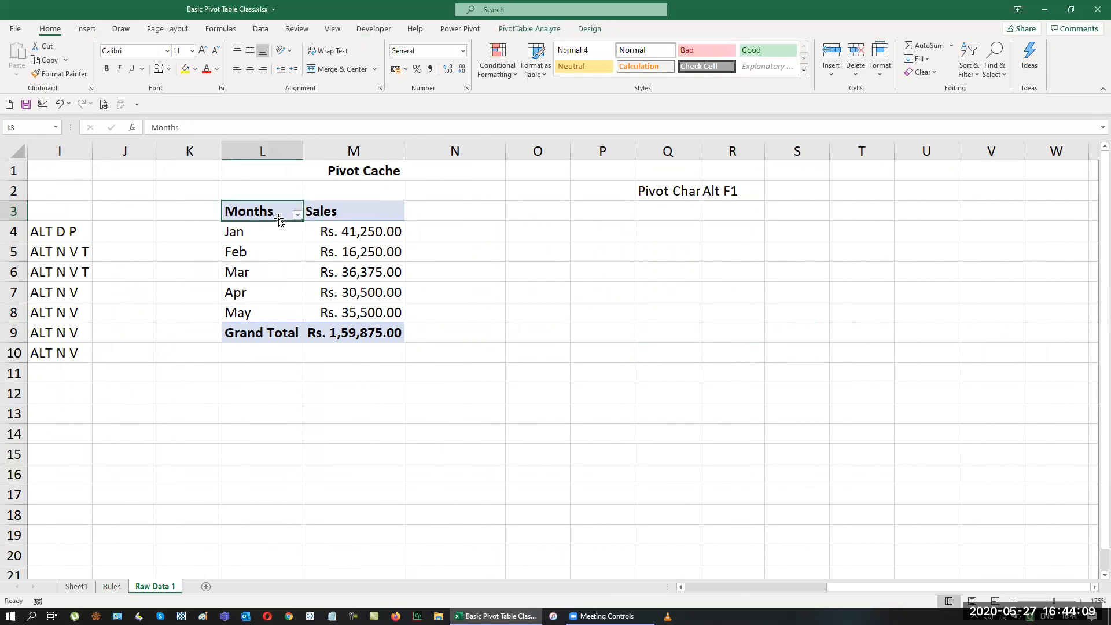
{"action": "key", "text": "alt+F1"}
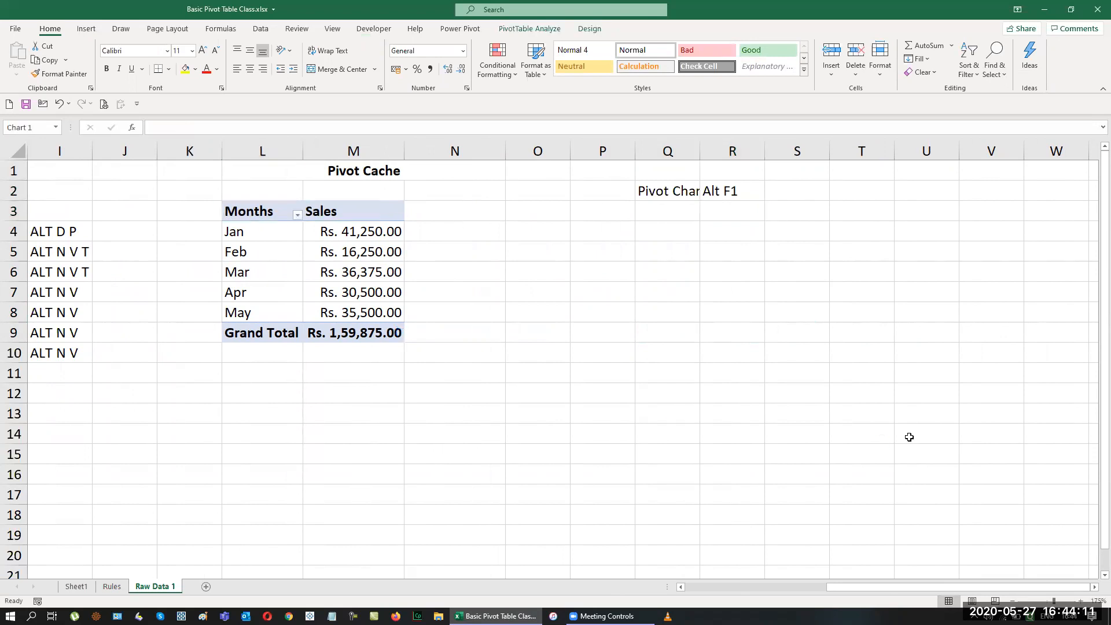
{"action": "mouse_move", "coordinate": [644, 236]}
{"action": "left_mouse_down"}
{"action": "mouse_move", "coordinate": [698, 297]}
{"action": "mouse_move", "coordinate": [801, 232]}
{"action": "left_mouse_up"}
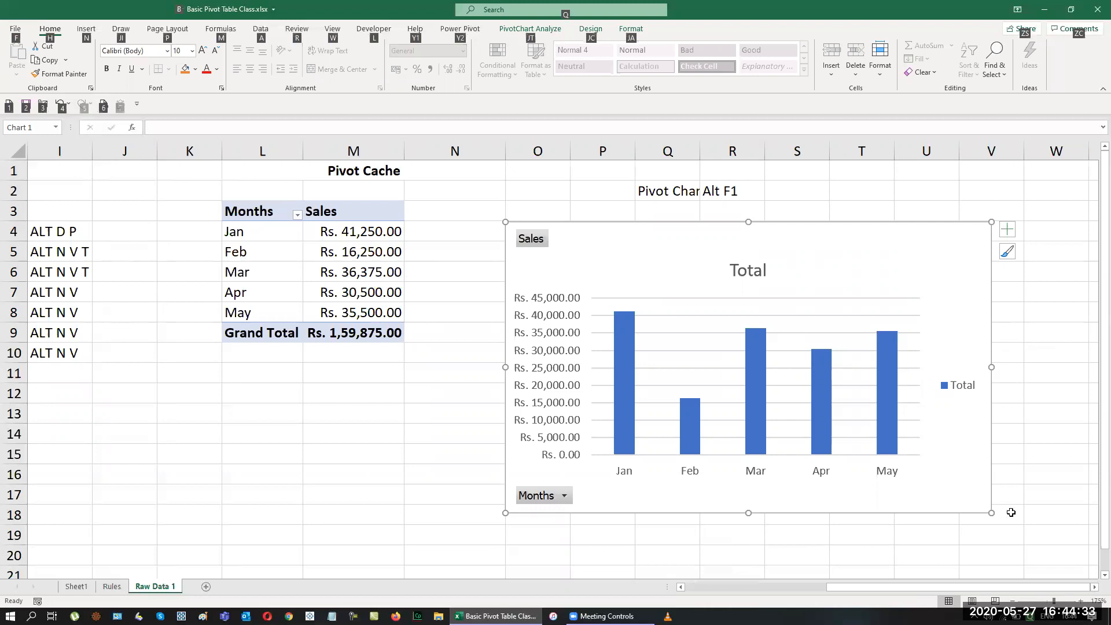
{"action": "left_click_drag", "start_coordinate": [992, 513], "coordinate": [1013, 524]}
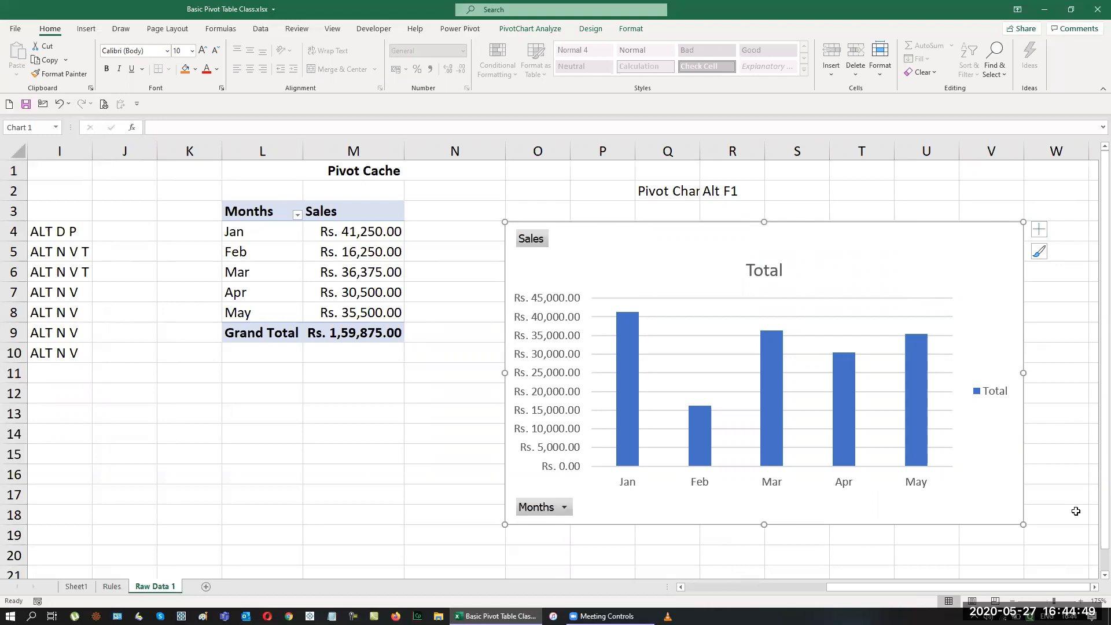
Fit column Q's width to its text and delete the PivotChart's legend
{"action": "double_click", "coordinate": [698, 149]}
{"action": "left_click", "coordinate": [1004, 398]}
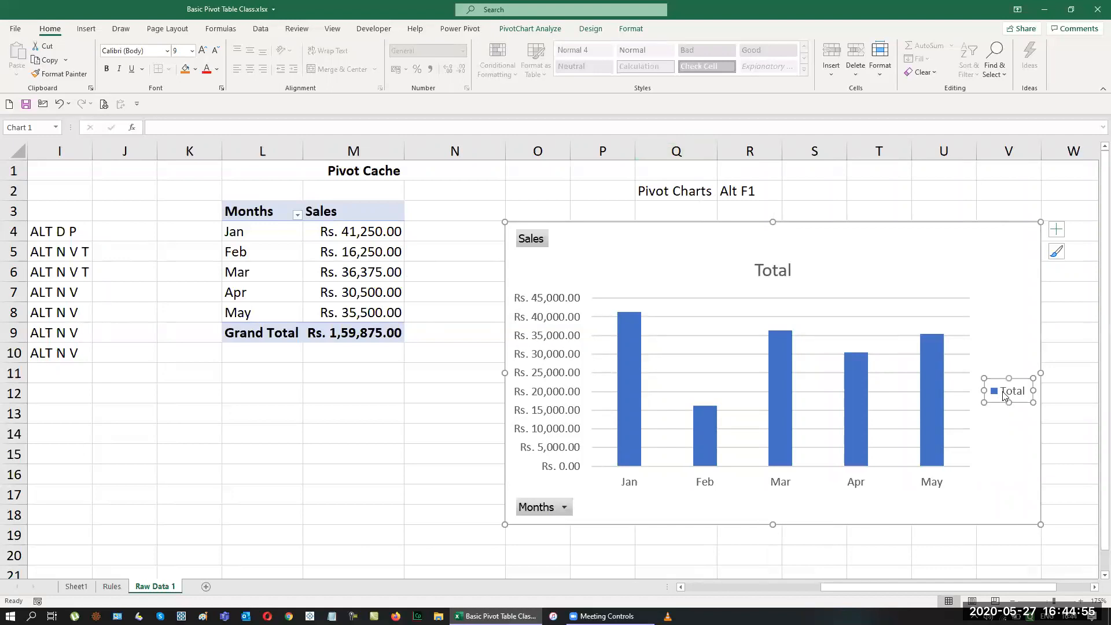
{"action": "key", "text": "Delete"}
Link the PivotChart's title to cell Q2 of the Raw Data 1 sheet
{"action": "left_click", "coordinate": [775, 274]}
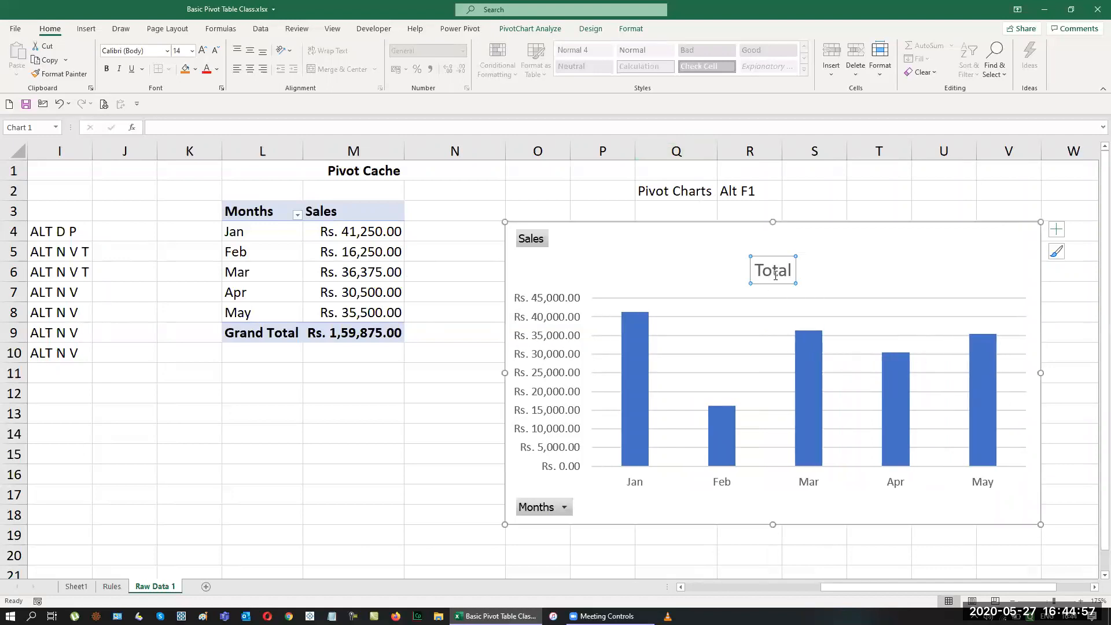
{"action": "left_click", "coordinate": [863, 190]}
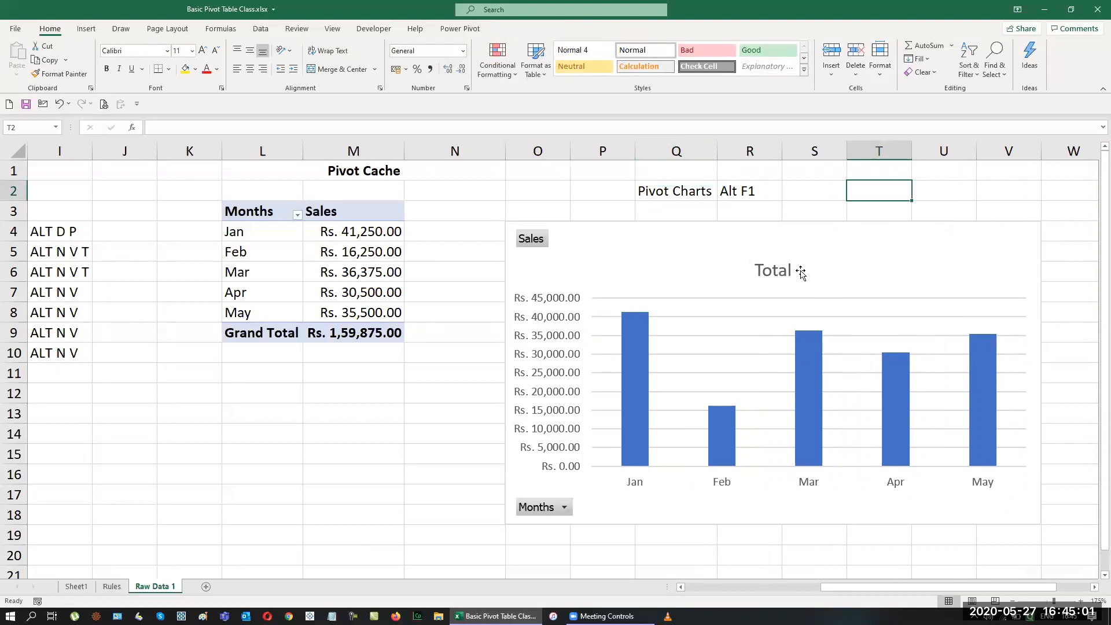
{"action": "left_click", "coordinate": [769, 270]}
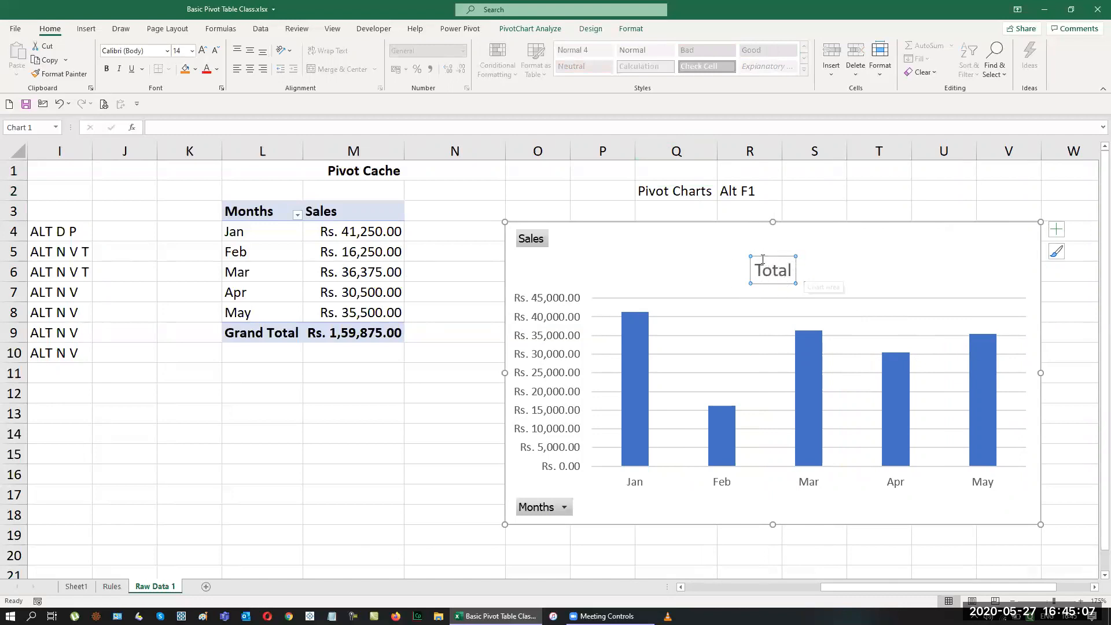
{"action": "left_click", "coordinate": [165, 129]}
{"action": "type", "text": "="}
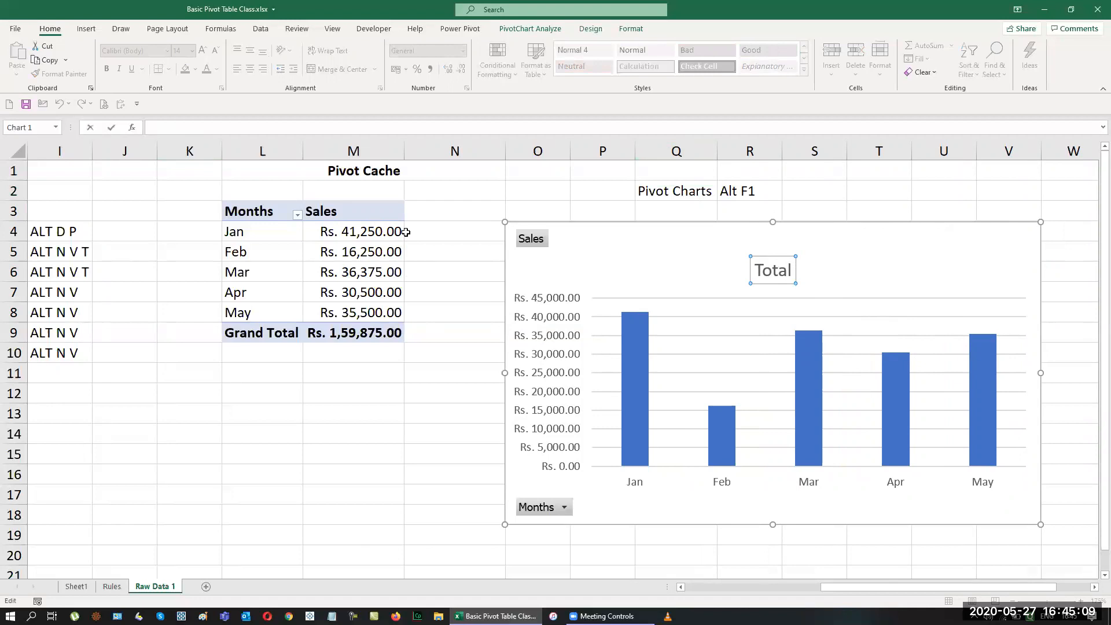
{"action": "left_click", "coordinate": [661, 192]}
{"action": "key", "text": "Return"}
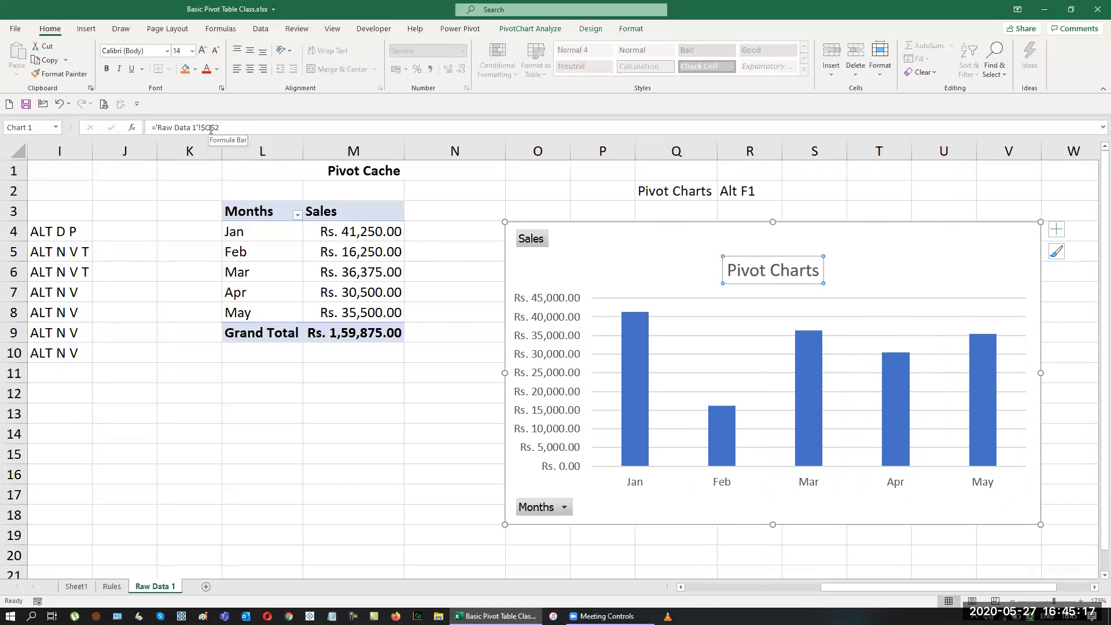
Change the chart title's cell reference to ='Raw Data 1'!$R$2
{"action": "left_click", "coordinate": [211, 128]}
{"action": "key", "text": "BackSpace"}
{"action": "type", "text": "R"}
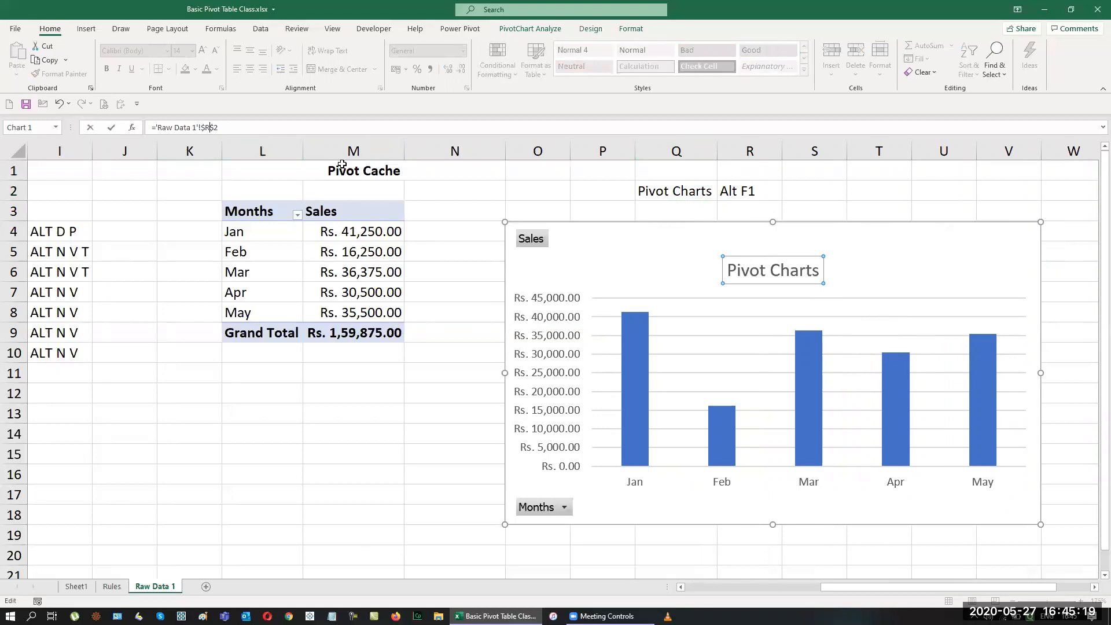
{"action": "key", "text": "Return"}
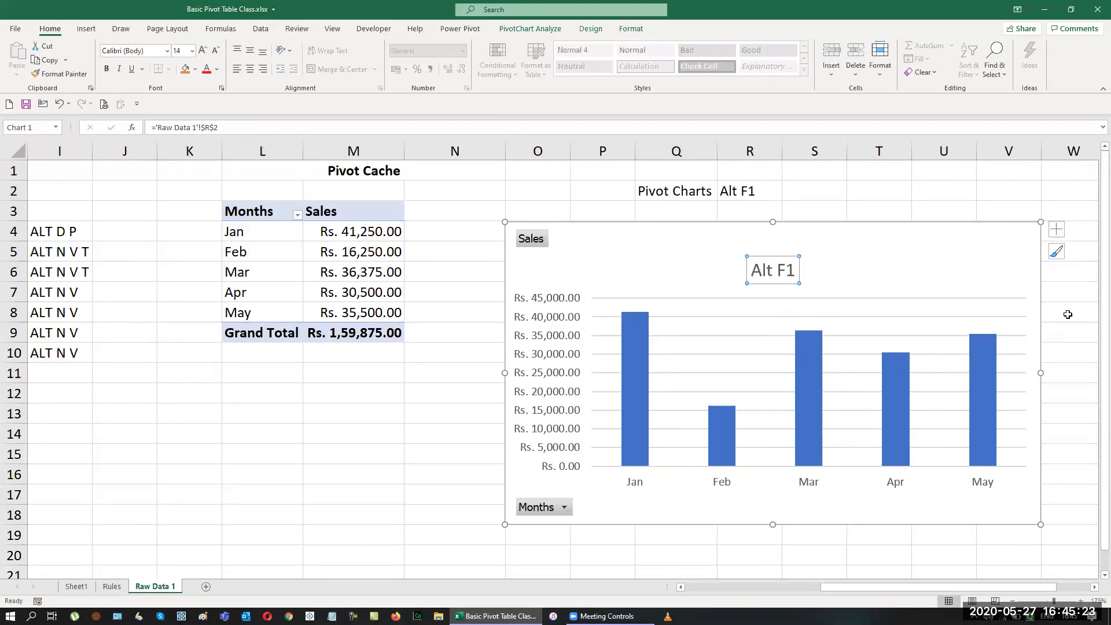
Combine both labels in cell S2 with the formula =Q2&" "&R2 and fit the column width to the text
{"action": "left_click", "coordinate": [812, 186]}
{"action": "type", "text": "="}
{"action": "key", "text": "Left"}
{"action": "key", "text": "Left"}
{"action": "type", "text": "&"}
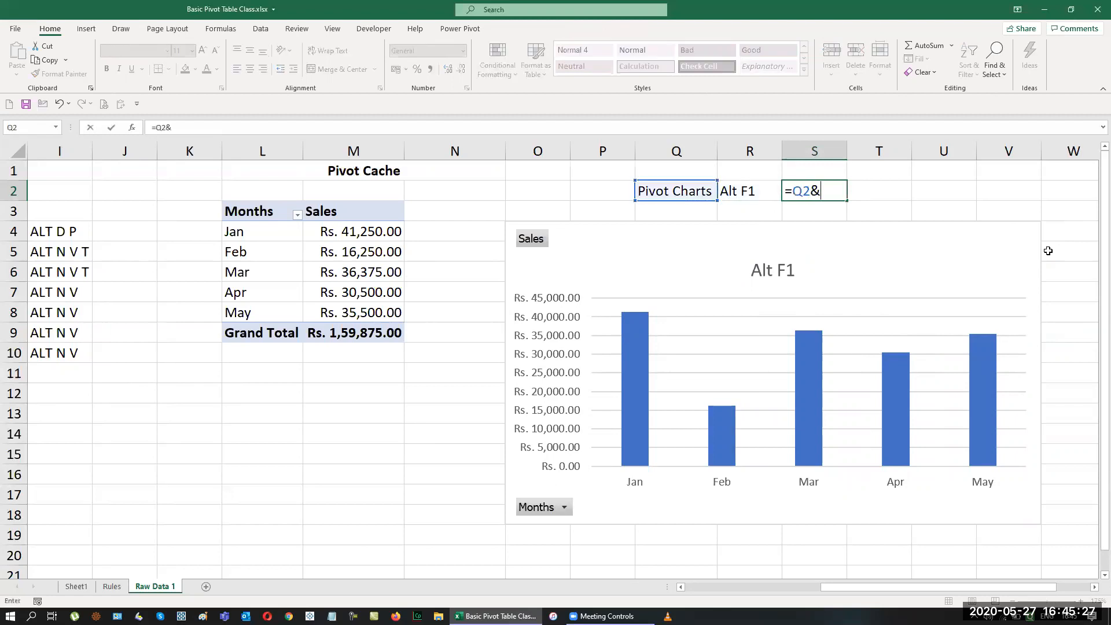
{"action": "type", "text": "\" \"&"}
{"action": "key", "text": "Left"}
{"action": "key", "text": "Return"}
{"action": "key", "text": "Up"}
{"action": "key", "text": "alt+o"}
{"action": "key", "text": "c"}
{"action": "key", "text": "a"}
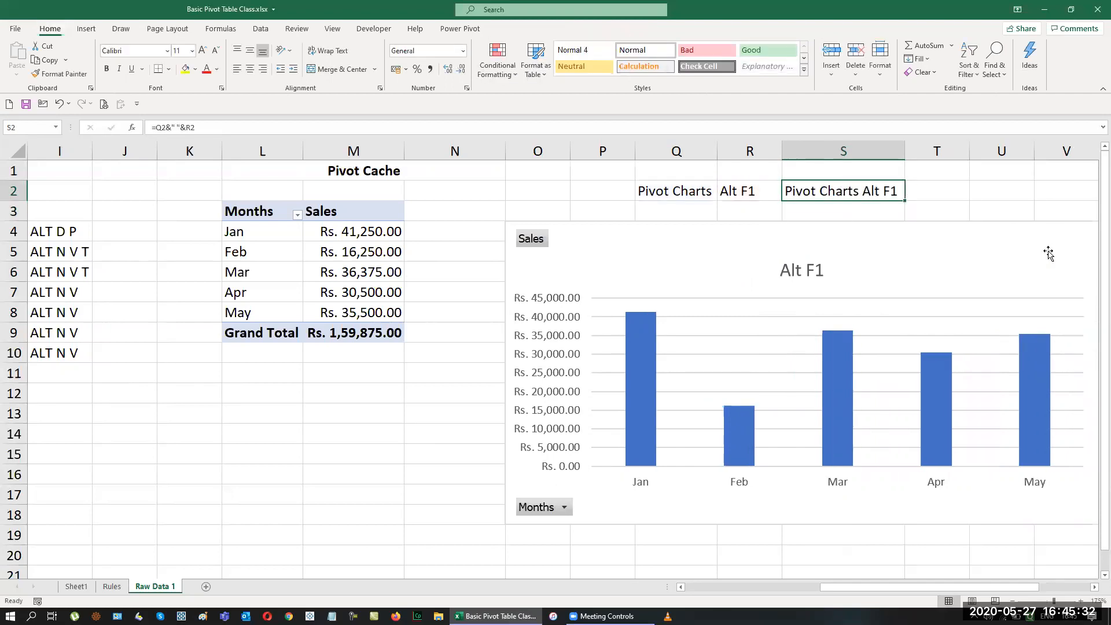
Link the PivotChart's title to the combined text with the reference ='Raw Data 1'!$S$2
{"action": "left_click", "coordinate": [810, 270]}
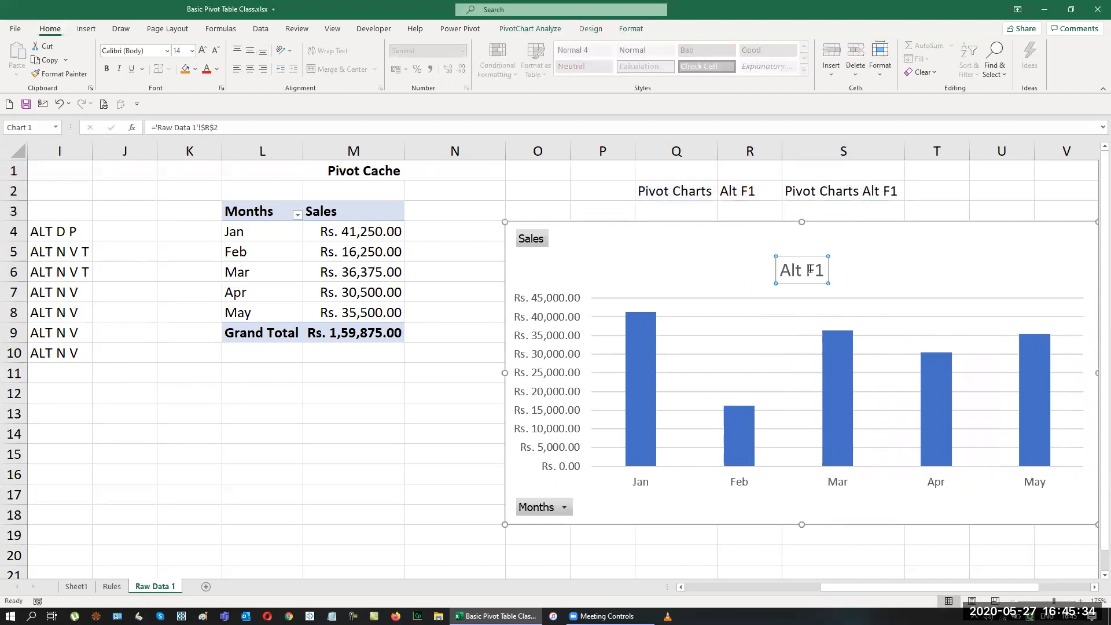
{"action": "left_click", "coordinate": [205, 127]}
{"action": "key", "text": "Delete"}
{"action": "type", "text": "S"}
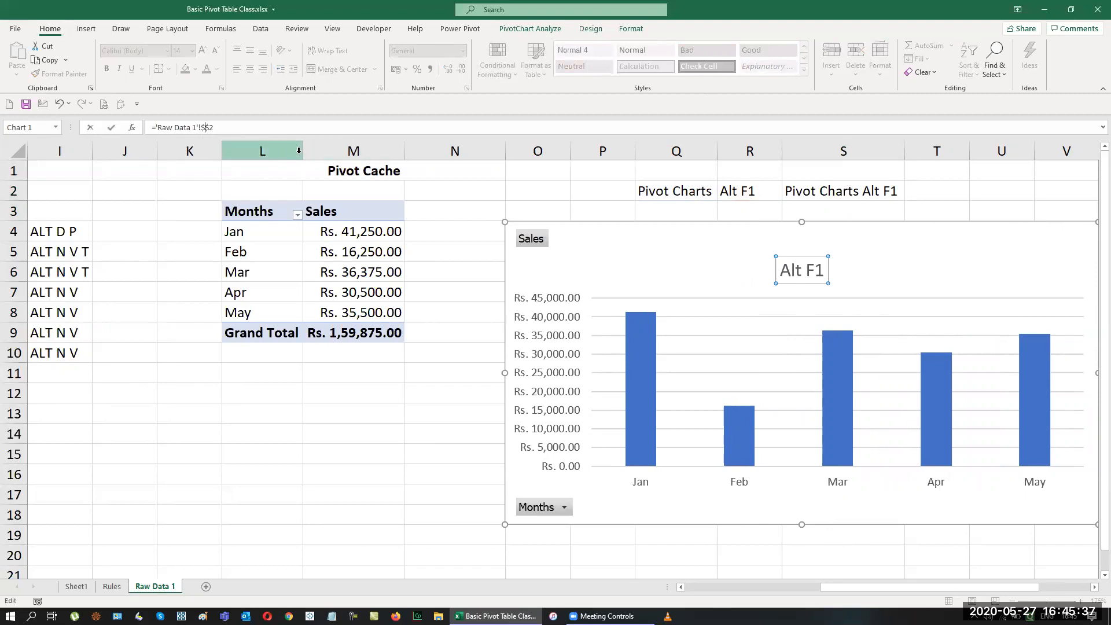
{"action": "type", "text": "s"}
{"action": "key", "text": "Return"}
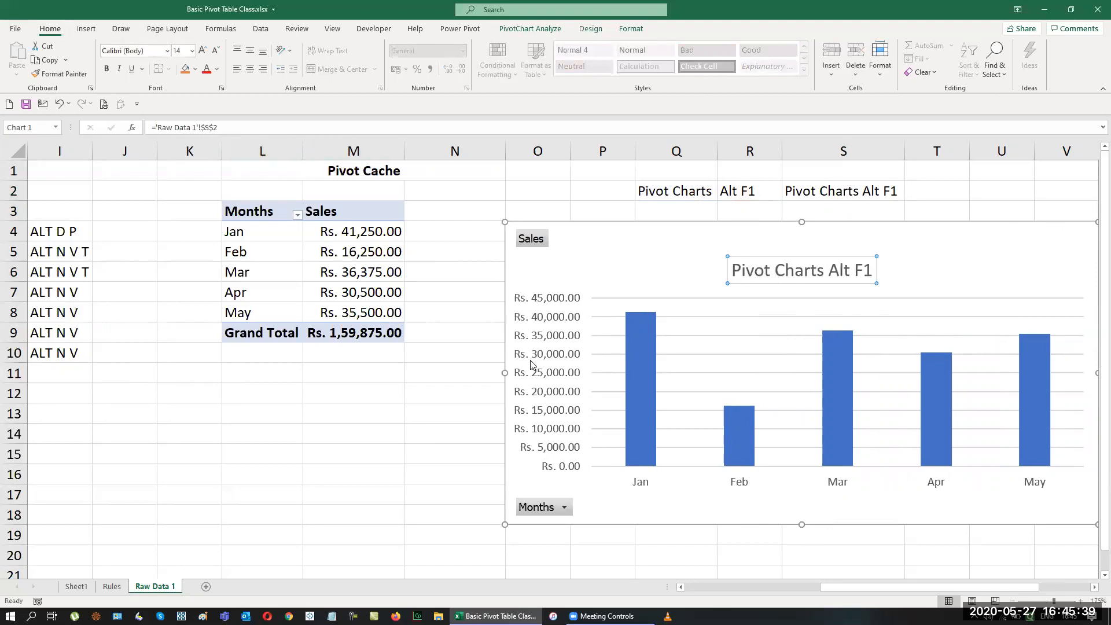
Change the separator in S2's formula to a hyphen with a space on each side, giving "Pivot Charts - Alt F1"
{"action": "left_click", "coordinate": [862, 194]}
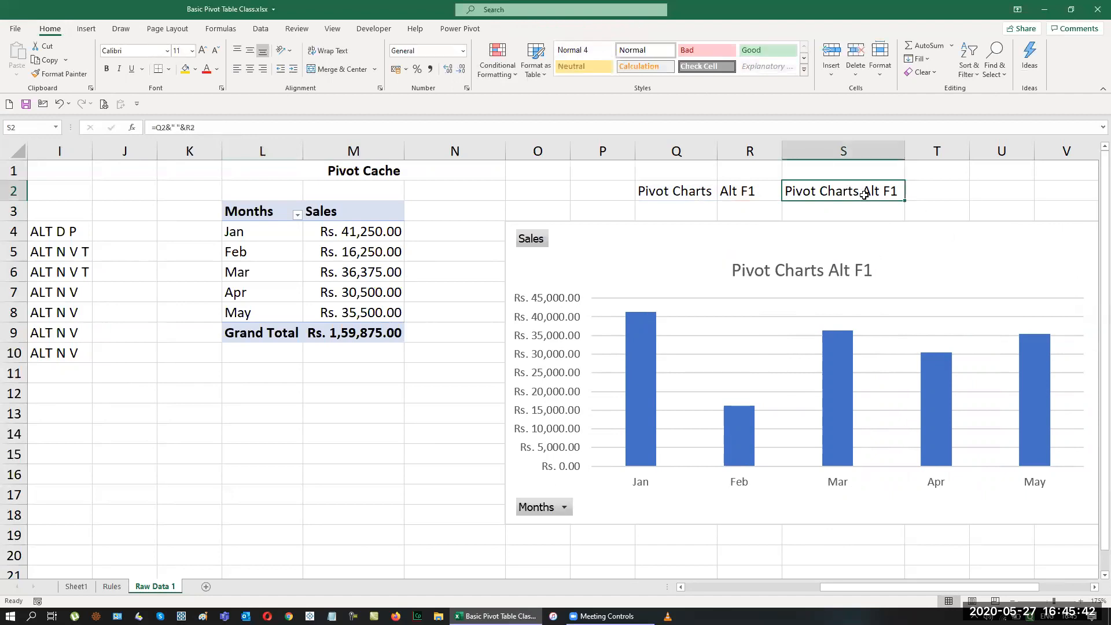
{"action": "left_click", "coordinate": [176, 127]}
{"action": "type", "text": "-"}
{"action": "key", "text": "Delete"}
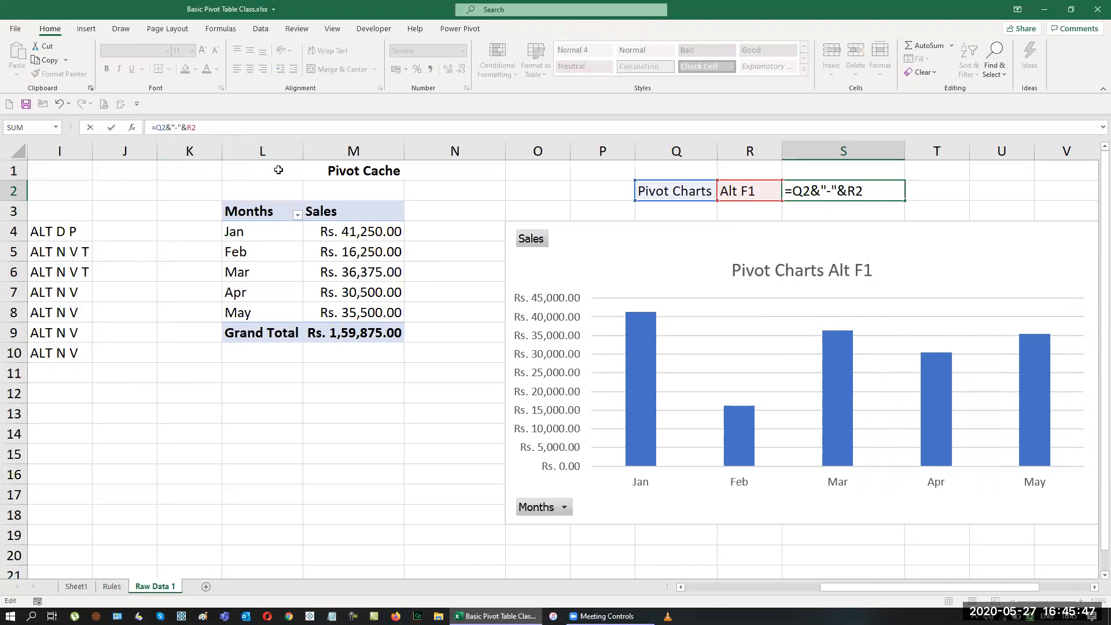
{"action": "key", "text": "Return"}
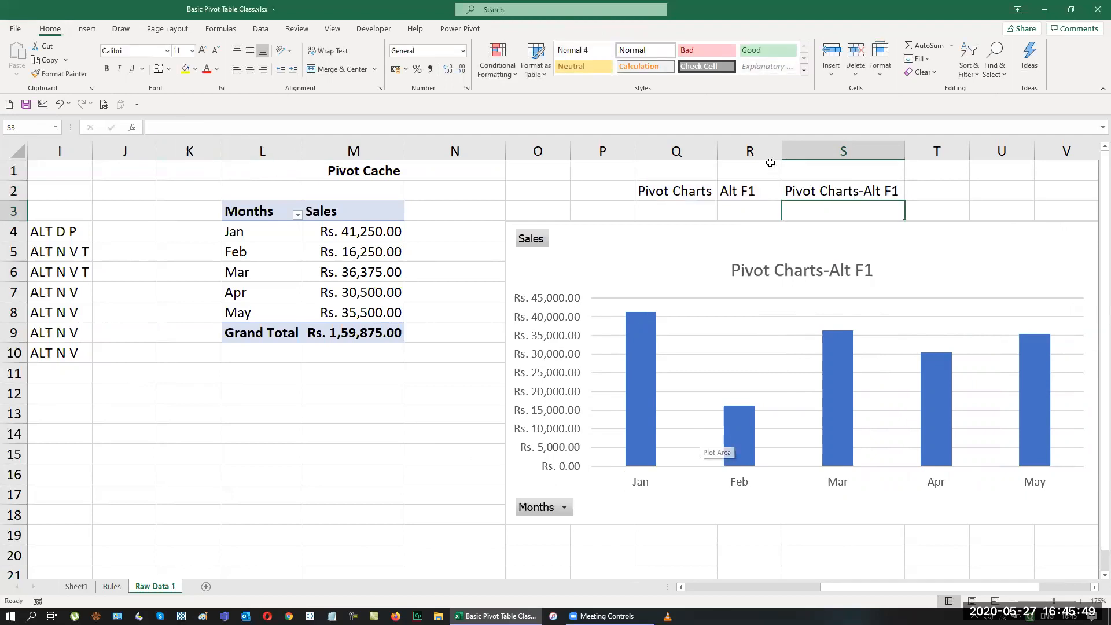
{"action": "key", "text": "Up"}
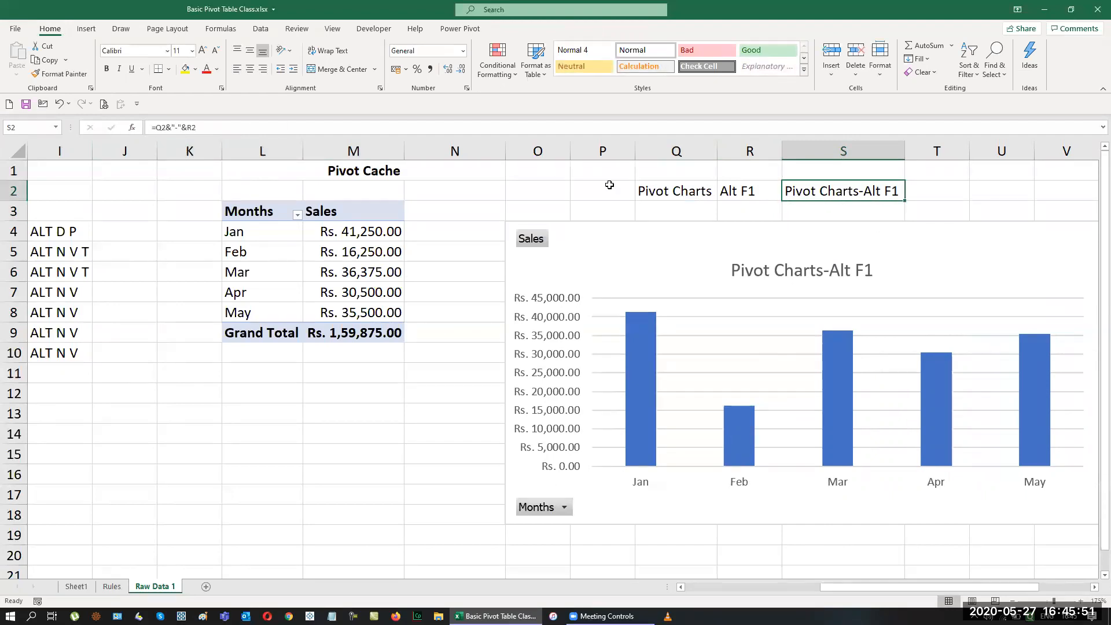
{"action": "key", "text": "F2"}
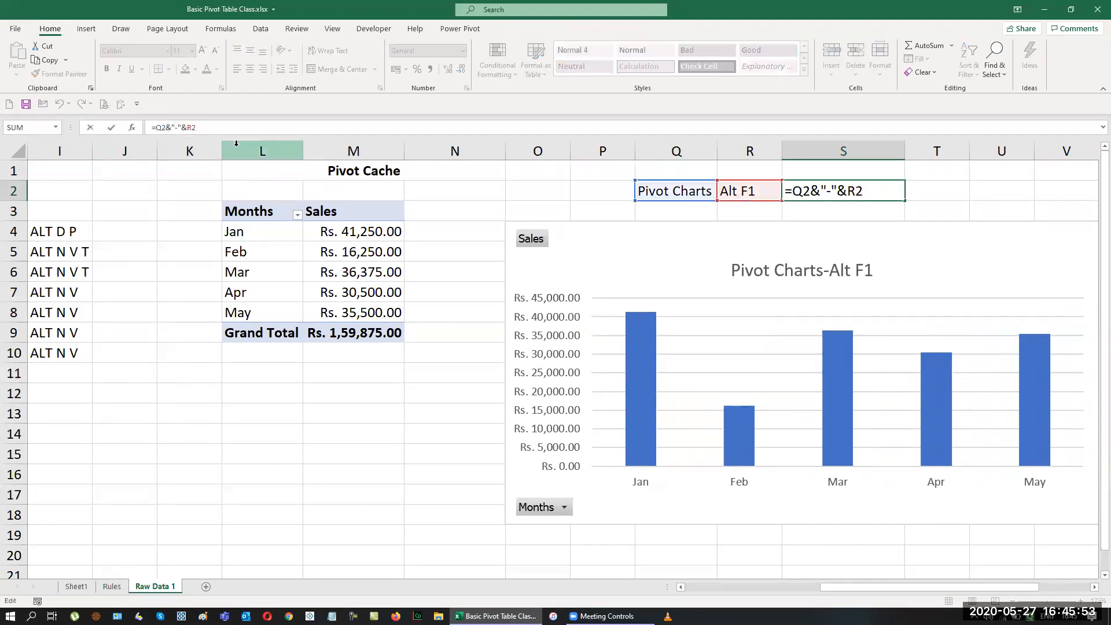
{"action": "key", "text": "Right"}
{"action": "key", "text": "Return"}
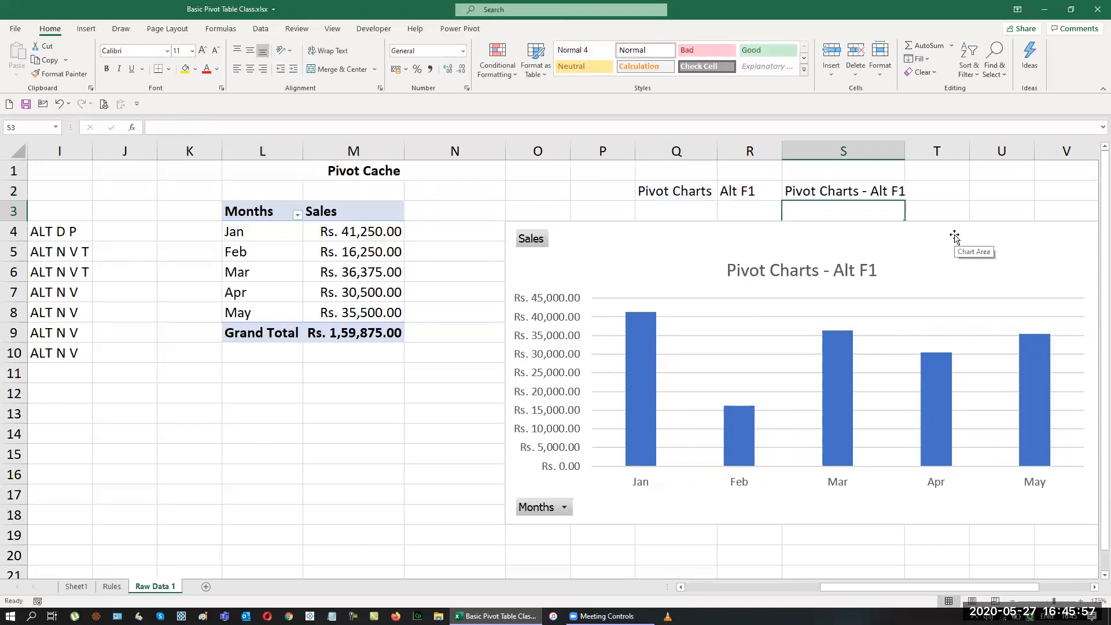
Delete the horizontal gridlines from the PivotChart
{"action": "left_click", "coordinate": [1093, 586]}
{"action": "left_click", "coordinate": [1094, 586]}
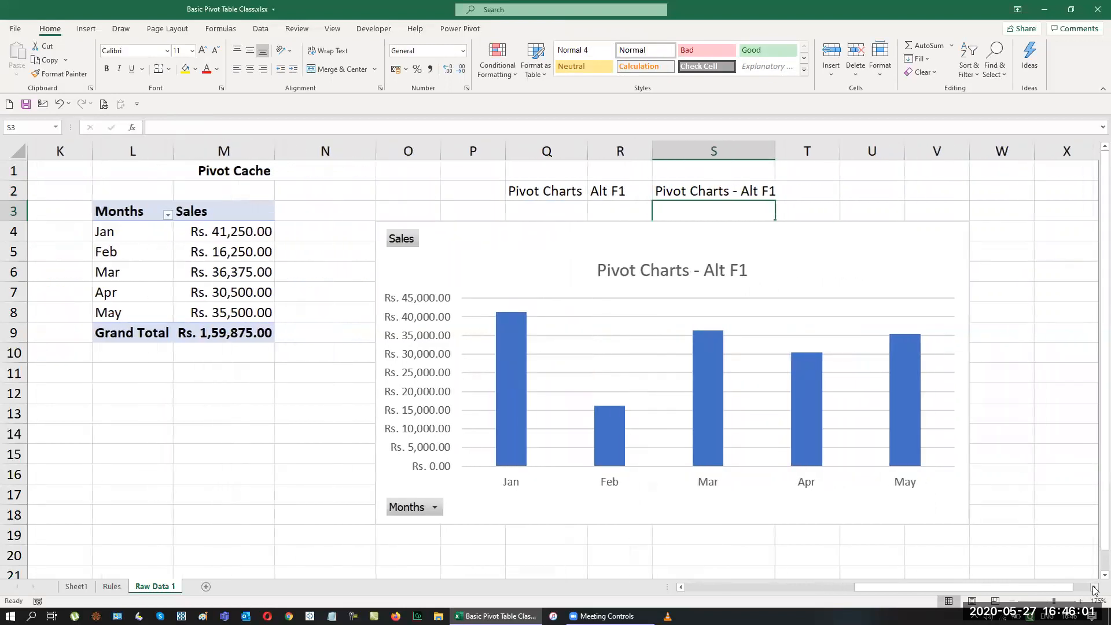
{"action": "left_click", "coordinate": [667, 339]}
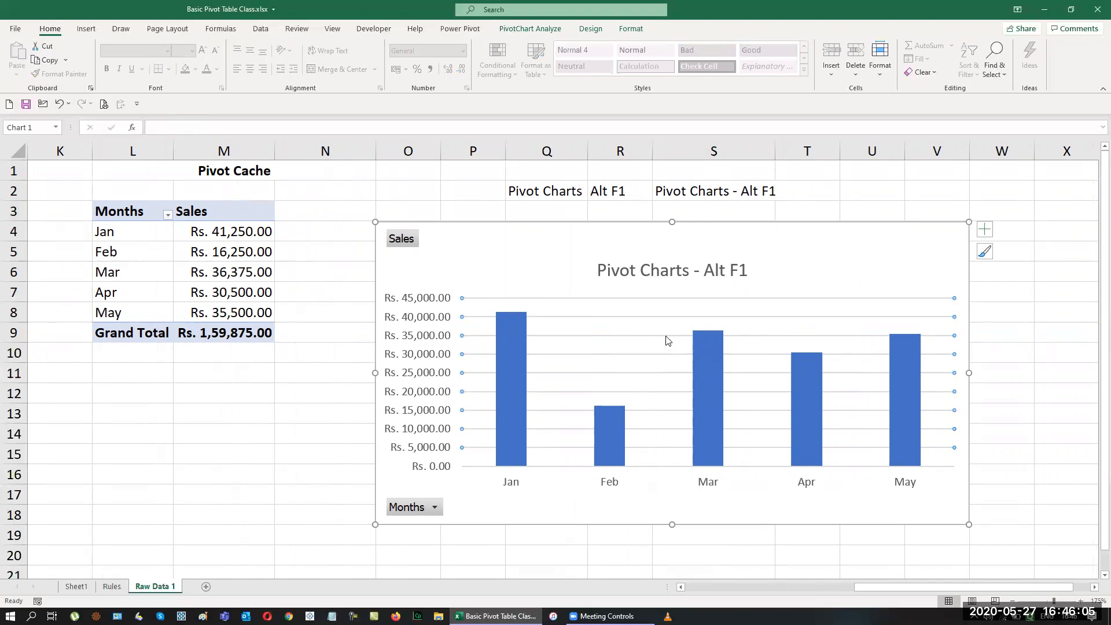
{"action": "key", "text": "Delete"}
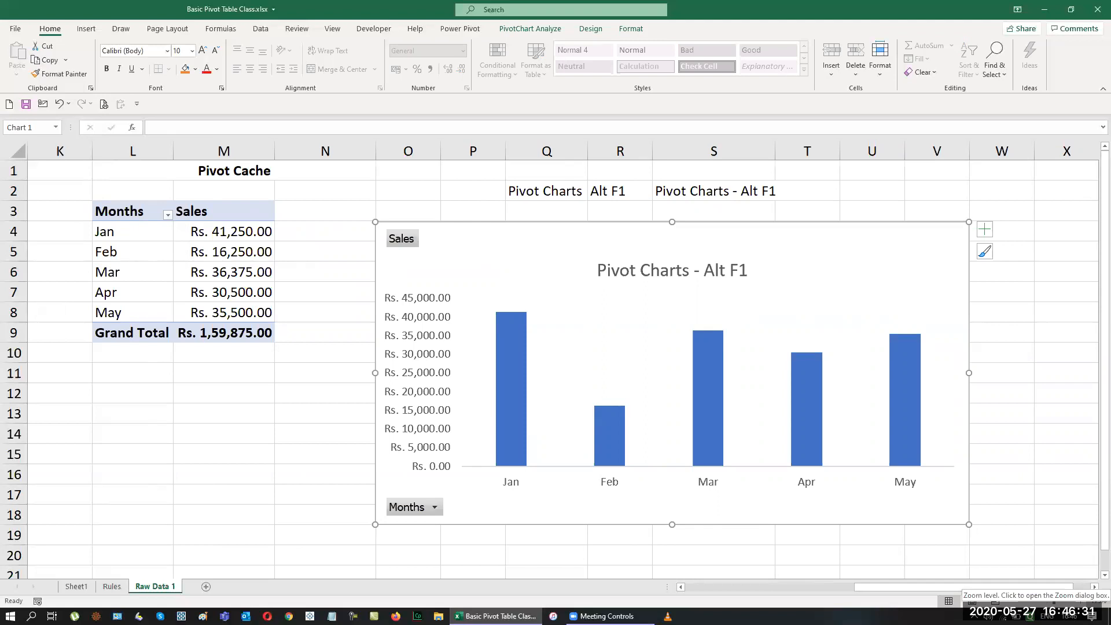
Add data labels to the PivotChart's columns and narrow the chart to end at column U
{"action": "left_click", "coordinate": [984, 231]}
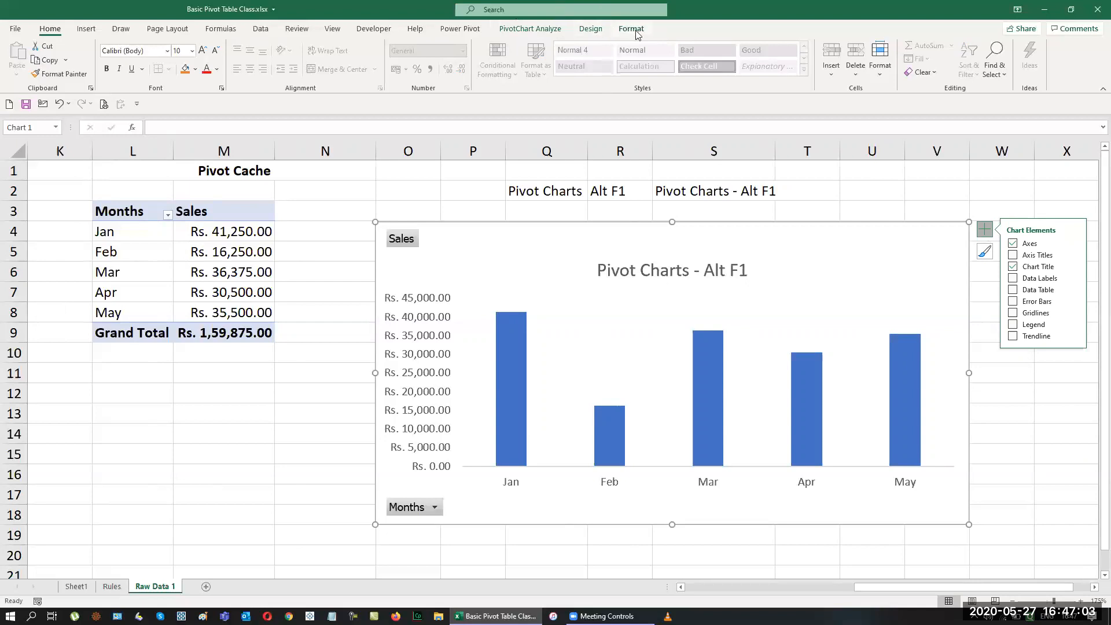
{"action": "left_click", "coordinate": [1013, 280]}
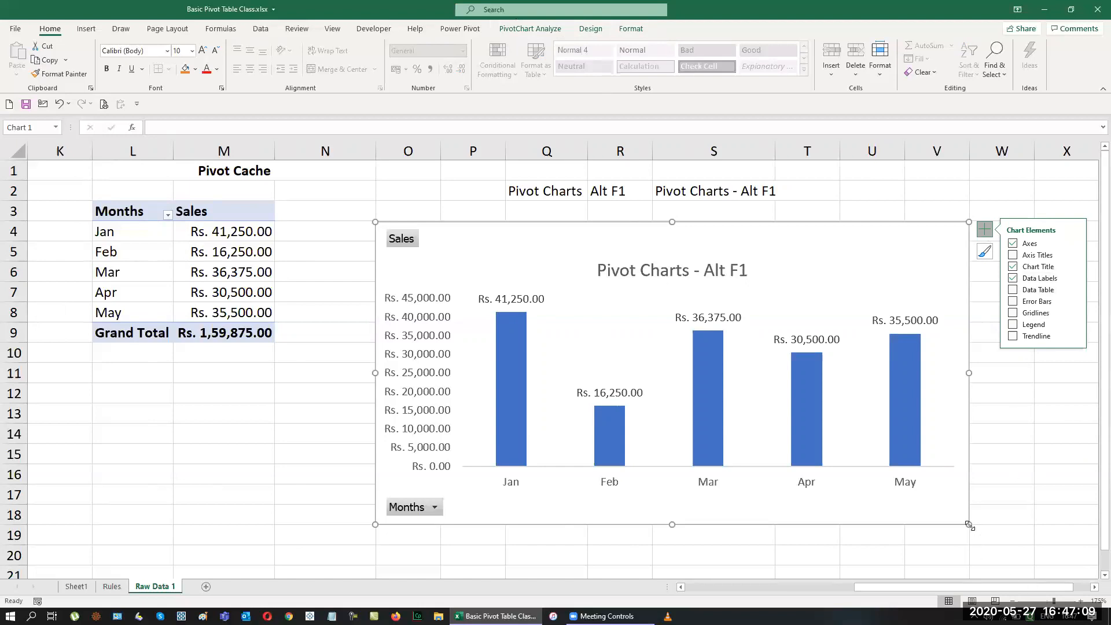
{"action": "left_click_drag", "start_coordinate": [968, 524], "coordinate": [906, 526]}
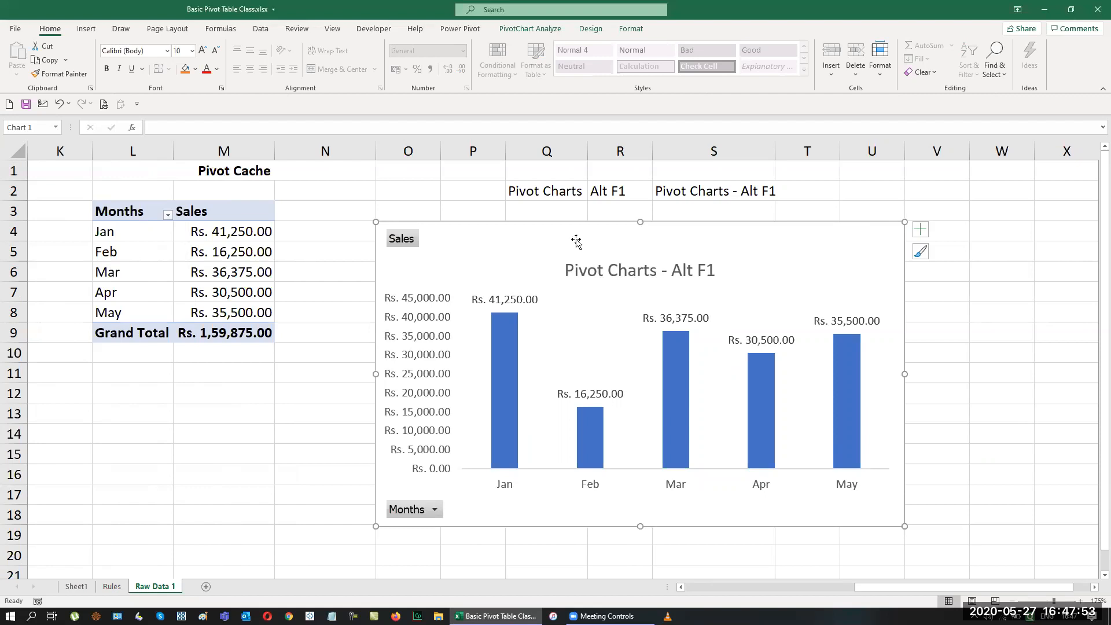
Set the display units of the PivotChart's vertical axis to Thousands
{"action": "left_click", "coordinate": [422, 302]}
{"action": "right_click", "coordinate": [422, 302]}
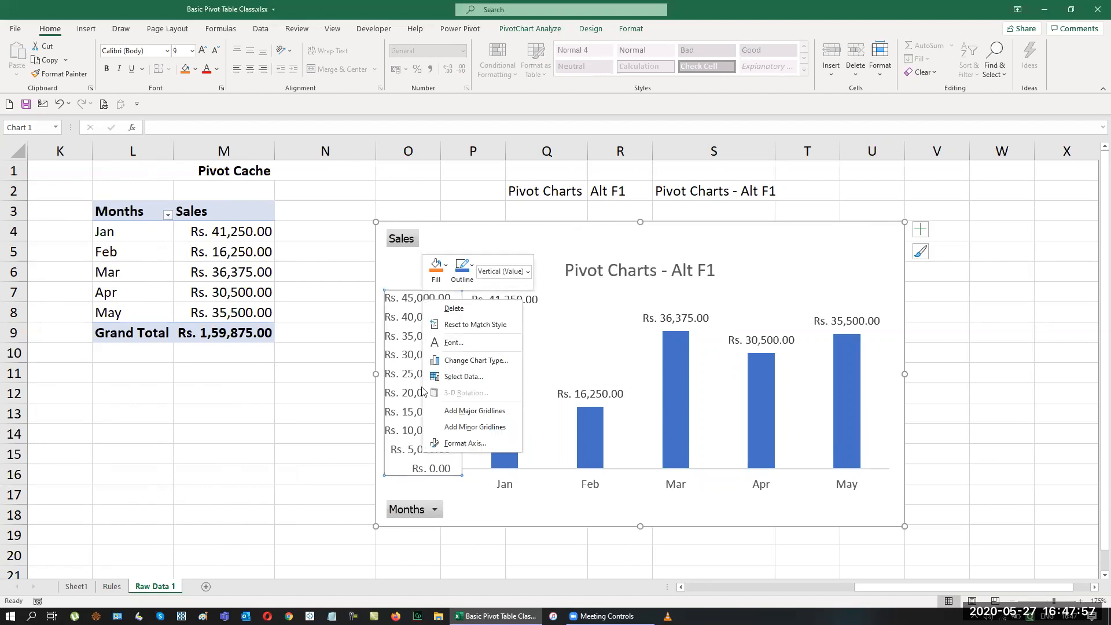
{"action": "left_click", "coordinate": [456, 444]}
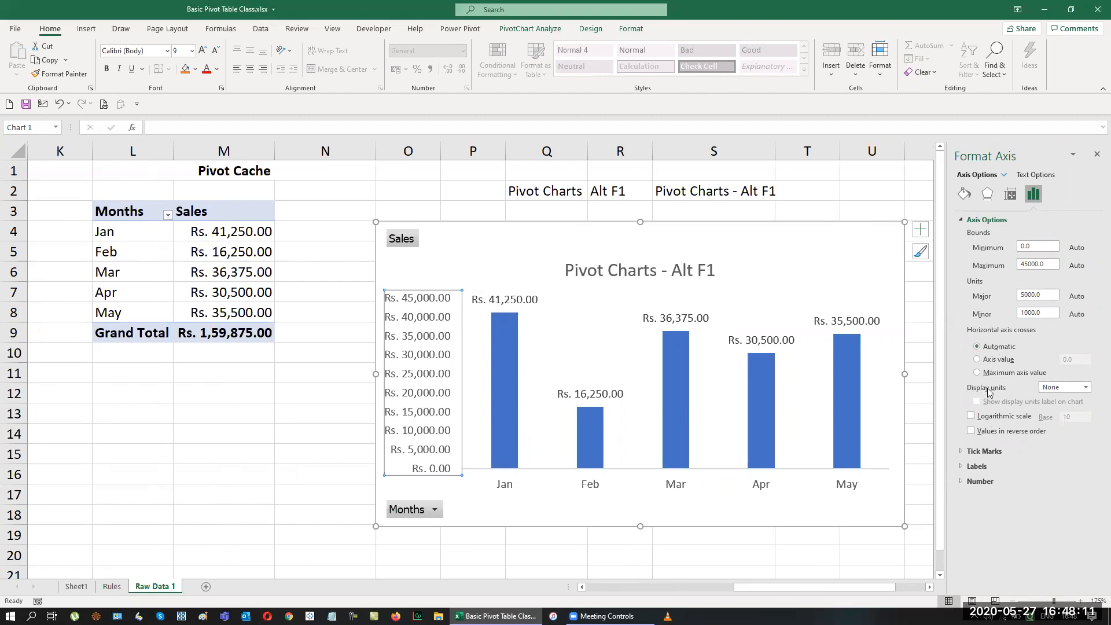
{"action": "left_click", "coordinate": [1085, 387]}
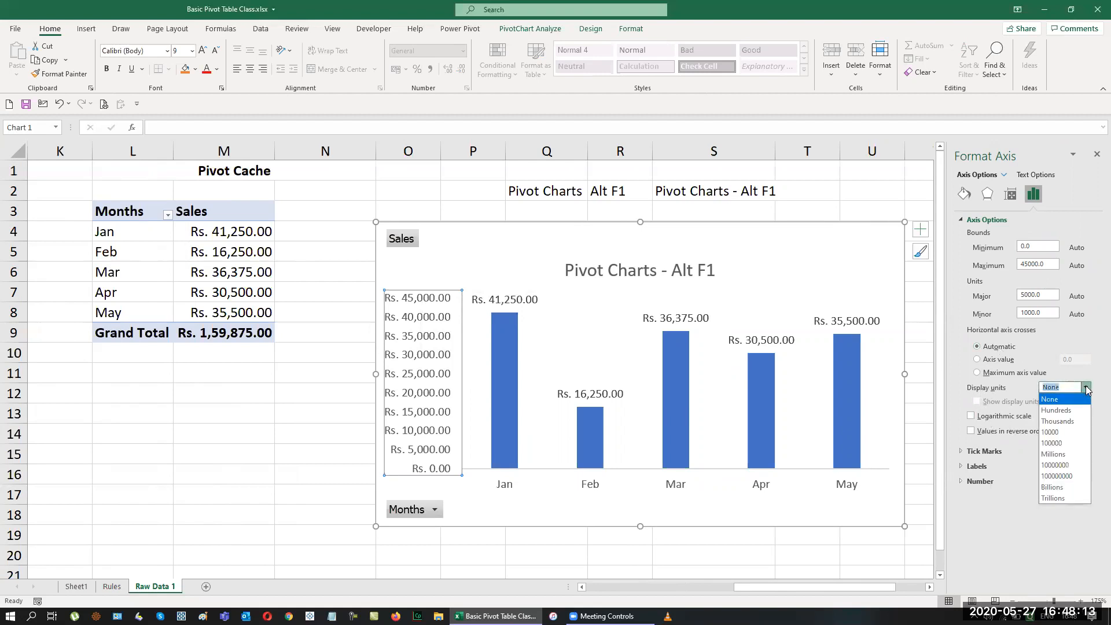
{"action": "left_click", "coordinate": [1072, 421]}
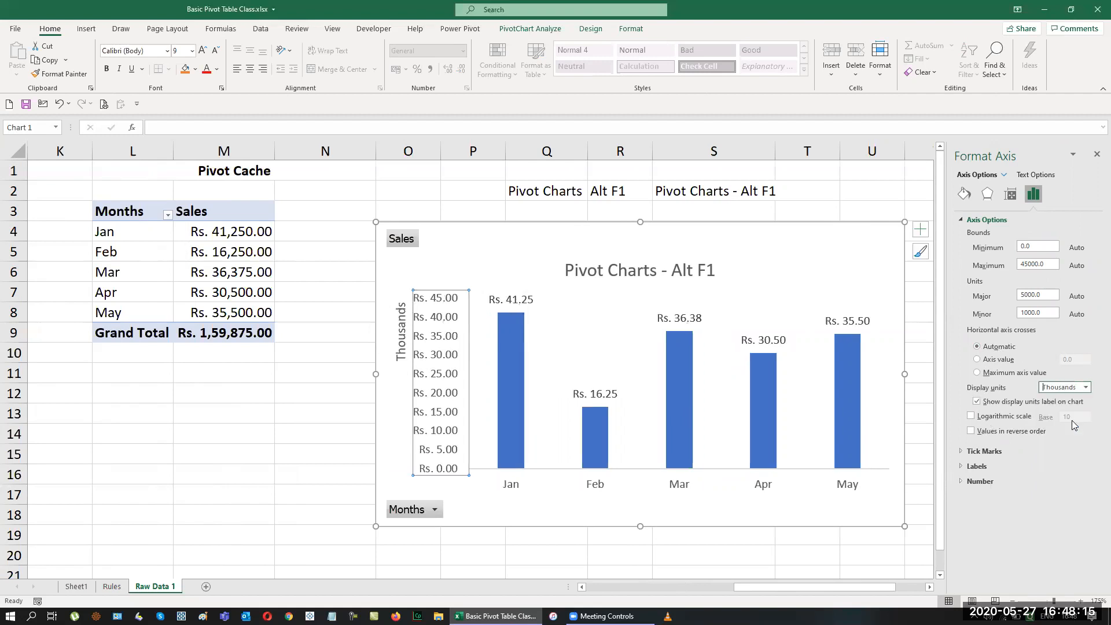
{"action": "left_click", "coordinate": [1096, 154]}
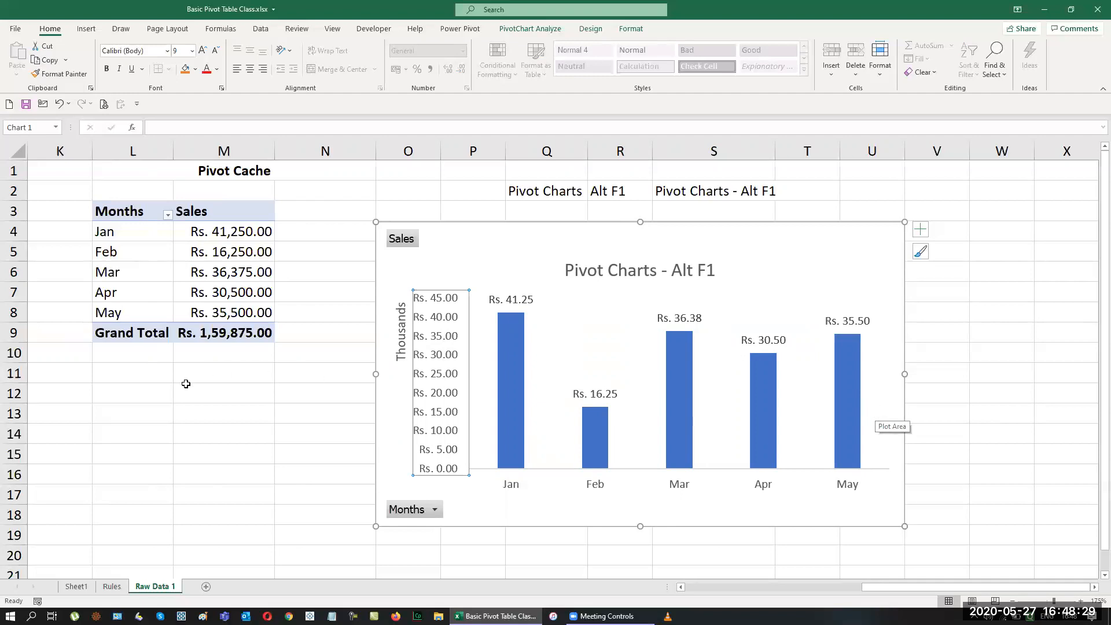
Merge and center L12:M12 and enter the bold heading "Slicers"
{"action": "left_click", "coordinate": [150, 395]}
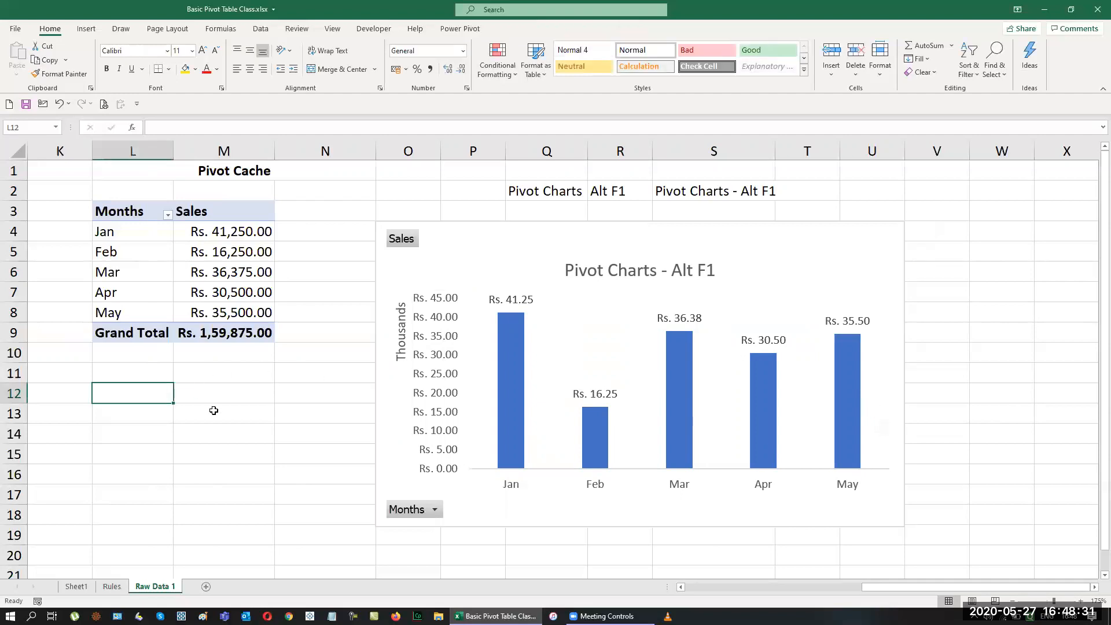
{"action": "left_click", "coordinate": [243, 395], "text": "shift"}
{"action": "left_click", "coordinate": [342, 69]}
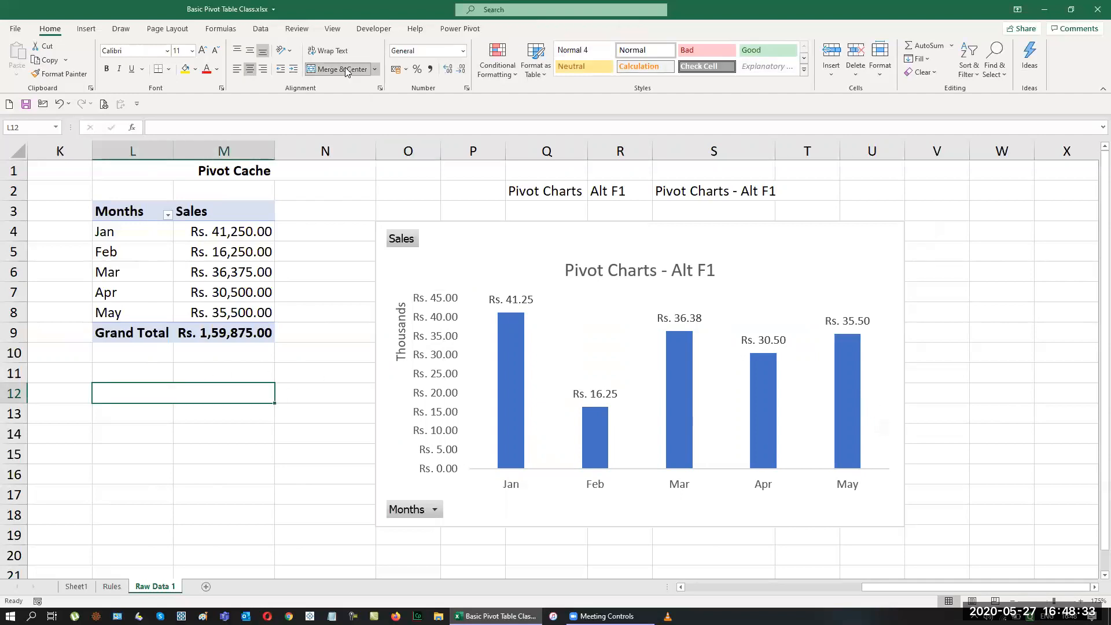
{"action": "type", "text": "Slicers"}
{"action": "key", "text": "Return"}
{"action": "key", "text": "Up"}
{"action": "key", "text": "ctrl+b"}
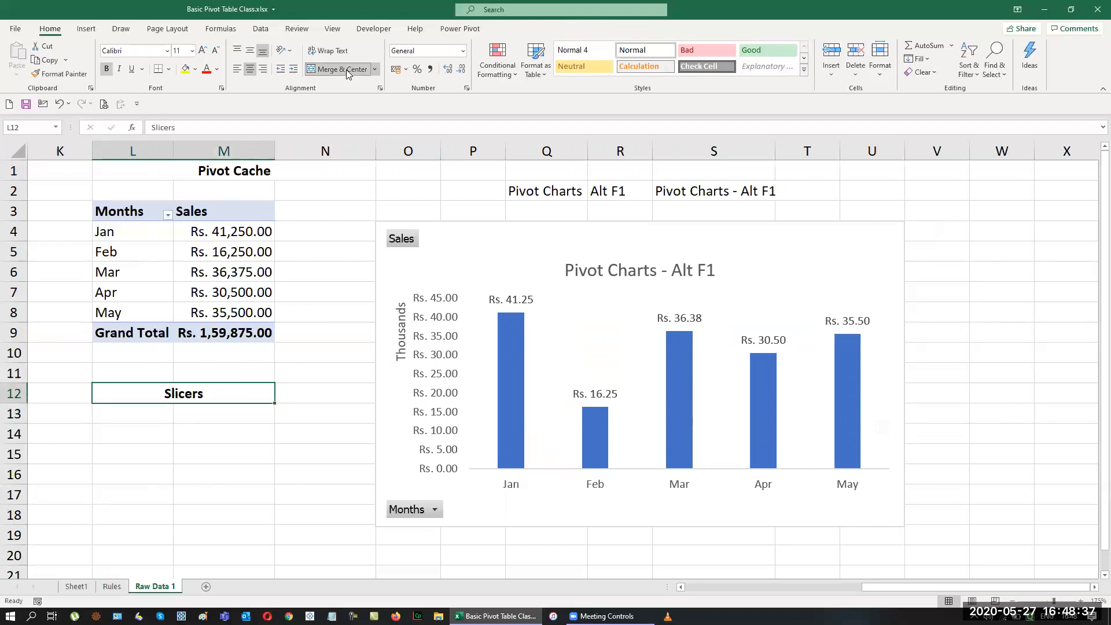
Enter "After 2010" above the Slicers heading, merged and centered across L11:M11 and bold
{"action": "key", "text": "Up"}
{"action": "type", "text": "201"}
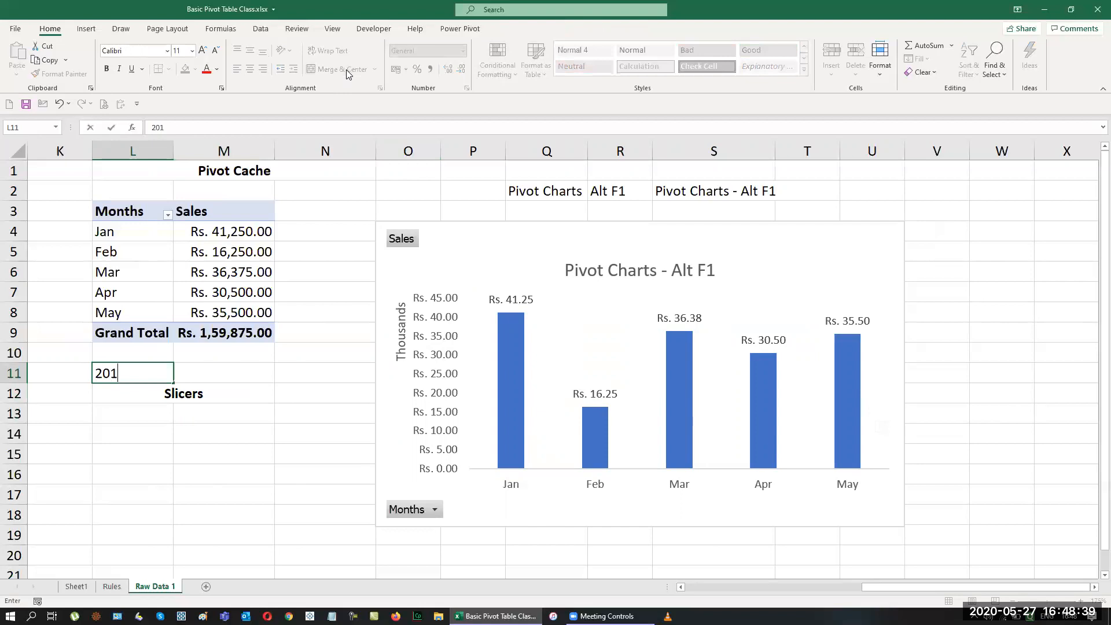
{"action": "type", "text": "0"}
{"action": "key", "text": "Return"}
{"action": "key", "text": "Up"}
{"action": "type", "text": "After 201"}
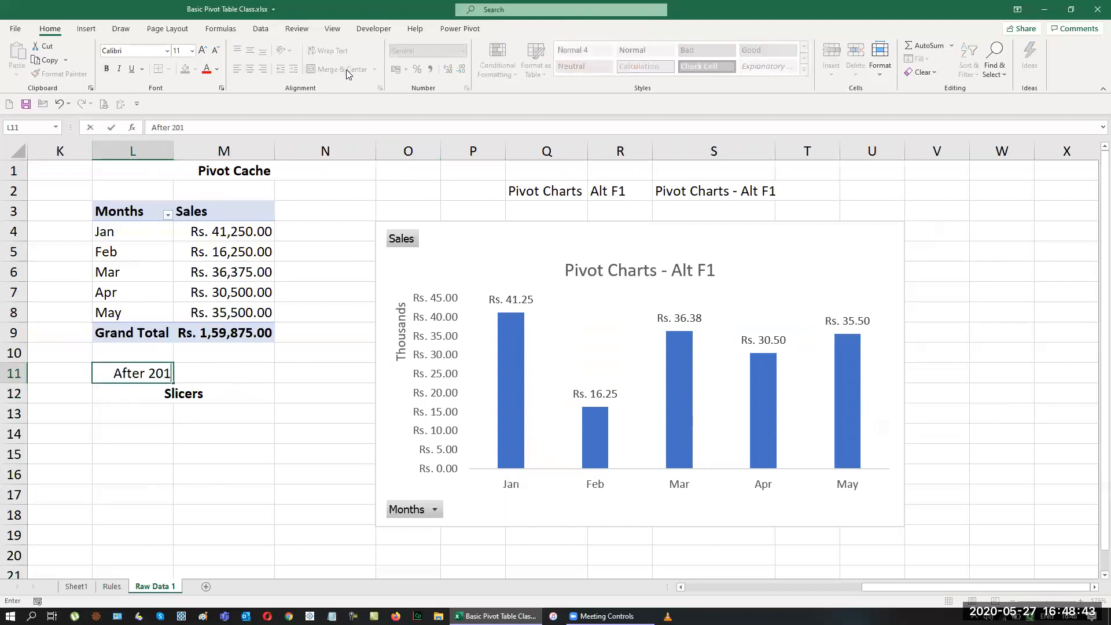
{"action": "type", "text": "0"}
{"action": "key", "text": "Return"}
{"action": "key", "text": "Up"}
{"action": "key", "text": "shift+Right"}
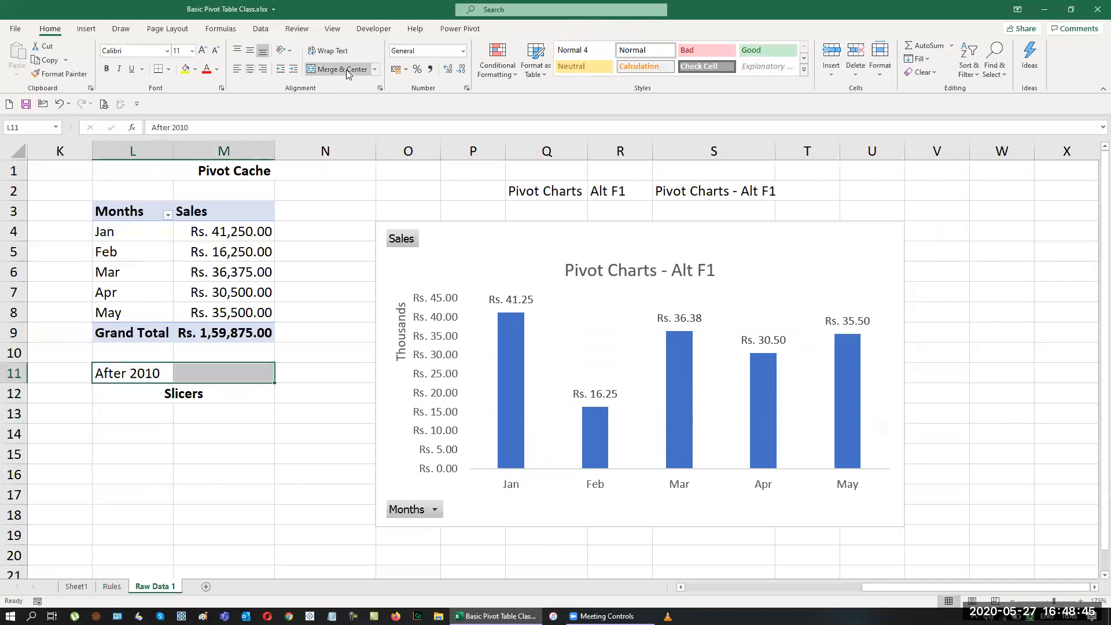
{"action": "left_click", "coordinate": [341, 70]}
{"action": "key", "text": "ctrl+b"}
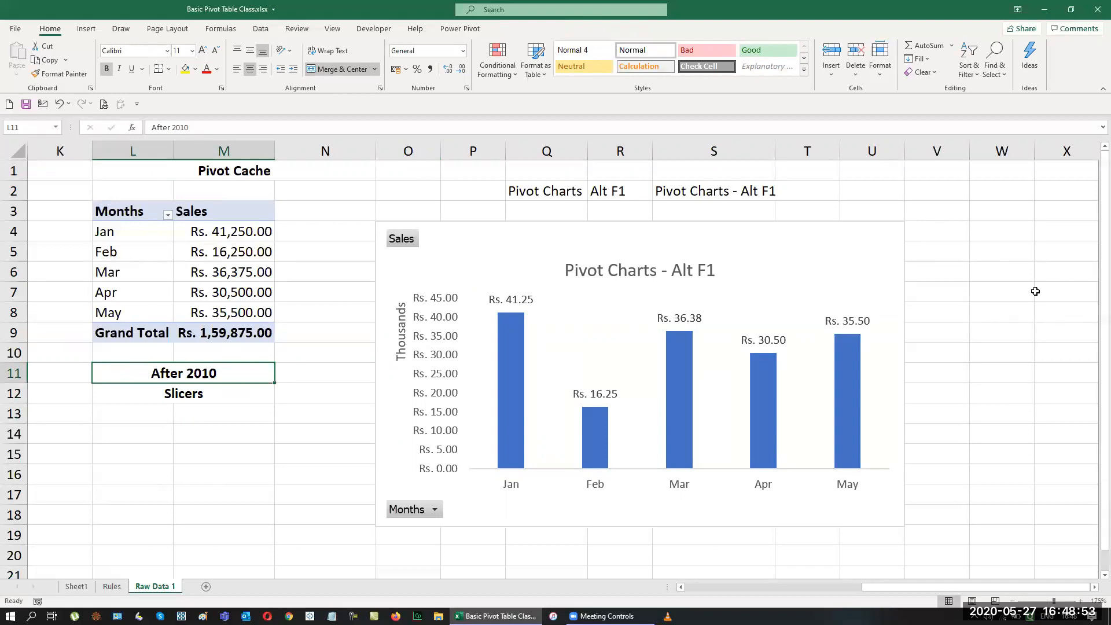
Hide all field buttons on the PivotChart
{"action": "left_click", "coordinate": [123, 418]}
{"action": "left_click", "coordinate": [435, 510]}
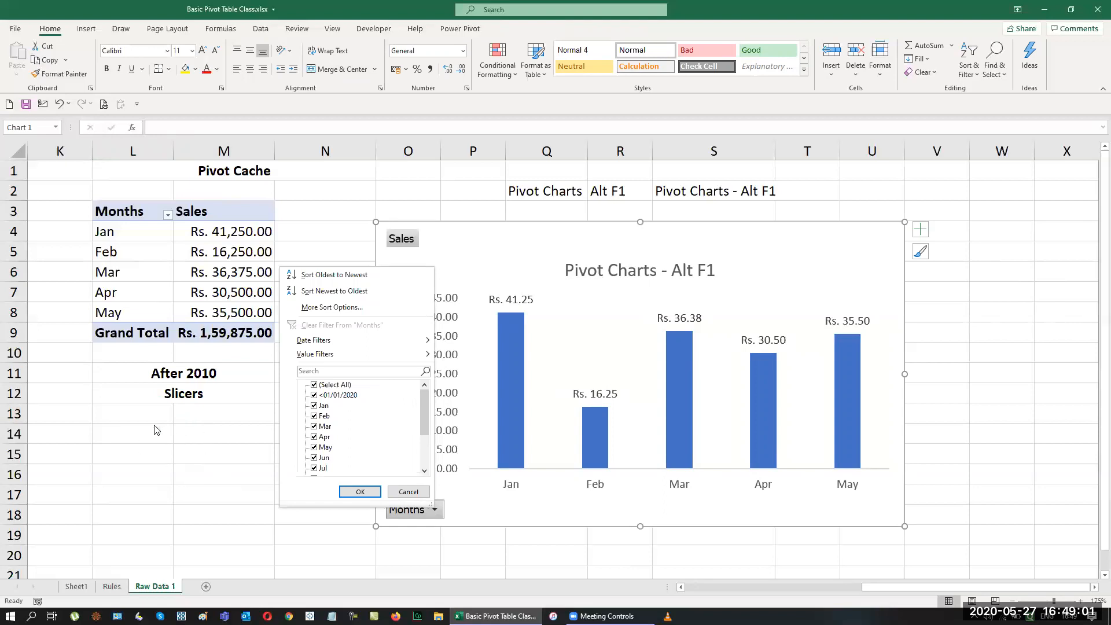
{"action": "left_click", "coordinate": [407, 492]}
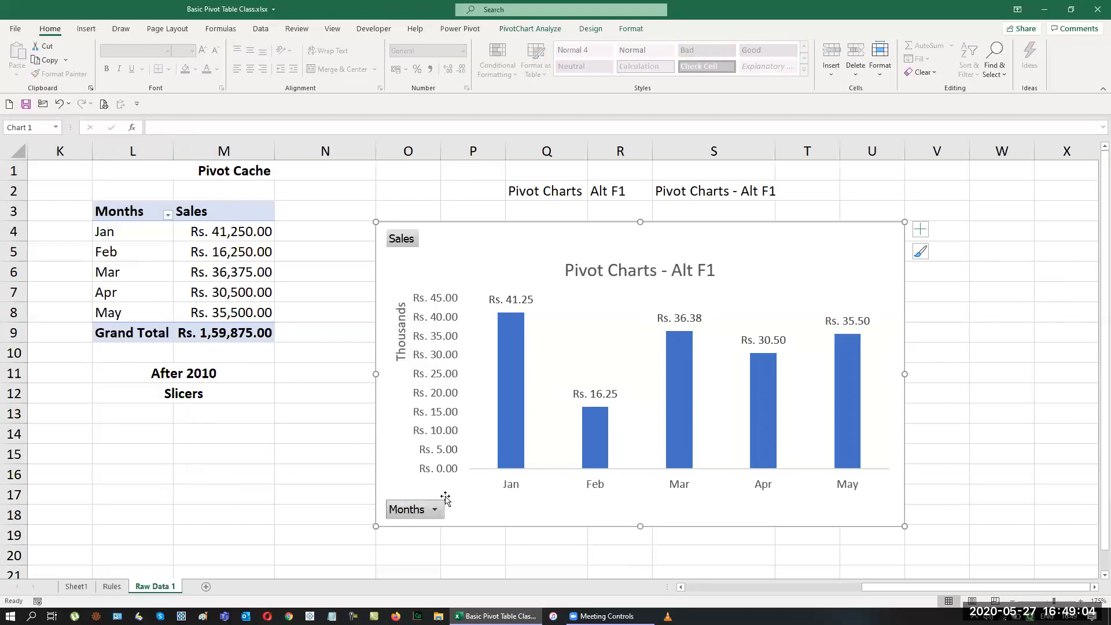
{"action": "right_click", "coordinate": [419, 513]}
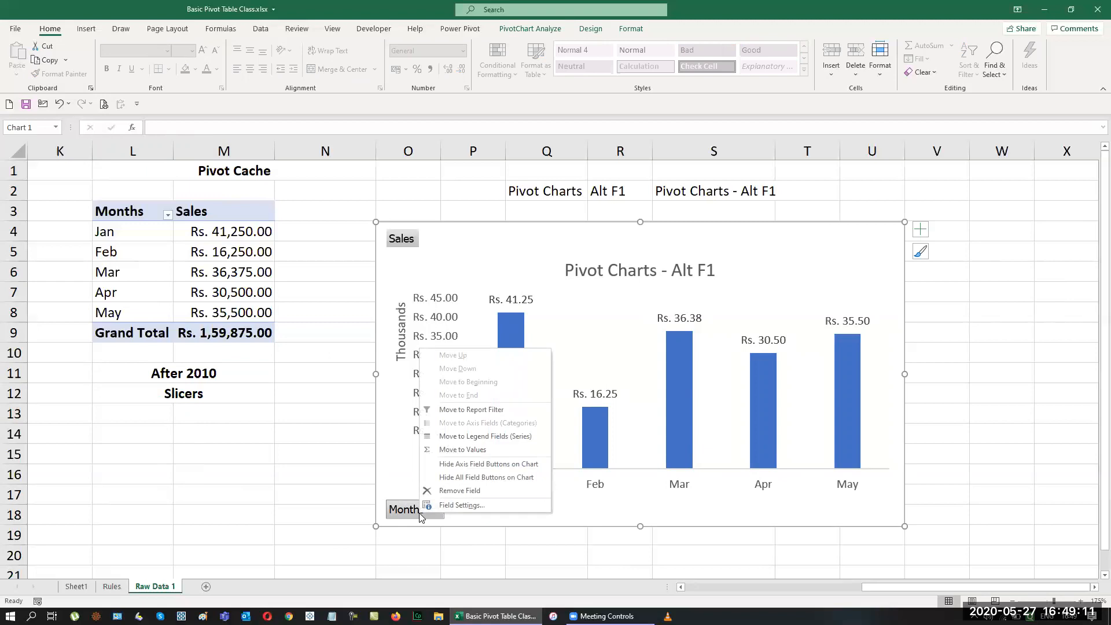
{"action": "left_click", "coordinate": [453, 478]}
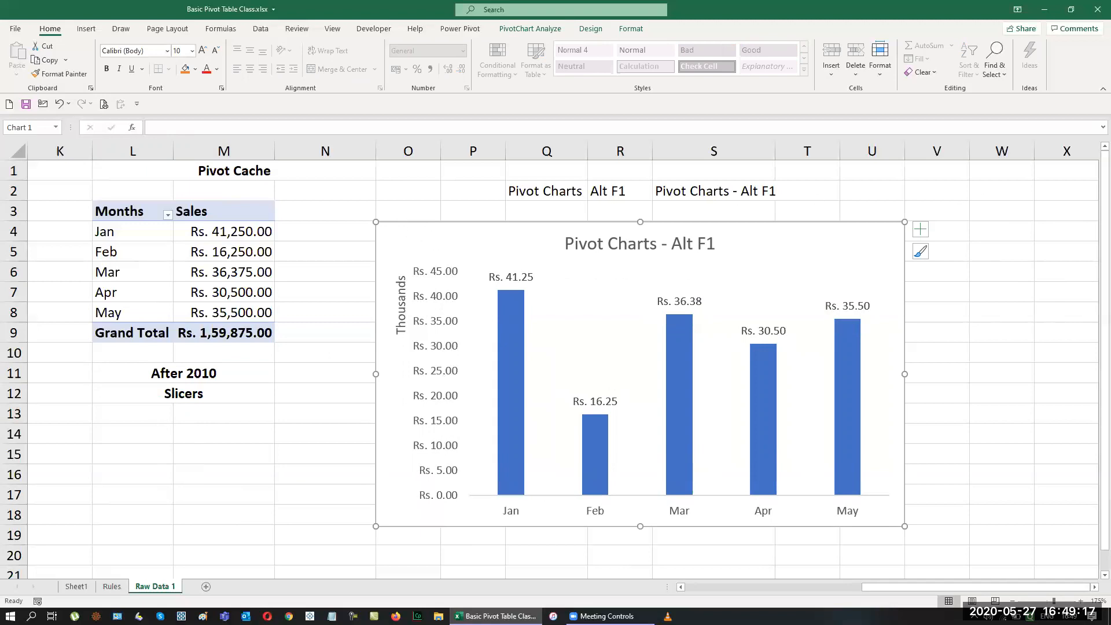
{"action": "key", "text": "ctrl+z"}
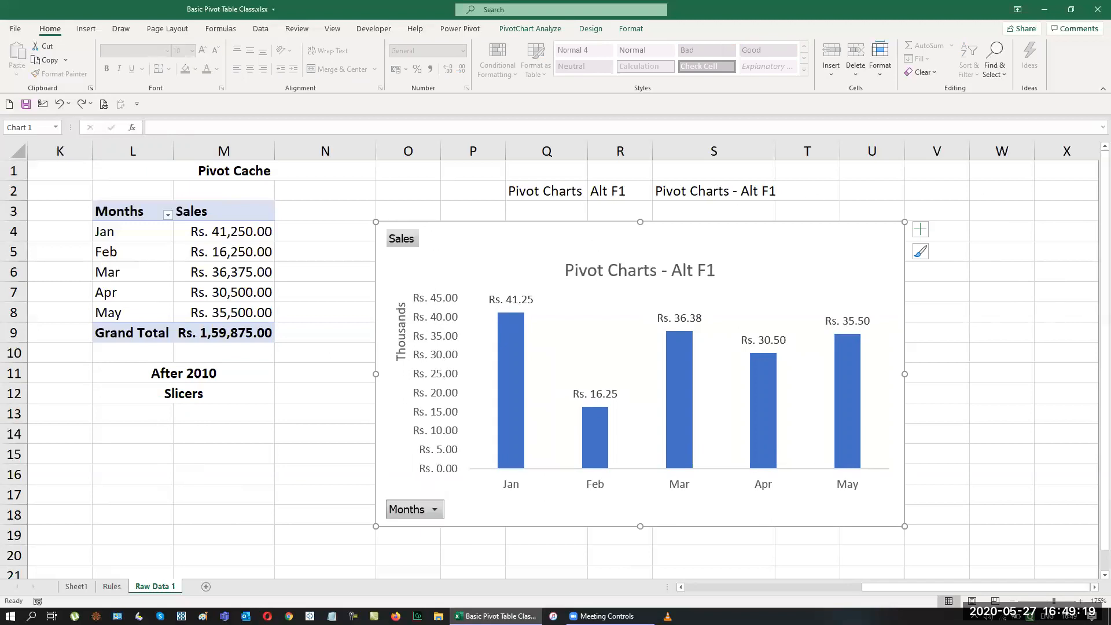
{"action": "key", "text": "ctrl+y"}
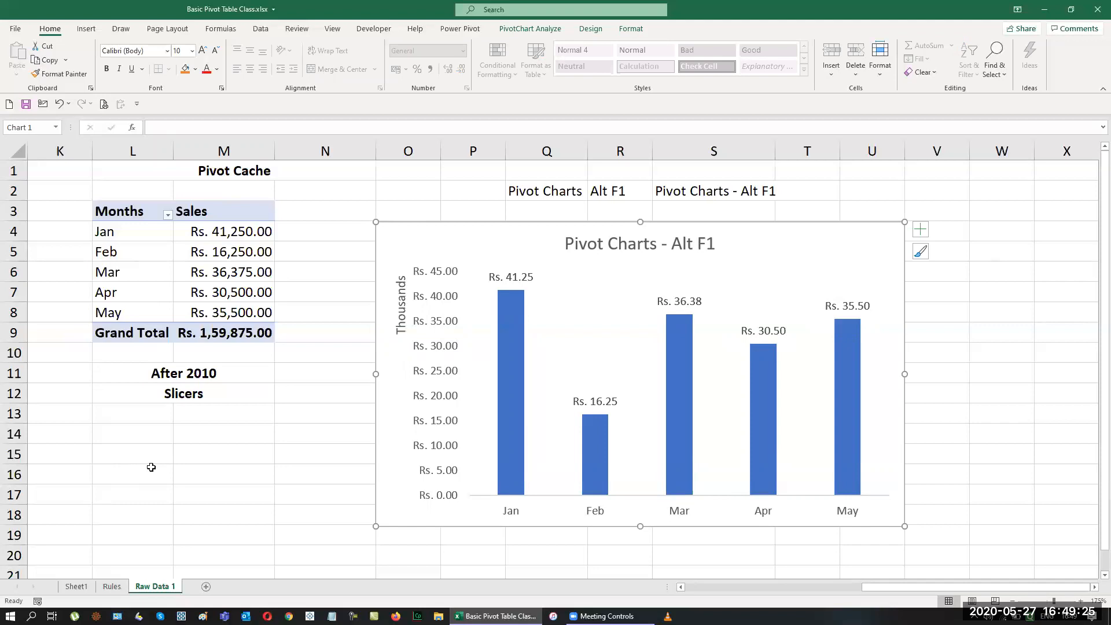
Insert a slicer for the Months field of the PivotTable
{"action": "left_click", "coordinate": [143, 211]}
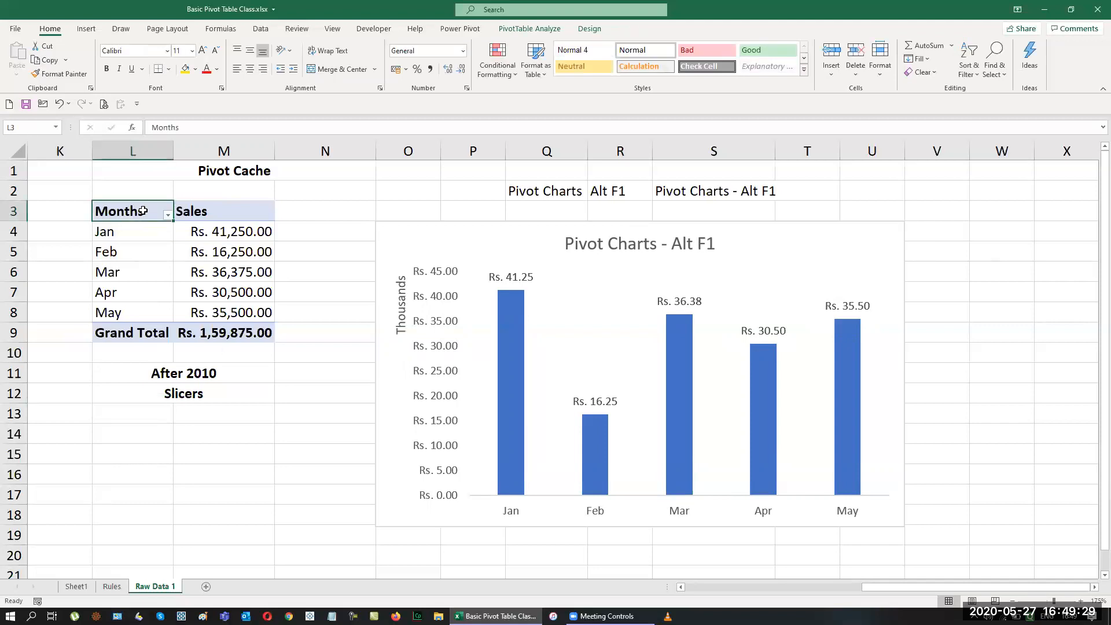
{"action": "left_click", "coordinate": [390, 230]}
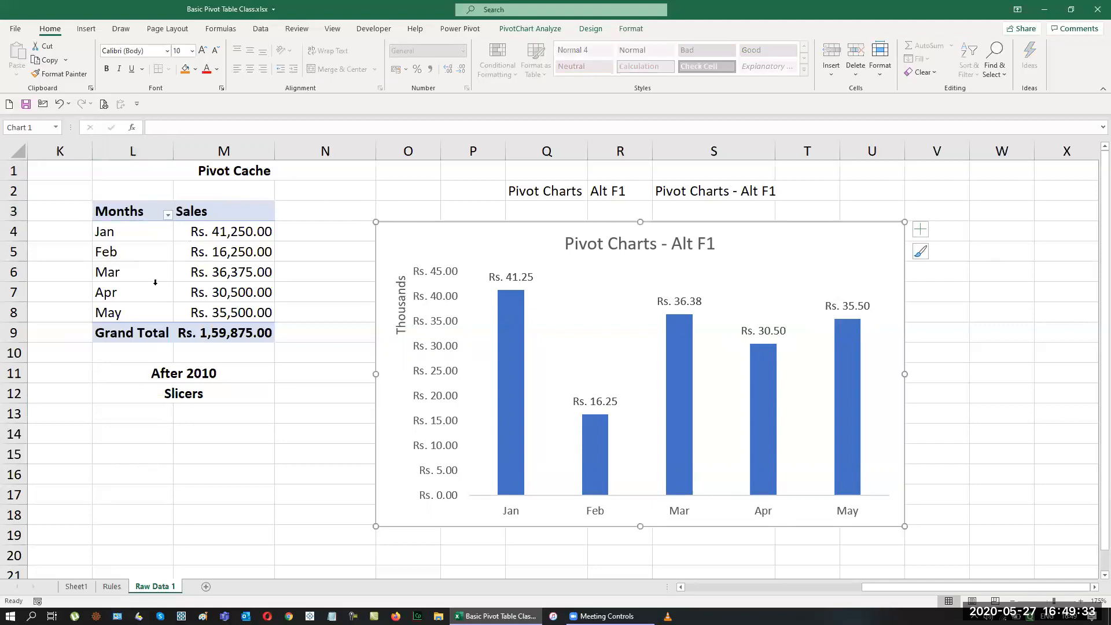
{"action": "left_click", "coordinate": [530, 29]}
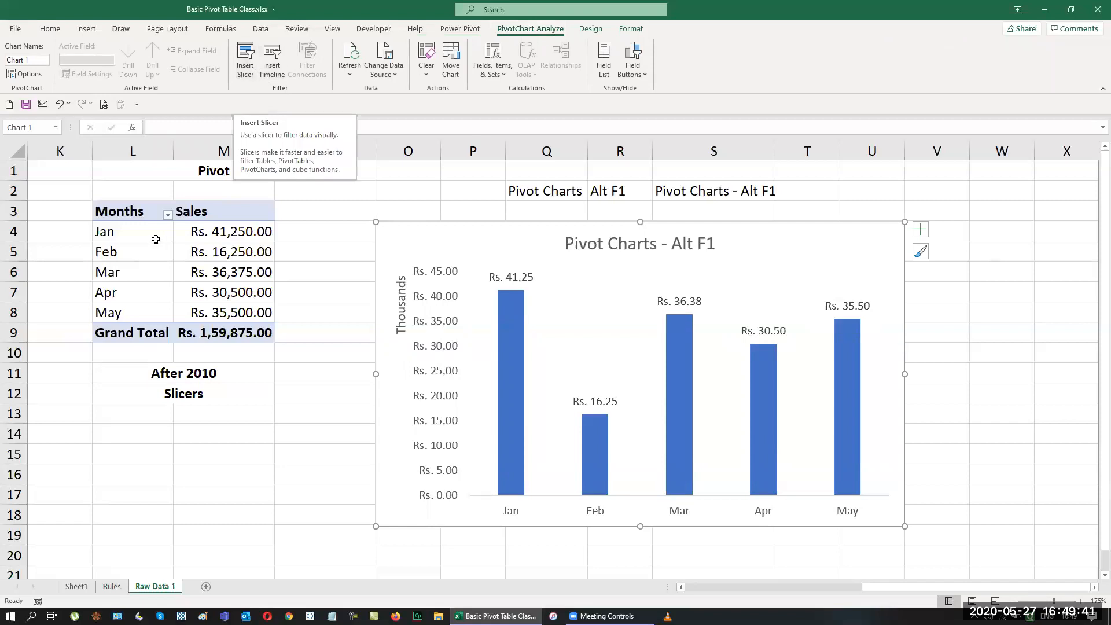
{"action": "left_click", "coordinate": [134, 213]}
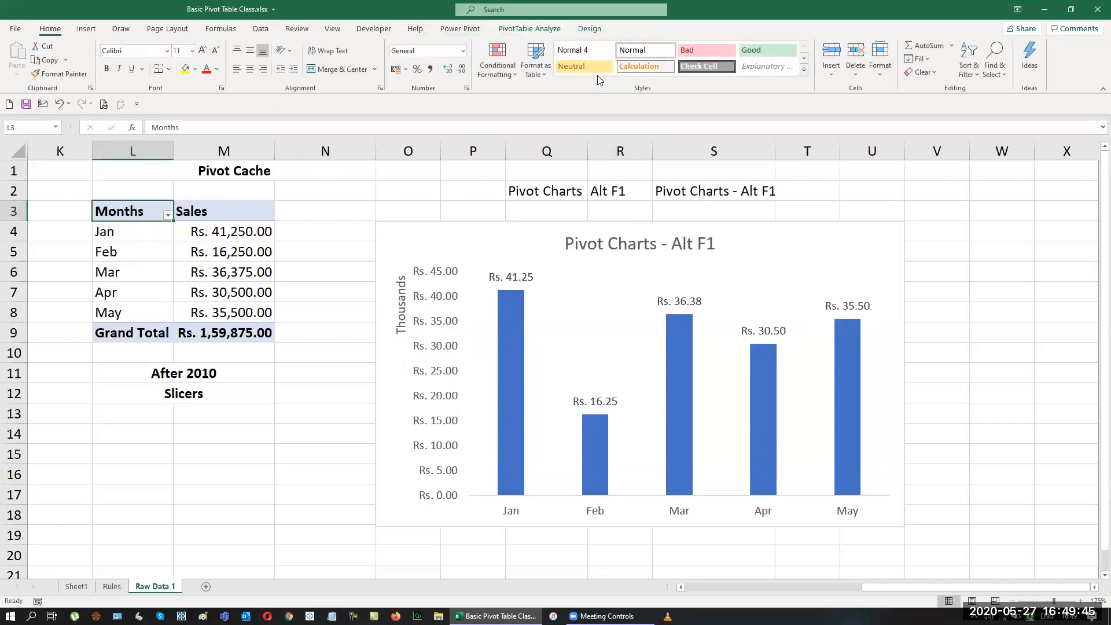
{"action": "left_click", "coordinate": [529, 30]}
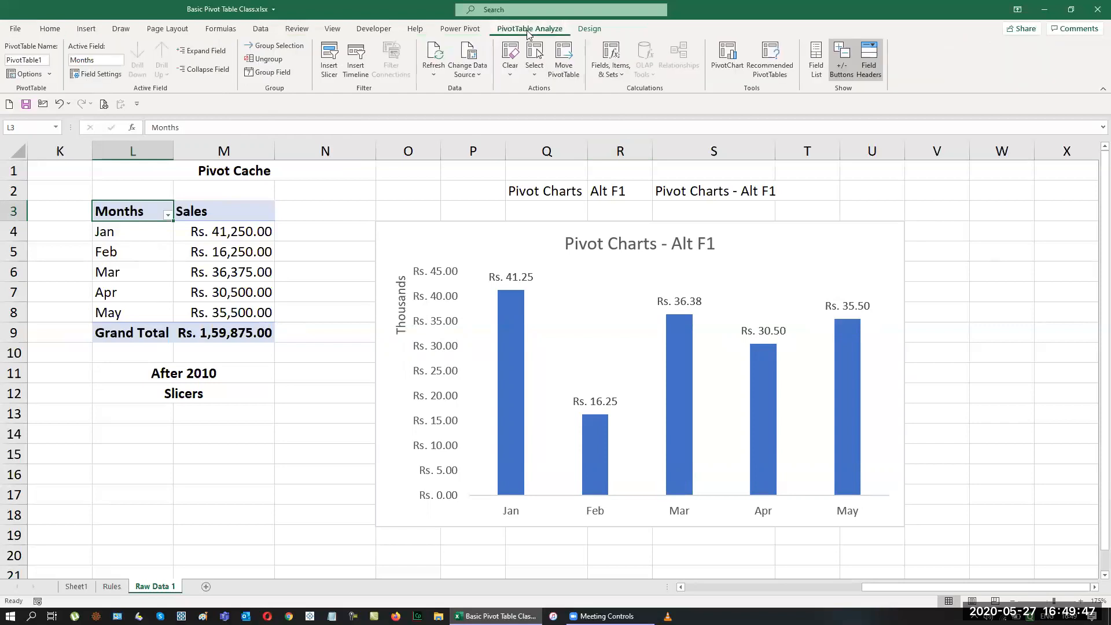
{"action": "left_click", "coordinate": [331, 72]}
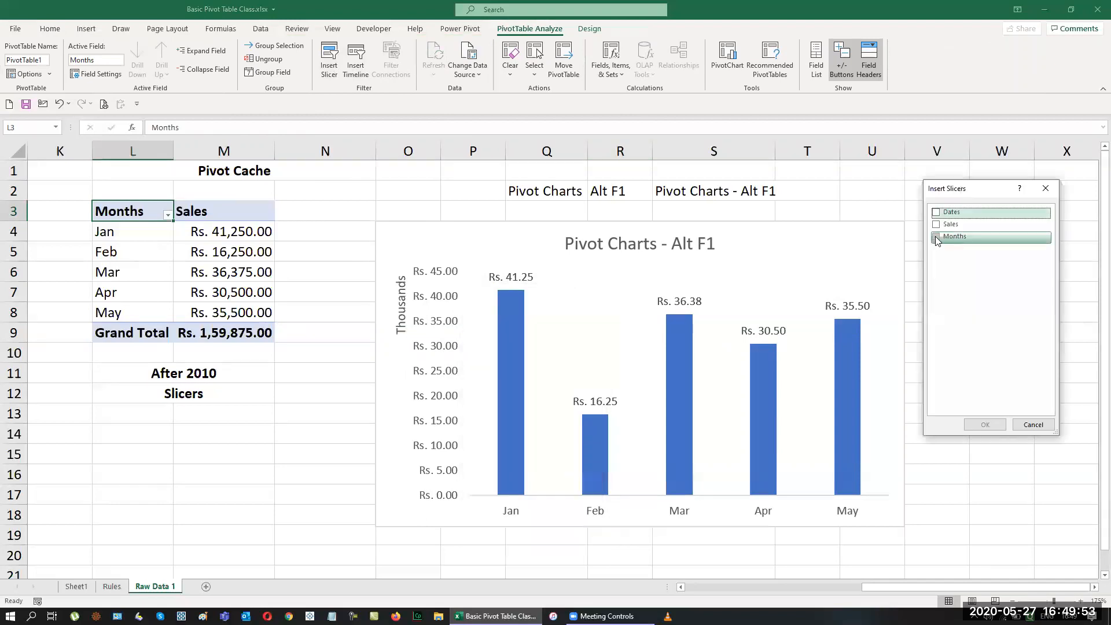
{"action": "left_click", "coordinate": [936, 236]}
{"action": "left_click", "coordinate": [986, 425]}
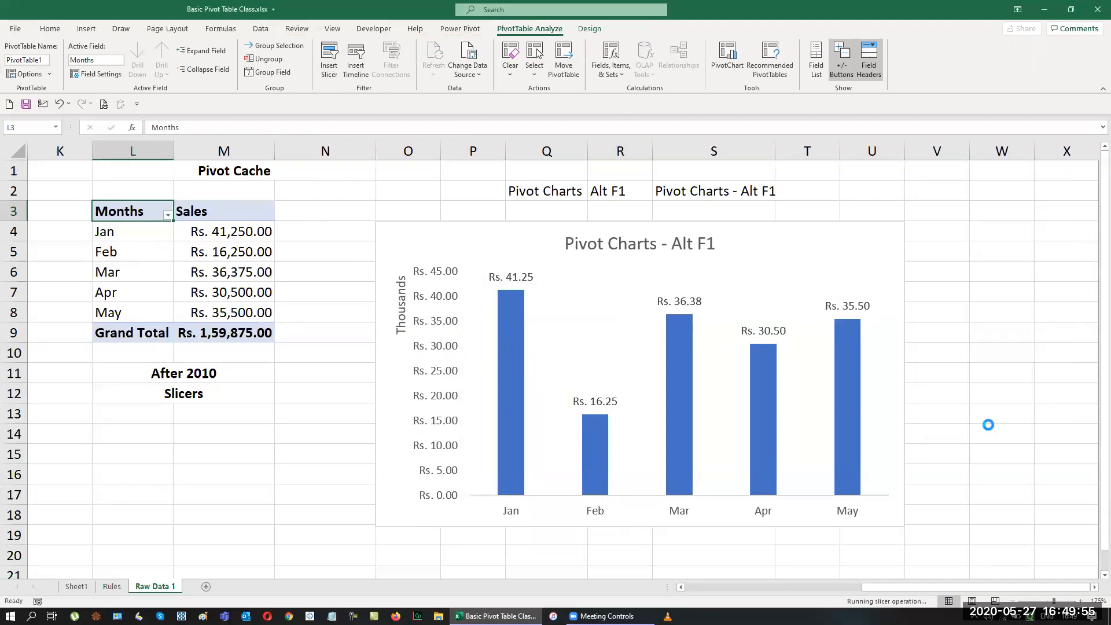
Configure the Months slicer to hide items with no data
{"action": "left_click_drag", "start_coordinate": [658, 317], "coordinate": [653, 285]}
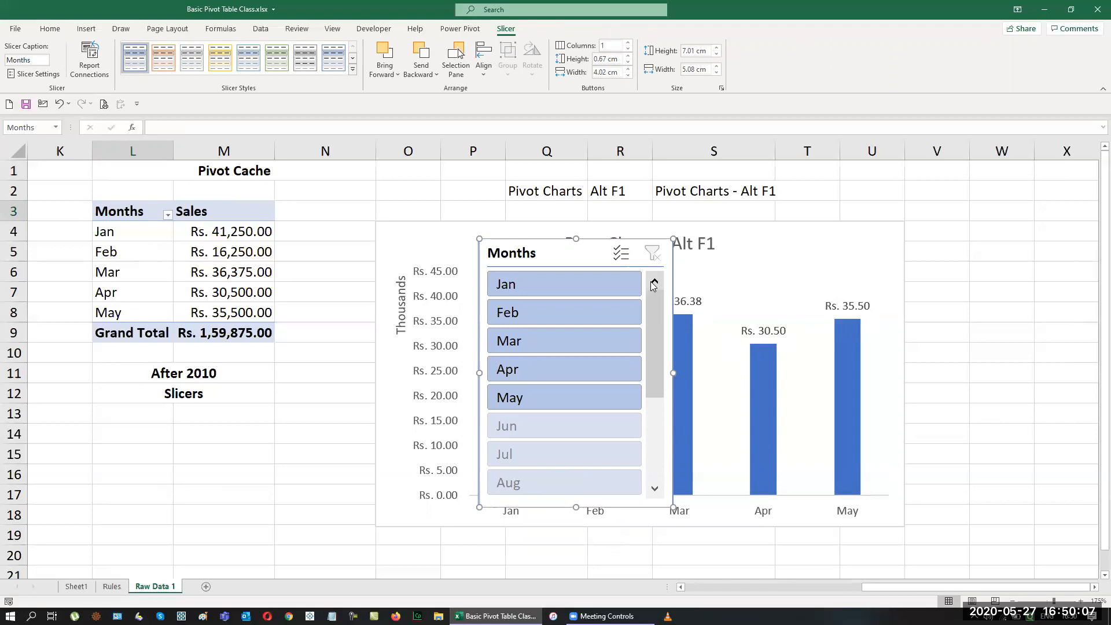
{"action": "right_click", "coordinate": [521, 257]}
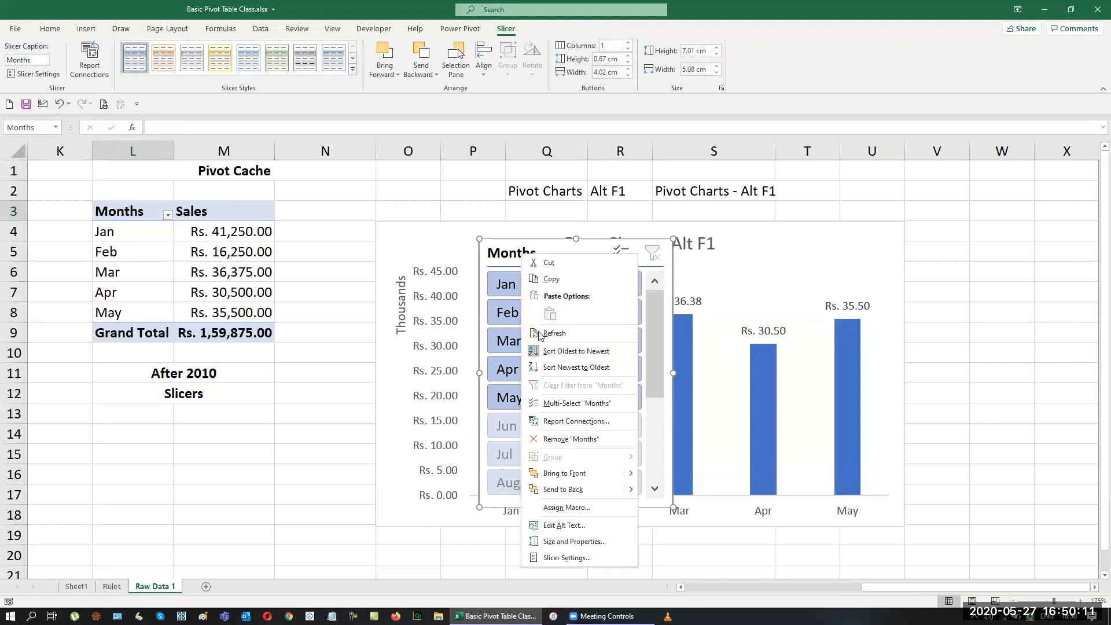
{"action": "left_click", "coordinate": [559, 559]}
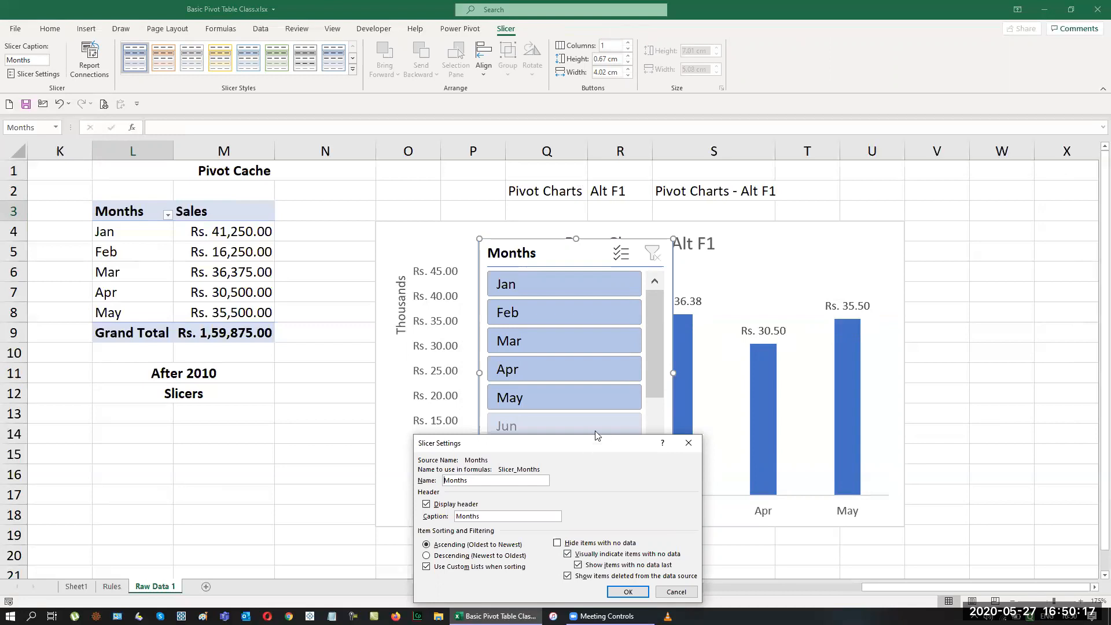
{"action": "left_click_drag", "start_coordinate": [583, 443], "coordinate": [676, 244]}
{"action": "left_click", "coordinate": [650, 345]}
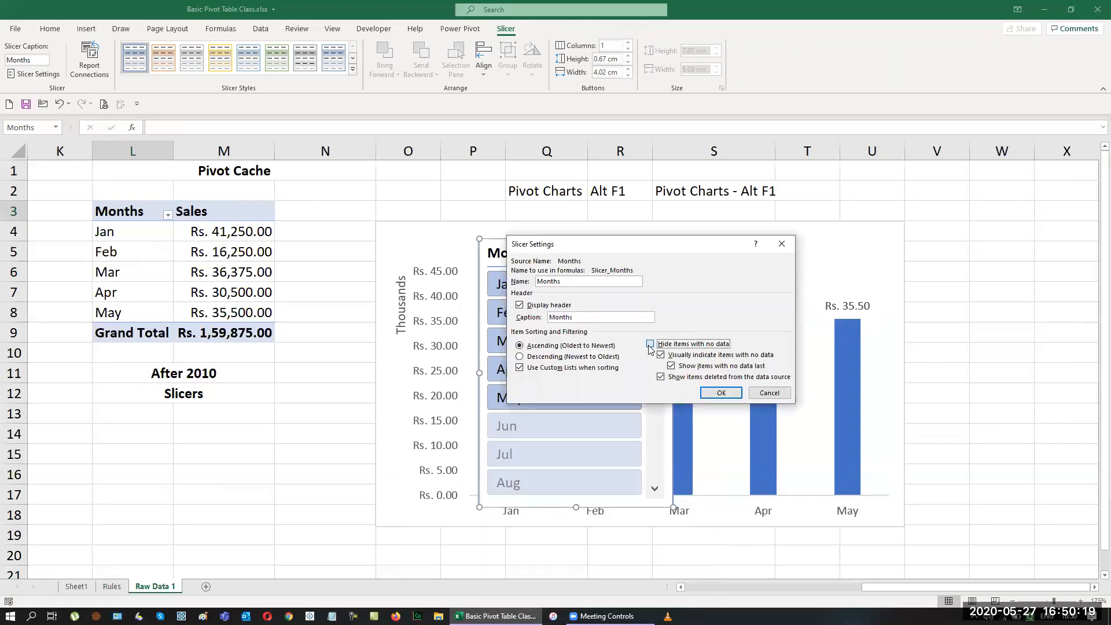
{"action": "left_click", "coordinate": [723, 393]}
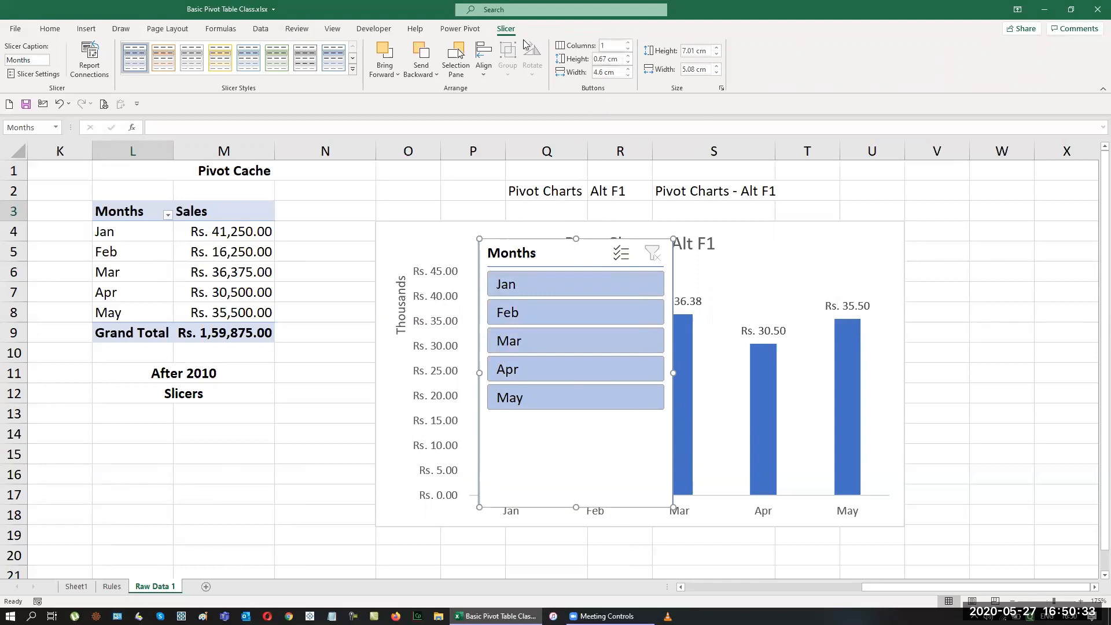
Arrange the Months slicer's buttons in 3 columns and shorten the slicer to about 2.58 cm high
{"action": "left_click", "coordinate": [628, 43]}
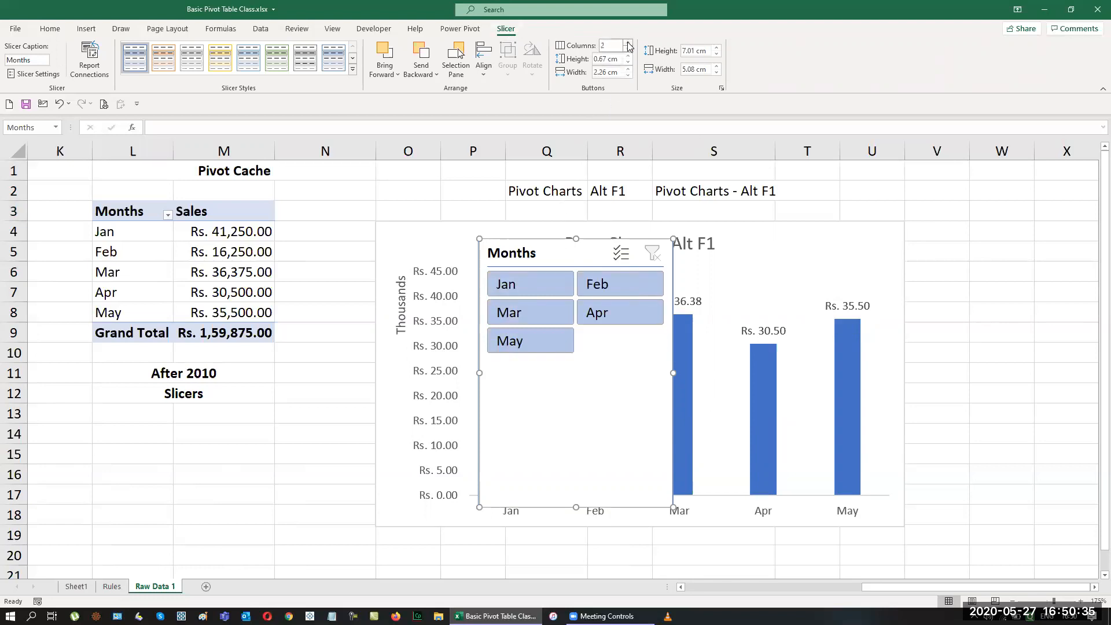
{"action": "left_click", "coordinate": [628, 43]}
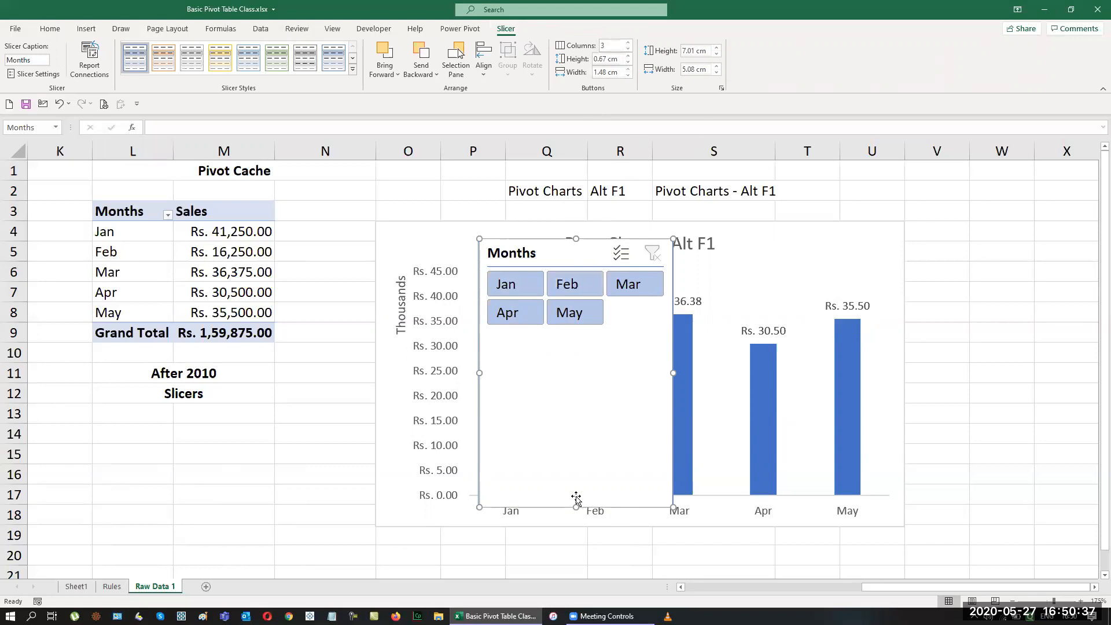
{"action": "left_click_drag", "start_coordinate": [575, 508], "coordinate": [586, 336]}
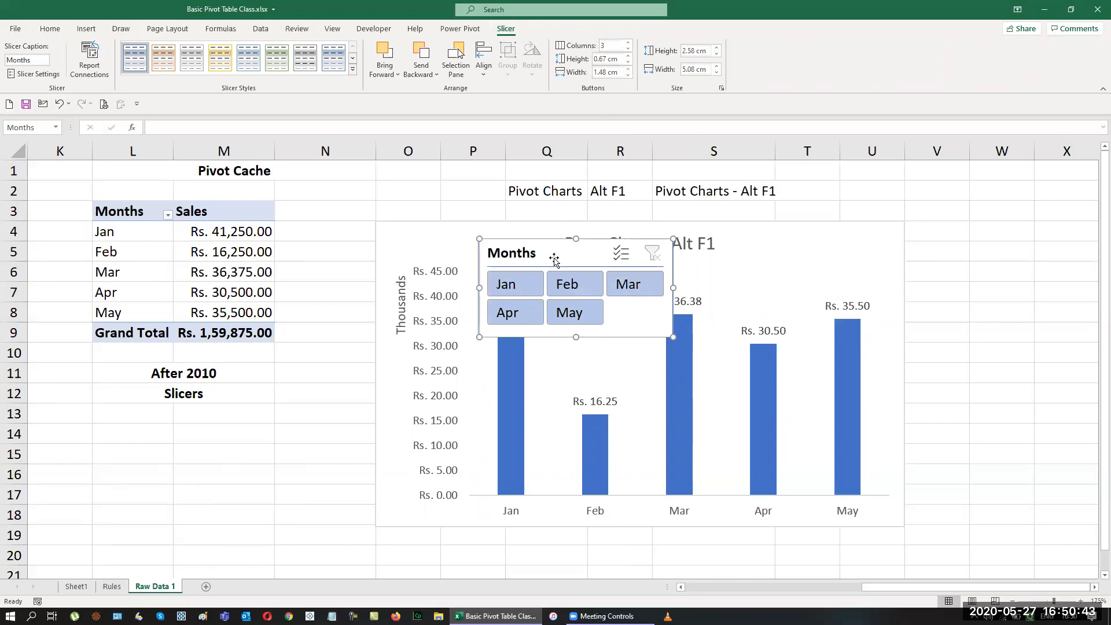
Apply the dark blue style to the Months slicer and place it directly below the Slicers heading
{"action": "left_click", "coordinate": [353, 69]}
{"action": "left_click", "coordinate": [135, 127]}
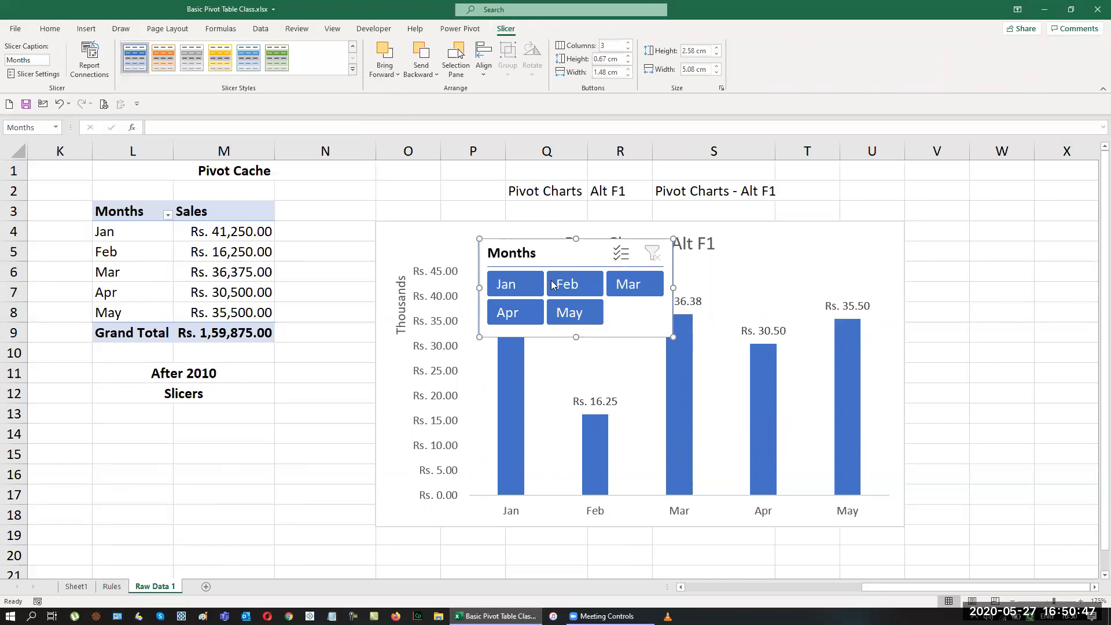
{"action": "left_click_drag", "start_coordinate": [544, 254], "coordinate": [146, 421]}
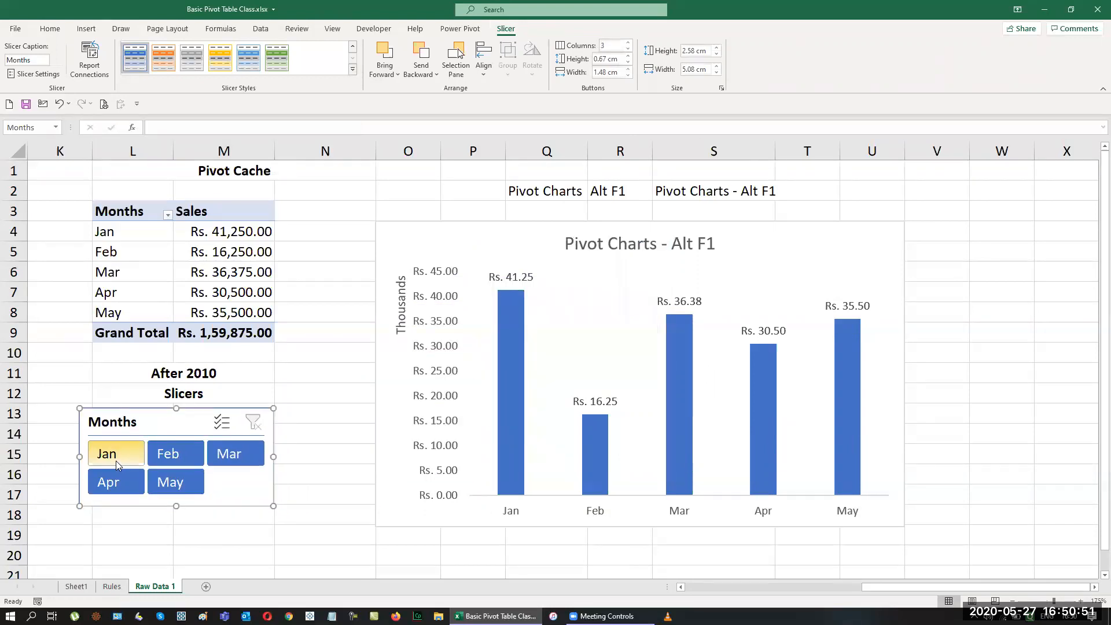
Filter the PivotTable and chart with the Months slicer to Jan alone and to Feb alone, and clear the filter
{"action": "left_click", "coordinate": [113, 452]}
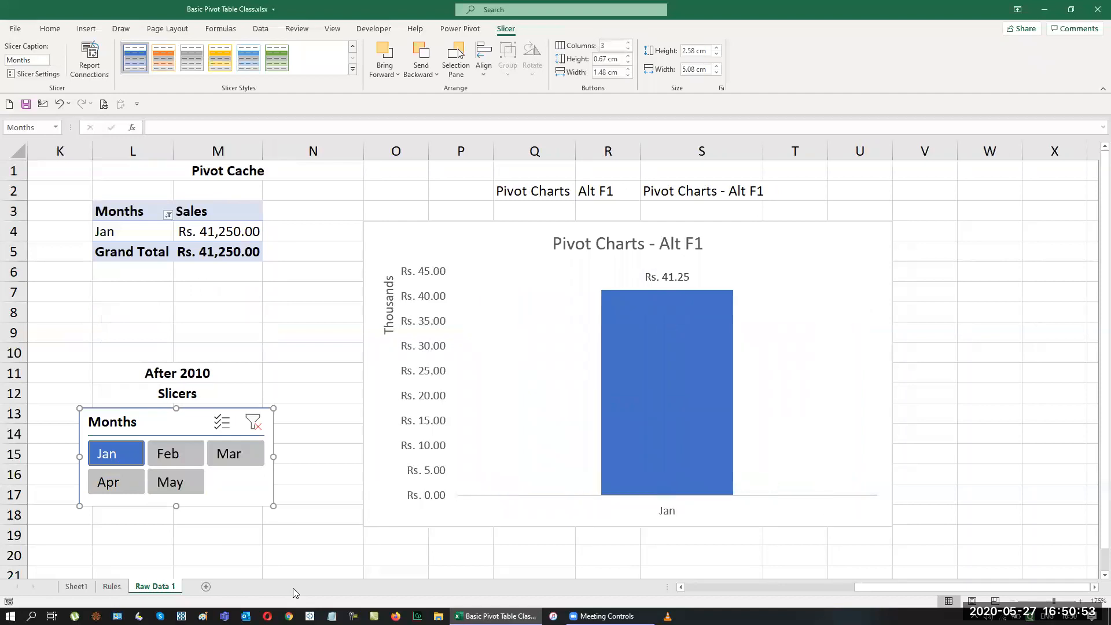
{"action": "left_click", "coordinate": [176, 458]}
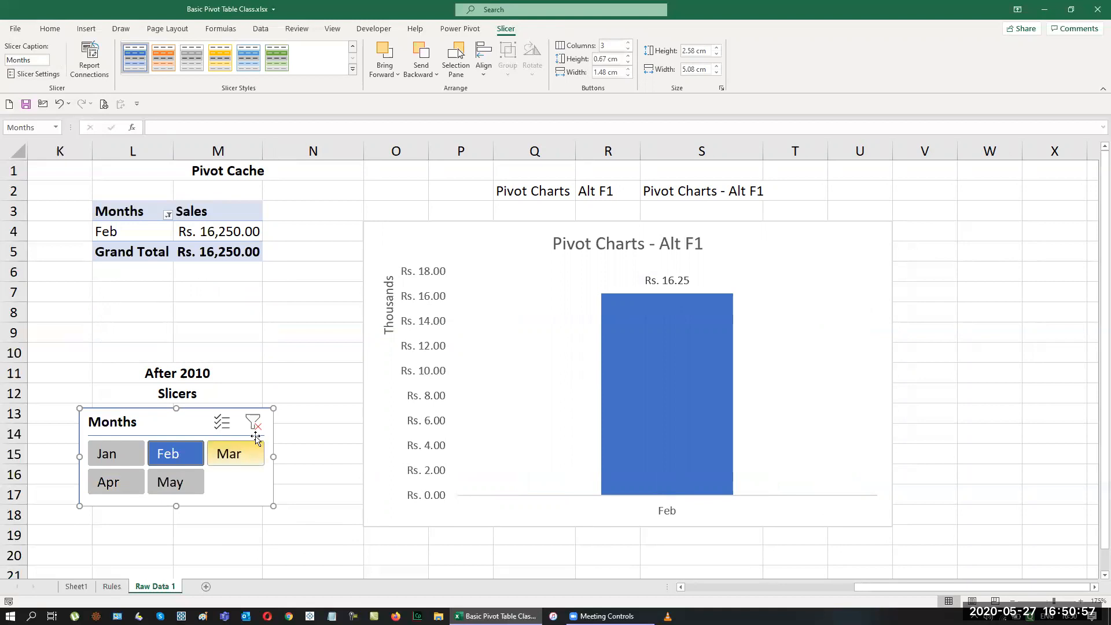
{"action": "left_click", "coordinate": [253, 422]}
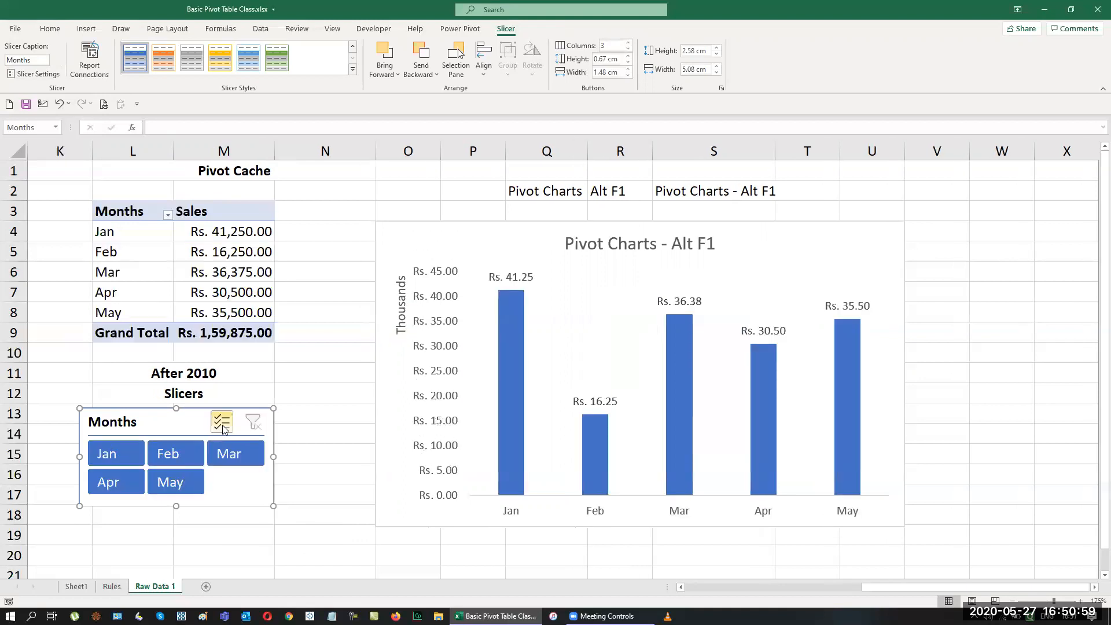
Use the Months slicer's multi-select mode to exclude Mar and May, switch the mode off and clear the filter
{"action": "left_click", "coordinate": [222, 426]}
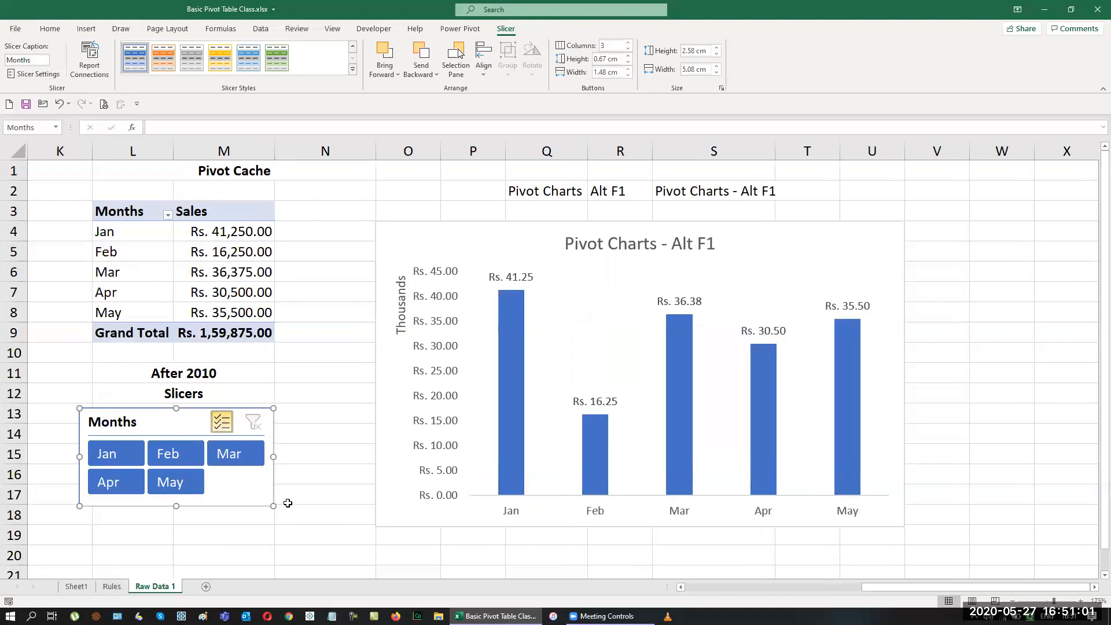
{"action": "left_click", "coordinate": [238, 463]}
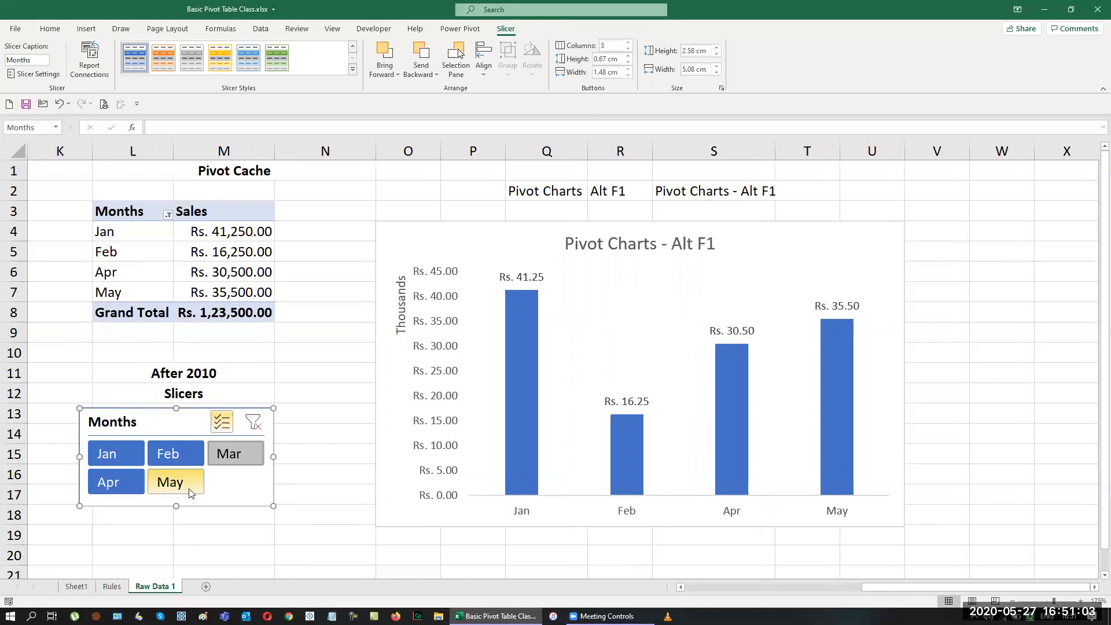
{"action": "left_click", "coordinate": [169, 482]}
{"action": "left_click", "coordinate": [220, 424]}
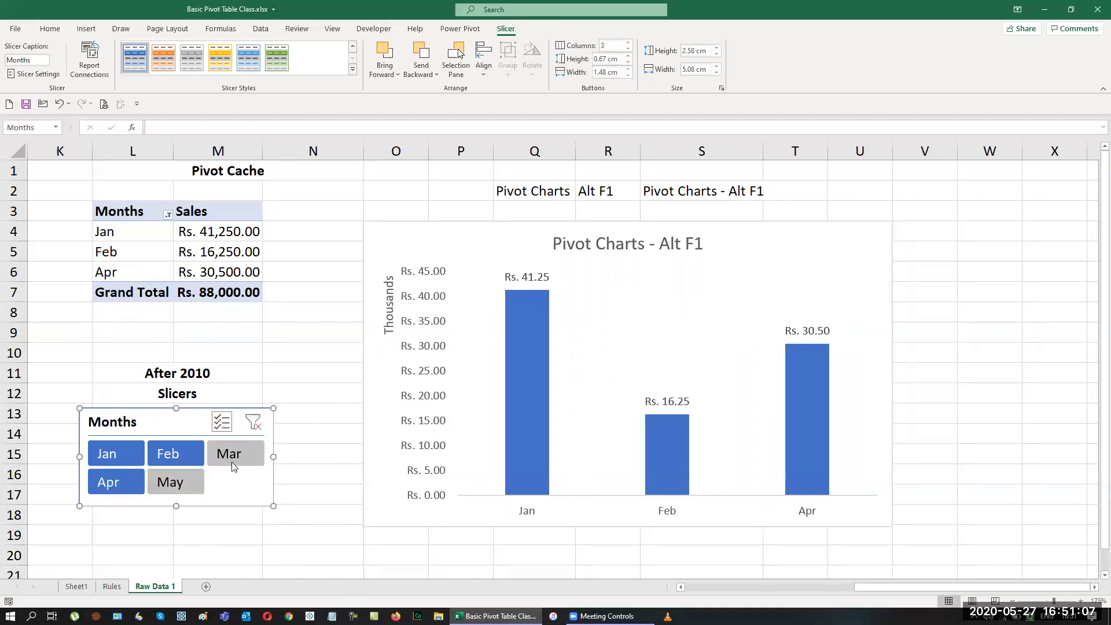
{"action": "left_click", "coordinate": [251, 424]}
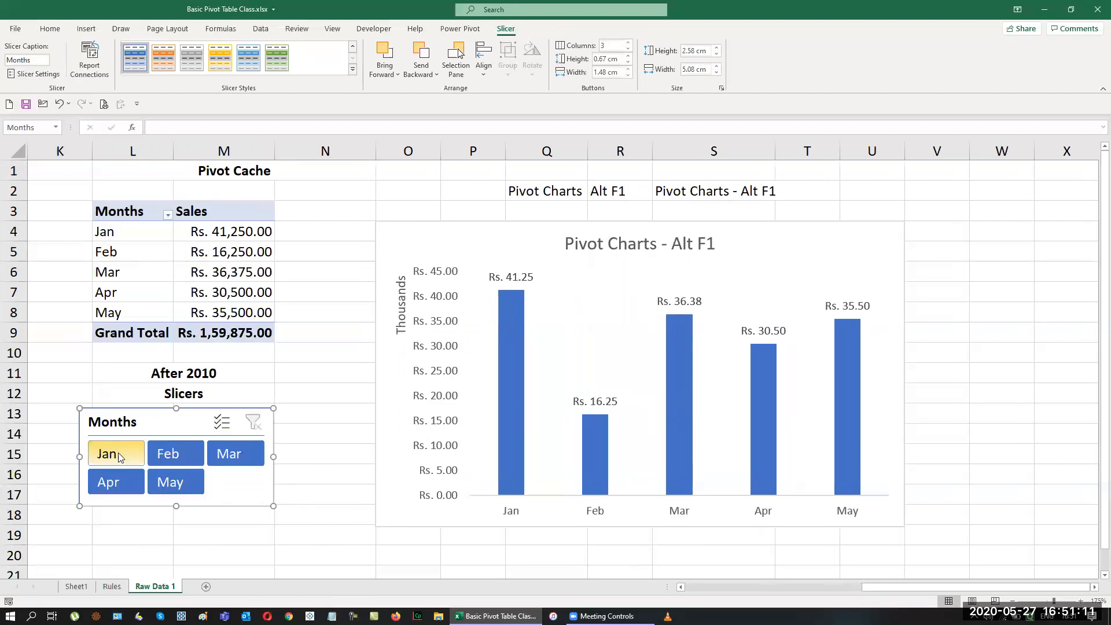
Filter the Months slicer to the adjoining months Mar through May in one selection and clear the filter
{"action": "left_click_drag", "start_coordinate": [128, 453], "coordinate": [201, 485]}
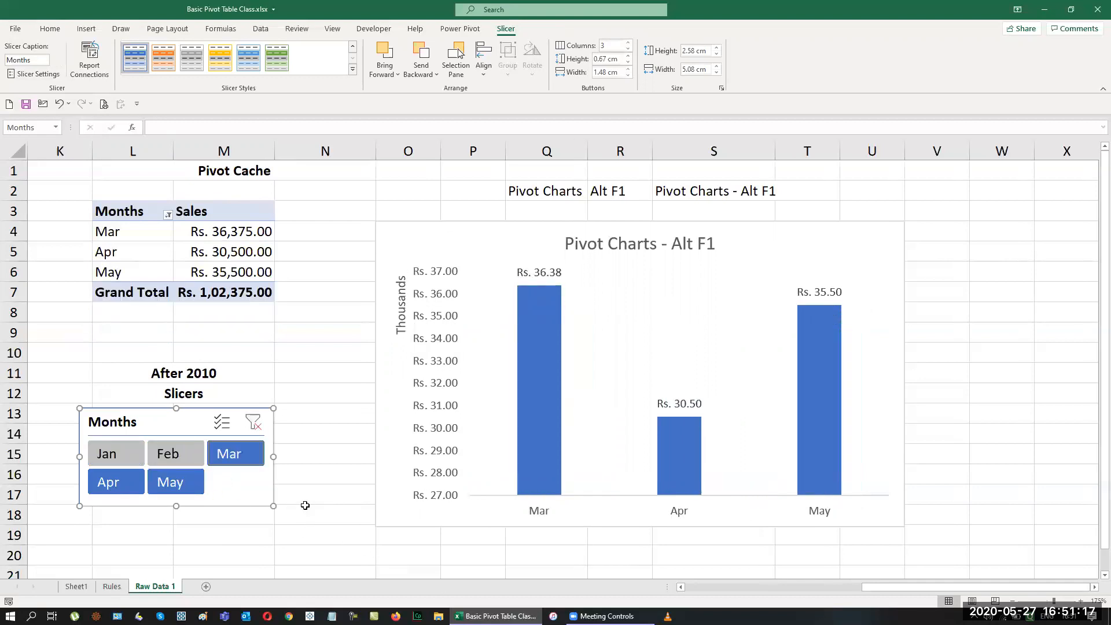
{"action": "left_click", "coordinate": [305, 501]}
{"action": "left_click", "coordinate": [257, 429]}
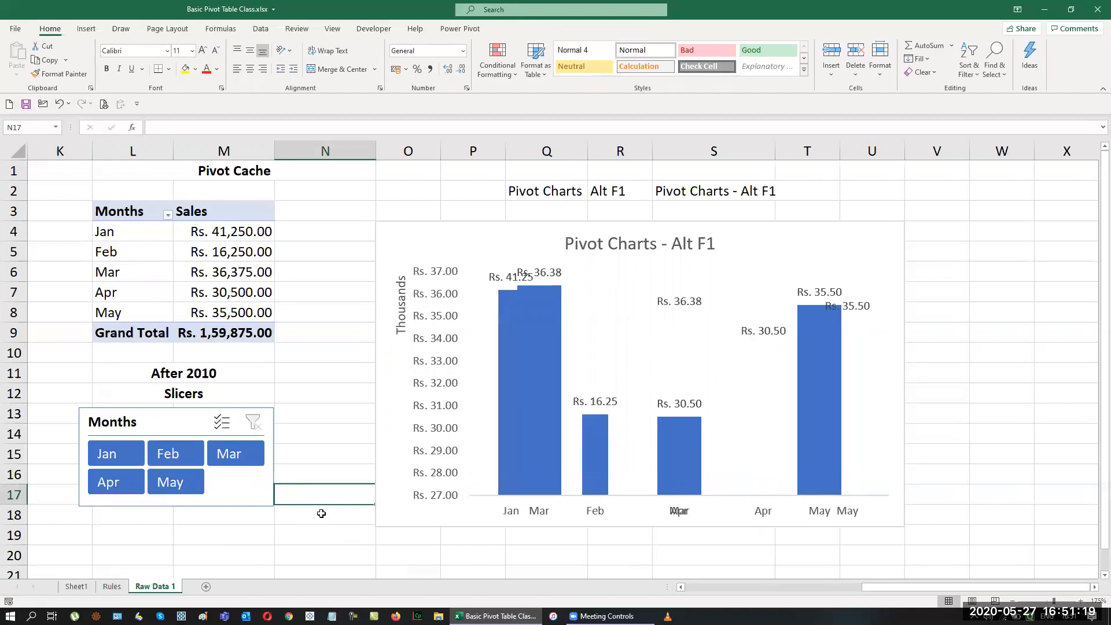
Add Feb and Mar individually to a Jan selection in the Months slicer, and clear the filter
{"action": "left_click", "coordinate": [116, 454]}
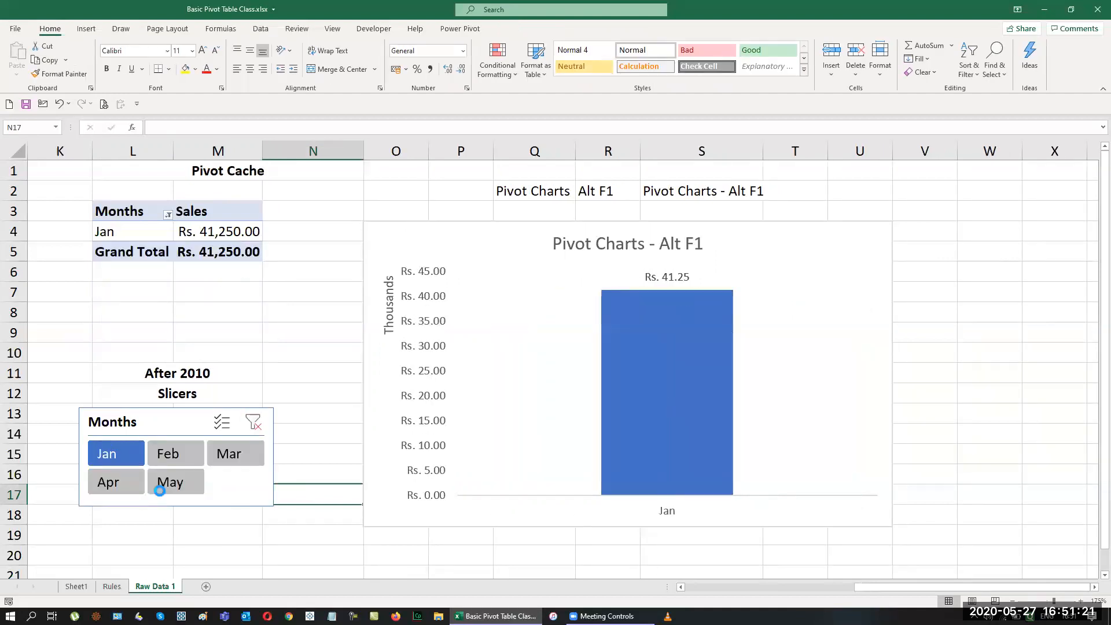
{"action": "left_click", "coordinate": [174, 460], "text": "ctrl"}
{"action": "left_click", "coordinate": [230, 455], "text": "ctrl"}
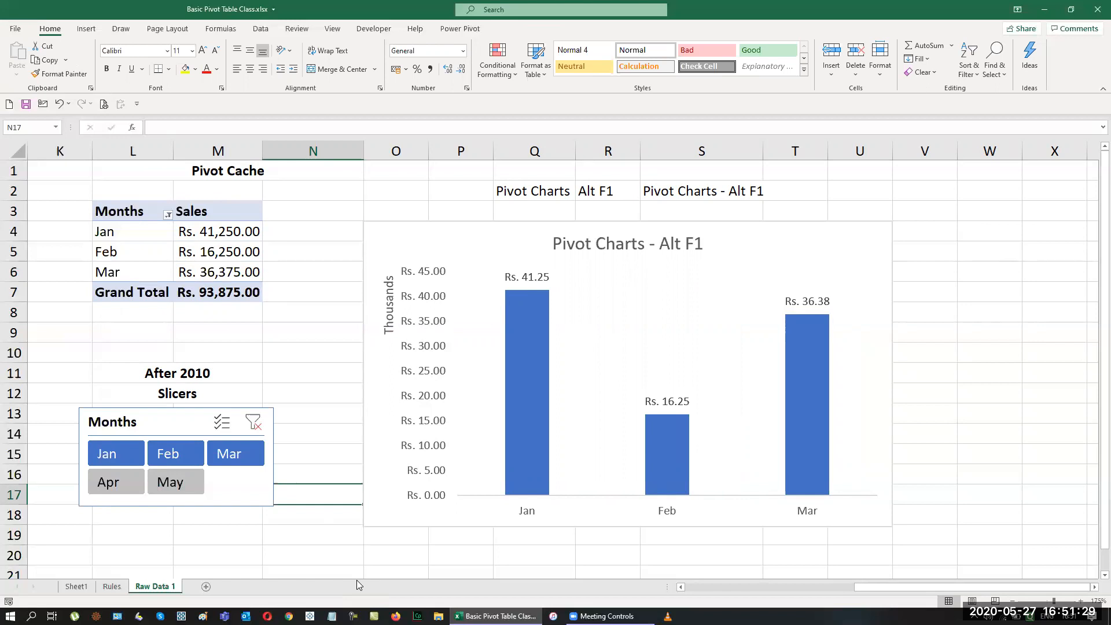
{"action": "left_click", "coordinate": [255, 431]}
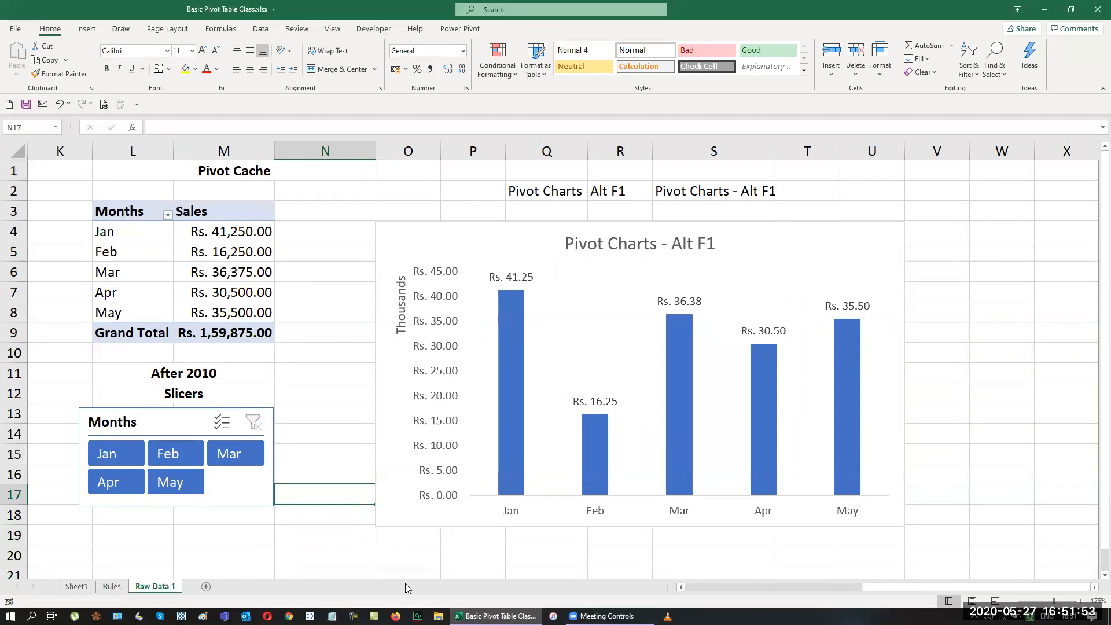
Look over the source data on the Raw Data 1 sheet and the course overview on Sheet1
{"action": "left_click_drag", "start_coordinate": [961, 587], "coordinate": [785, 592]}
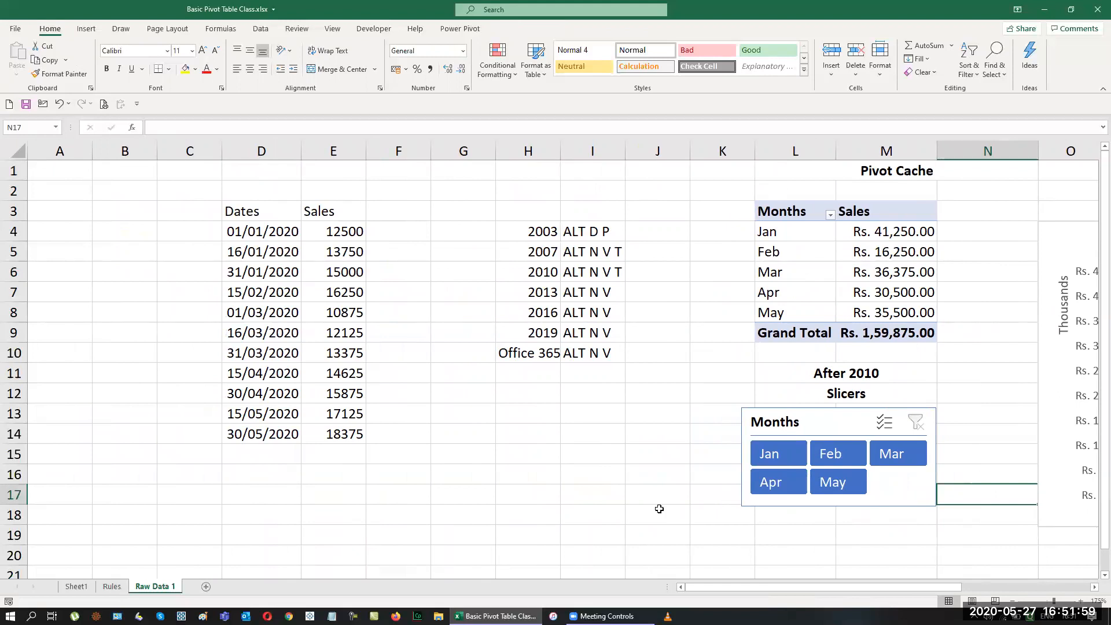
{"action": "left_click", "coordinate": [659, 509]}
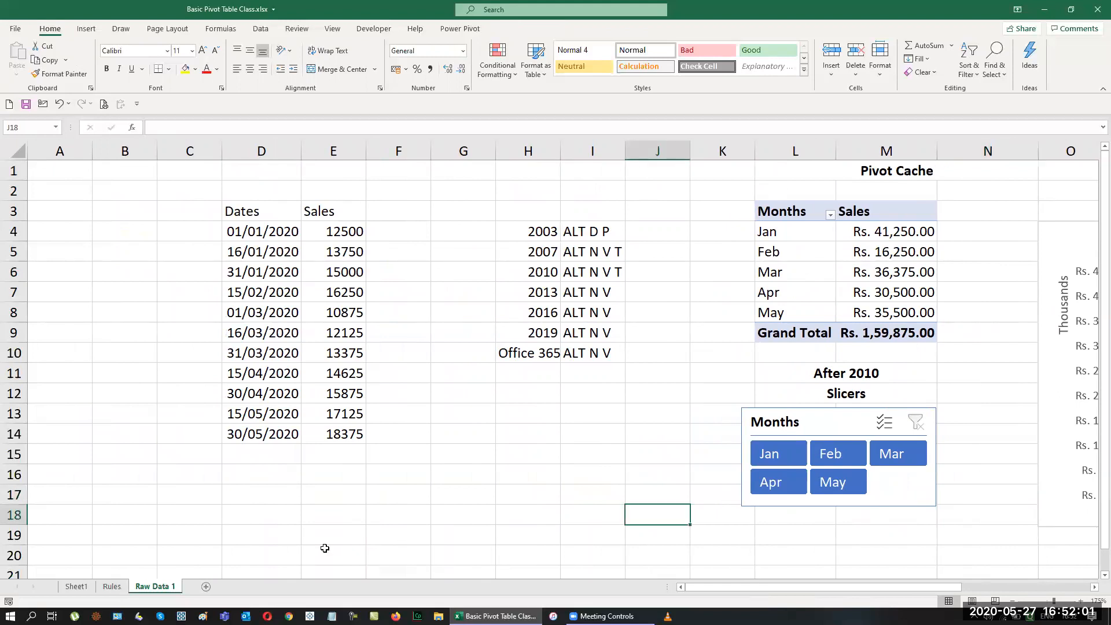
{"action": "left_click", "coordinate": [76, 587]}
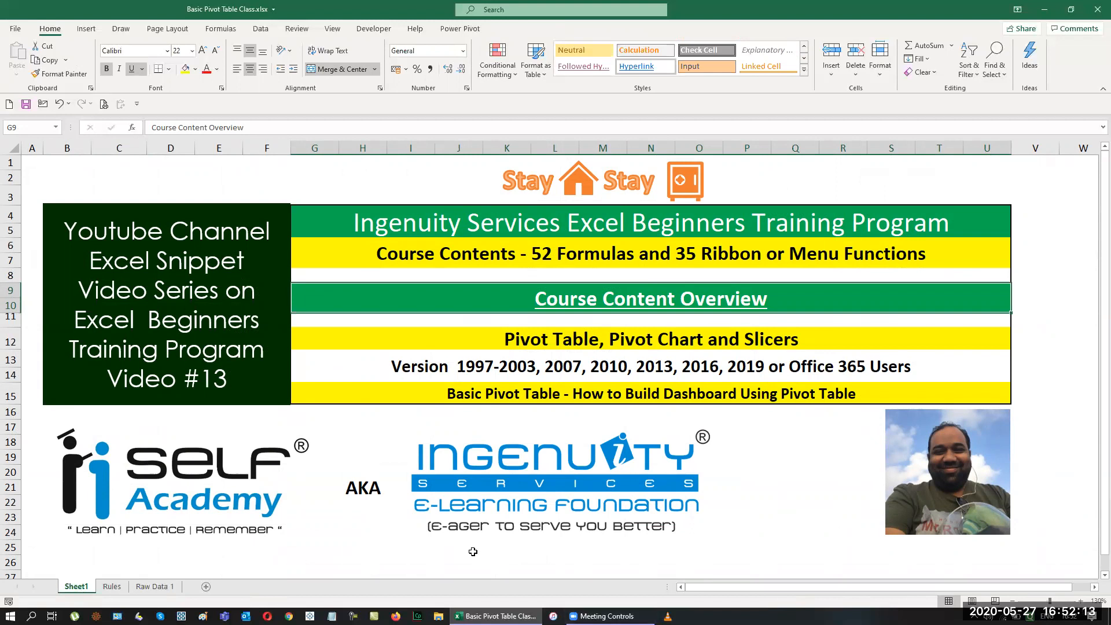
Open the workbook Raw Data.xlsx from the Excel Classes folder on the desktop
{"action": "left_click", "coordinate": [1044, 9]}
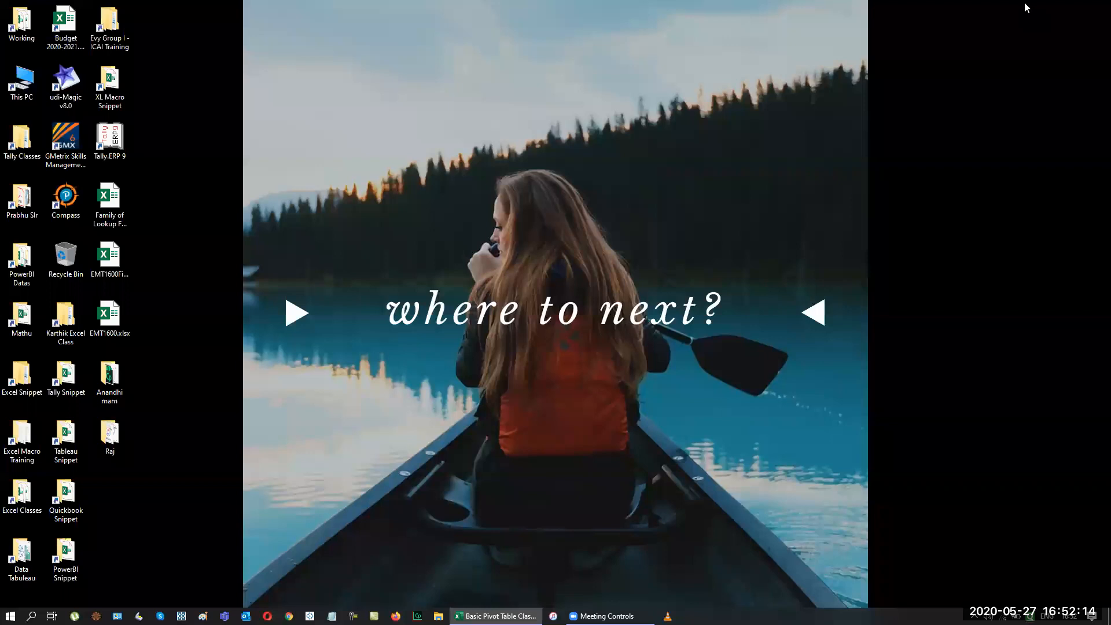
{"action": "double_click", "coordinate": [21, 493]}
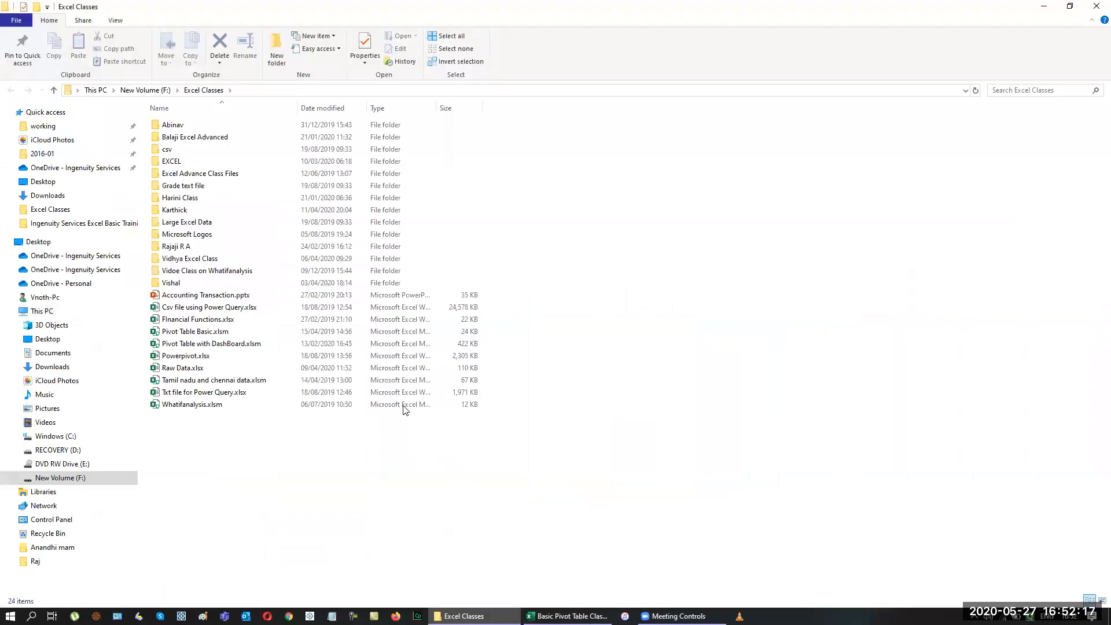
{"action": "left_click", "coordinate": [192, 371]}
{"action": "double_click", "coordinate": [193, 371]}
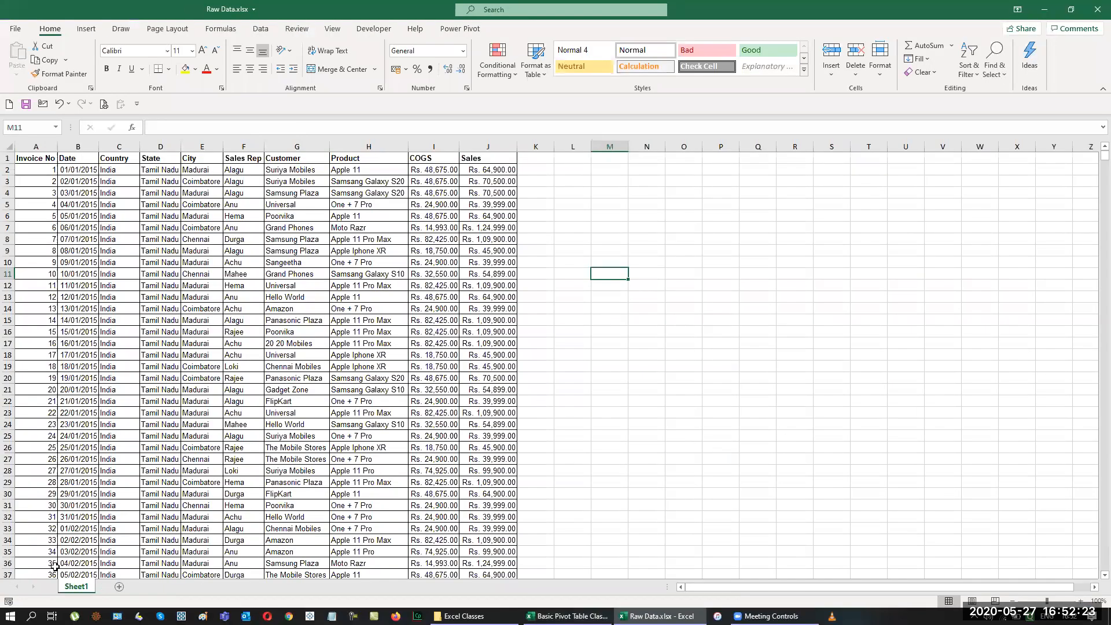
Copy Sheet1 of Raw Data.xlsx to the end of the Basic Pivot Table Class.xlsx workbook
{"action": "right_click", "coordinate": [82, 588]}
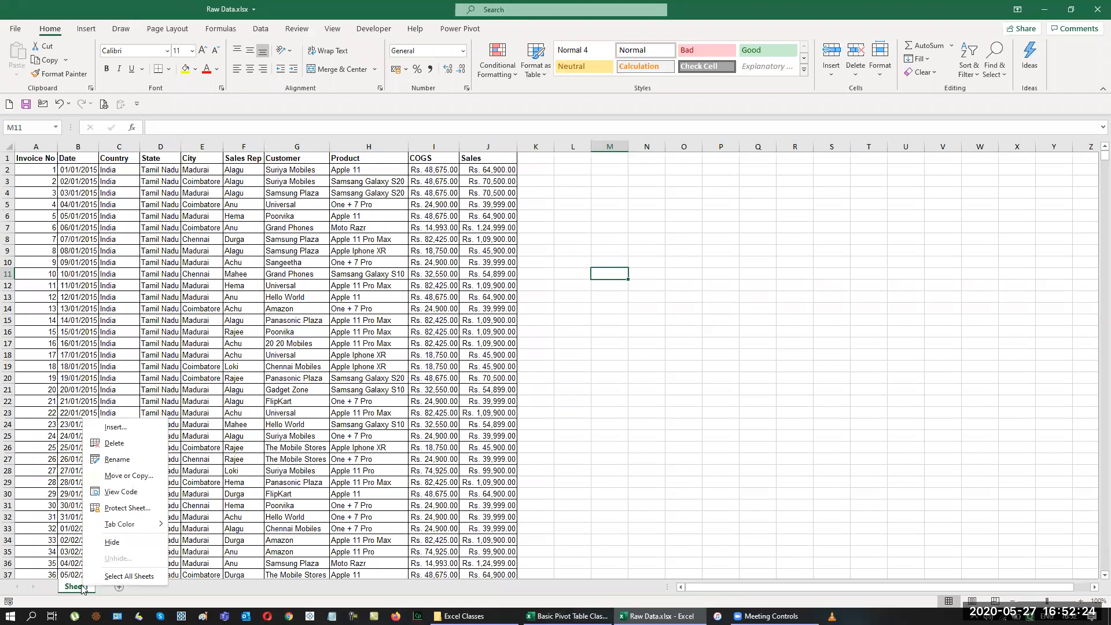
{"action": "left_click", "coordinate": [128, 475]}
{"action": "left_click", "coordinate": [202, 433]}
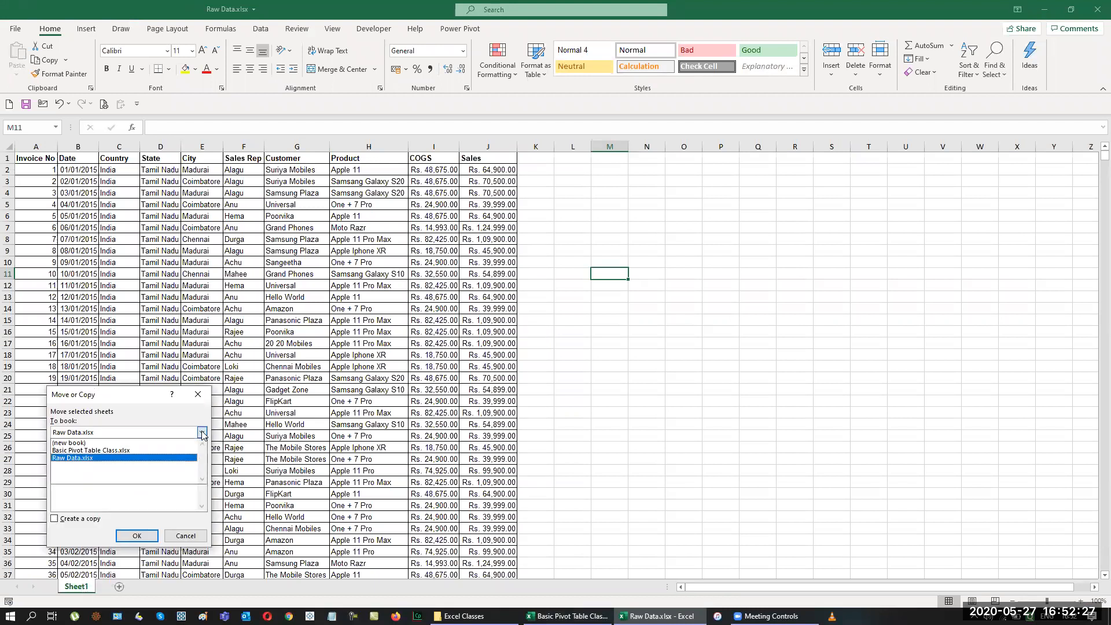
{"action": "left_click", "coordinate": [178, 451]}
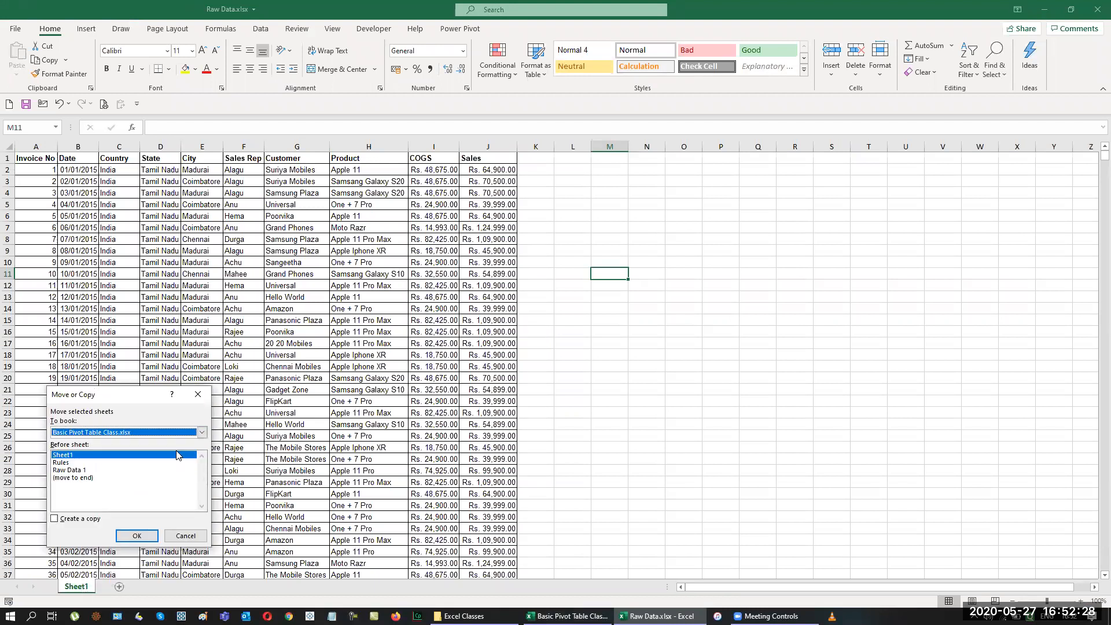
{"action": "left_click", "coordinate": [74, 478]}
{"action": "left_click", "coordinate": [55, 519]}
{"action": "left_click", "coordinate": [136, 535]}
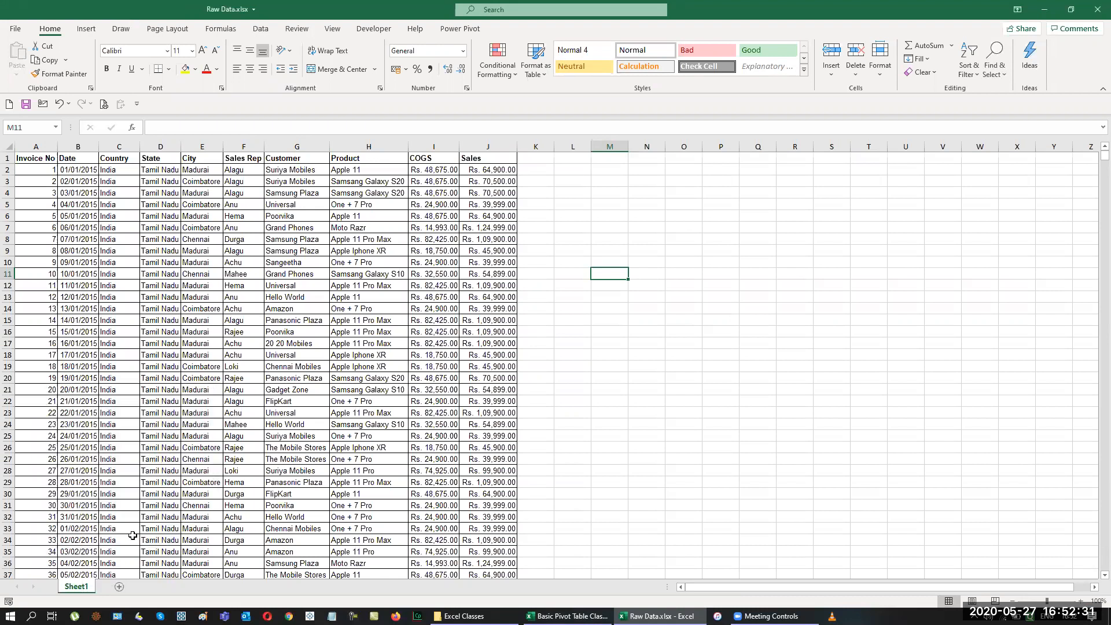
Rename the copied sheet as Real Time Data
{"action": "right_click", "coordinate": [216, 586]}
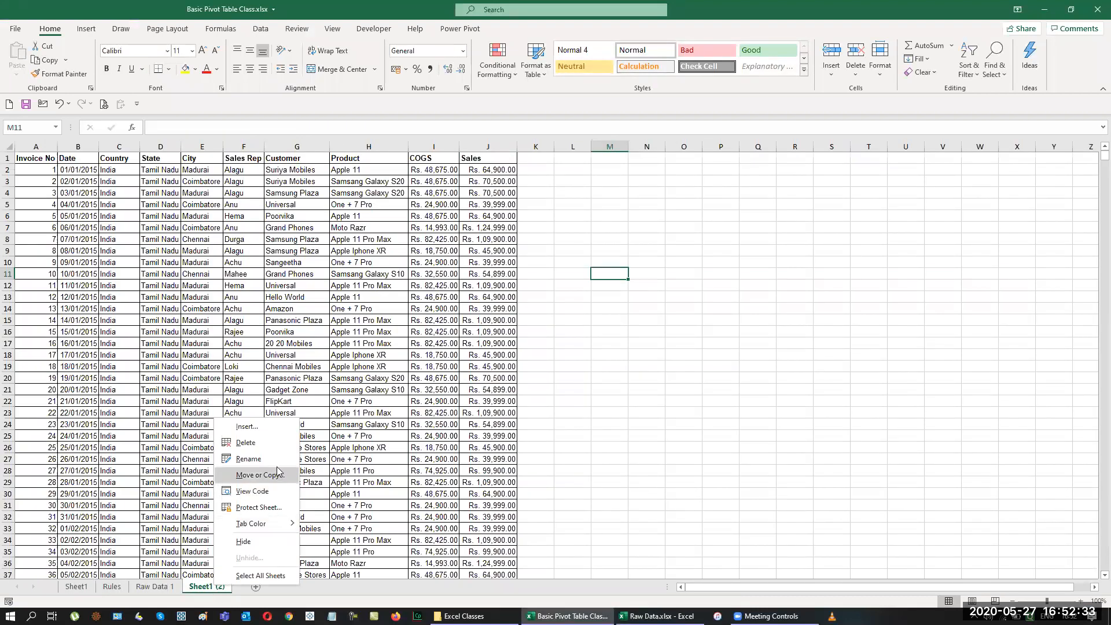
{"action": "left_click", "coordinate": [255, 459]}
{"action": "key", "text": "BackSpace"}
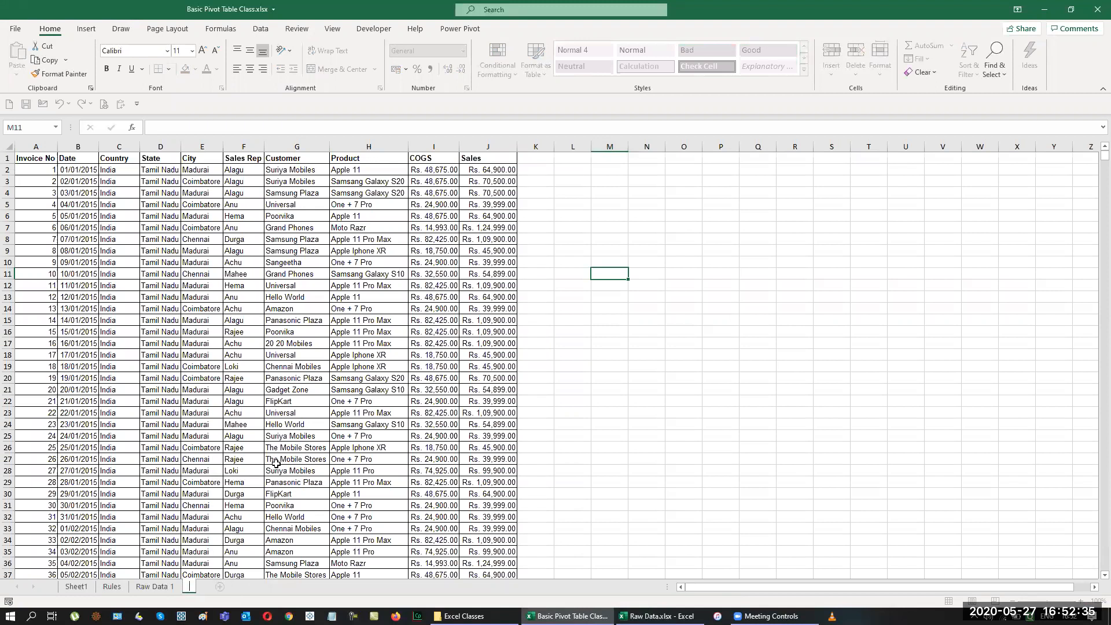
{"action": "type", "text": "Real Time Data"}
{"action": "key", "text": "Return"}
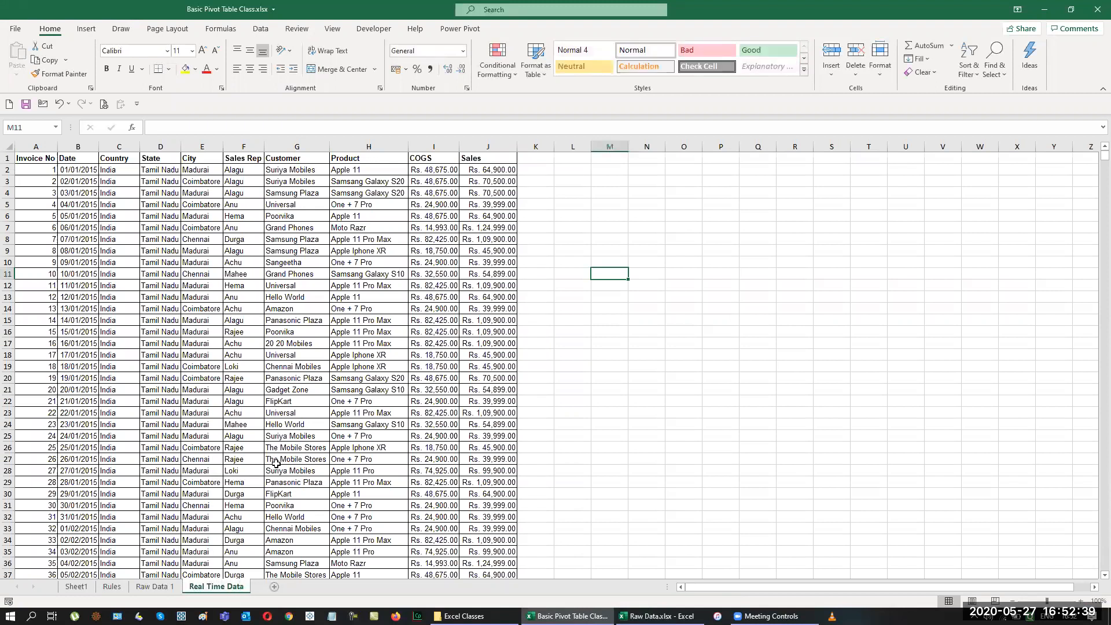
Check how far the Real Time Data records extend by going to the last Invoice No row and back to the header
{"action": "key", "text": "Left"}
{"action": "key", "text": "Left"}
{"action": "key", "text": "Left"}
{"action": "key", "text": "ctrl+Up"}
{"action": "key", "text": "ctrl+Left"}
{"action": "key", "text": "ctrl+Down"}
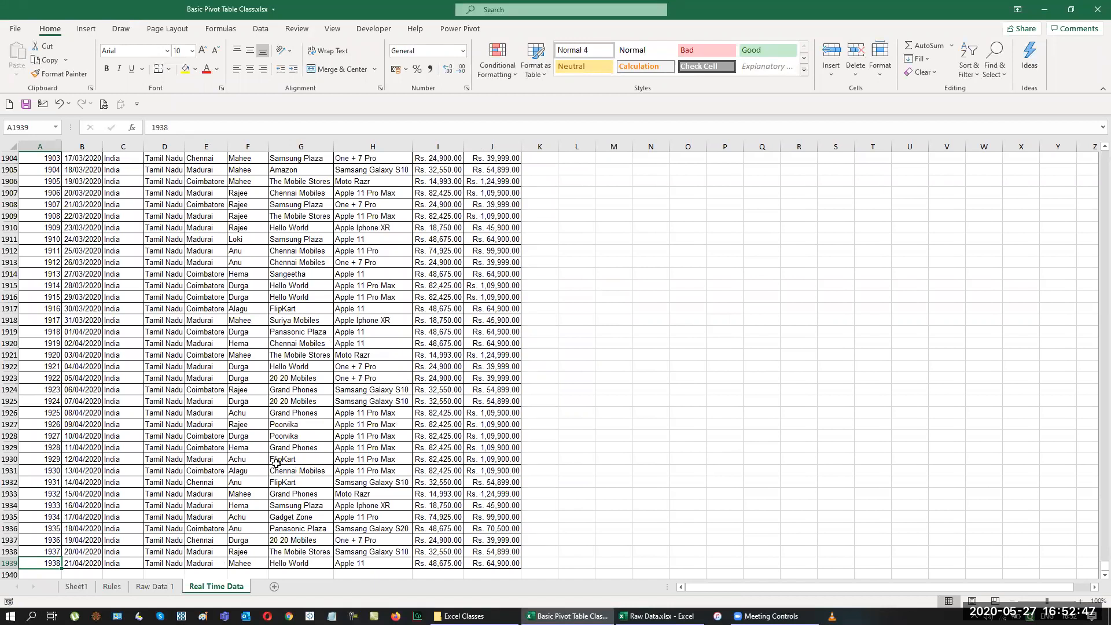
{"action": "key", "text": "ctrl+Up"}
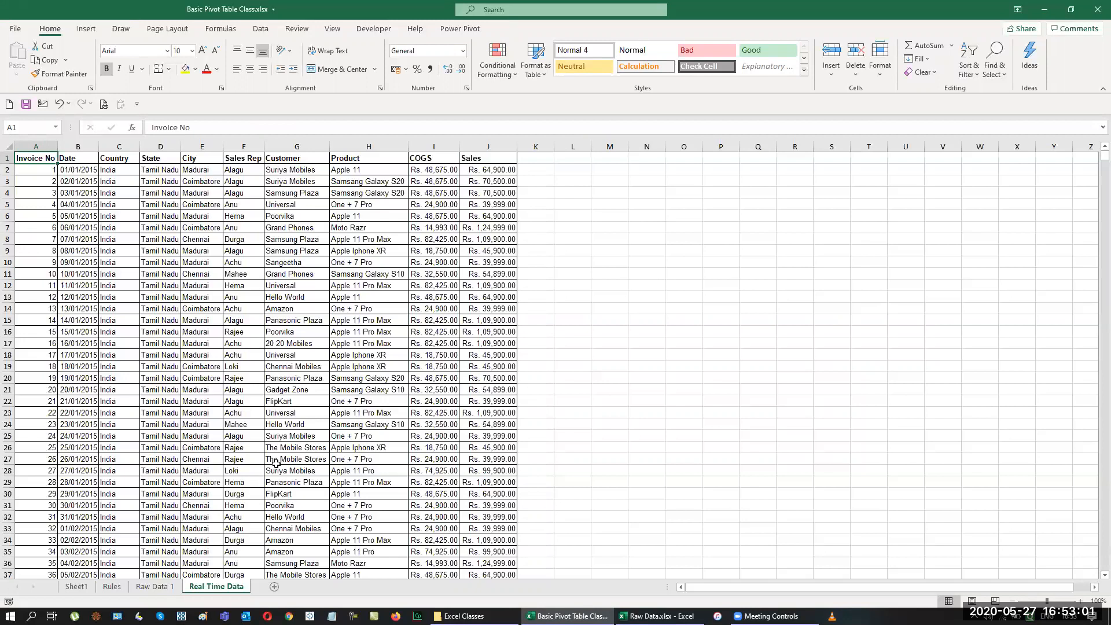
Review the PivotTable, Months slicer and PivotChart together on the Raw Data 1 sheet
{"action": "left_click", "coordinate": [155, 588]}
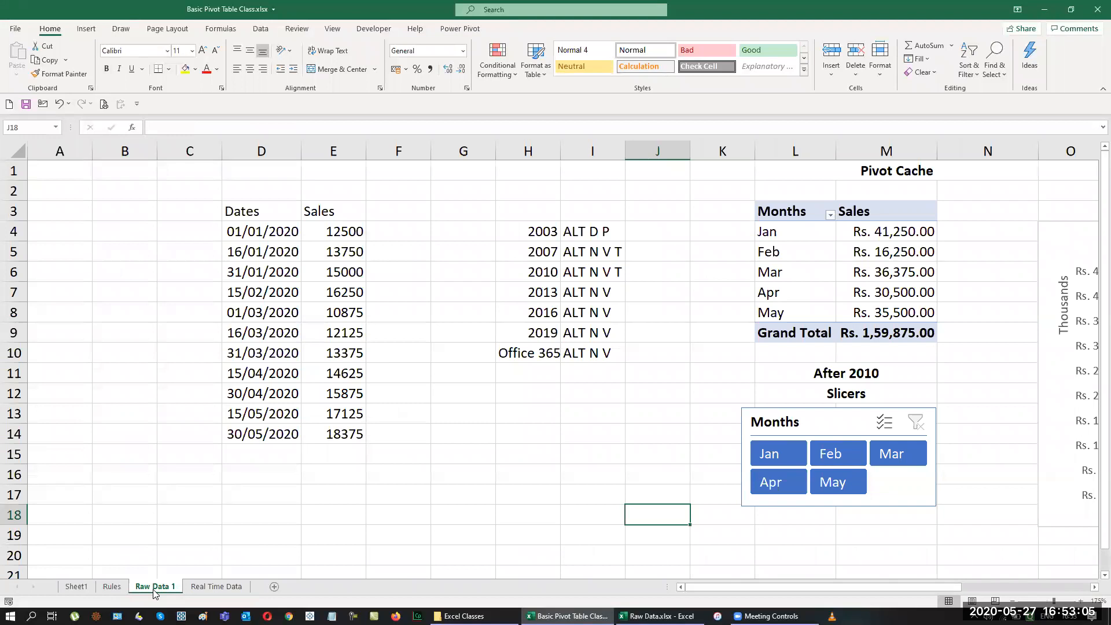
{"action": "left_click_drag", "start_coordinate": [739, 586], "coordinate": [921, 576]}
{"action": "left_click", "coordinate": [1012, 601]}
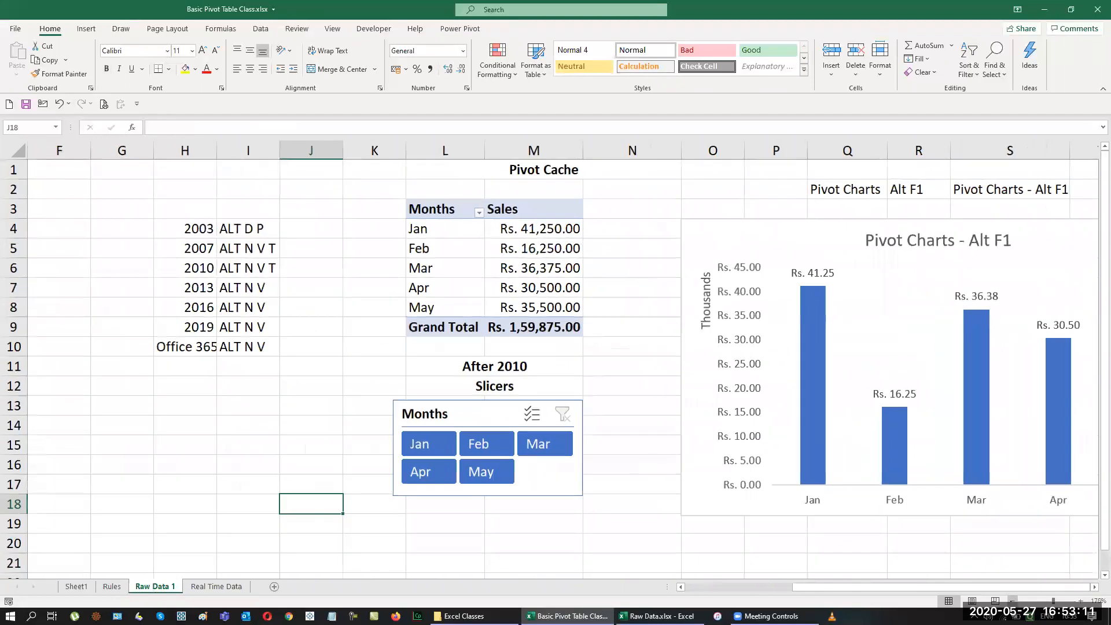
{"action": "left_click", "coordinate": [1013, 602]}
{"action": "scroll", "coordinate": [1095, 589], "scroll_direction": "right", "scroll_amount": 3}
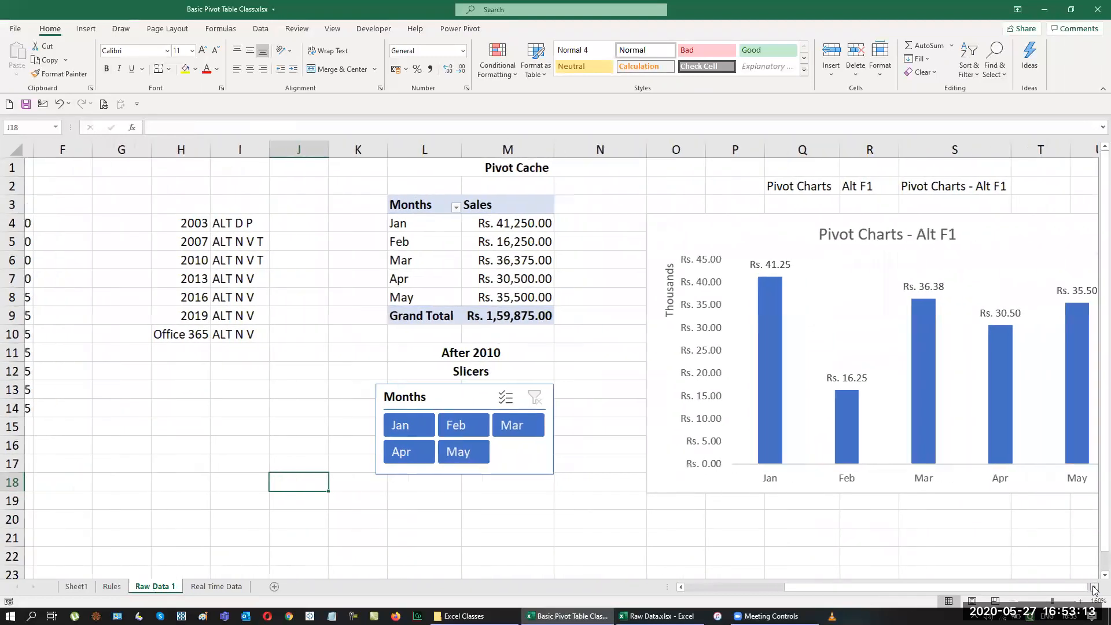
Create a PivotTable on a new worksheet from the Real Time Data range $A$1:$J$1939
{"action": "left_click", "coordinate": [217, 587]}
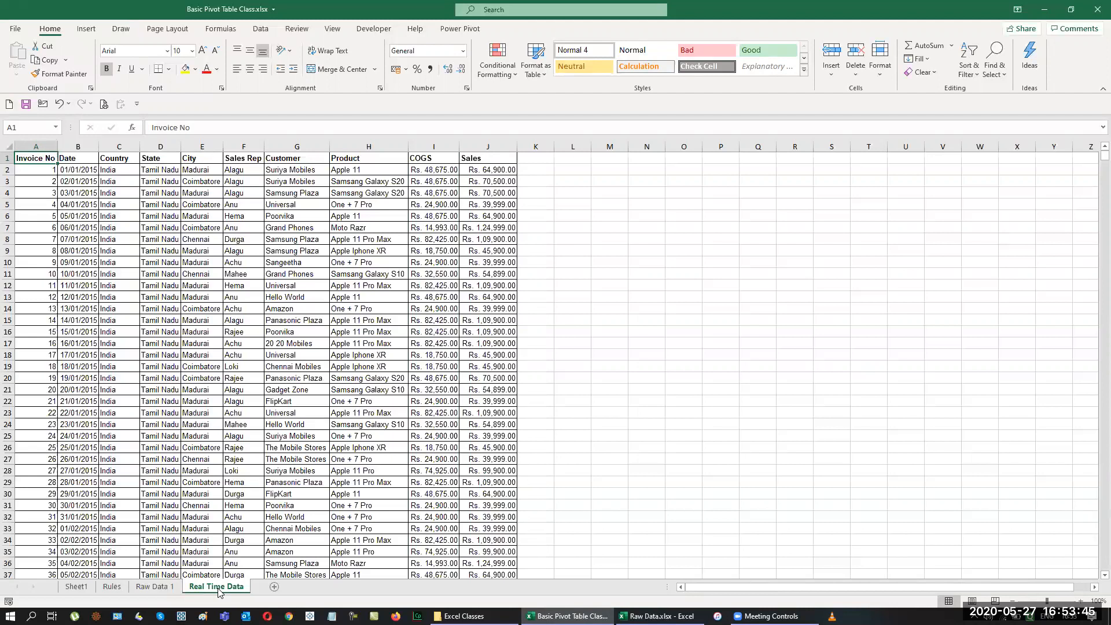
{"action": "key", "text": "alt+n"}
{"action": "key", "text": "v"}
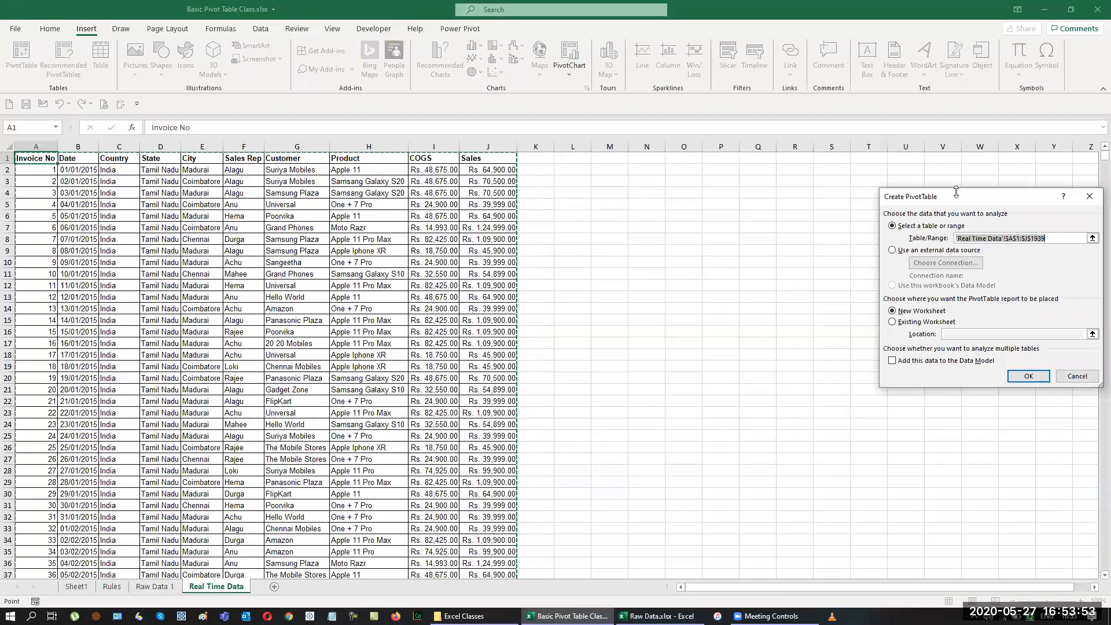
{"action": "left_click_drag", "start_coordinate": [956, 191], "coordinate": [679, 206]}
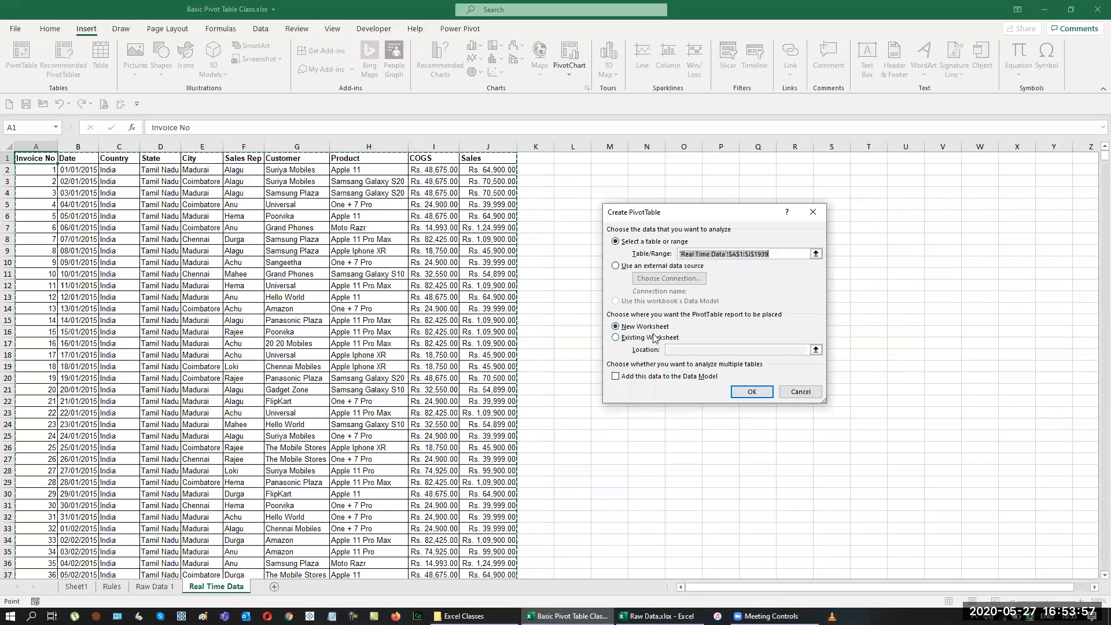
{"action": "left_click", "coordinate": [763, 397]}
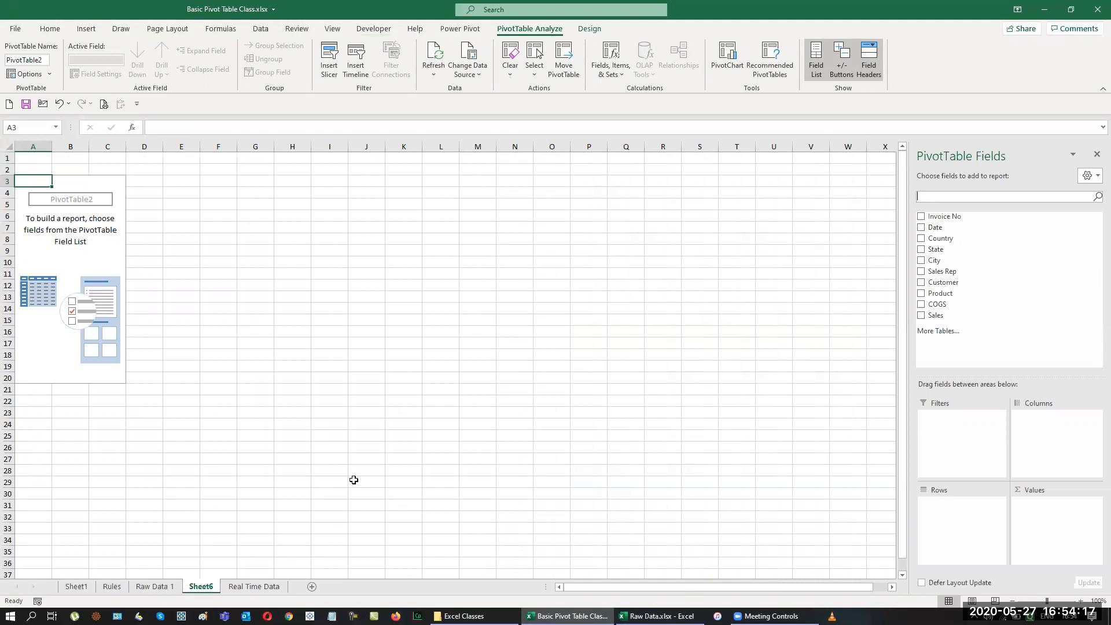
On the Real Time Data sheet, enter the heading Agenda in N1 and the item Yearly Sales in N2
{"action": "left_click", "coordinate": [257, 588]}
{"action": "left_click", "coordinate": [637, 158]}
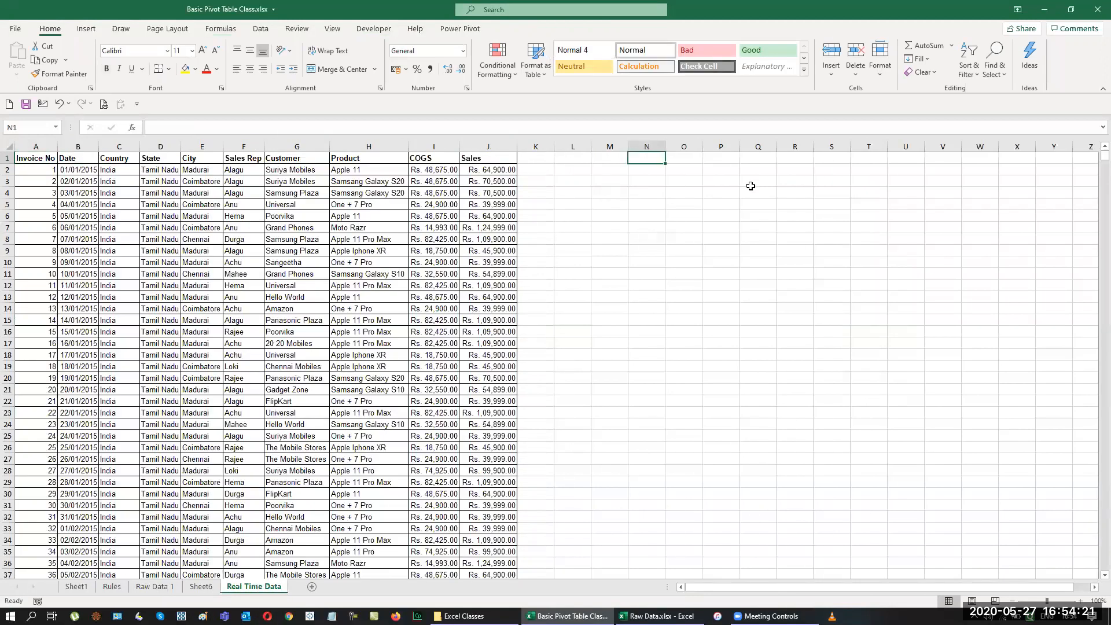
{"action": "type", "text": "Agenda"}
{"action": "key", "text": "Return"}
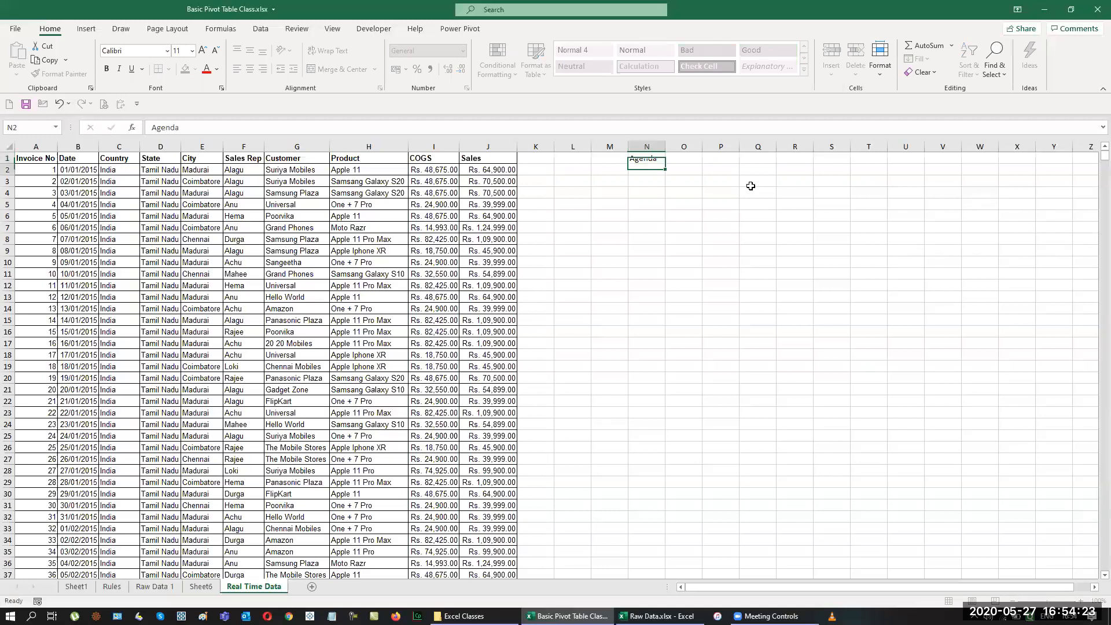
{"action": "type", "text": "Yearly Sales"}
{"action": "key", "text": "Return"}
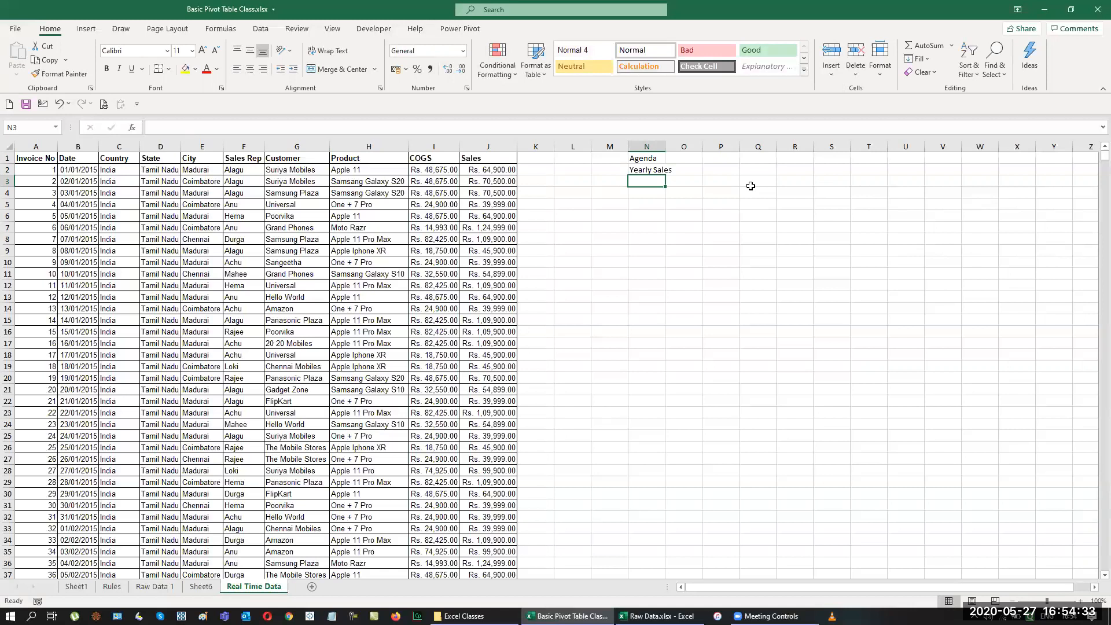
Add Sales Rep Sales in N3 and Customer wise Sales in N4 to the agenda list
{"action": "type", "text": "Slaes"}
{"action": "key", "text": "BackSpace"}
{"action": "key", "text": "BackSpace"}
{"action": "key", "text": "BackSpace"}
{"action": "key", "text": "BackSpace"}
{"action": "type", "text": "ales Rep Sales"}
{"action": "key", "text": "Return"}
{"action": "type", "text": "Customer wise Sales"}
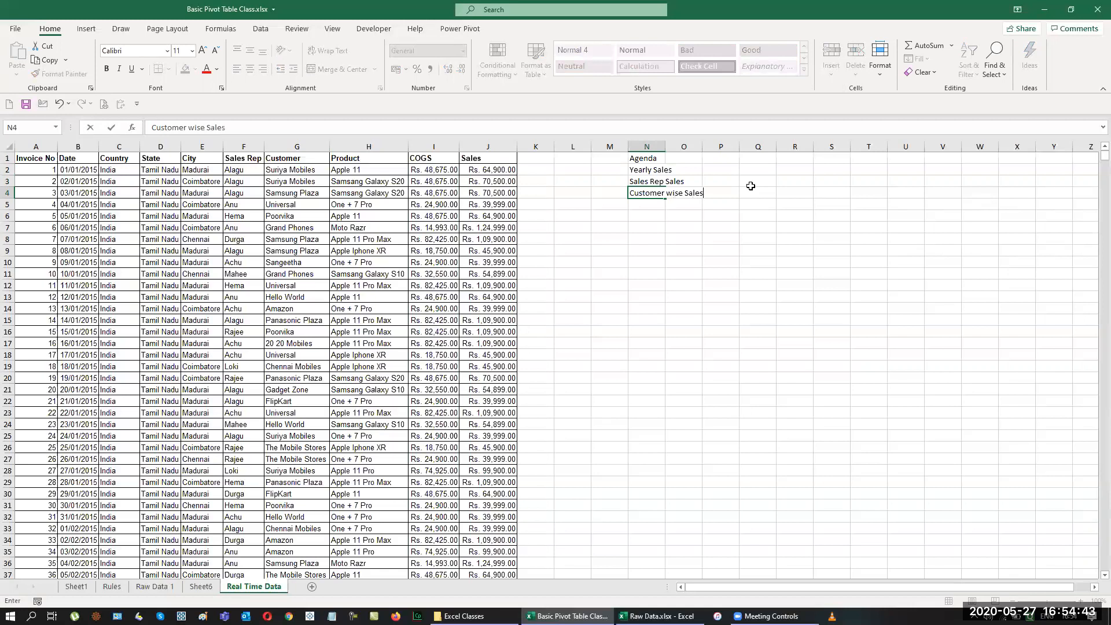
{"action": "key", "text": "Return"}
Add Product Sales in N5 and City Sales in N6 to the agenda list
{"action": "type", "text": "Prod"}
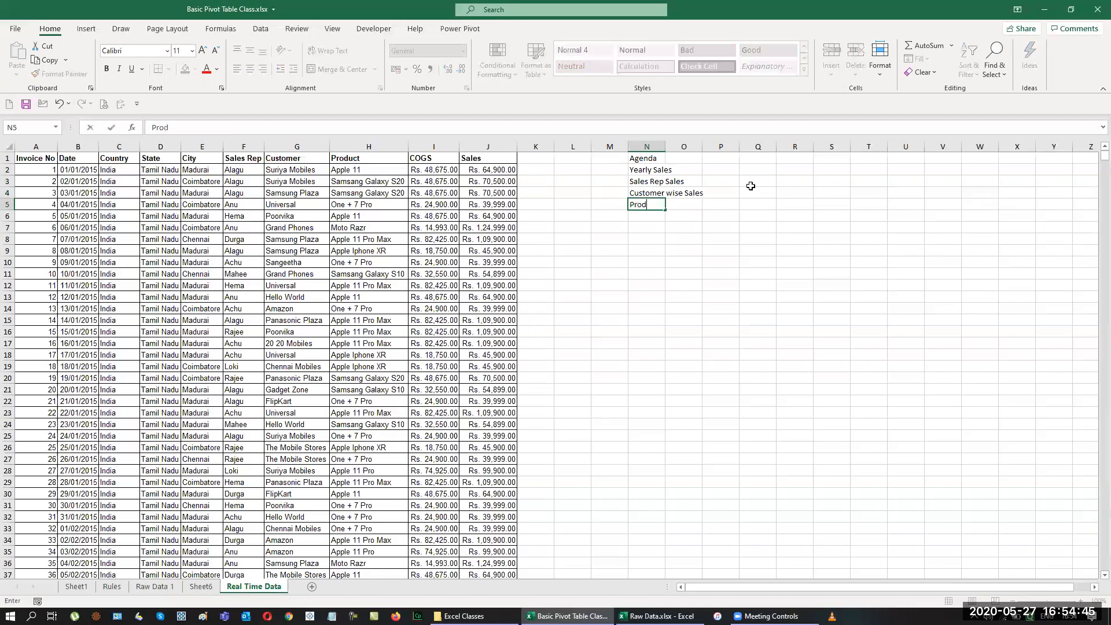
{"action": "type", "text": "uct Sales"}
{"action": "key", "text": "Return"}
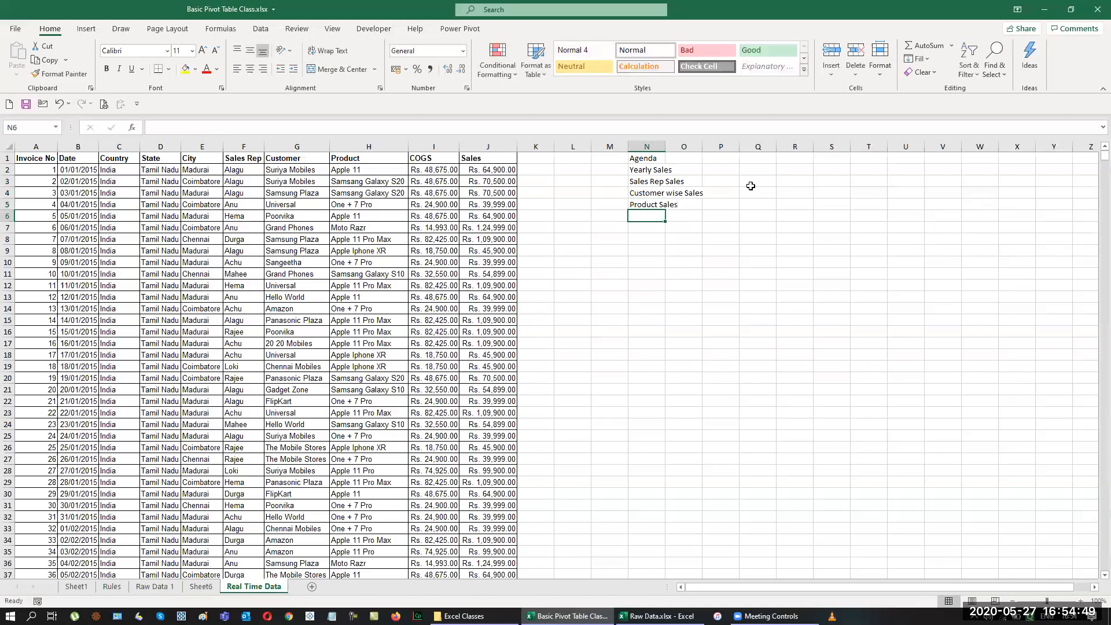
{"action": "type", "text": "Cituy"}
{"action": "key", "text": "BackSpace"}
{"action": "key", "text": "BackSpace"}
{"action": "key", "text": "BackSpace"}
{"action": "type", "text": "ty Sales"}
{"action": "key", "text": "Return"}
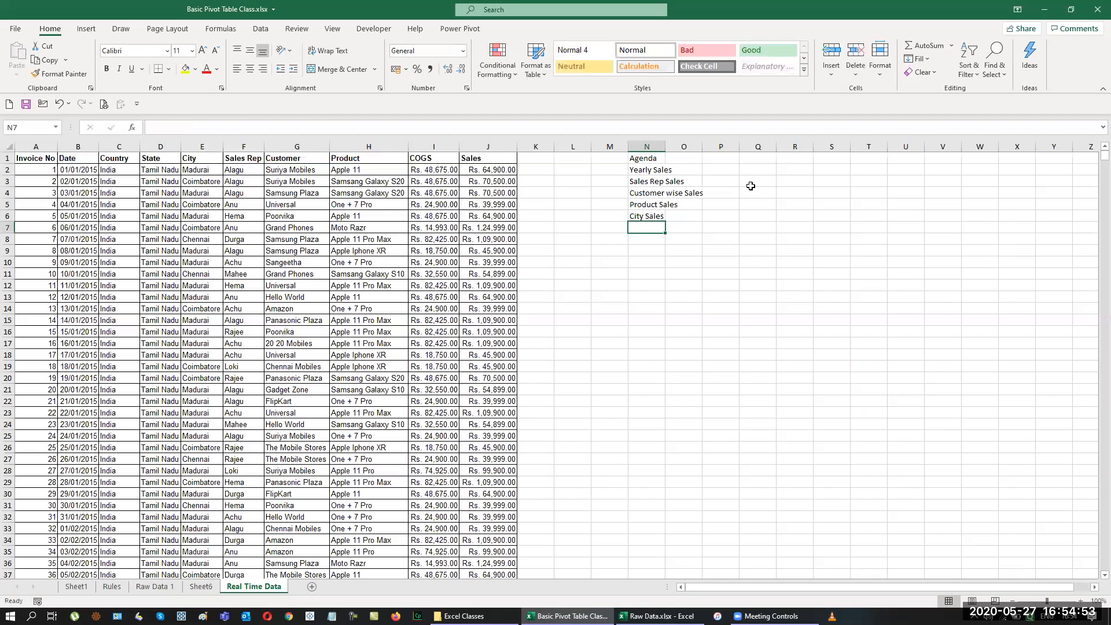
AutoFit the width of column N to the agenda entries in N1:N6
{"action": "key", "text": "Up"}
{"action": "key", "text": "ctrl+shift+Up"}
{"action": "key", "text": "alt+o"}
{"action": "key", "text": "c"}
{"action": "key", "text": "a"}
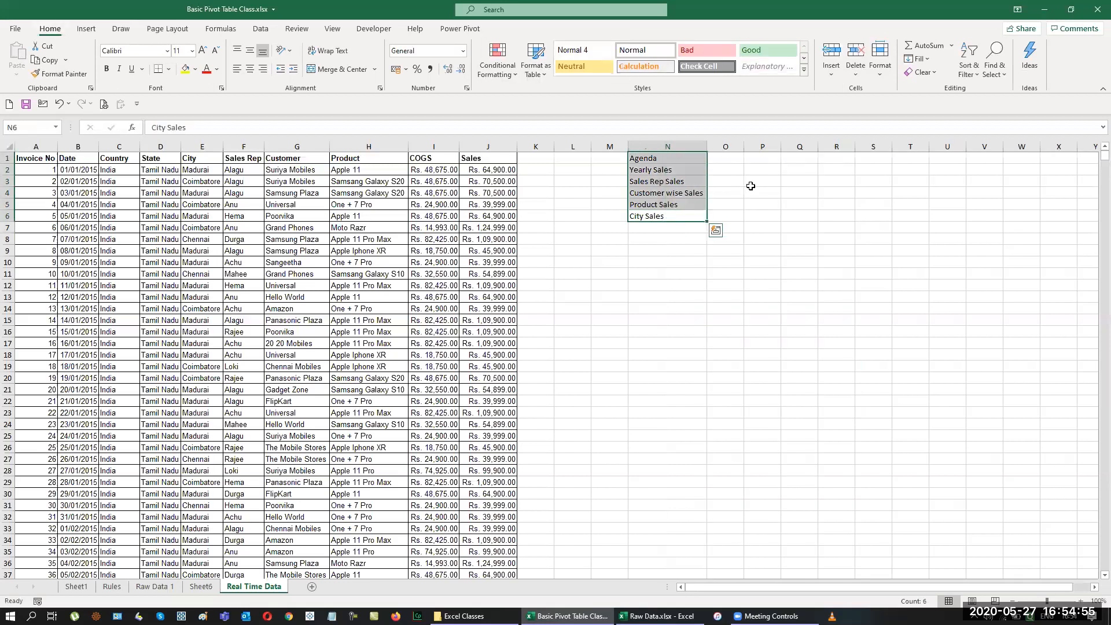
Make the Agenda heading in N1 bold and underlined
{"action": "key", "text": "ctrl+shift+Down"}
{"action": "key", "text": "ctrl+Up"}
{"action": "key", "text": "ctrl+b"}
{"action": "key", "text": "ctrl+u"}
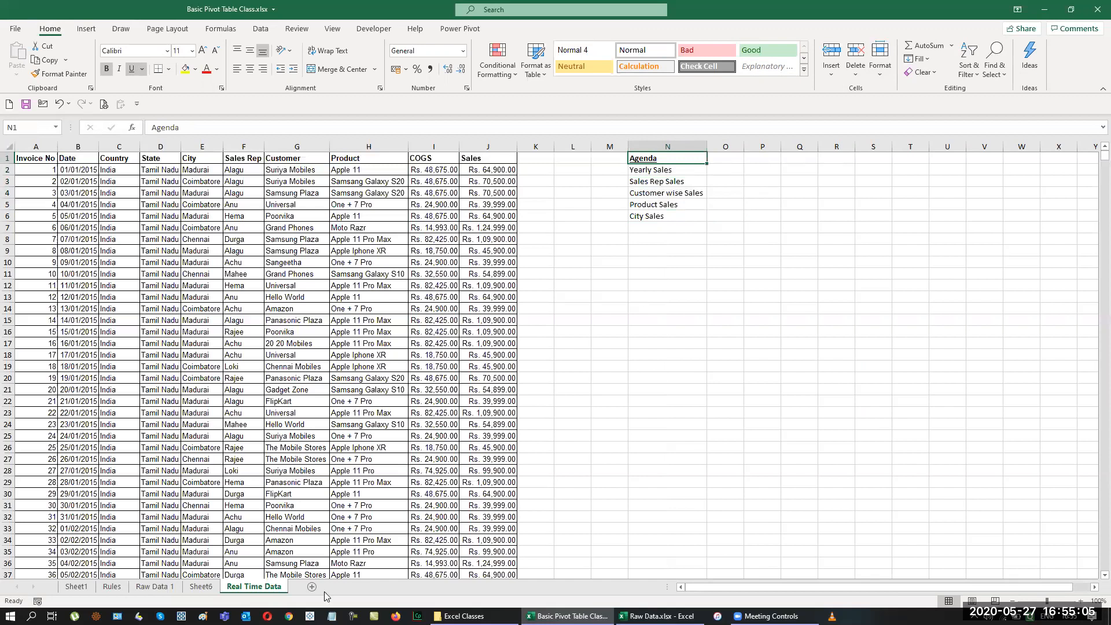
Rename Sheet6, which holds the empty PivotTable, beginning the new name with Y
{"action": "left_click", "coordinate": [203, 587]}
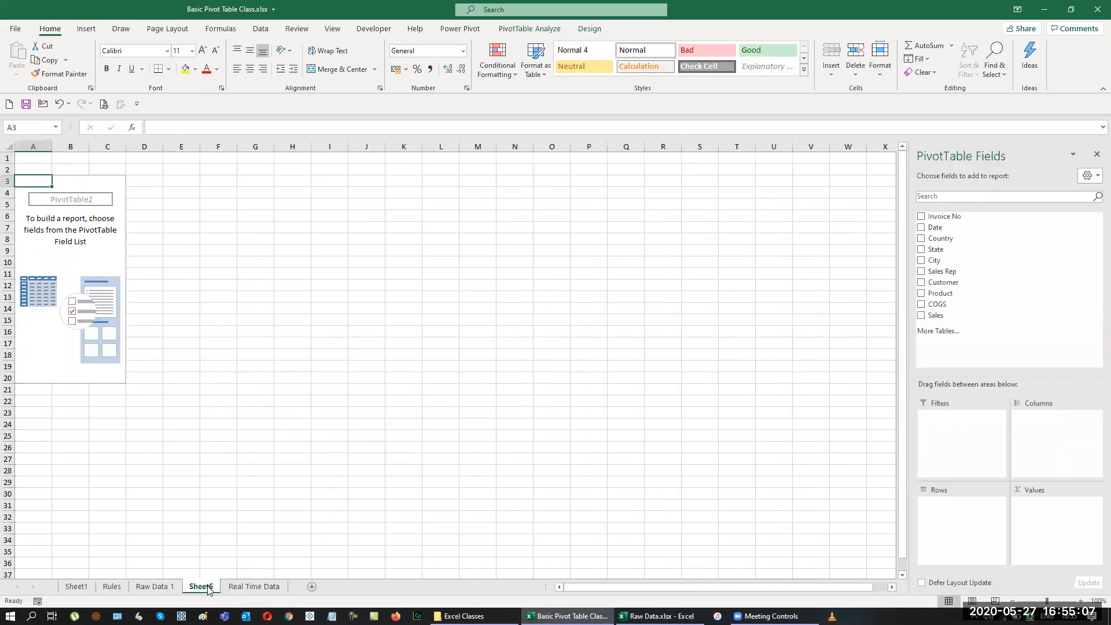
{"action": "double_click", "coordinate": [208, 587]}
{"action": "type", "text": "Y"}
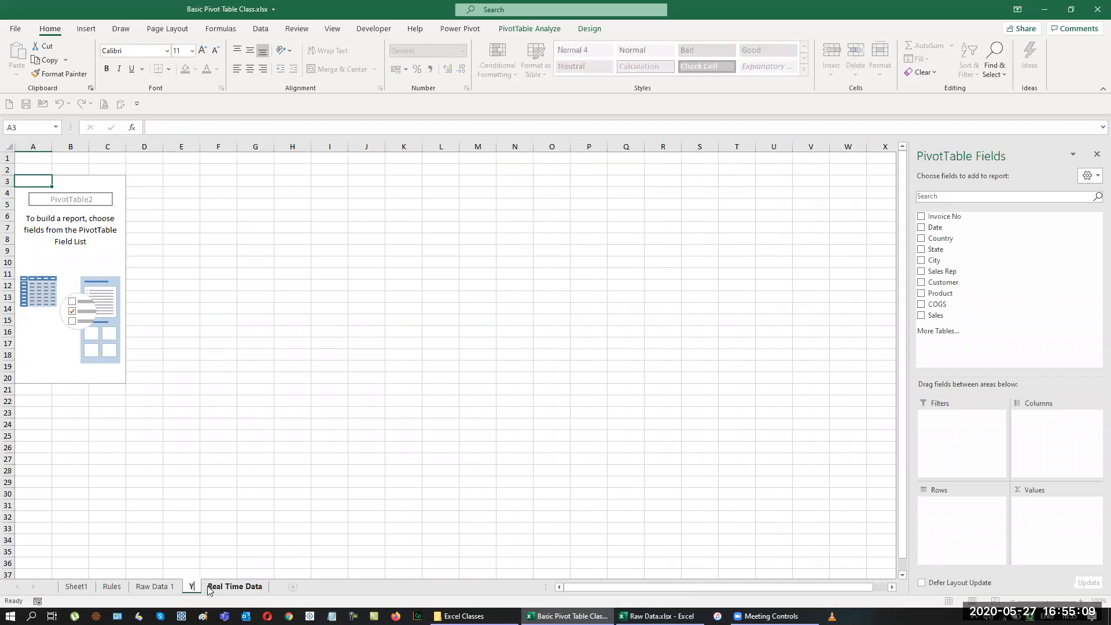
Name the new pivot table sheet "Yearly Sales" and move it after the Real Time Data sheet
{"action": "type", "text": "early Sales"}
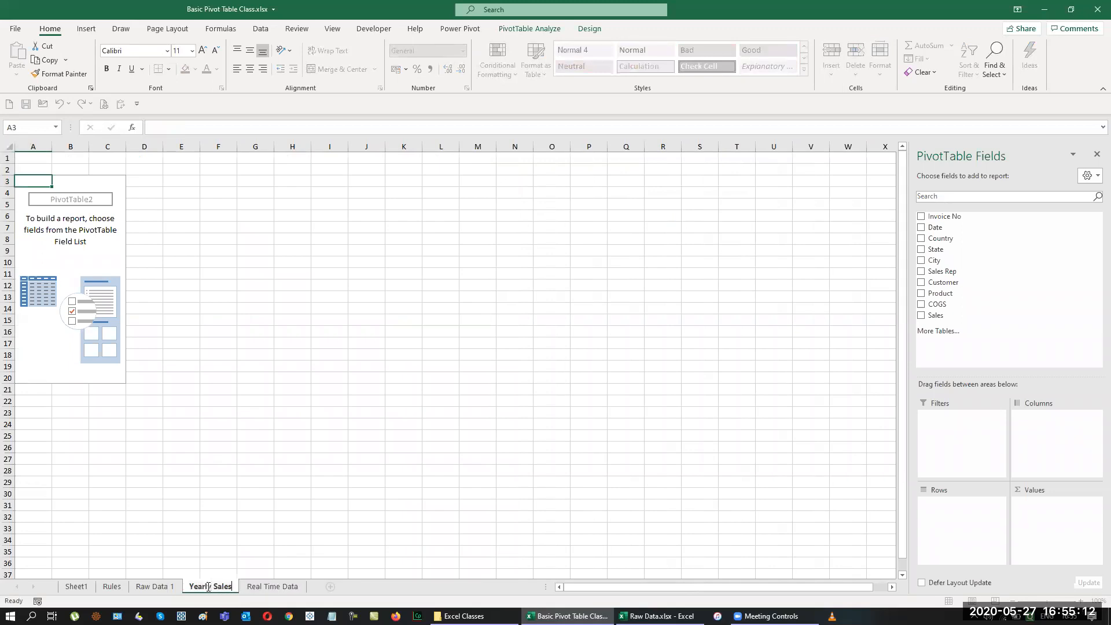
{"action": "key", "text": "Return"}
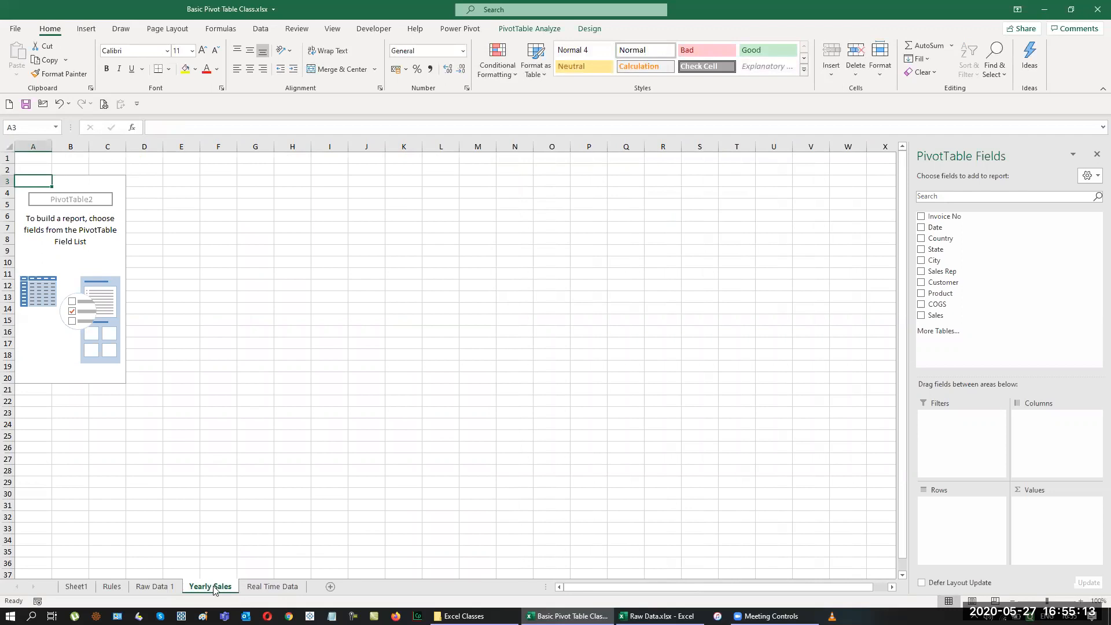
{"action": "mouse_move", "coordinate": [211, 584]}
{"action": "left_mouse_down"}
{"action": "mouse_move", "coordinate": [317, 578]}
{"action": "mouse_move", "coordinate": [318, 589]}
{"action": "left_mouse_up"}
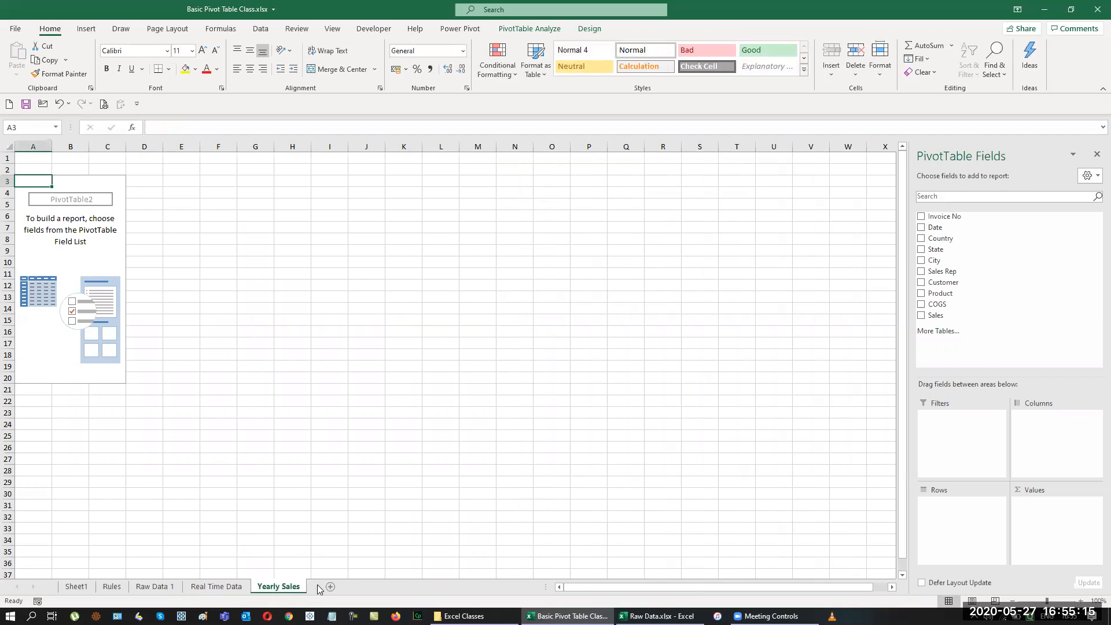
Build the pivot table with only Years, grouped from Date, as rows and the sum of Sales as values
{"action": "left_click", "coordinate": [922, 227]}
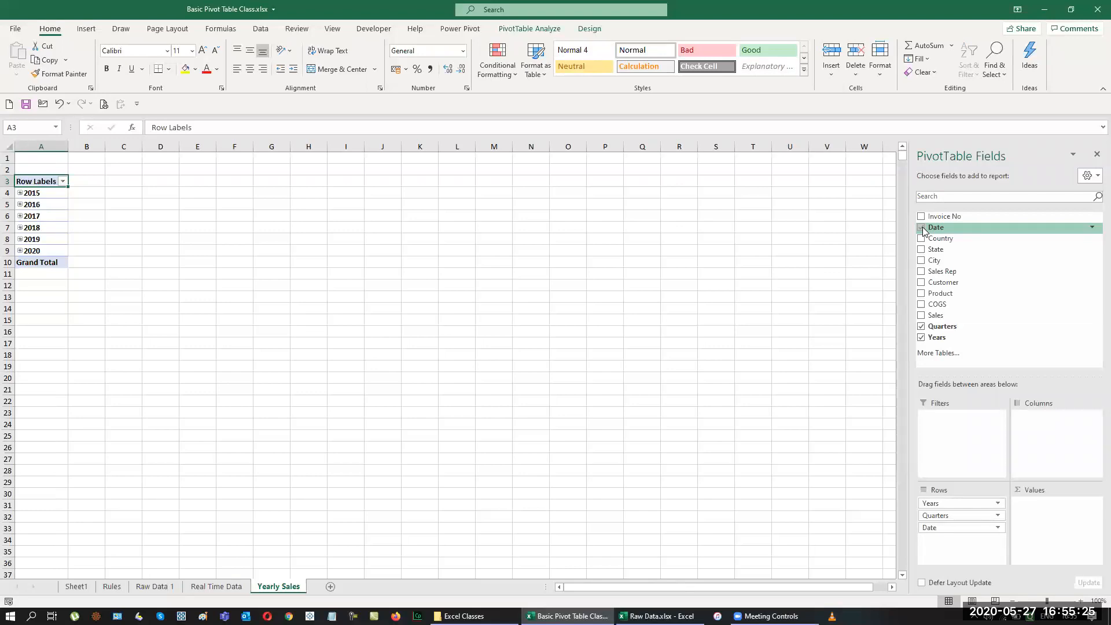
{"action": "left_click", "coordinate": [922, 326]}
{"action": "left_click", "coordinate": [922, 338]}
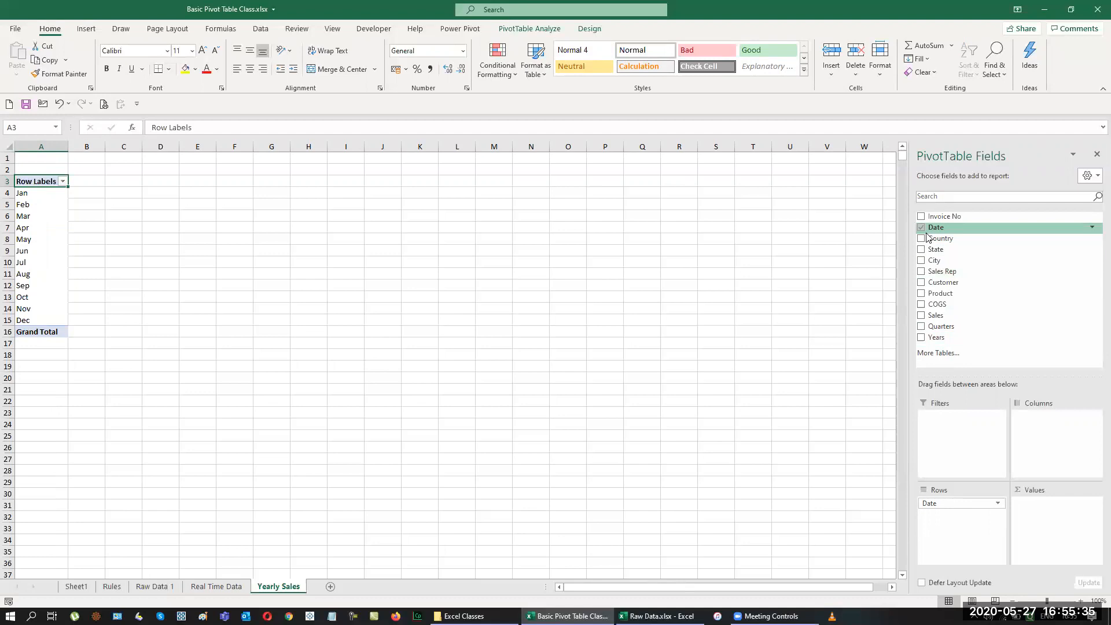
{"action": "left_click", "coordinate": [921, 326]}
{"action": "left_click", "coordinate": [921, 337]}
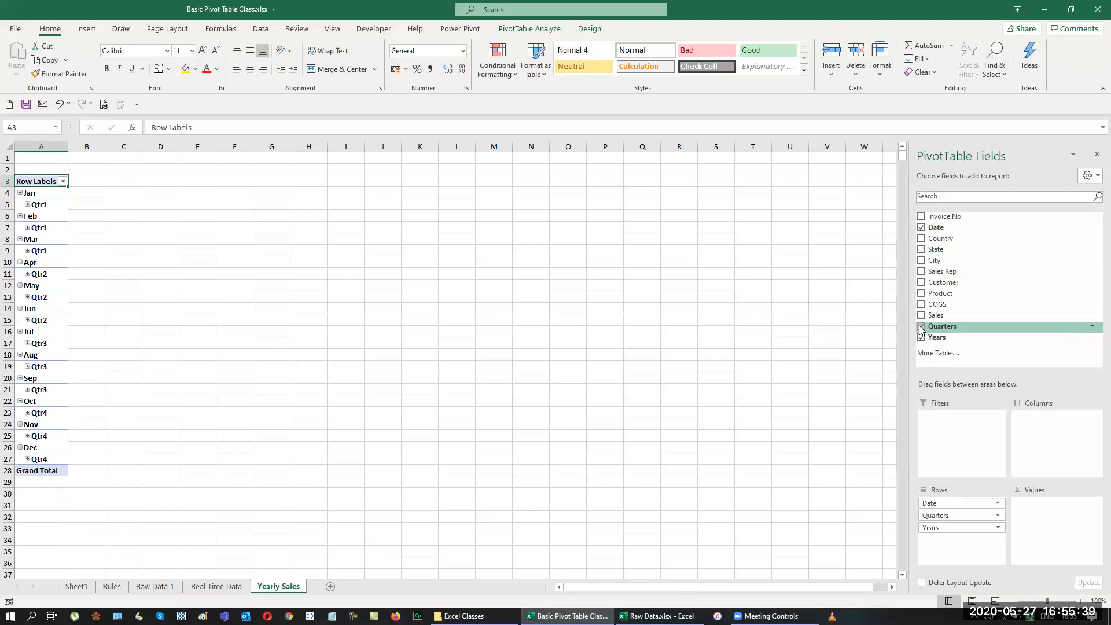
{"action": "left_click", "coordinate": [921, 326]}
{"action": "left_click", "coordinate": [922, 228]}
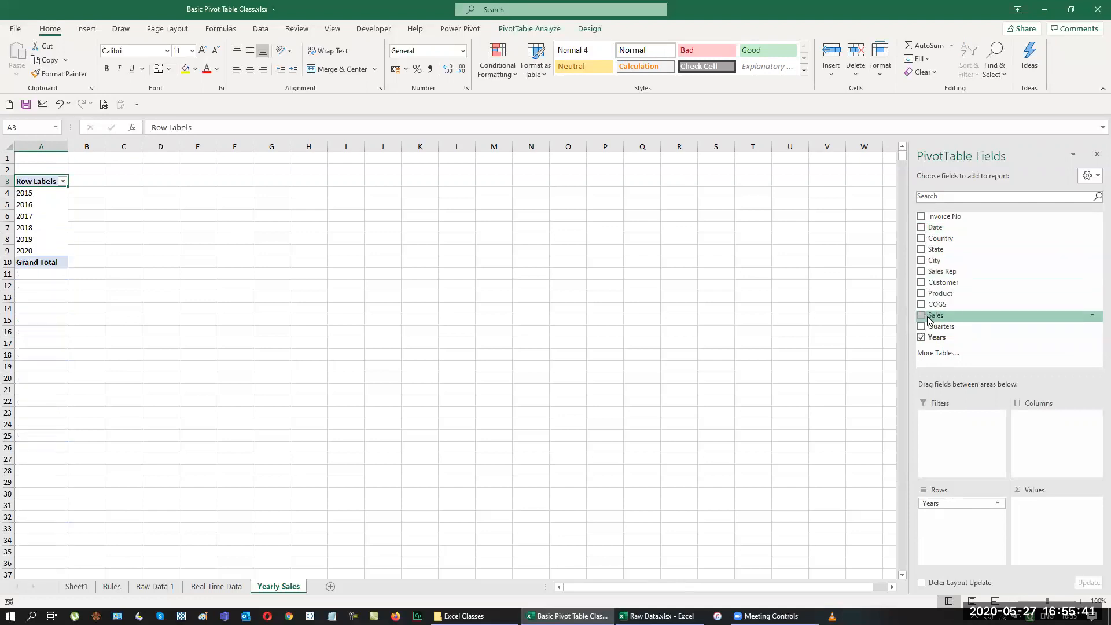
{"action": "left_click", "coordinate": [921, 315]}
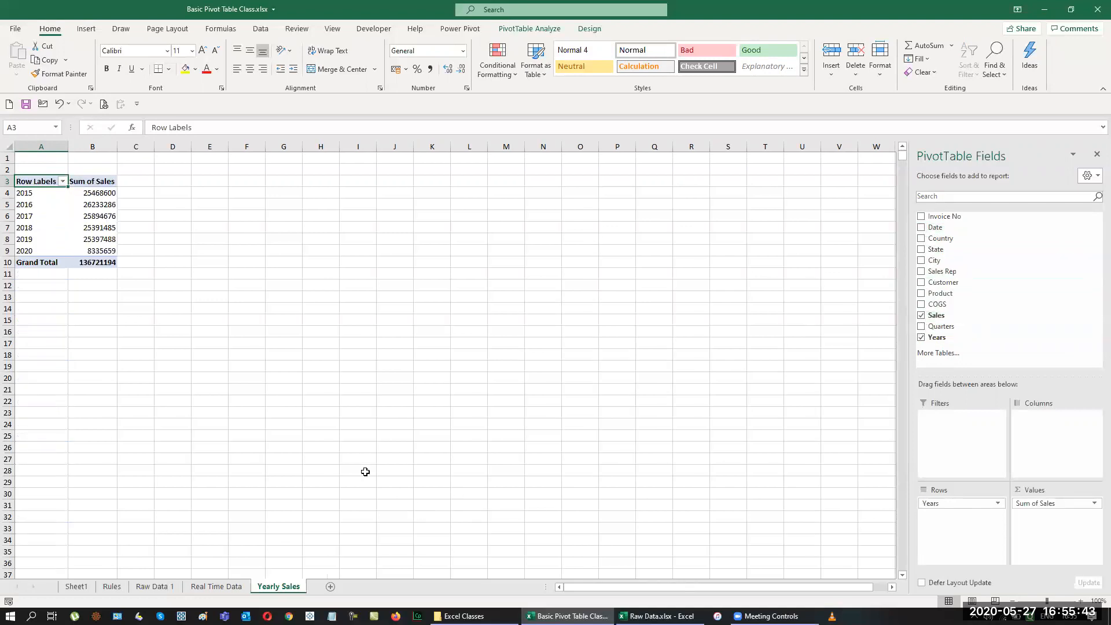
Change the pivot table's report layout to tabular form
{"action": "scroll", "coordinate": [309, 457], "scroll_direction": "up", "scroll_amount": 3}
{"action": "scroll", "coordinate": [310, 457], "scroll_direction": "up", "scroll_amount": 2}
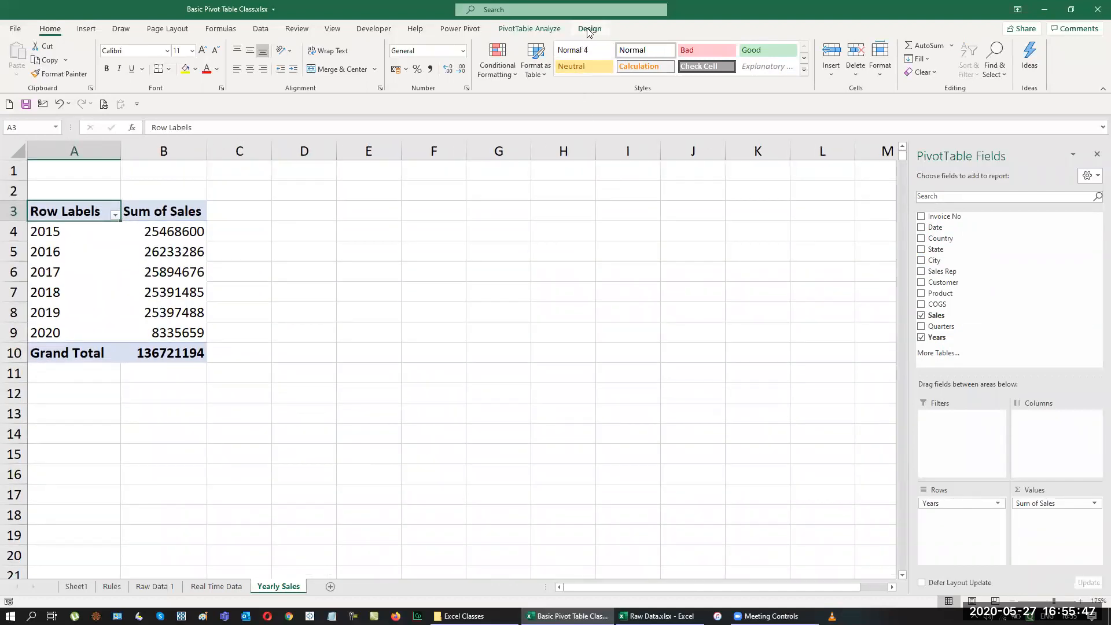
{"action": "left_click", "coordinate": [588, 32]}
{"action": "left_click", "coordinate": [82, 61]}
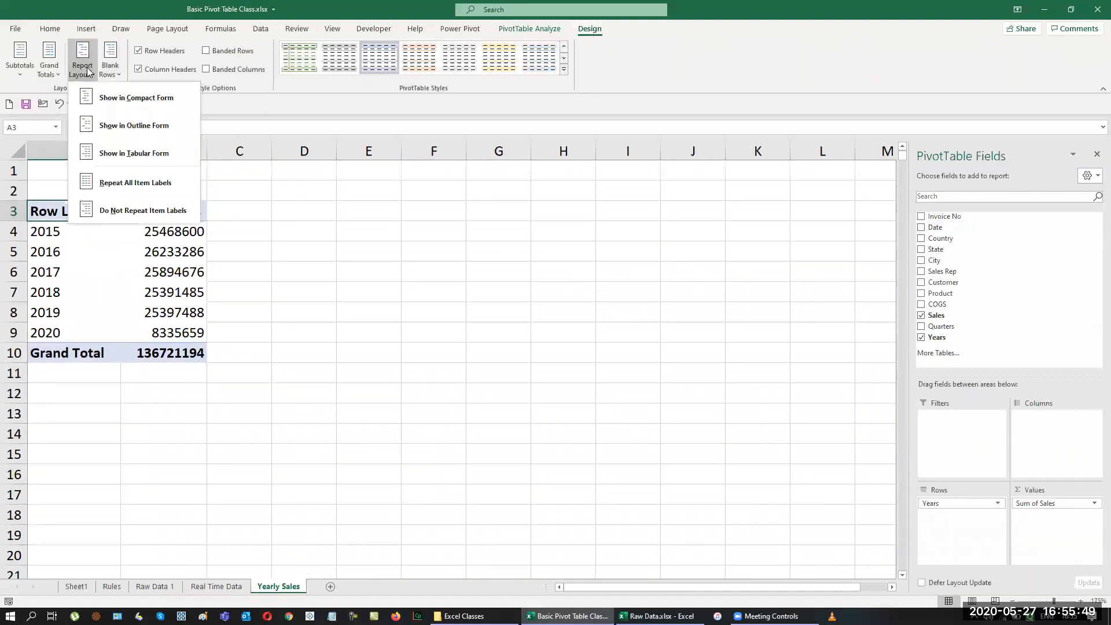
{"action": "left_click", "coordinate": [113, 148]}
Rename the Sum of Sales value field "Sales Turonver" and set its number format to Currency
{"action": "left_click_drag", "start_coordinate": [158, 209], "coordinate": [156, 359]}
{"action": "right_click", "coordinate": [158, 359]}
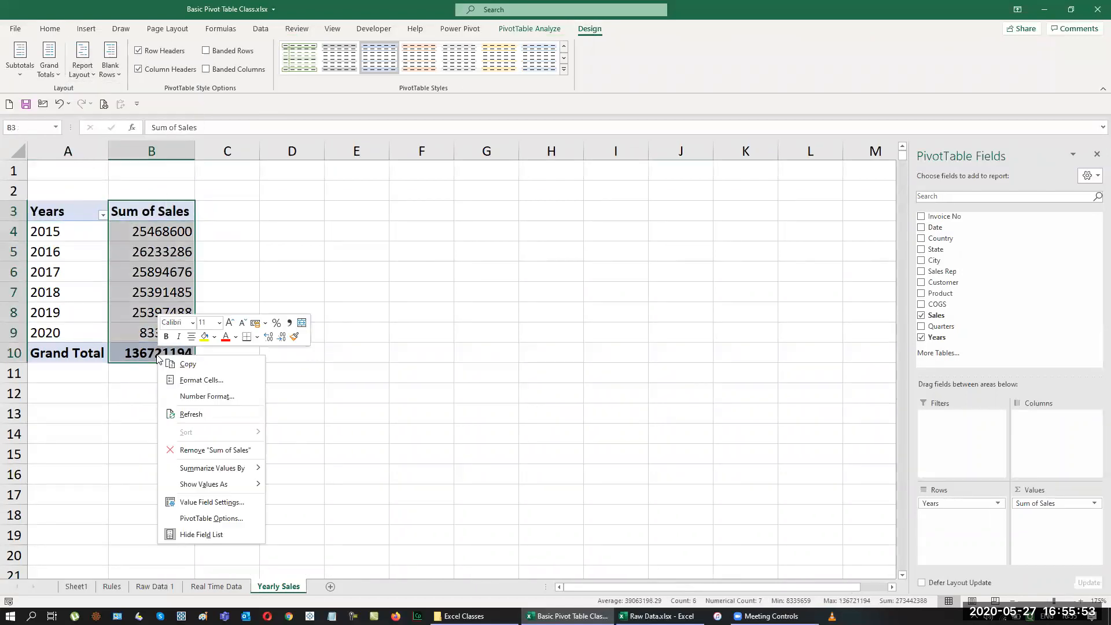
{"action": "left_click", "coordinate": [195, 502]}
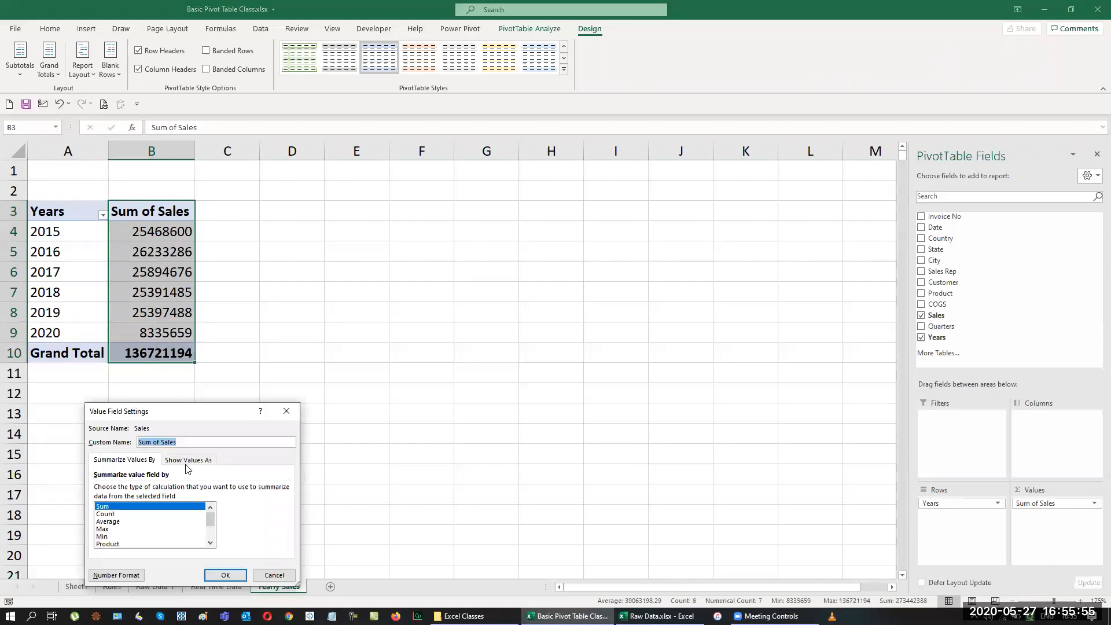
{"action": "type", "text": "Sales Turonver"}
{"action": "left_click", "coordinate": [123, 575]}
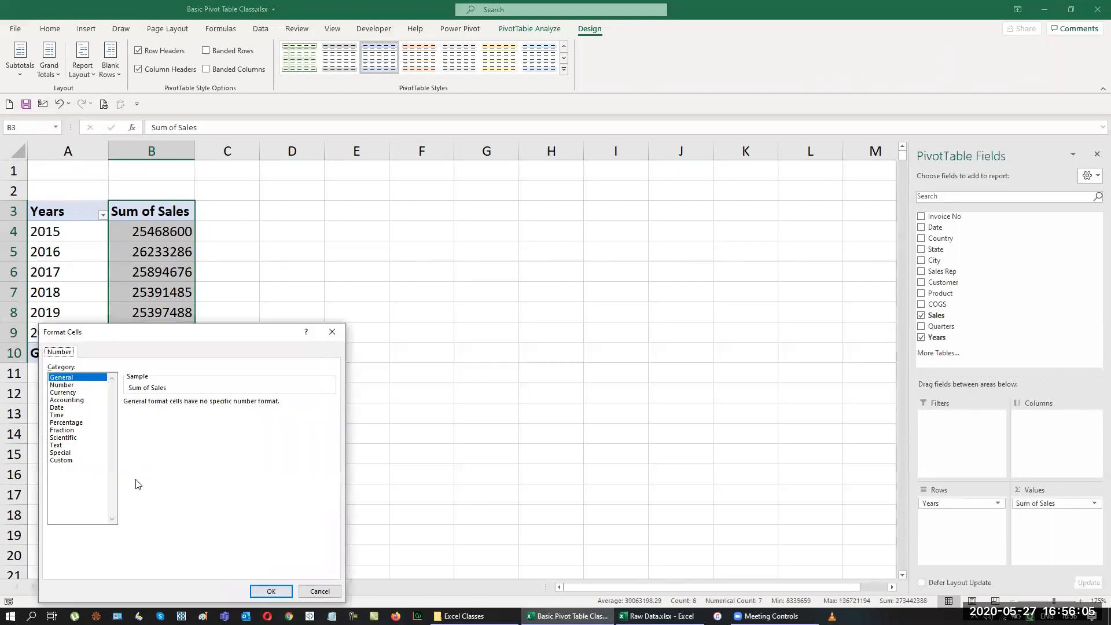
{"action": "left_click", "coordinate": [66, 393]}
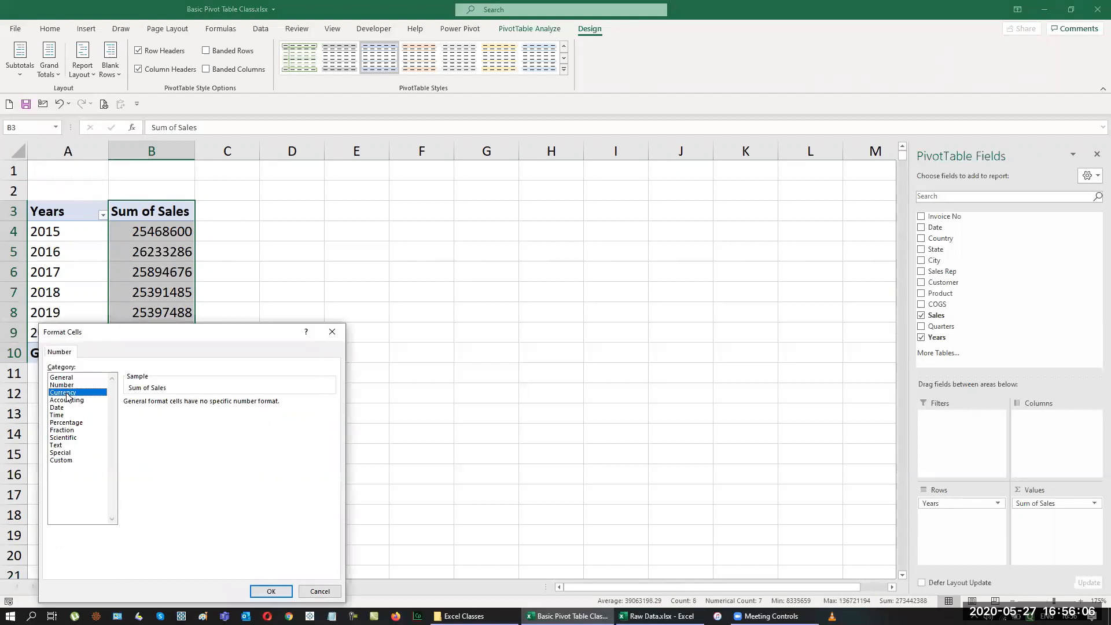
{"action": "left_click", "coordinate": [270, 591]}
{"action": "left_click", "coordinate": [231, 577]}
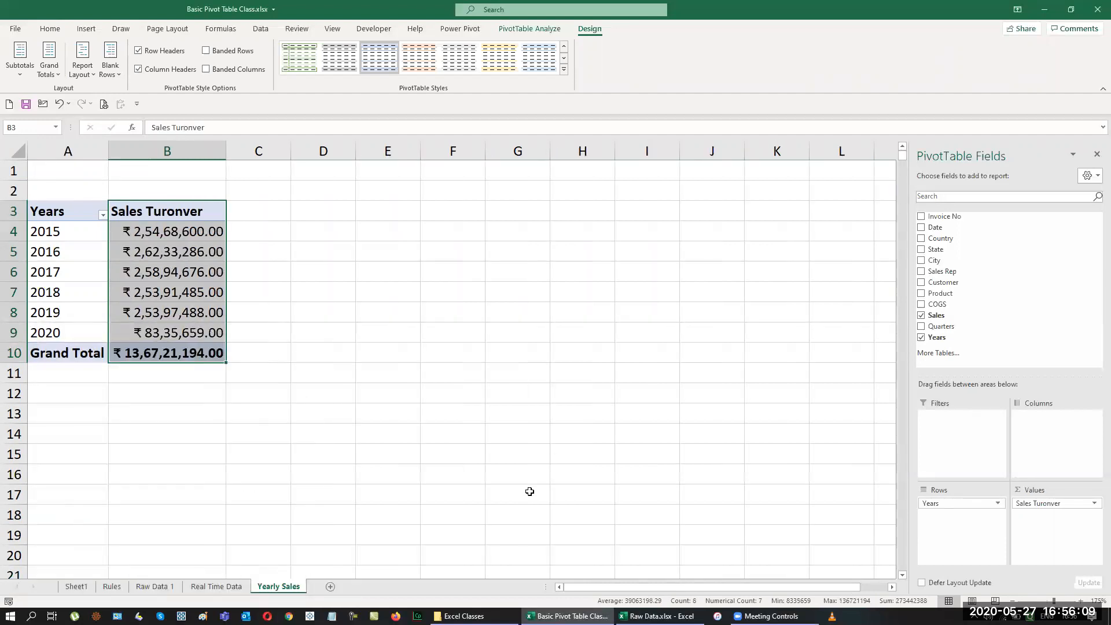
{"action": "left_click", "coordinate": [529, 491]}
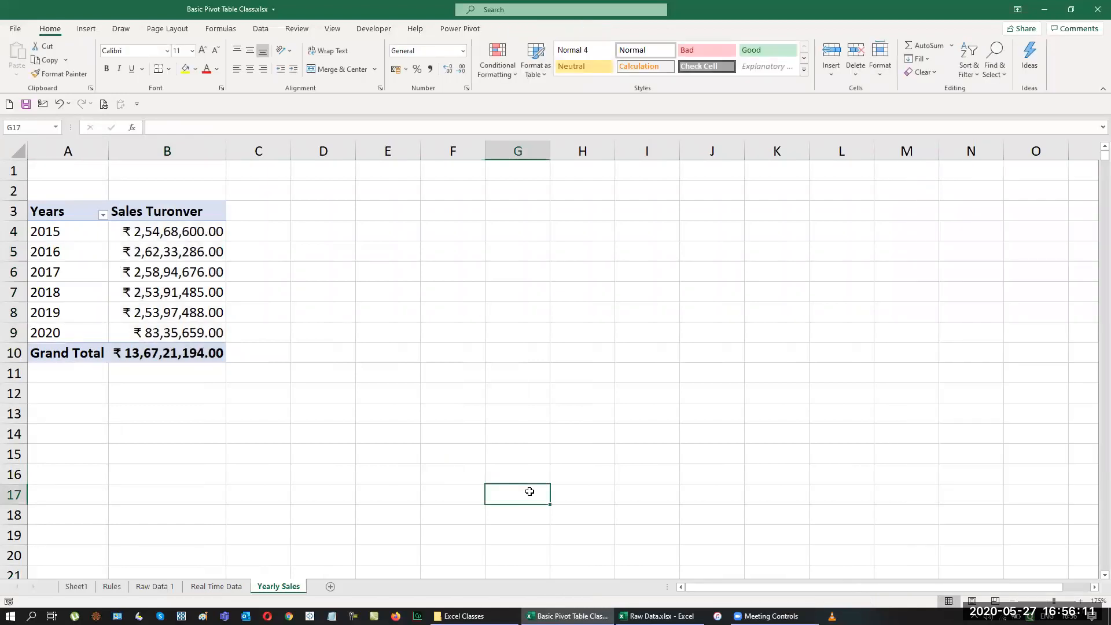
Insert a column PivotChart from the yearly sales pivot table and place it beside the table, starting at row 3
{"action": "left_click", "coordinate": [75, 216]}
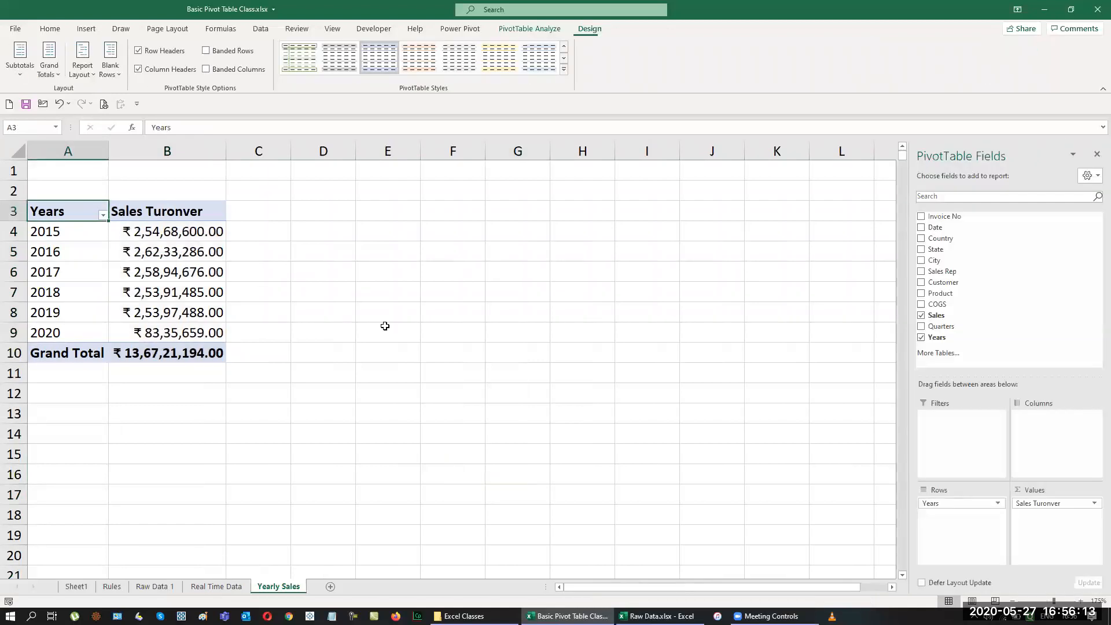
{"action": "key", "text": "alt+F1"}
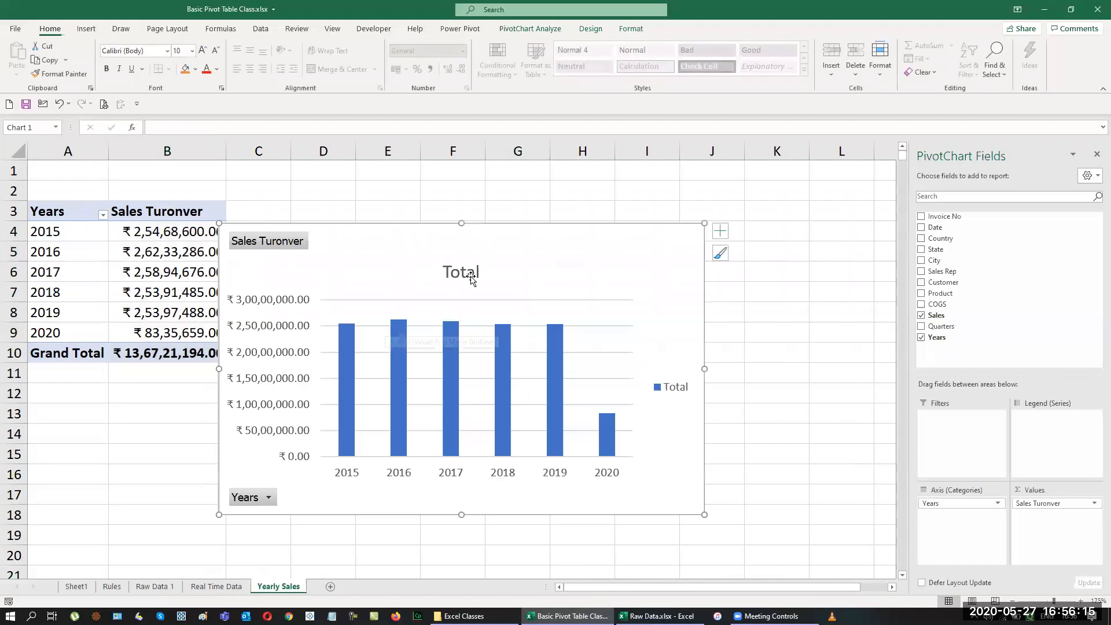
{"action": "left_click_drag", "start_coordinate": [488, 248], "coordinate": [570, 218]}
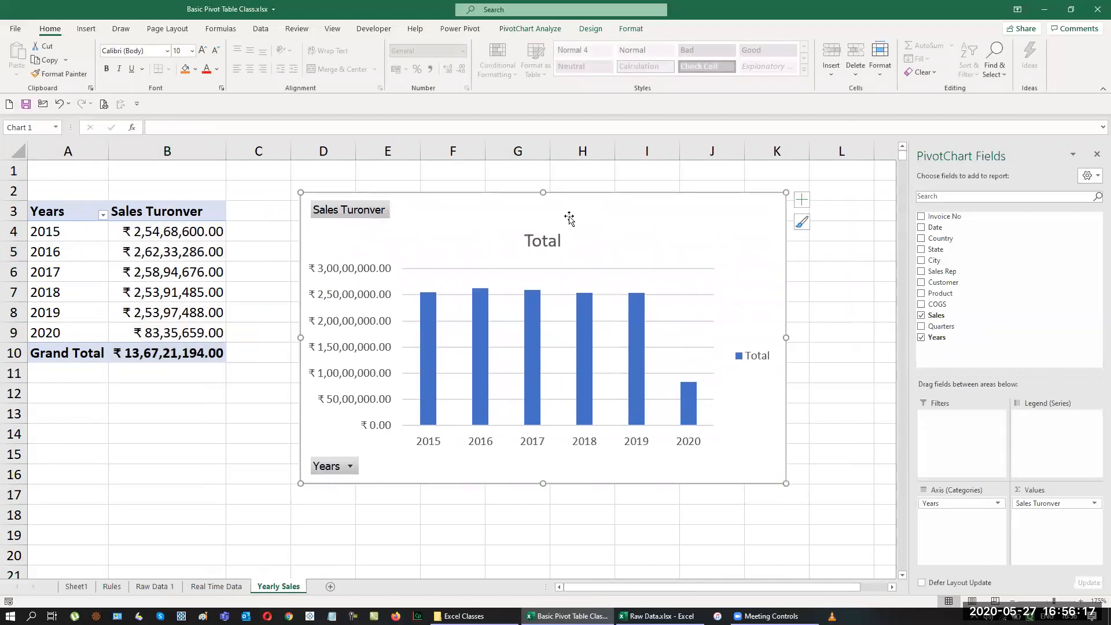
{"action": "left_click_drag", "start_coordinate": [569, 218], "coordinate": [561, 227]}
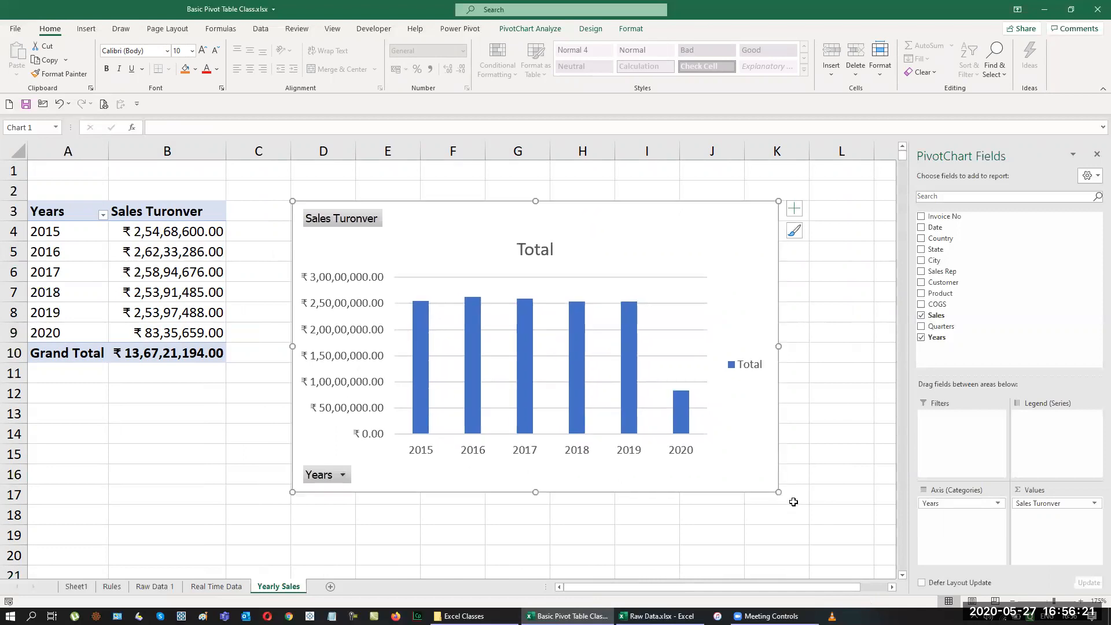
Enlarge the PivotChart slightly and remove its legend and gridlines
{"action": "left_click_drag", "start_coordinate": [779, 493], "coordinate": [809, 505]}
{"action": "left_click", "coordinate": [776, 380]}
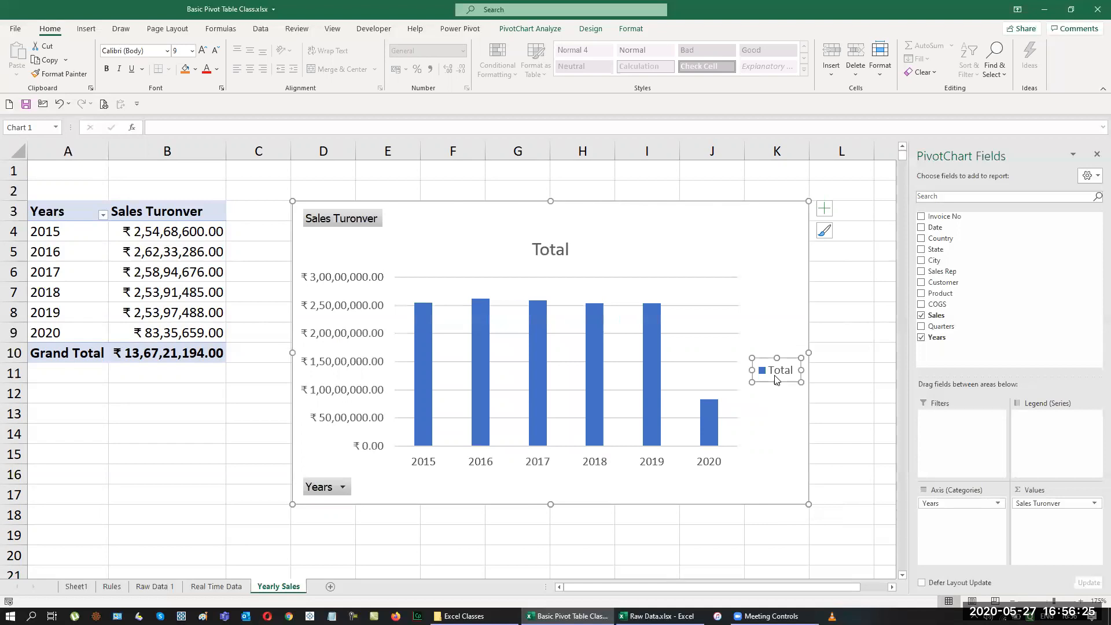
{"action": "key", "text": "Delete"}
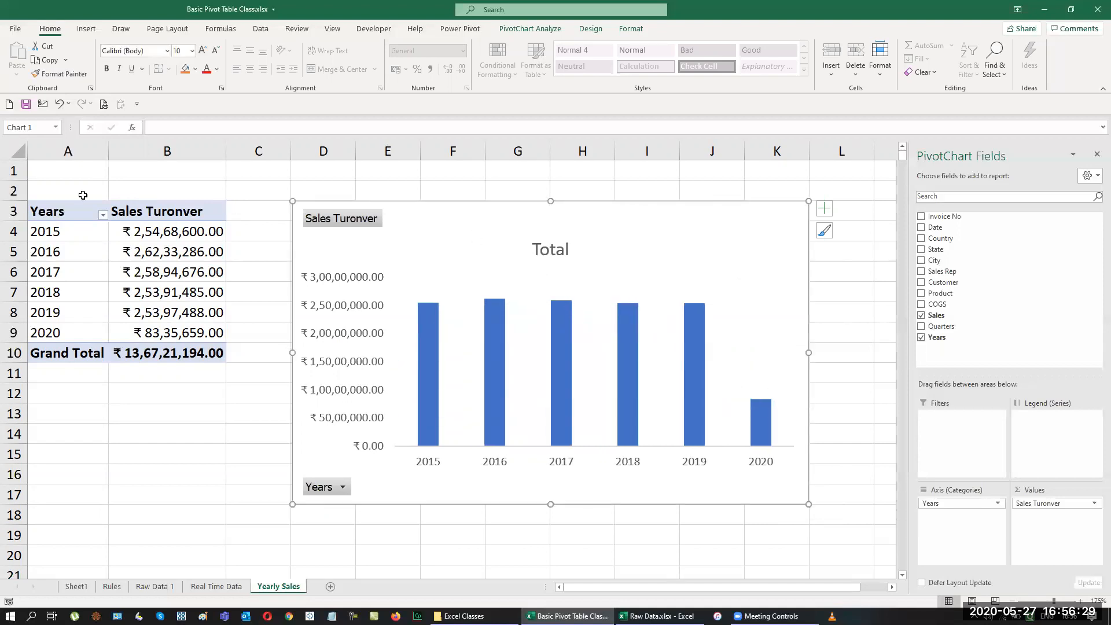
Merge and center A1:B1 and enter the bold heading "Yearly Sales" in it
{"action": "left_click_drag", "start_coordinate": [62, 172], "coordinate": [156, 170]}
{"action": "left_click", "coordinate": [348, 68]}
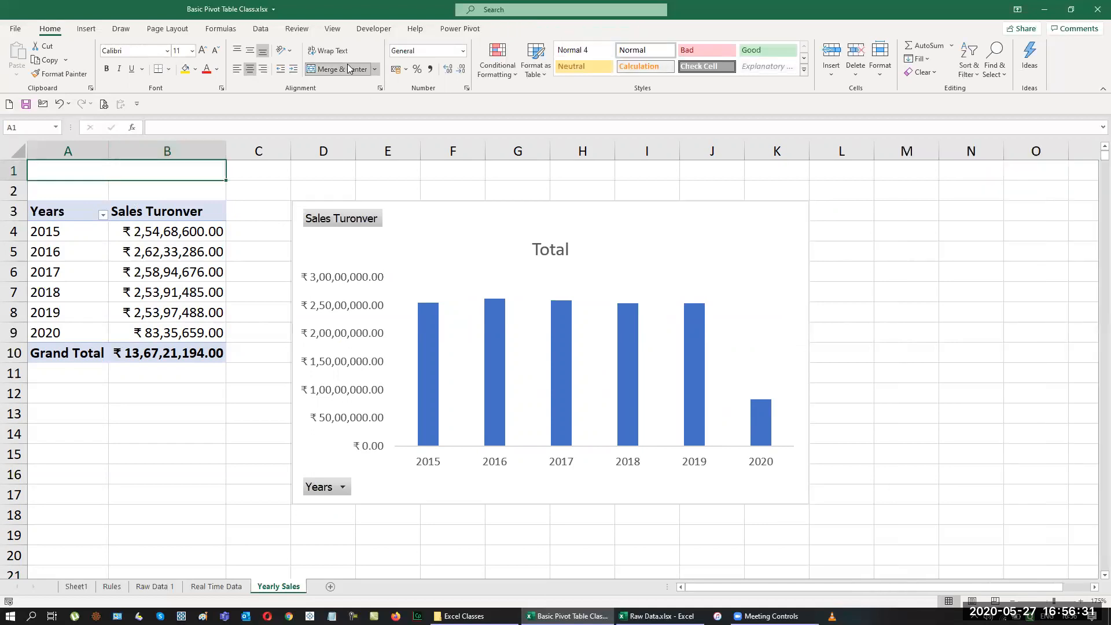
{"action": "type", "text": "Ye"}
{"action": "type", "text": "ly Sales"}
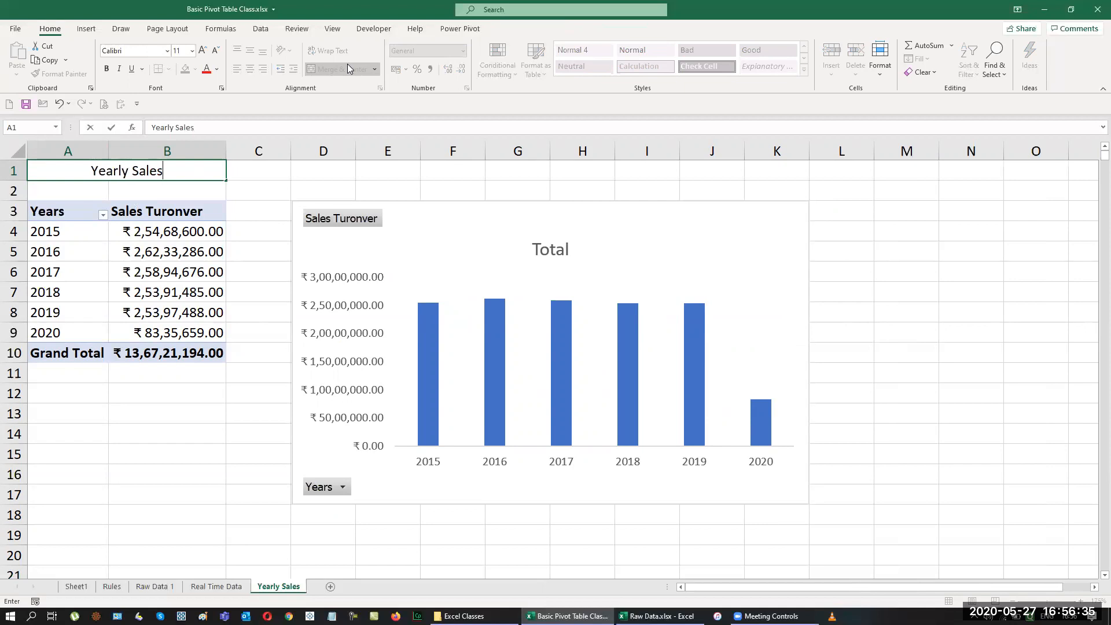
{"action": "key", "text": "Return"}
{"action": "key", "text": "Up"}
{"action": "key", "text": "ctrl+b"}
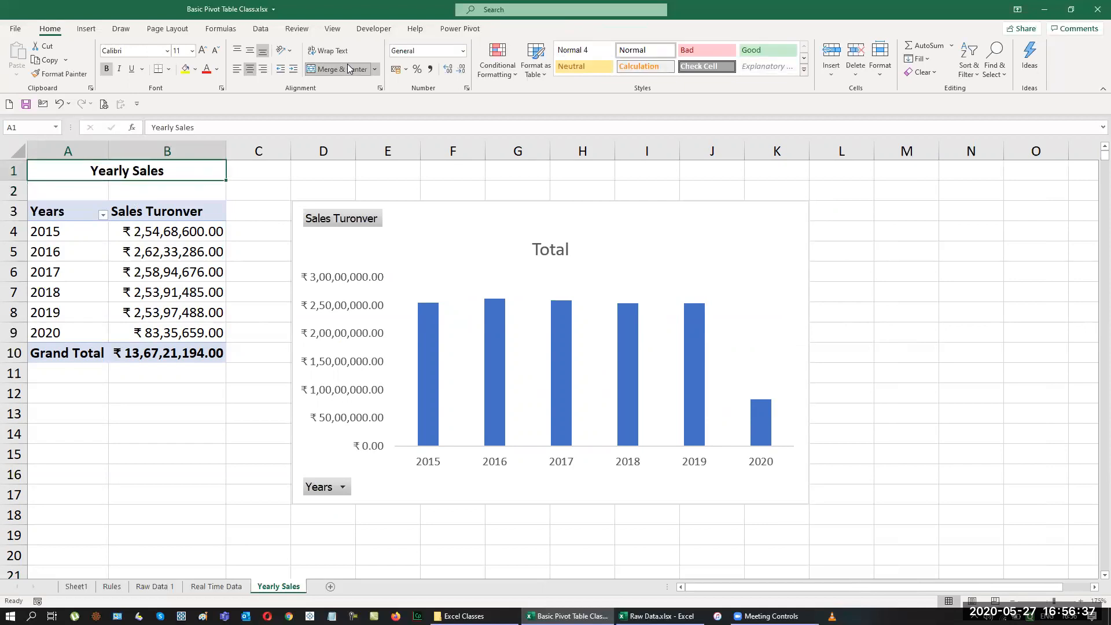
Link the chart title to the heading cell with the formula ='Yearly Sales'!$A$1:$B$1
{"action": "left_click", "coordinate": [551, 251]}
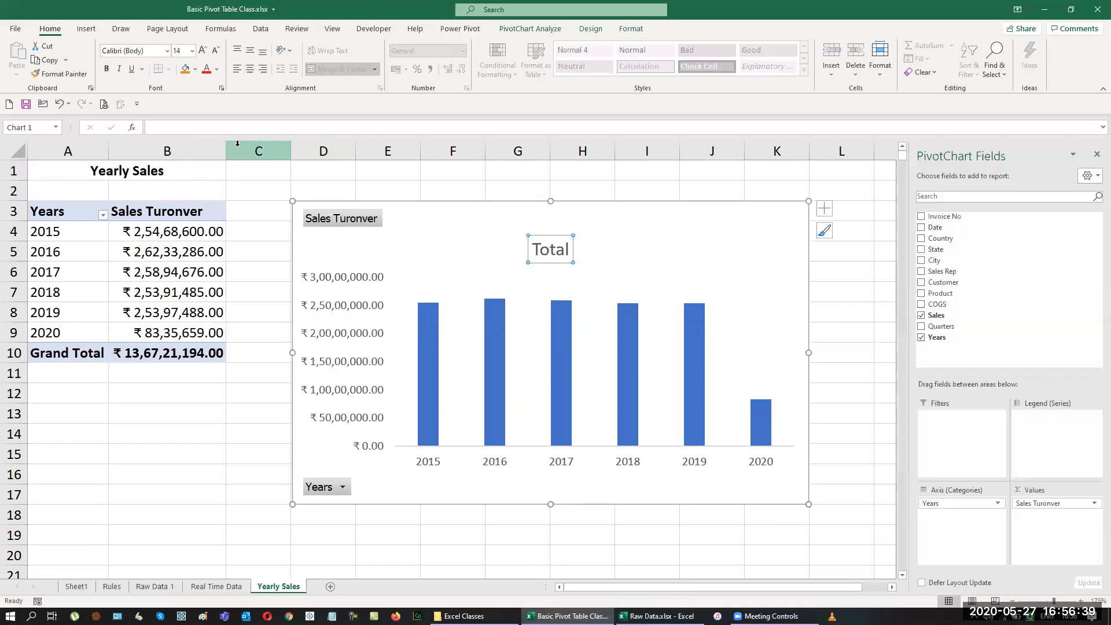
{"action": "left_click", "coordinate": [182, 130]}
{"action": "type", "text": "="}
{"action": "left_click", "coordinate": [157, 170]}
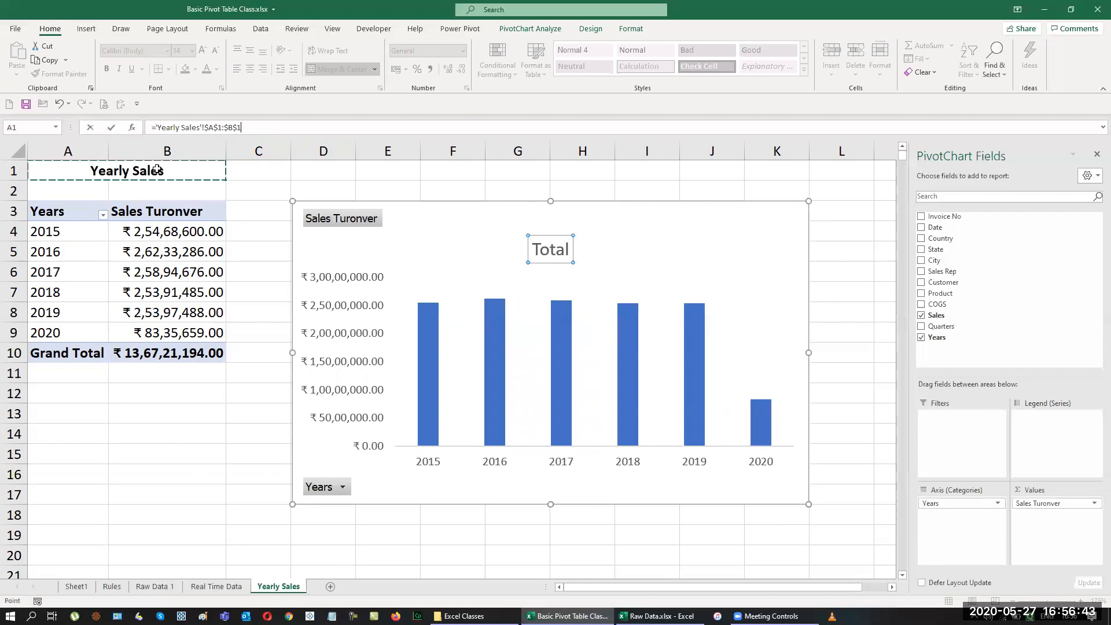
{"action": "key", "text": "Return"}
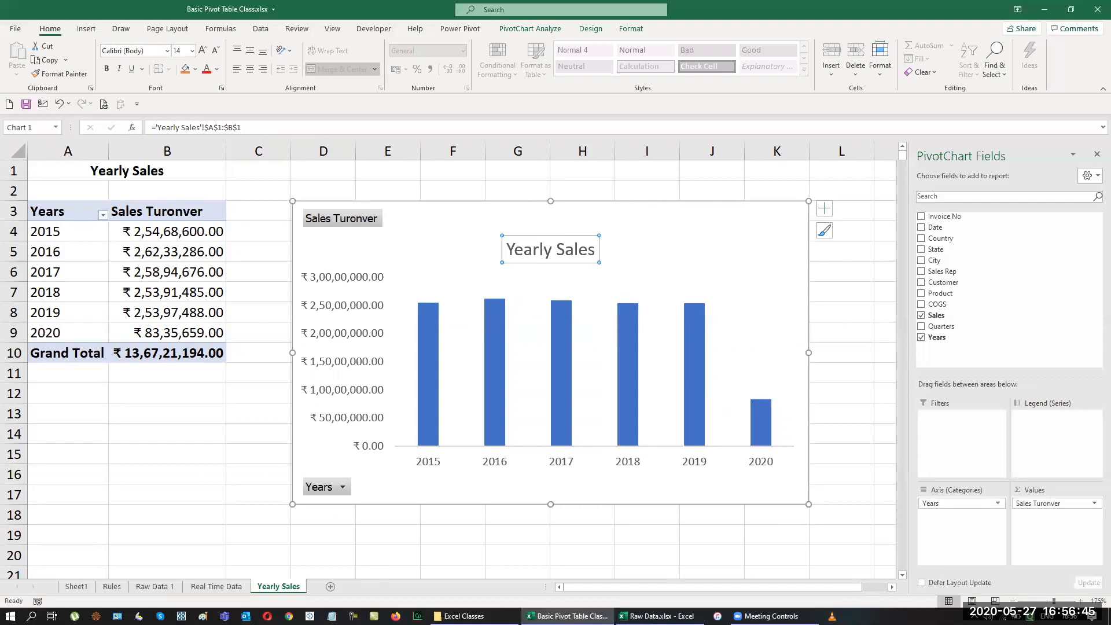
Add data labels to the columns of the Yearly Sales chart
{"action": "left_click", "coordinate": [824, 208]}
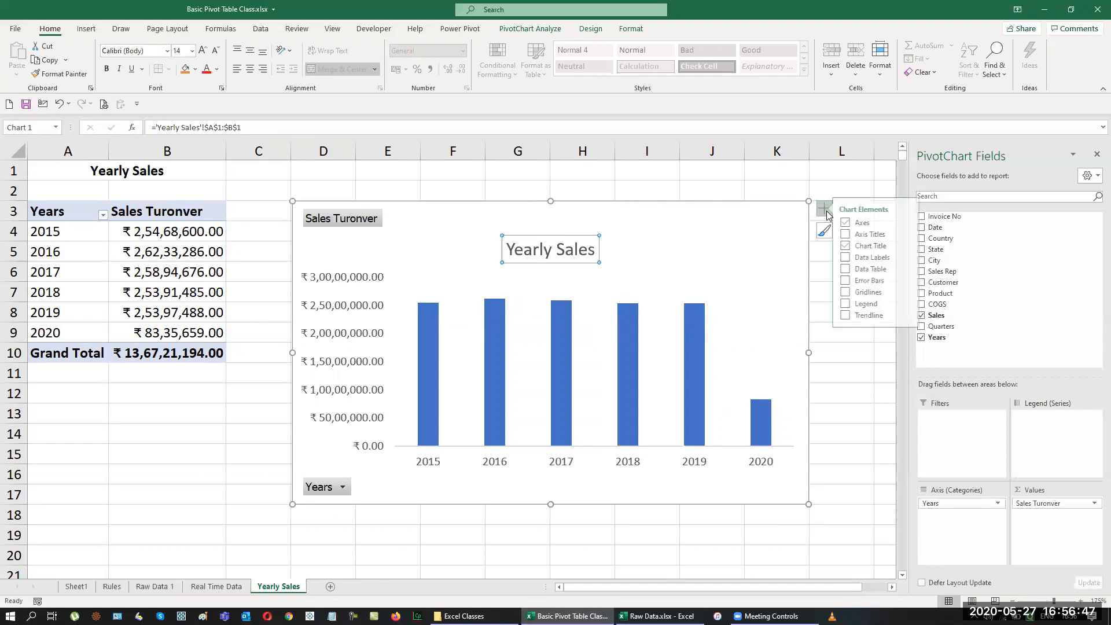
{"action": "left_click", "coordinate": [853, 257]}
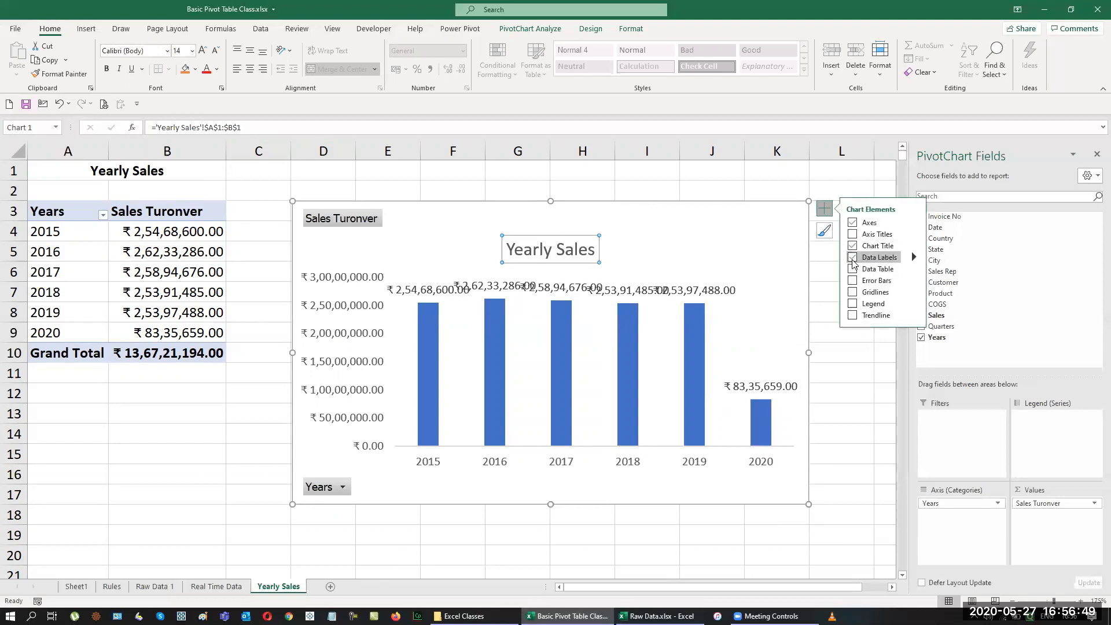
{"action": "left_click", "coordinate": [842, 377]}
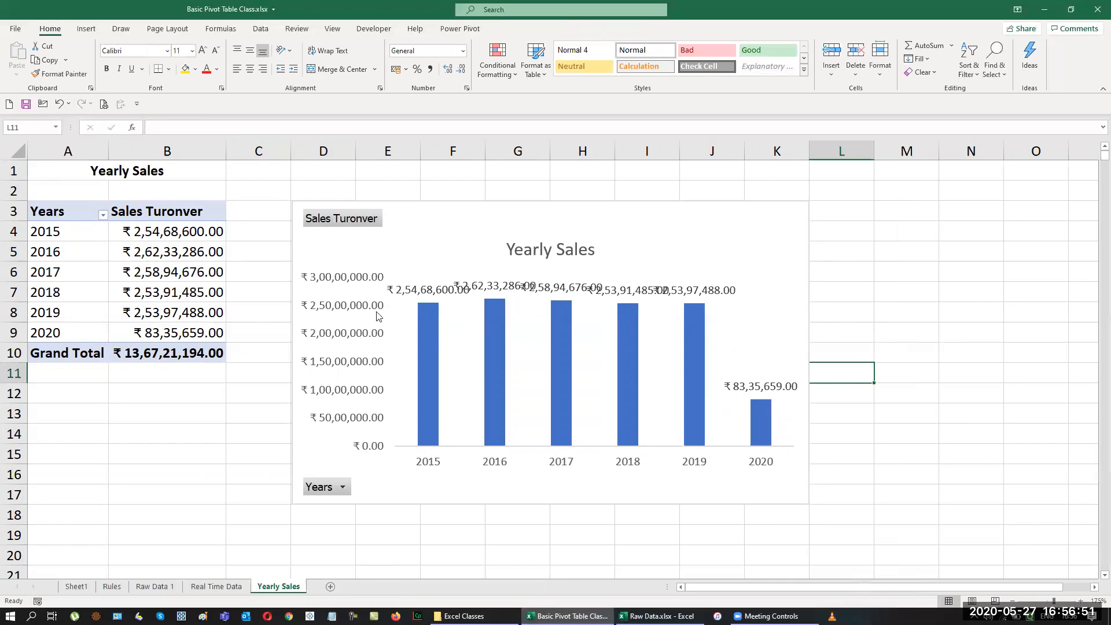
Set the display units of the chart's vertical value axis to Millions
{"action": "right_click", "coordinate": [339, 281]}
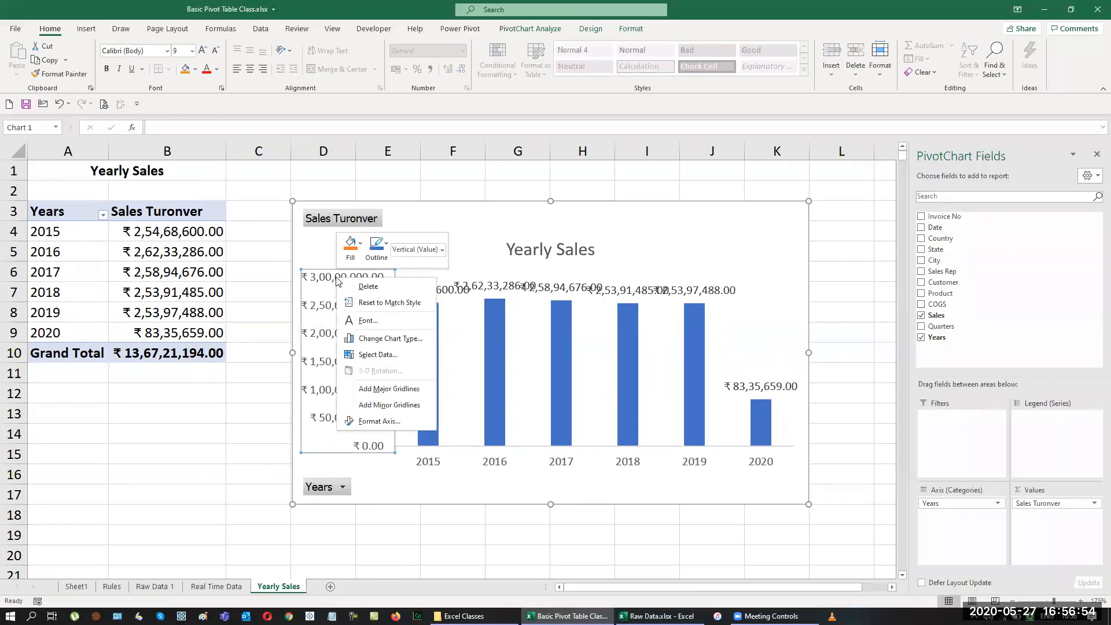
{"action": "left_click", "coordinate": [354, 421]}
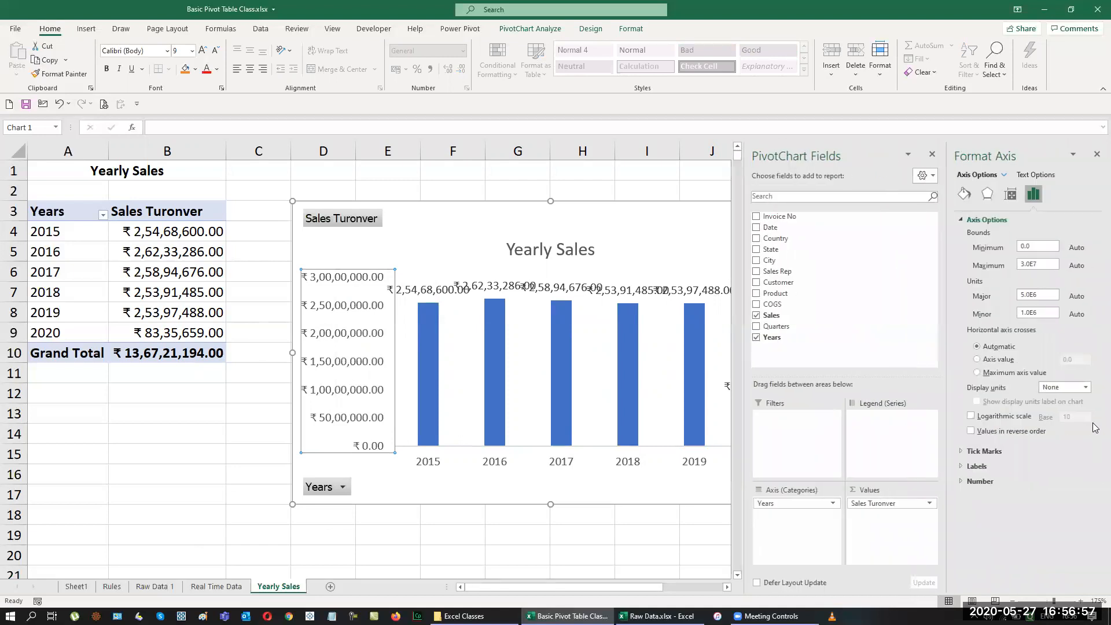
{"action": "left_click", "coordinate": [1086, 387]}
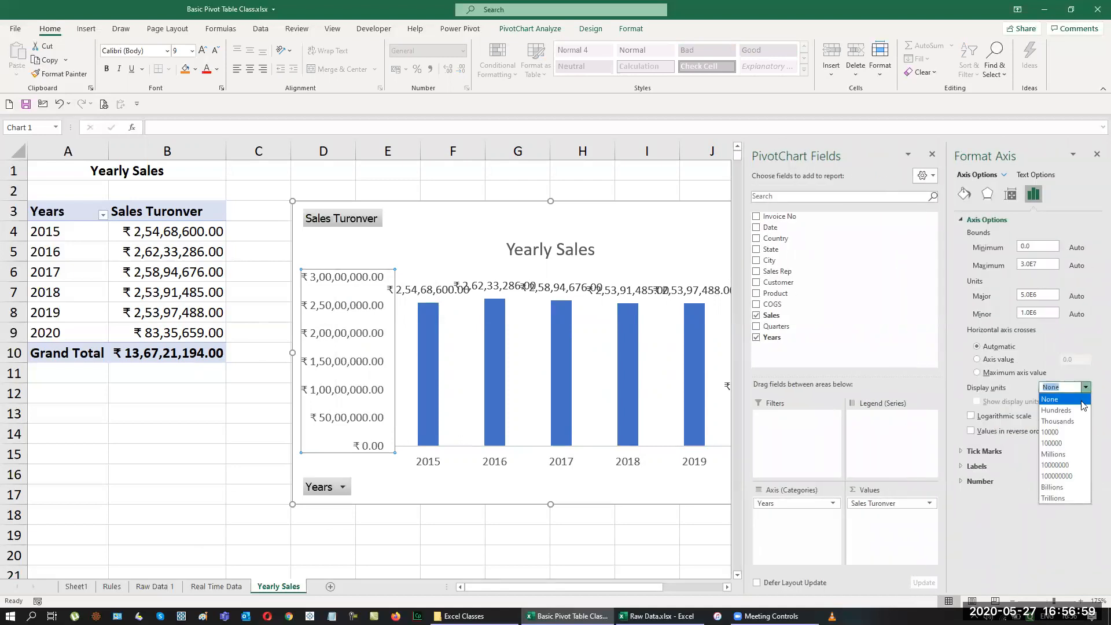
{"action": "left_click", "coordinate": [1060, 455]}
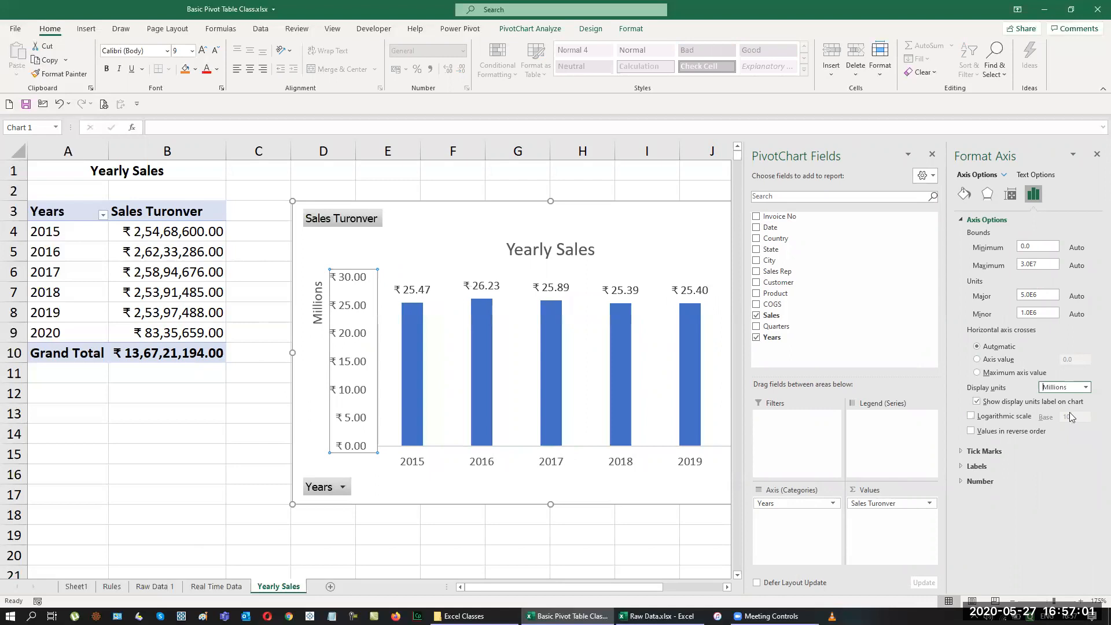
Close the value axis formatting settings of the Yearly Sales chart
{"action": "left_click", "coordinate": [1087, 387]}
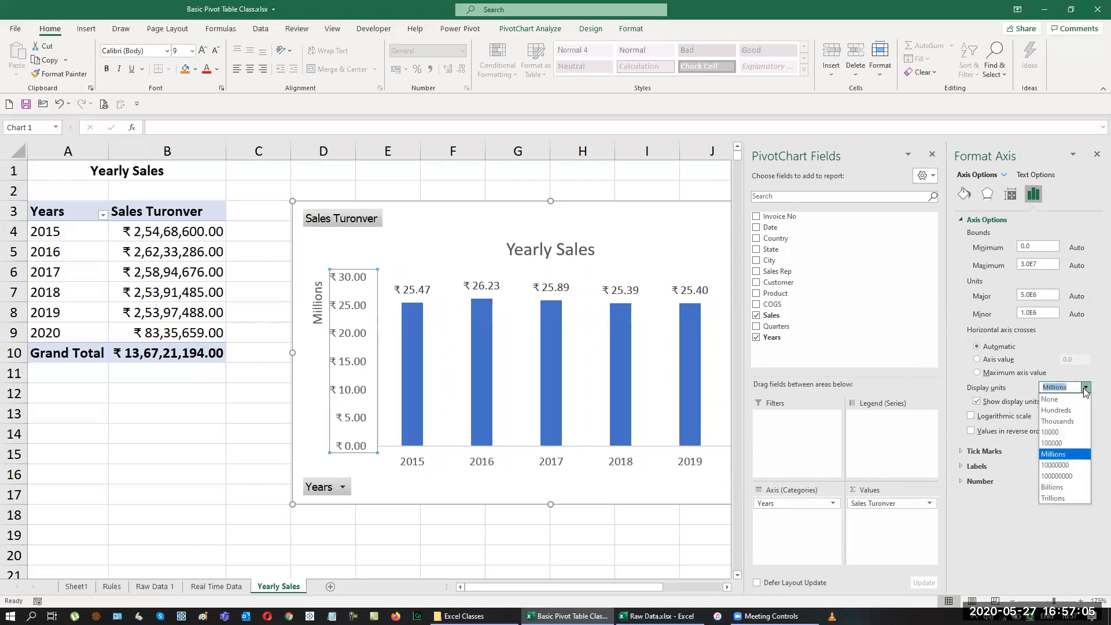
{"action": "left_click", "coordinate": [1085, 389]}
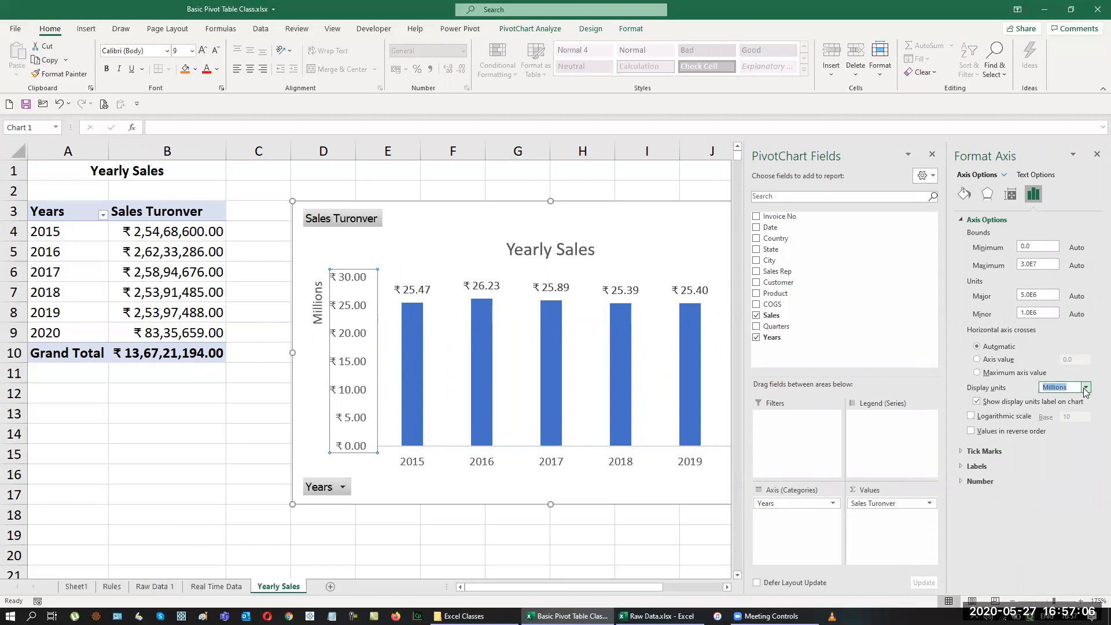
{"action": "left_click", "coordinate": [1095, 156]}
{"action": "left_click", "coordinate": [843, 349]}
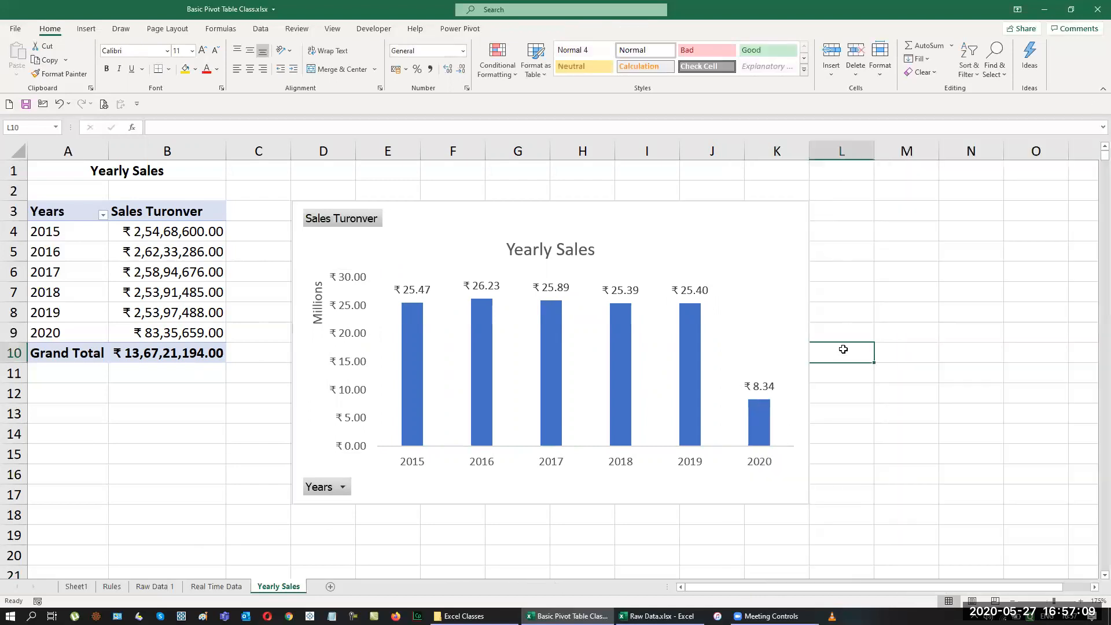
{"action": "left_click", "coordinate": [797, 280]}
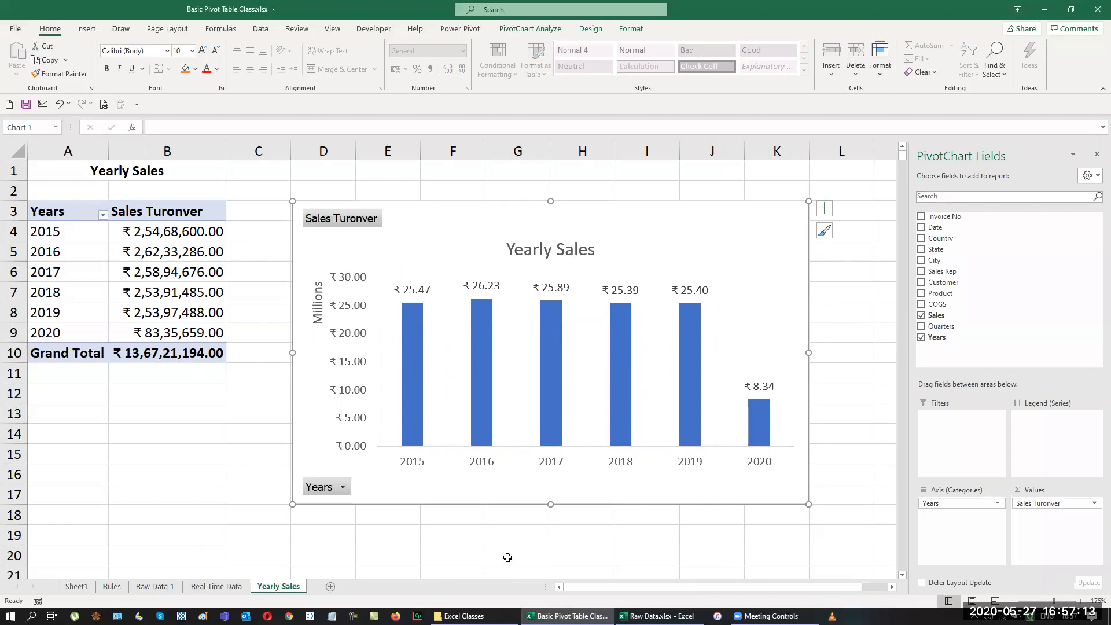
Create a pivot table on a new worksheet from the Real Time Data range $A$1:$J$1939
{"action": "left_click", "coordinate": [212, 587]}
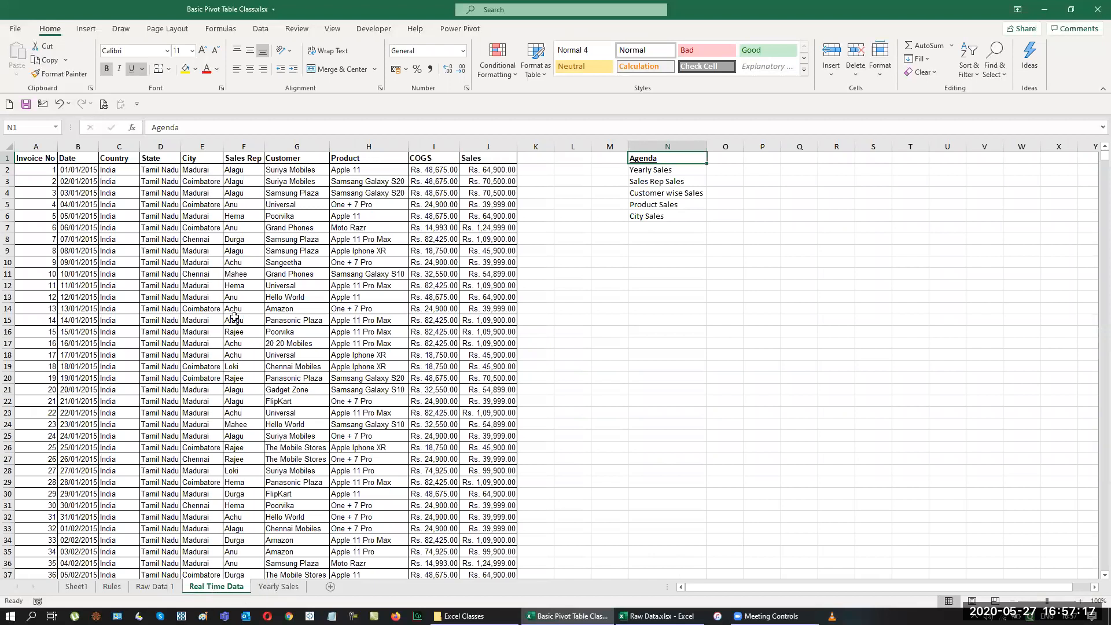
{"action": "left_click", "coordinate": [36, 160]}
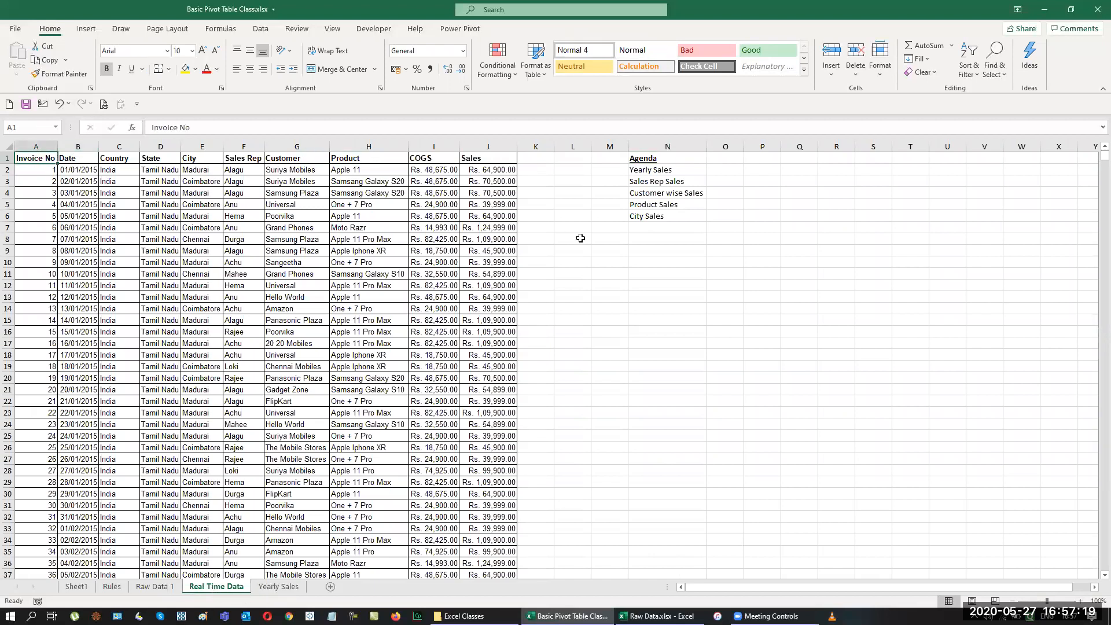
{"action": "key", "text": "alt+n"}
{"action": "key", "text": "v"}
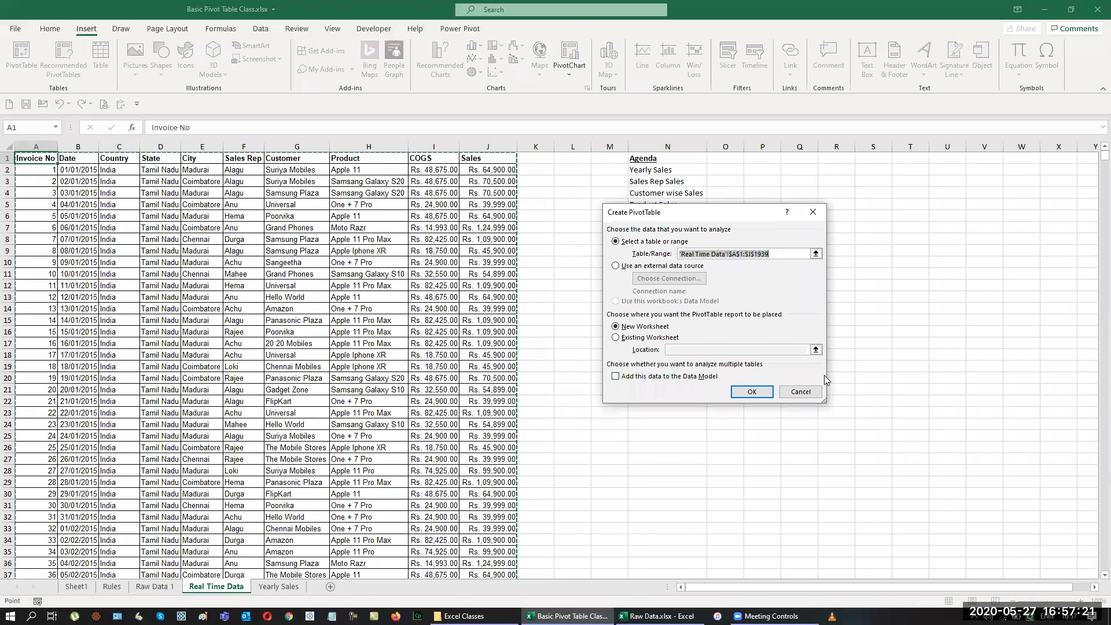
{"action": "left_click", "coordinate": [752, 392]}
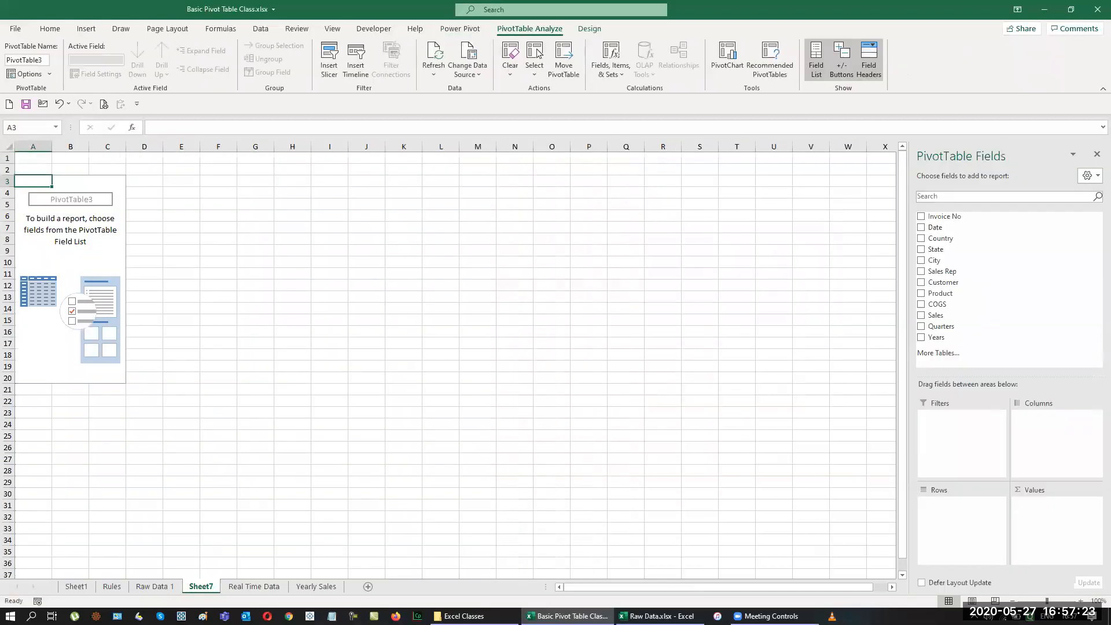
Rename the new pivot table worksheet as "Sales Rep Sales"
{"action": "double_click", "coordinate": [207, 587]}
{"action": "key", "text": "BackSpace"}
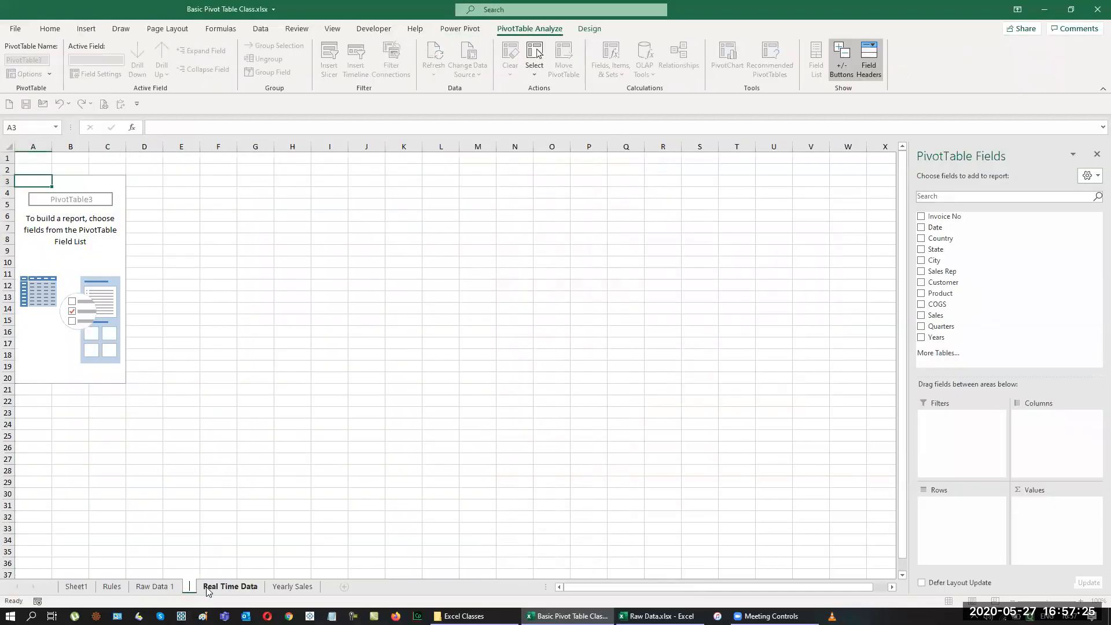
{"action": "type", "text": "Sales REp"}
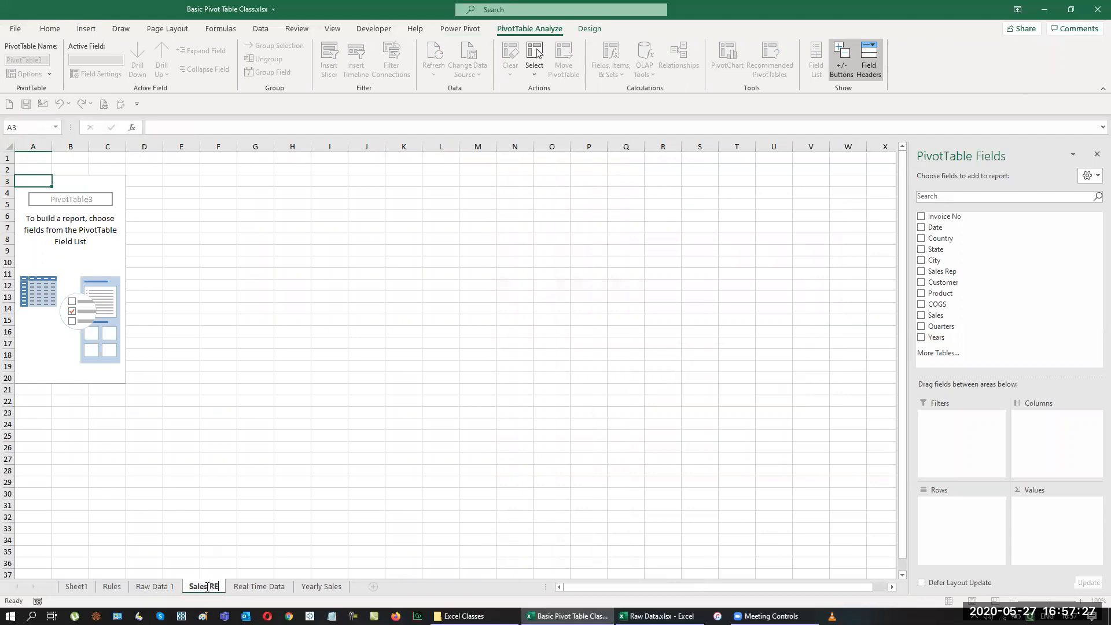
{"action": "key", "text": "BackSpace"}
{"action": "key", "text": "BackSpace"}
{"action": "type", "text": "ep "}
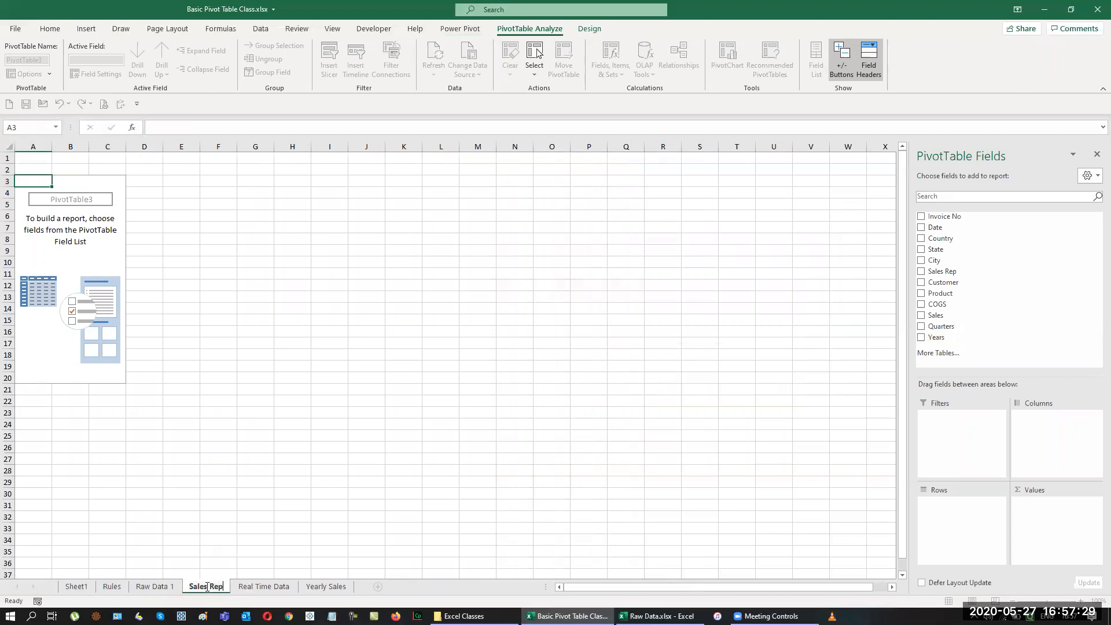
{"action": "type", "text": "Sales"}
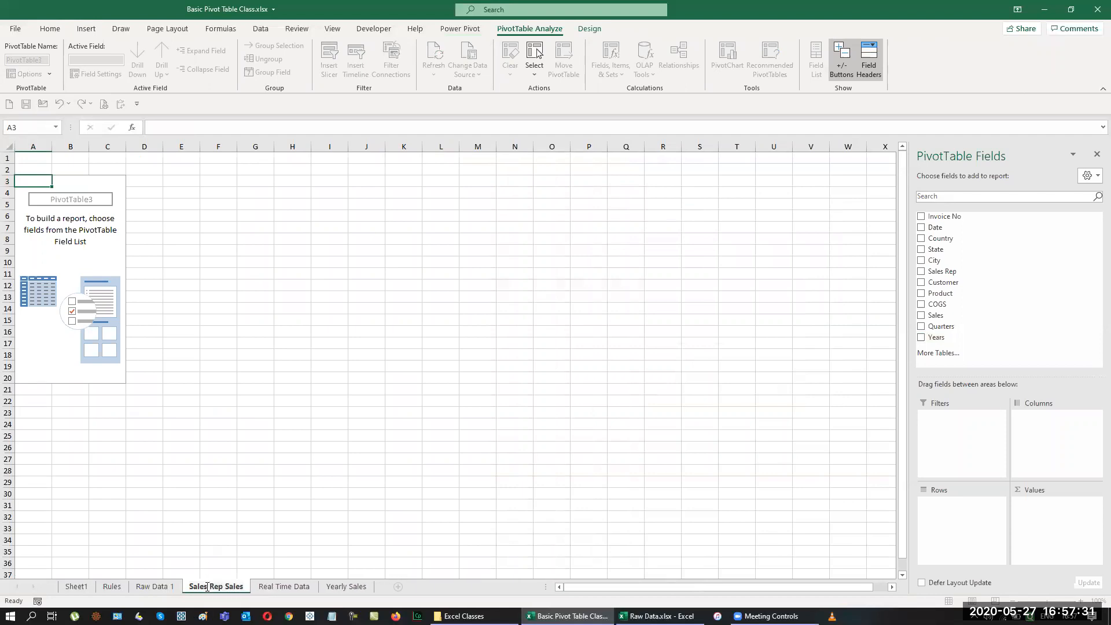
{"action": "key", "text": "Return"}
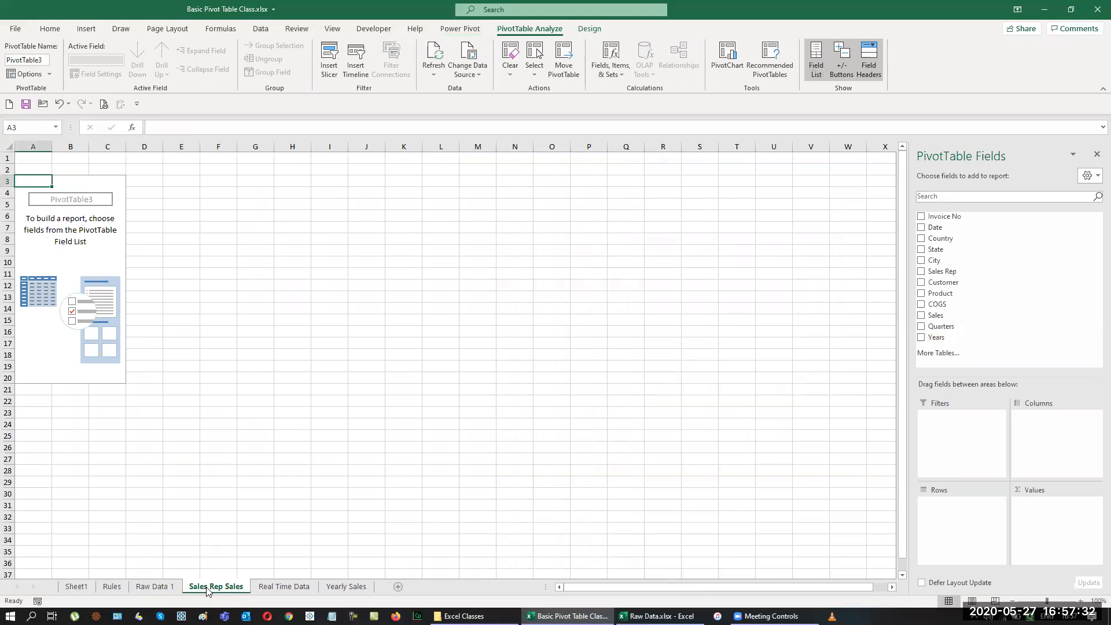
Summarize Sales by Sales Rep in the pivot table and show the report in tabular form
{"action": "left_click", "coordinate": [922, 272]}
{"action": "left_click", "coordinate": [921, 316]}
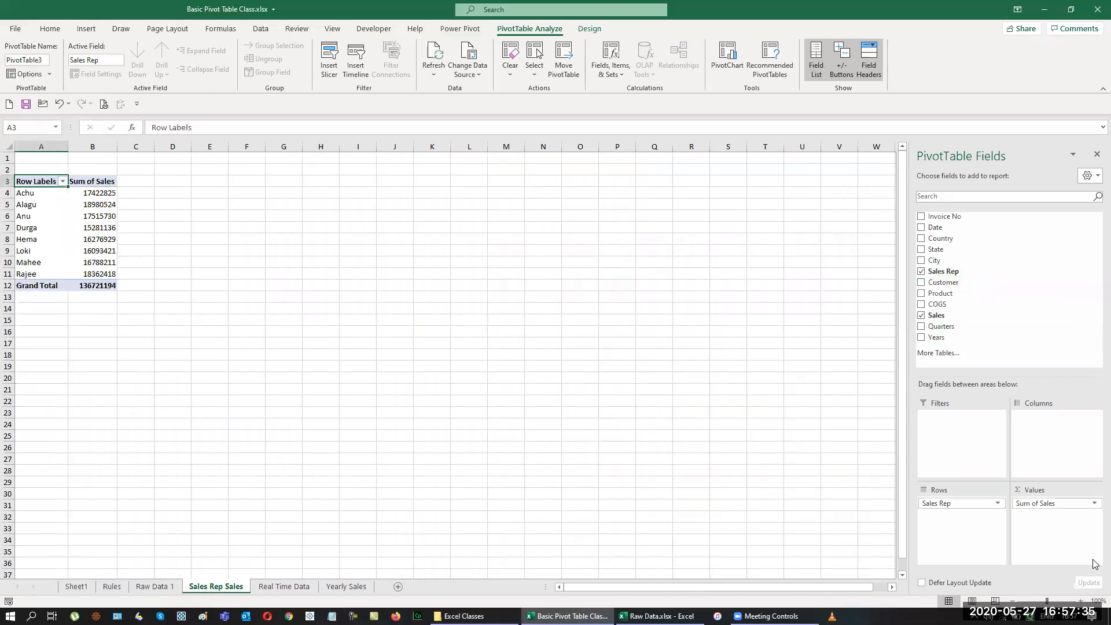
{"action": "scroll", "coordinate": [368, 539], "scroll_direction": "up", "scroll_amount": 5, "text": "ctrl"}
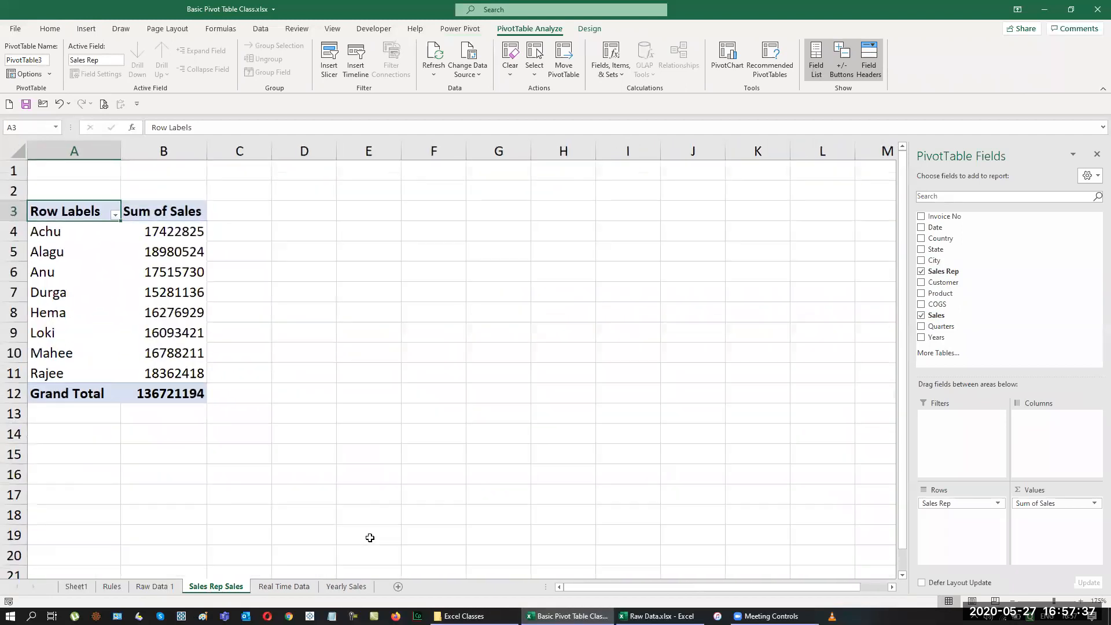
{"action": "left_click", "coordinate": [589, 28]}
{"action": "left_click", "coordinate": [81, 67]}
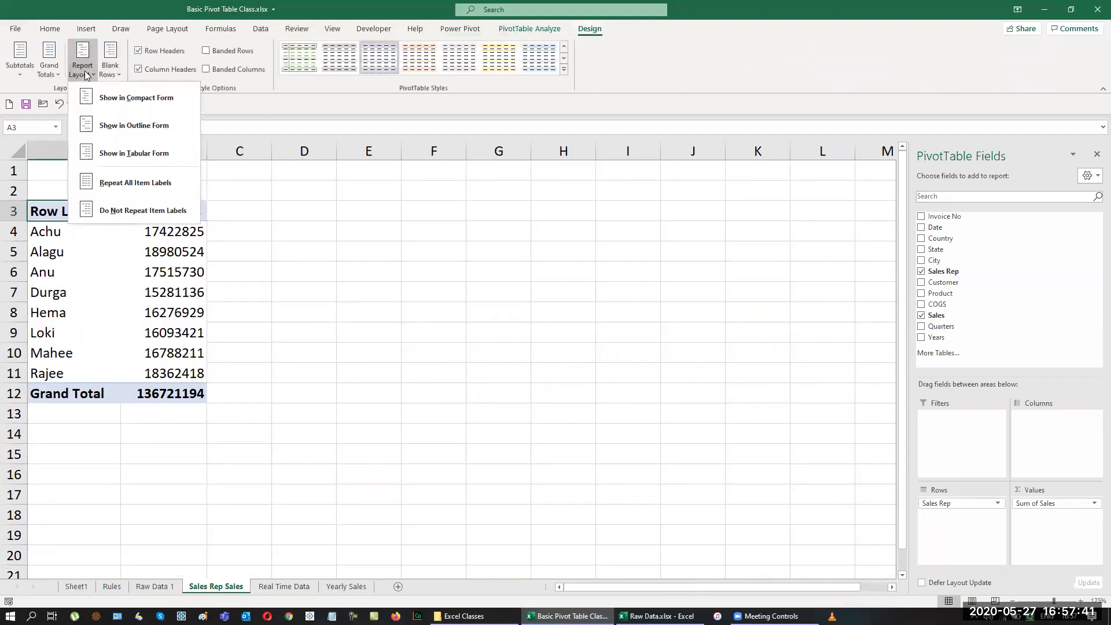
{"action": "left_click", "coordinate": [113, 155]}
Rename the Sum of Sales value field as "Sales Turnover" and format it as Currency with the ₹ symbol and two decimals
{"action": "left_click_drag", "start_coordinate": [156, 215], "coordinate": [152, 391]}
{"action": "right_click", "coordinate": [153, 392]}
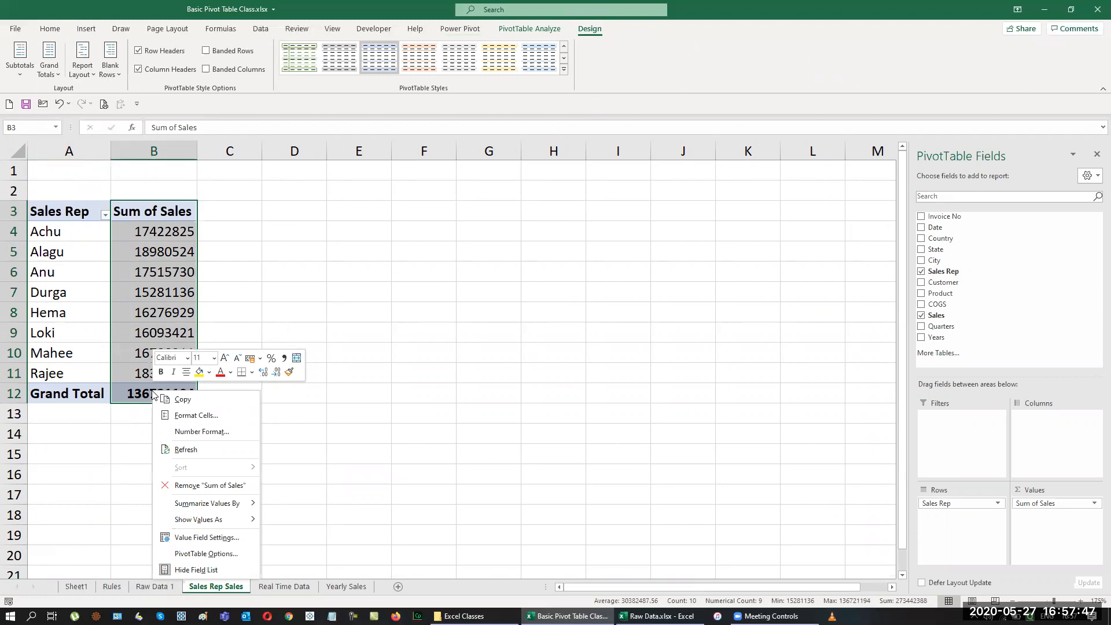
{"action": "left_click", "coordinate": [185, 537]}
{"action": "key", "text": "BackSpace"}
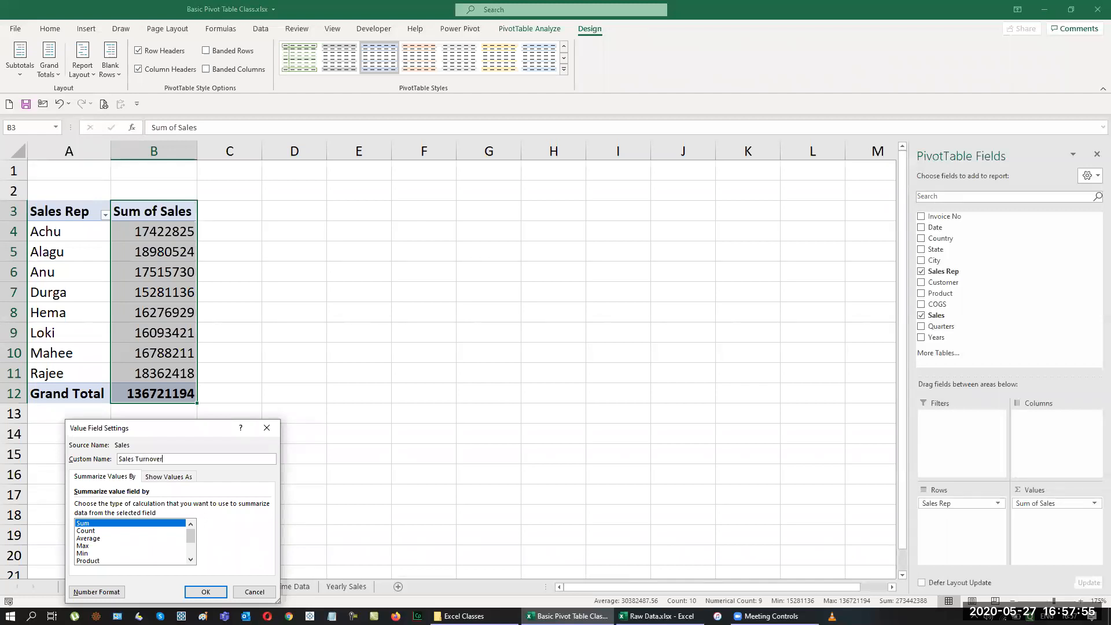
{"action": "left_click", "coordinate": [90, 592]}
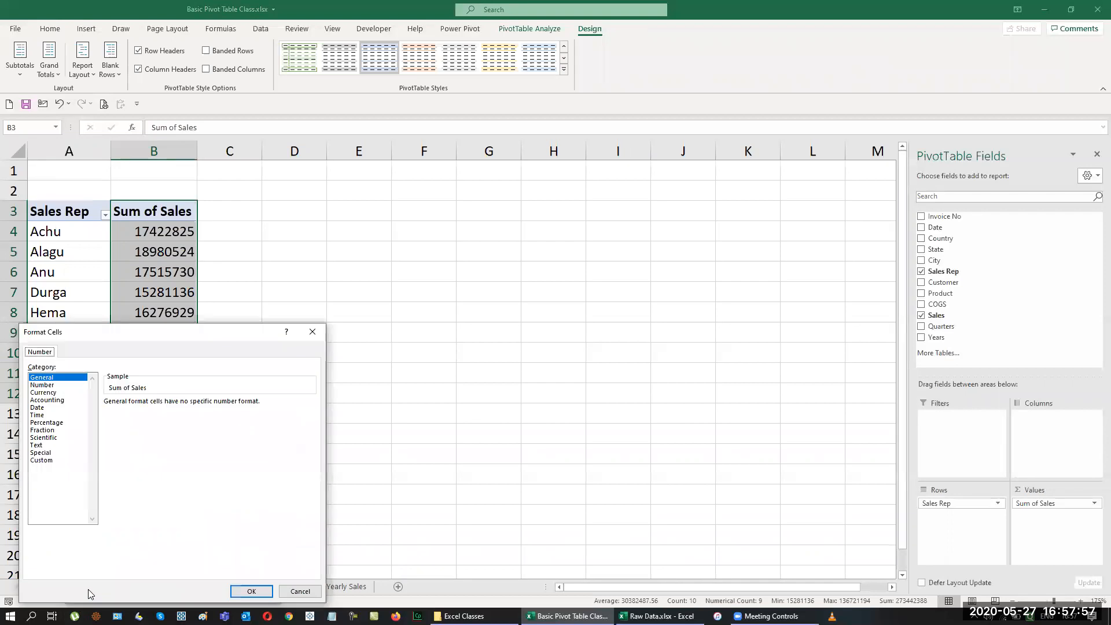
{"action": "left_click", "coordinate": [47, 393]}
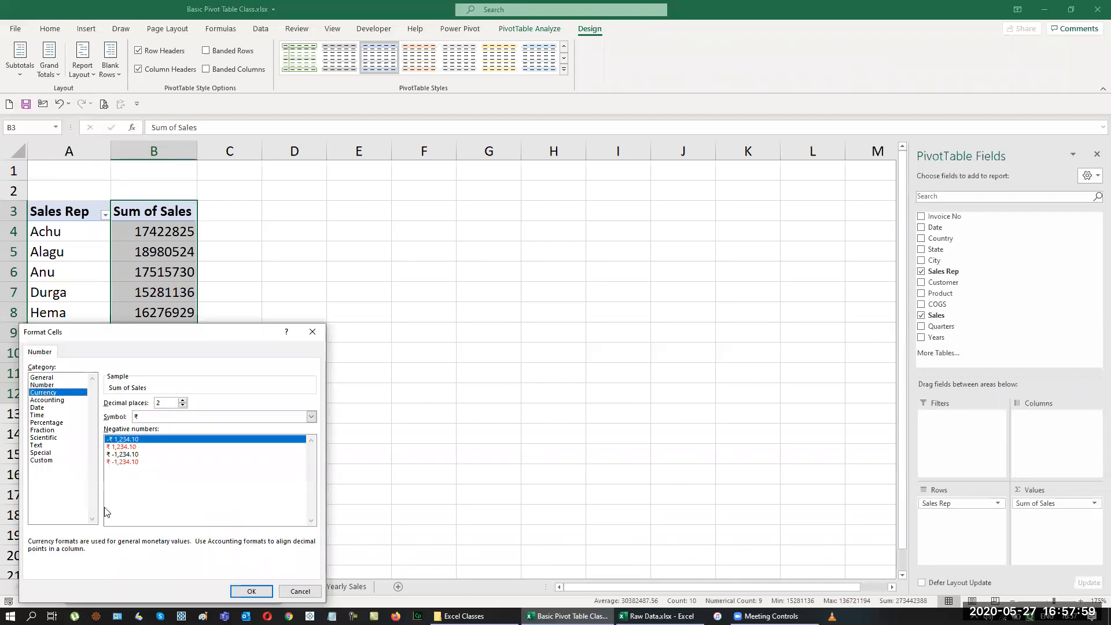
{"action": "left_click", "coordinate": [251, 591]}
{"action": "left_click", "coordinate": [202, 591]}
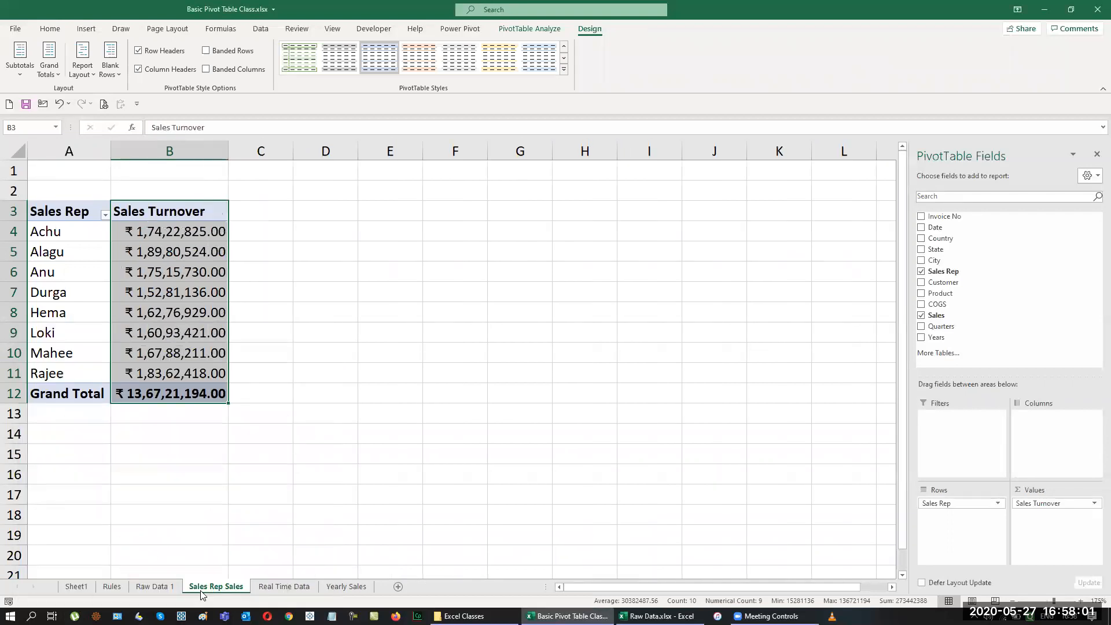
Insert a default column PivotChart from the Sales Rep pivot table and place it beside the table, spanning columns D to K
{"action": "left_click", "coordinate": [63, 214]}
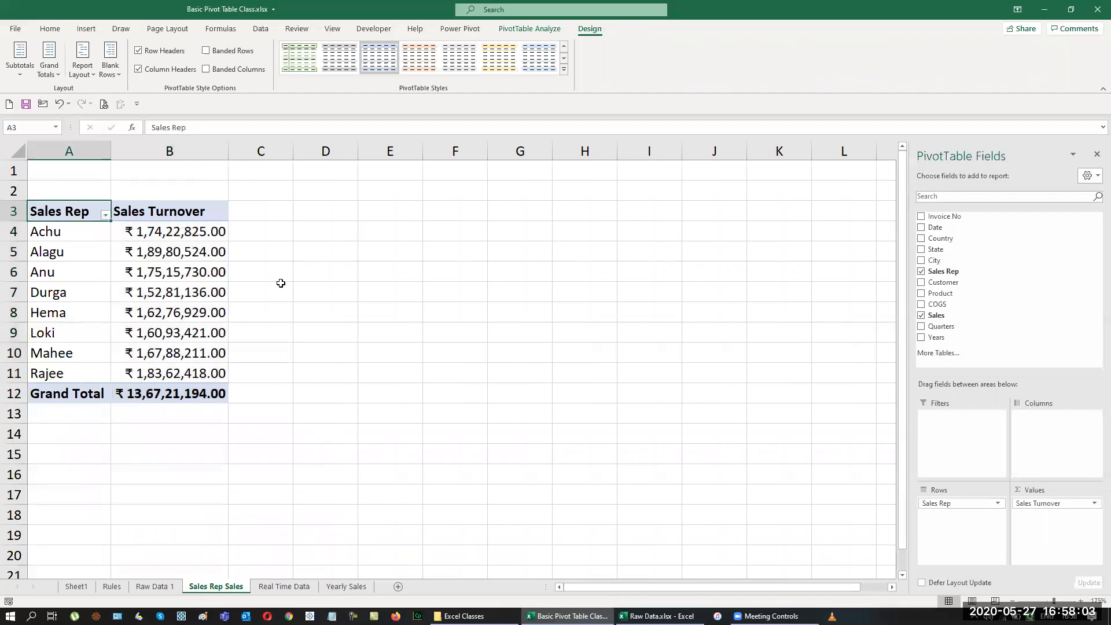
{"action": "key", "text": "alt+F1"}
{"action": "left_click_drag", "start_coordinate": [513, 241], "coordinate": [602, 216]}
Delete the legend and the horizontal gridlines from the Sales Rep PivotChart
{"action": "left_click", "coordinate": [769, 370]}
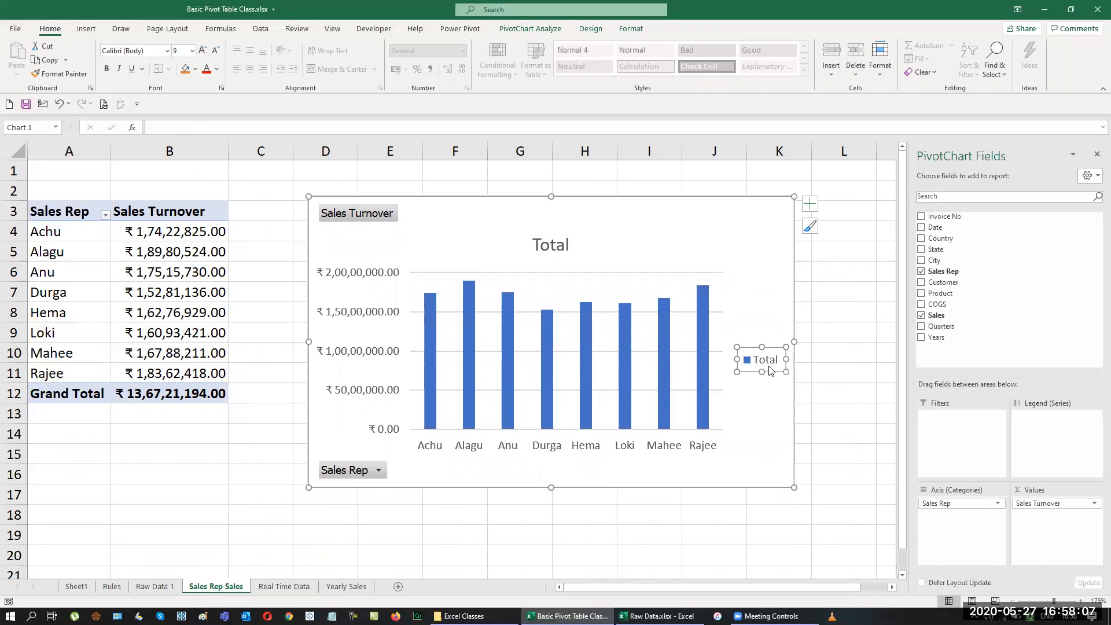
{"action": "key", "text": "Delete"}
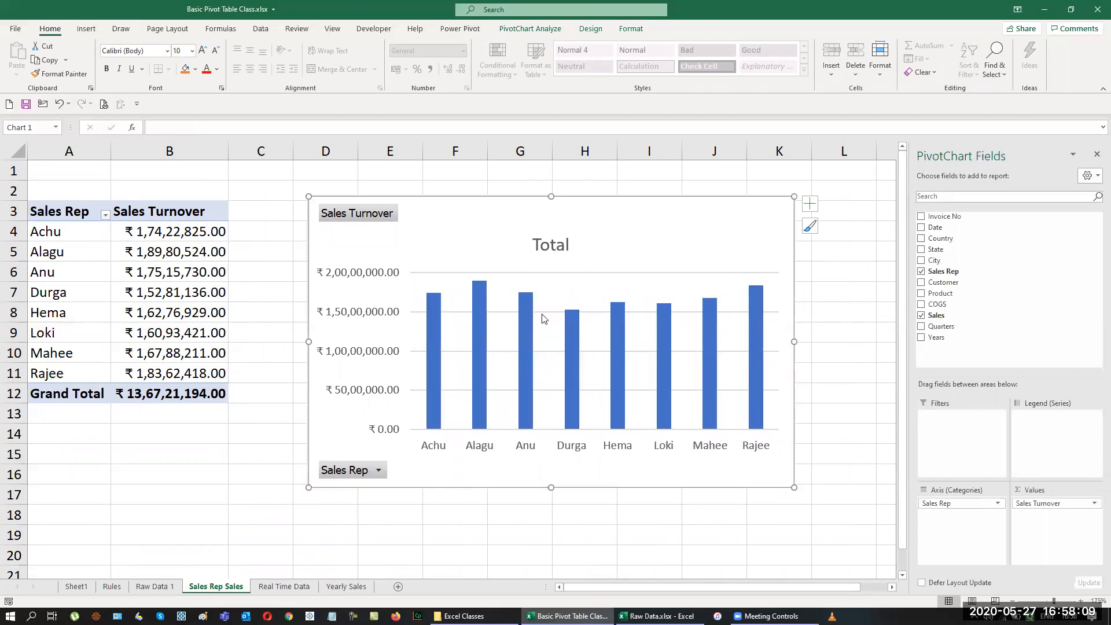
{"action": "left_click", "coordinate": [621, 346]}
{"action": "key", "text": "Delete"}
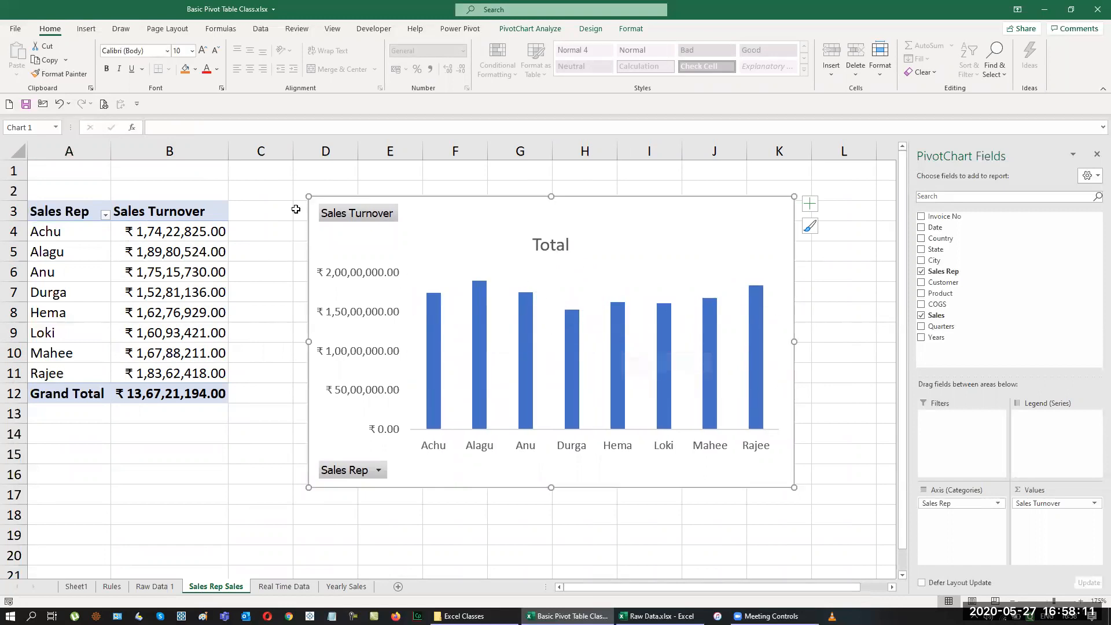
Merge and center A1:B1 and enter the bold, underlined heading "Sales Rep Sales" in it
{"action": "left_click_drag", "start_coordinate": [86, 169], "coordinate": [217, 171]}
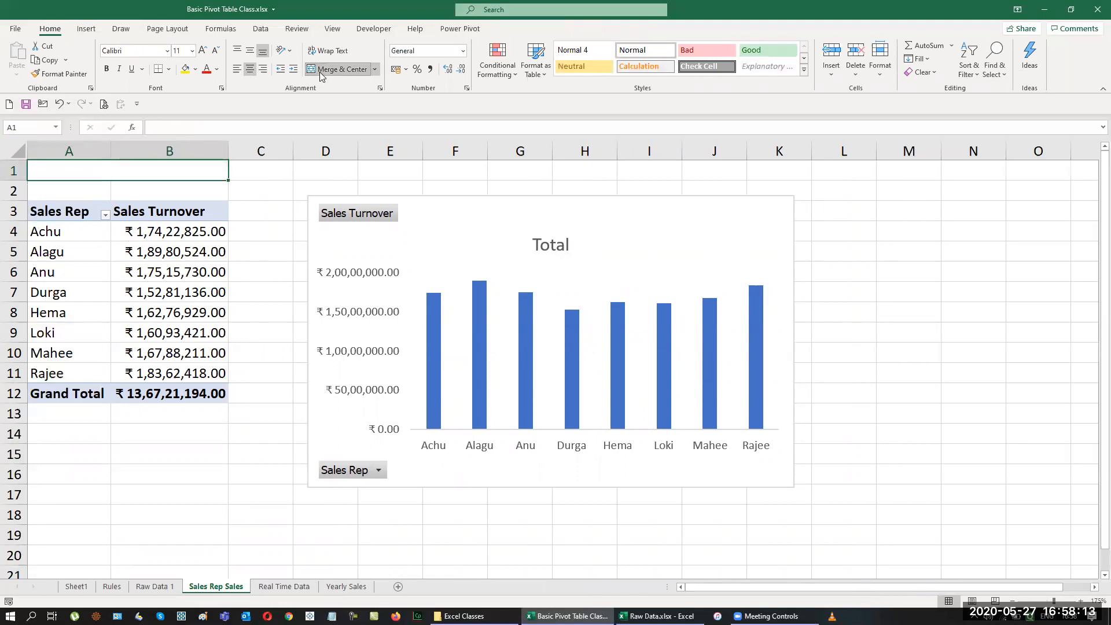
{"action": "type", "text": "Sales Rep "}
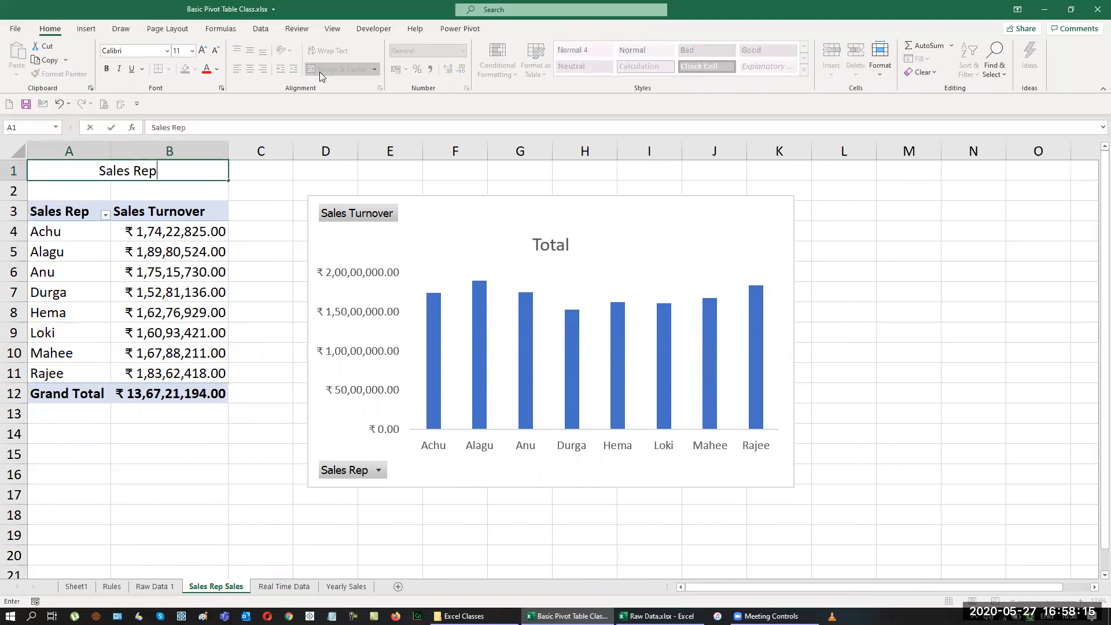
{"action": "type", "text": "Sales"}
{"action": "key", "text": "Return"}
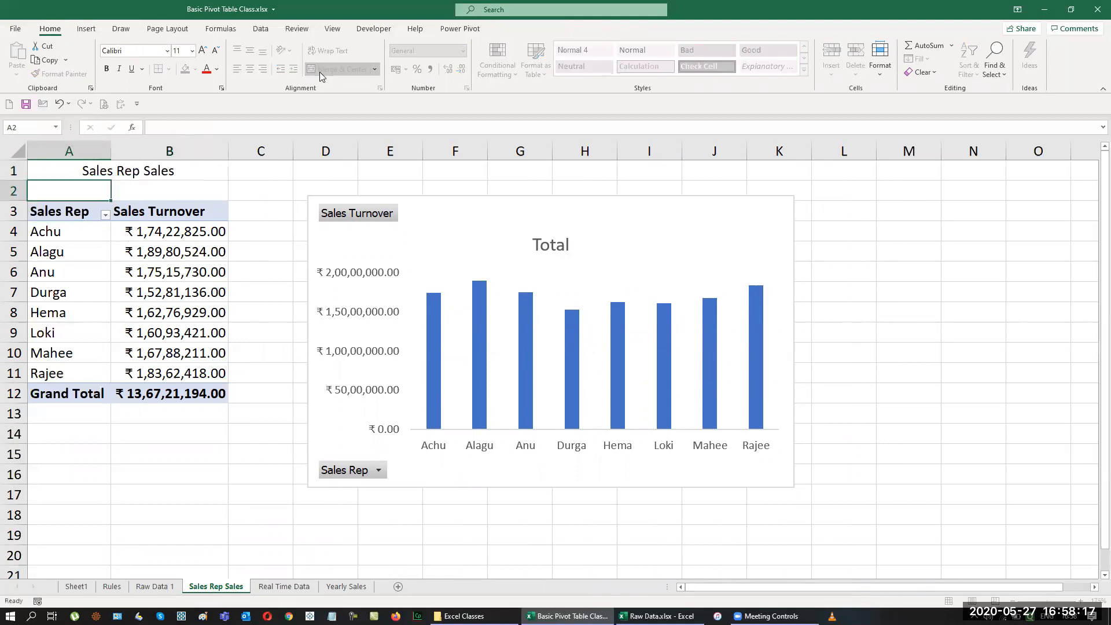
{"action": "key", "text": "Up"}
{"action": "key", "text": "ctrl+b"}
{"action": "key", "text": "ctrl+u"}
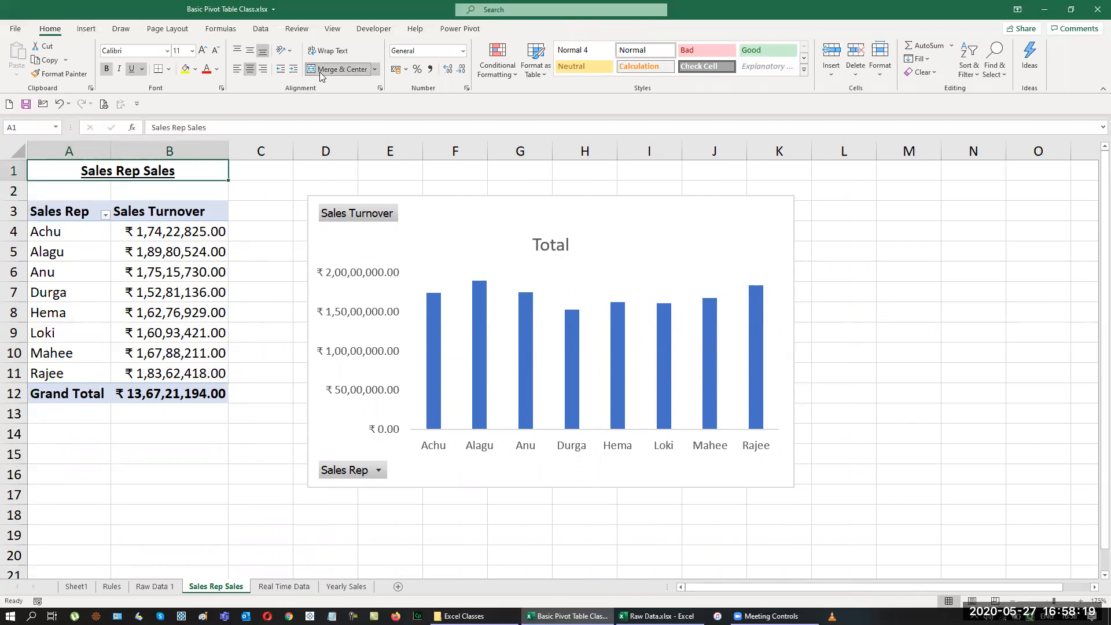
Link the chart title to the heading cell with ='Sales Rep Sales'!$A$1:$B$1 and add data labels to the columns
{"action": "left_click", "coordinate": [559, 245]}
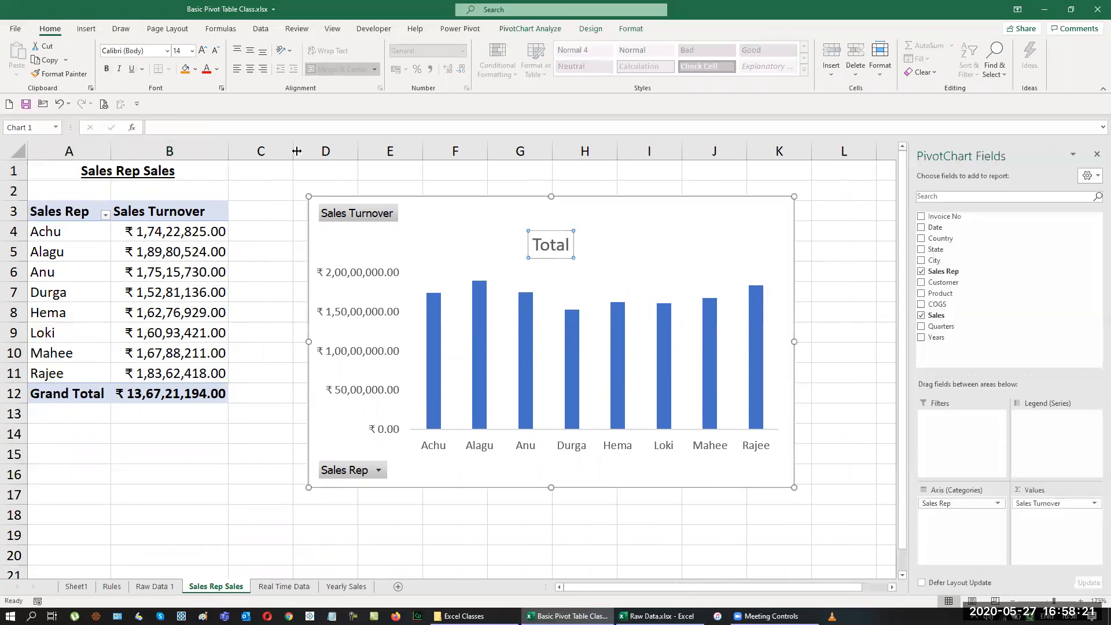
{"action": "left_click", "coordinate": [193, 128]}
{"action": "type", "text": "="}
{"action": "left_click", "coordinate": [143, 170]}
{"action": "key", "text": "Return"}
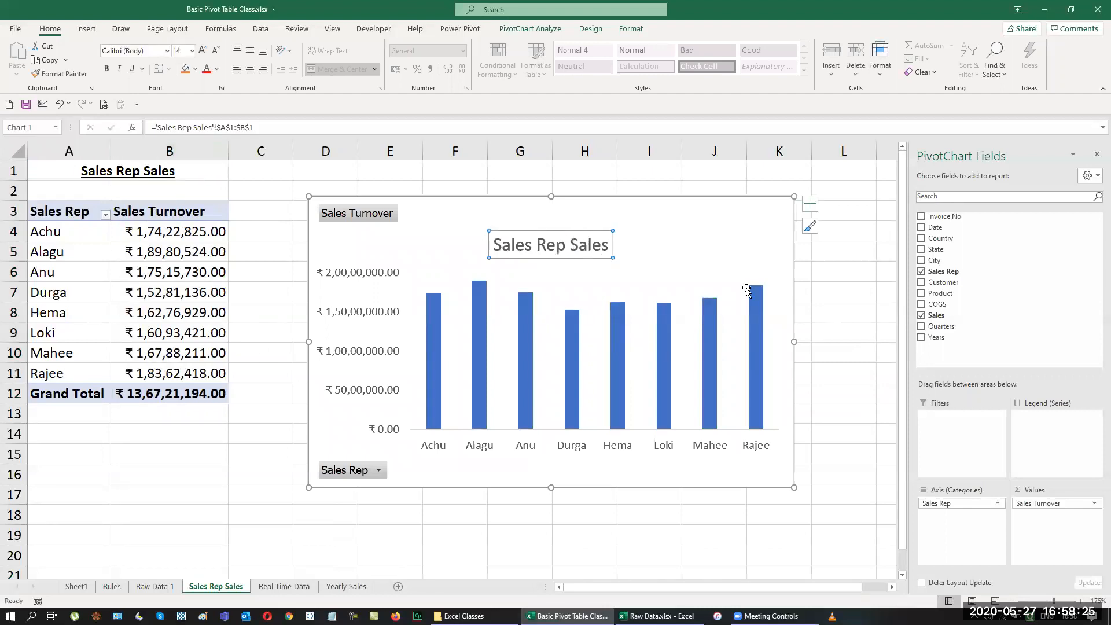
{"action": "left_click", "coordinate": [810, 204]}
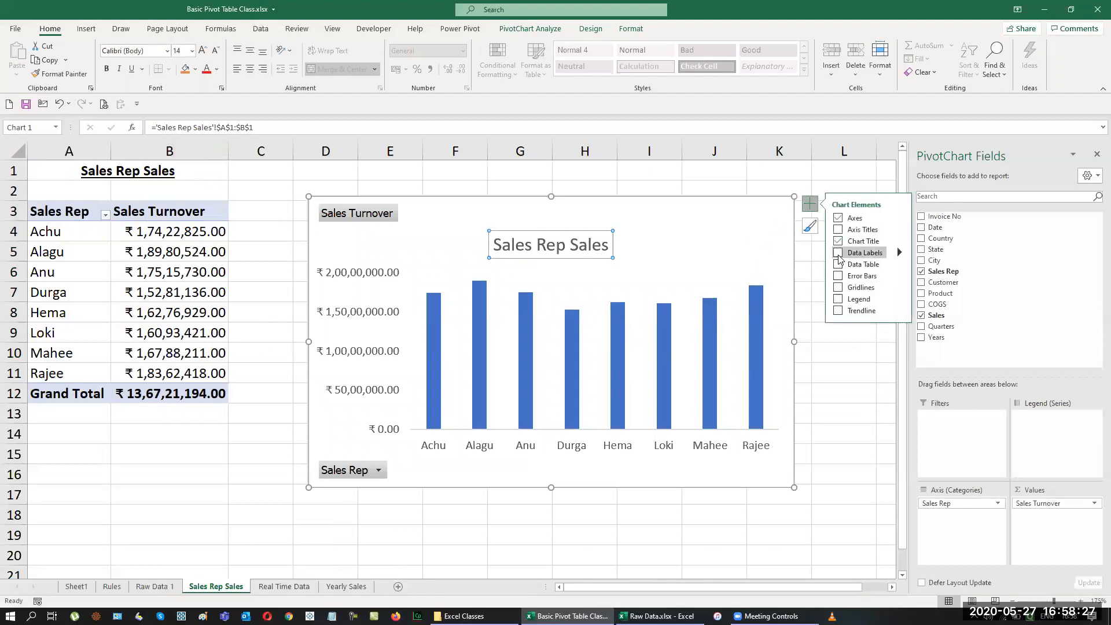
{"action": "left_click", "coordinate": [838, 253]}
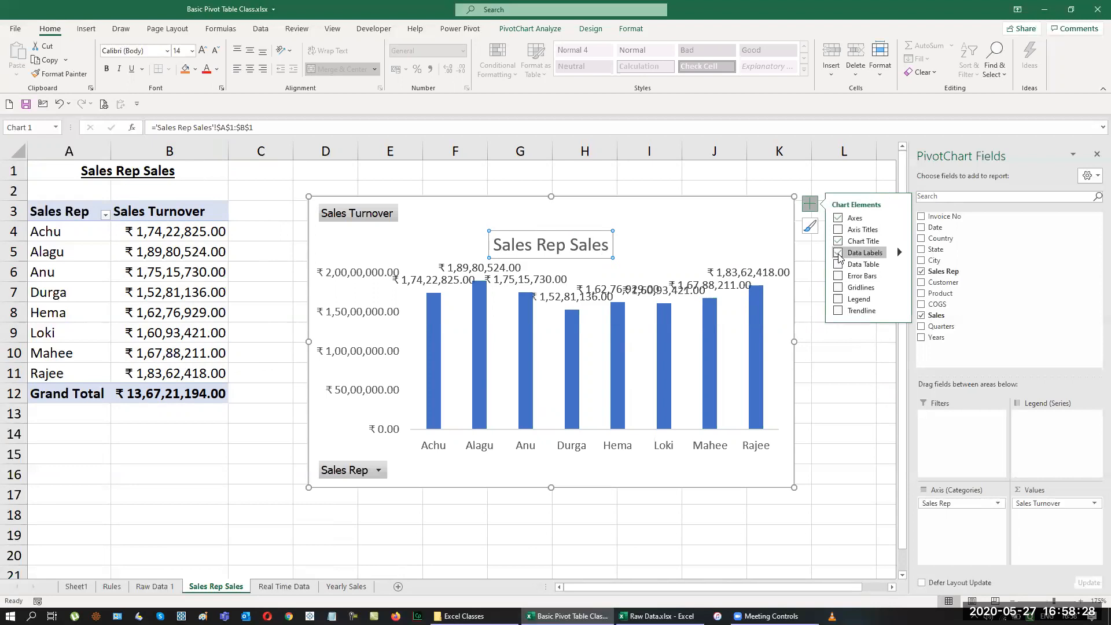
Set the display units of the Sales Rep chart's vertical axis to Millions and close the axis formatting
{"action": "right_click", "coordinate": [356, 280]}
{"action": "left_click", "coordinate": [394, 421]}
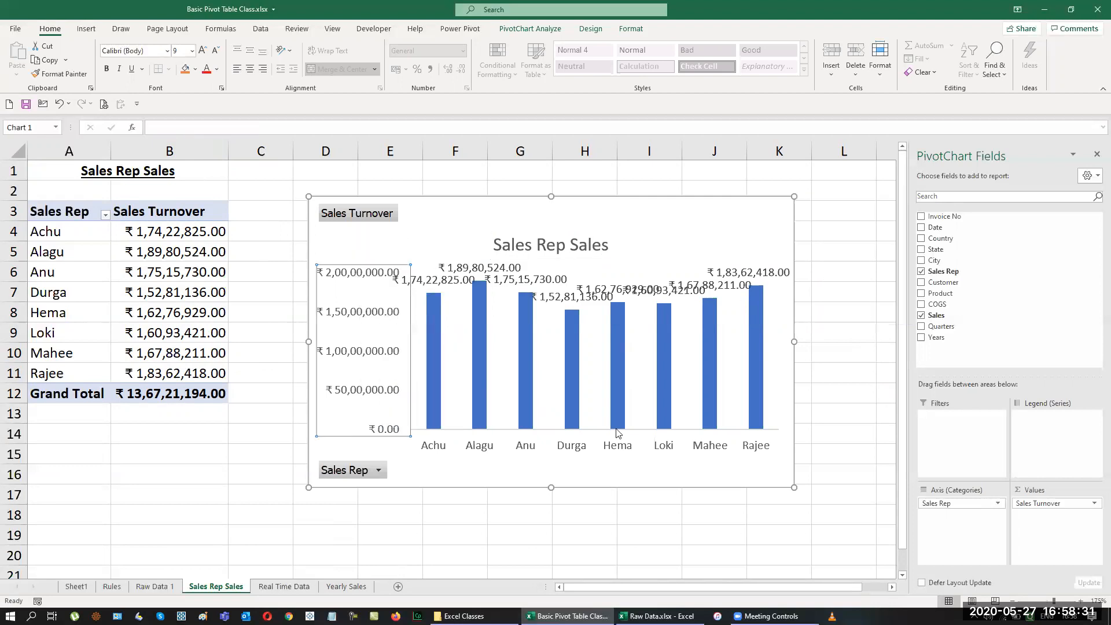
{"action": "left_click", "coordinate": [1086, 387]}
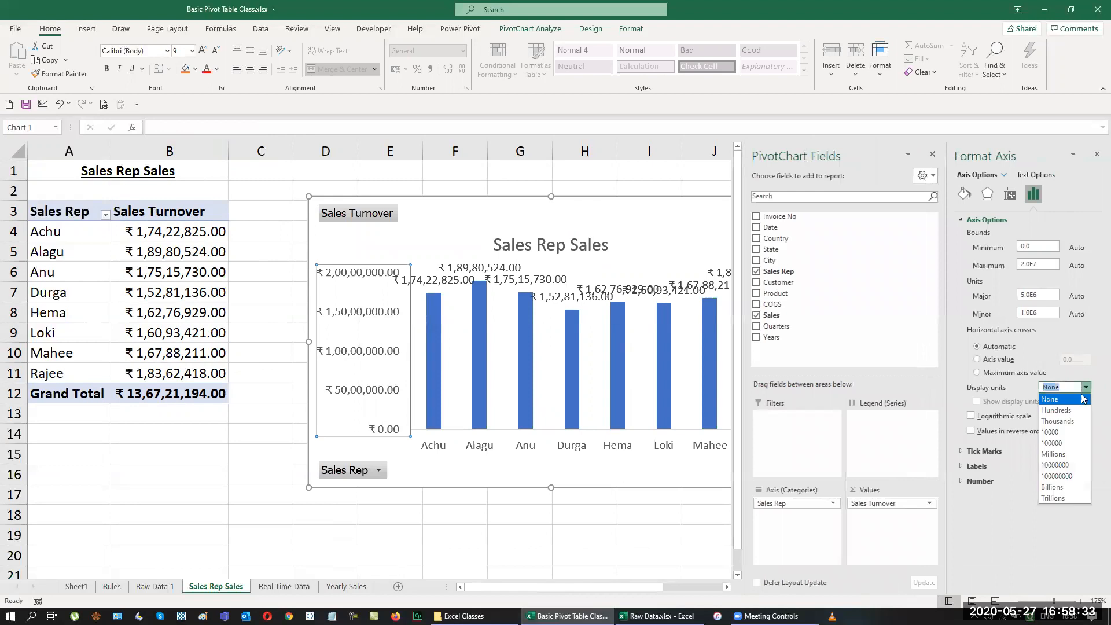
{"action": "left_click", "coordinate": [1054, 455]}
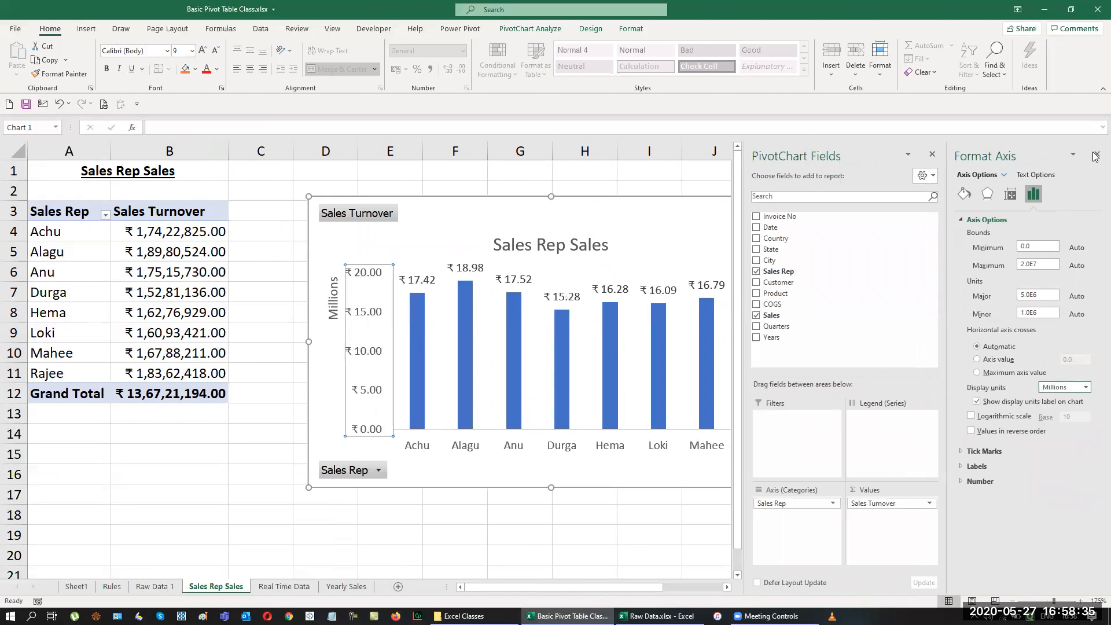
{"action": "left_click", "coordinate": [1096, 157]}
{"action": "left_click", "coordinate": [848, 385]}
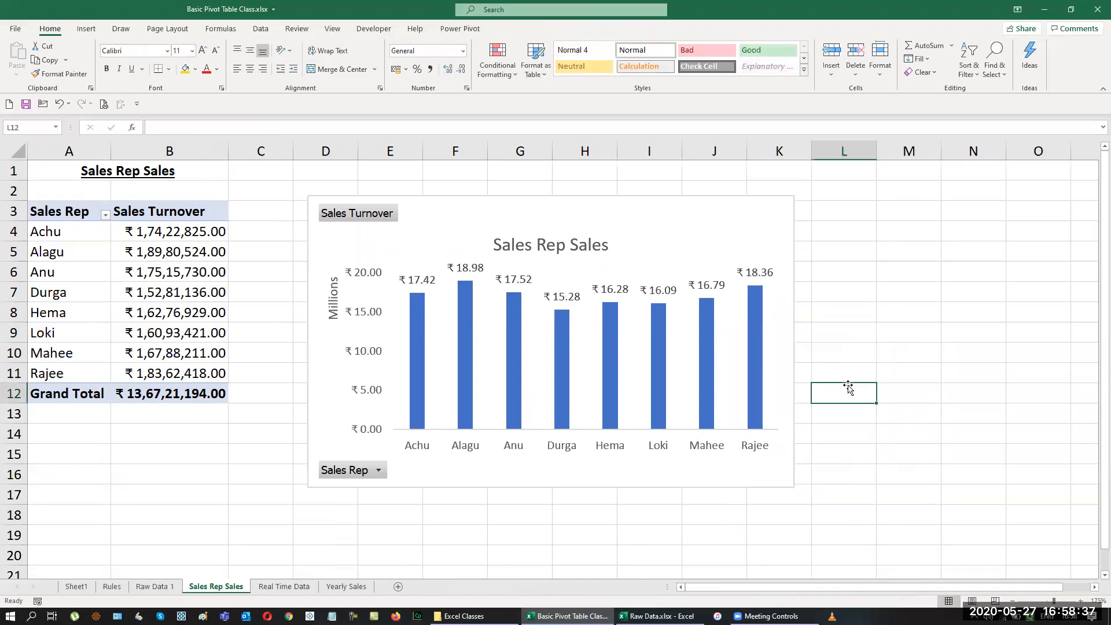
Recolor the Sales Rep chart's columns orange with Colorful Palette 3 and move the Sales Rep Sales sheet after Yearly Sales
{"action": "left_click", "coordinate": [756, 320]}
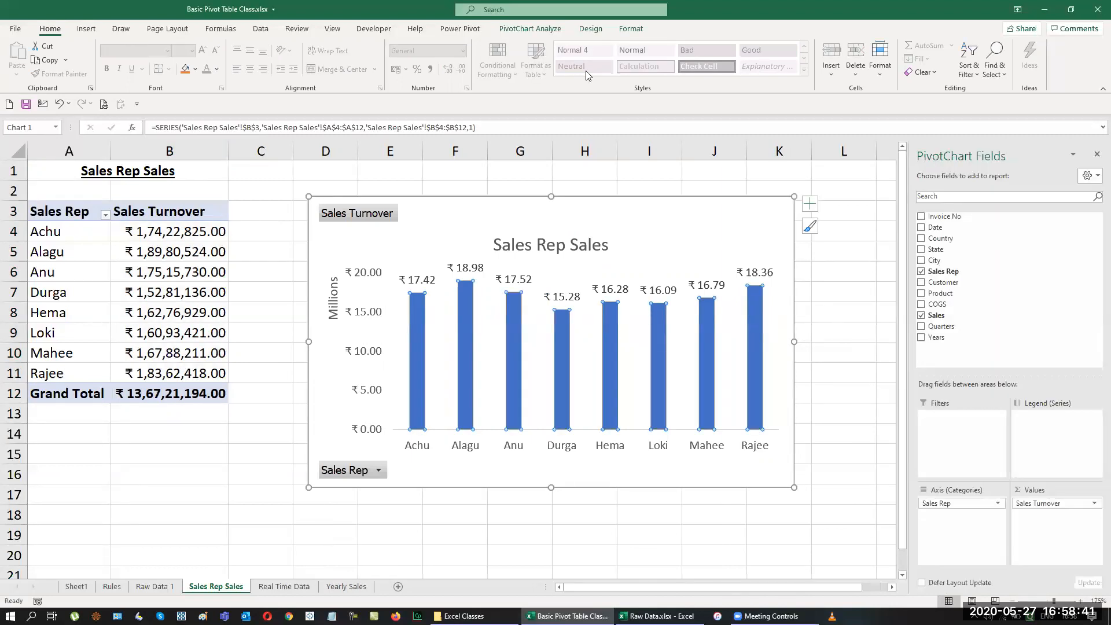
{"action": "left_click", "coordinate": [590, 29]}
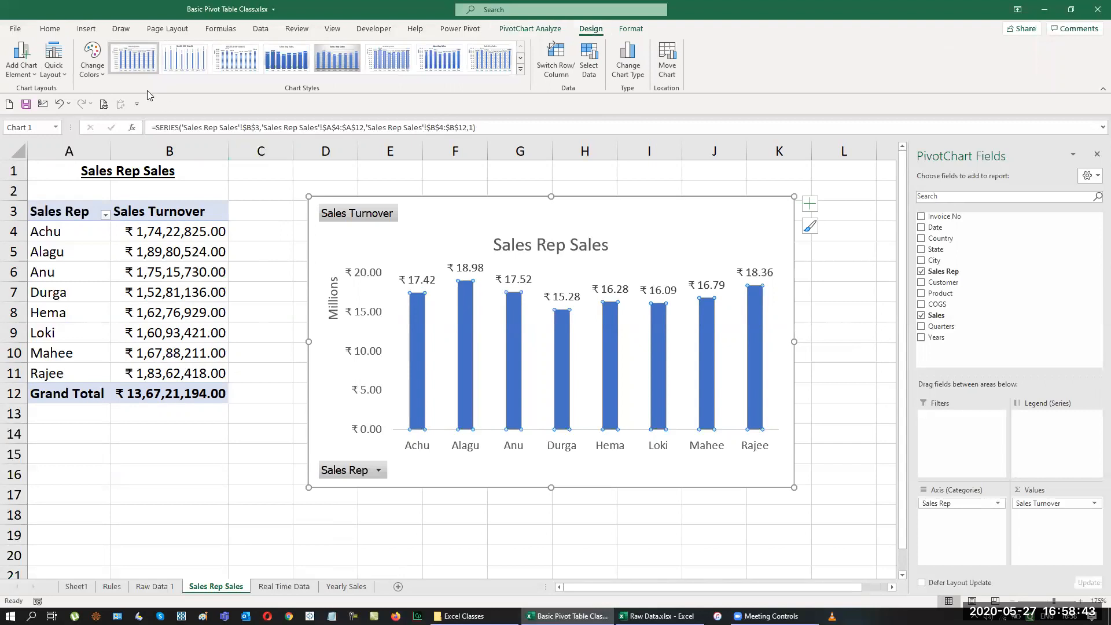
{"action": "left_click", "coordinate": [98, 72]}
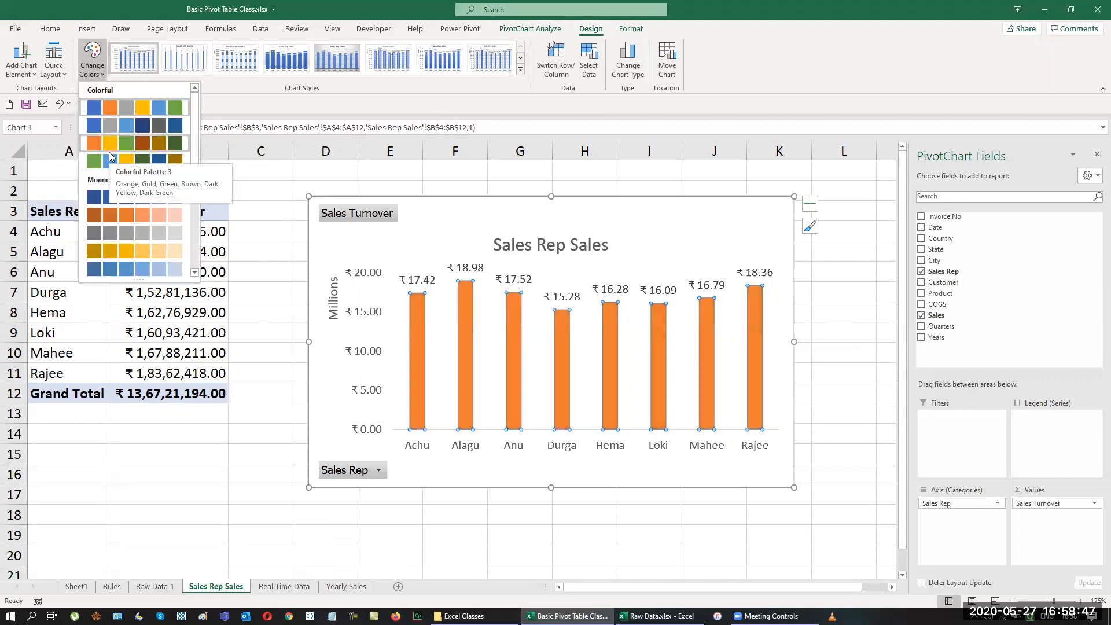
{"action": "left_click", "coordinate": [110, 152]}
{"action": "left_click", "coordinate": [844, 419]}
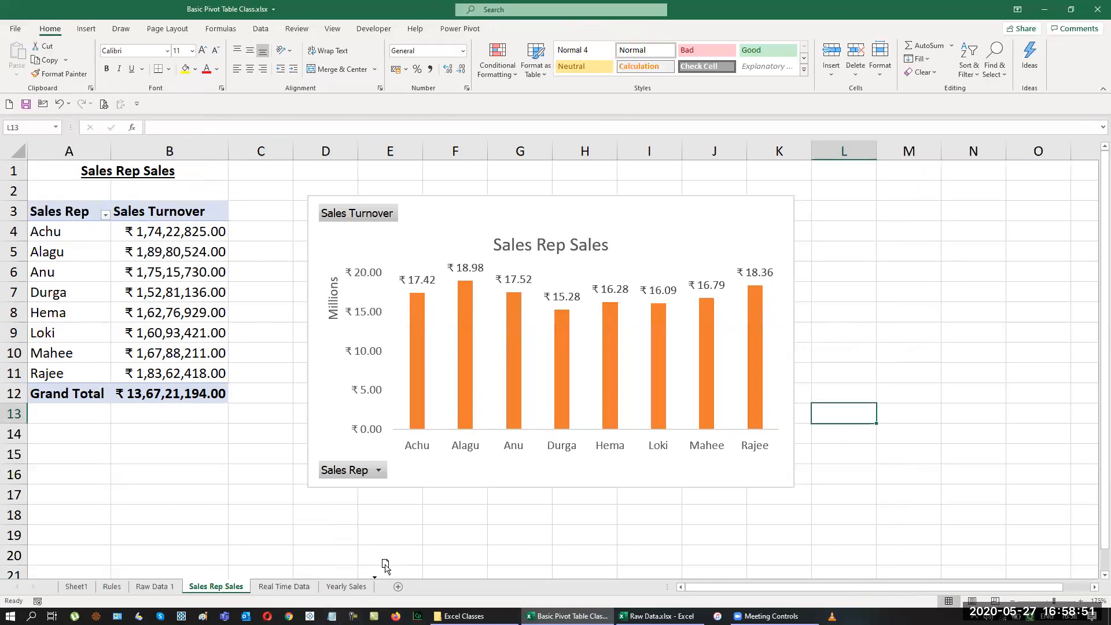
{"action": "left_click_drag", "start_coordinate": [389, 585], "coordinate": [391, 586]}
Create a pivot table on a new worksheet from the Real Time Data range, with Customer as rows and Sales as values
{"action": "left_click", "coordinate": [216, 588]}
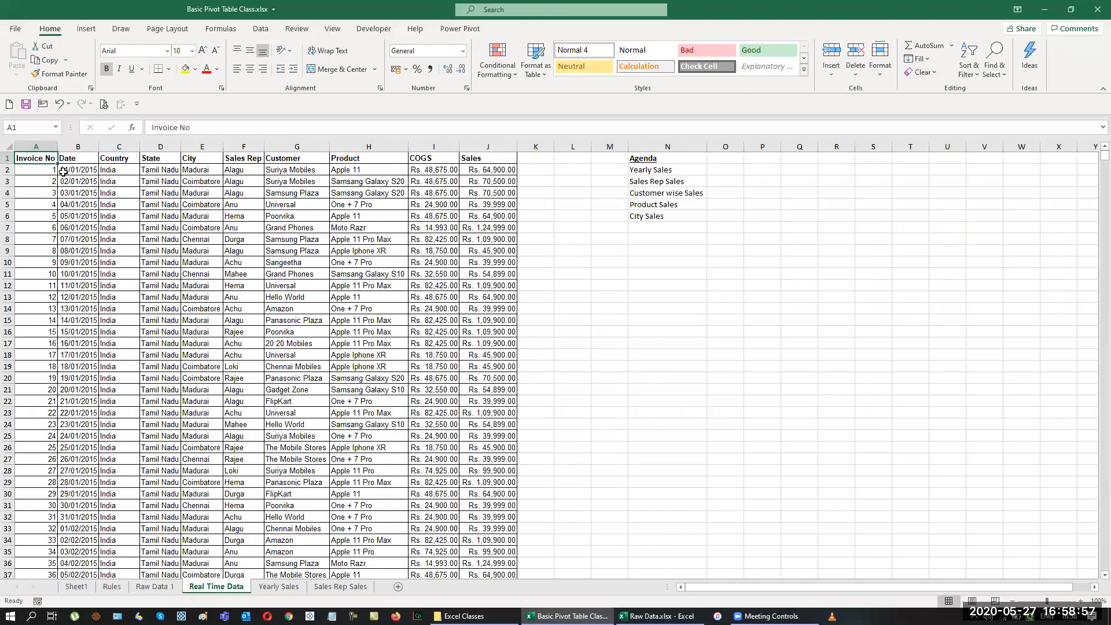
{"action": "key", "text": "alt+n"}
{"action": "key", "text": "v"}
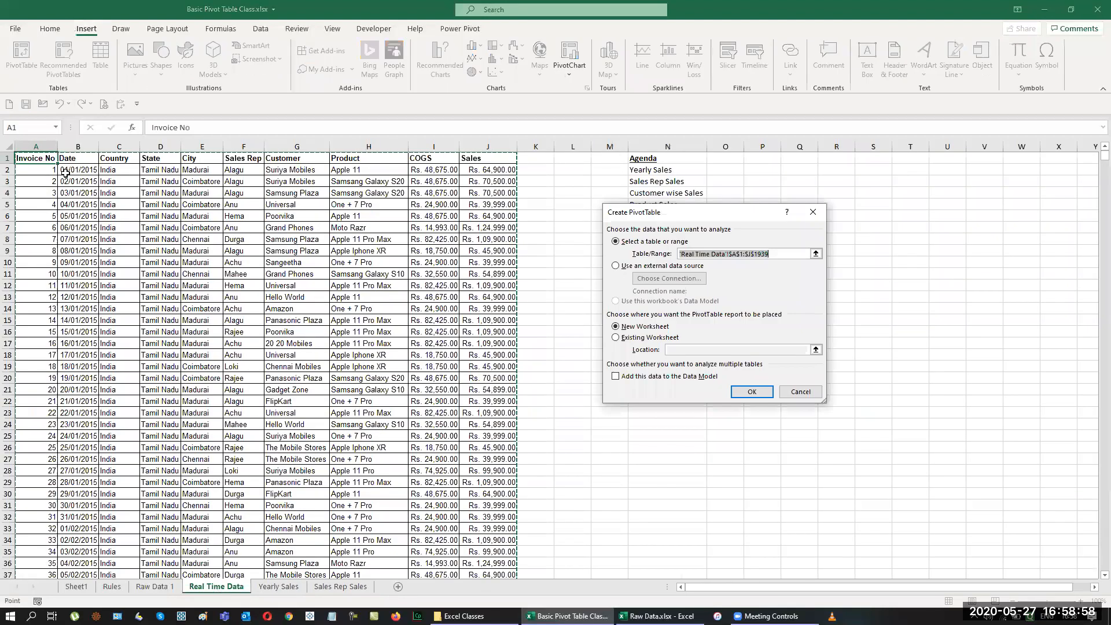
{"action": "left_click", "coordinate": [750, 394]}
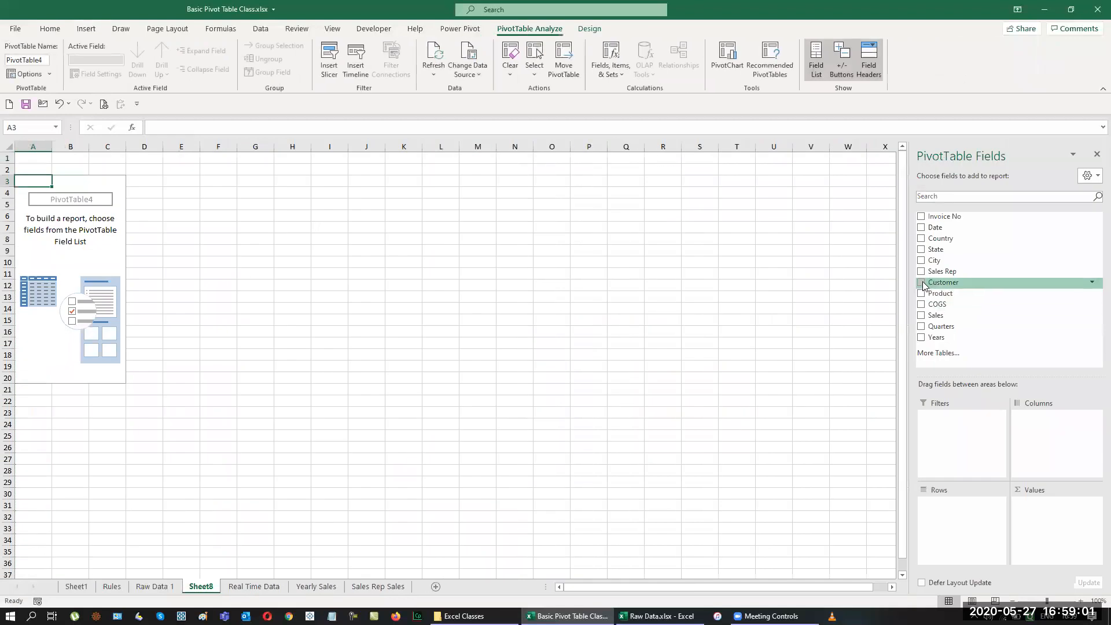
{"action": "left_click", "coordinate": [922, 284]}
{"action": "left_click", "coordinate": [921, 315]}
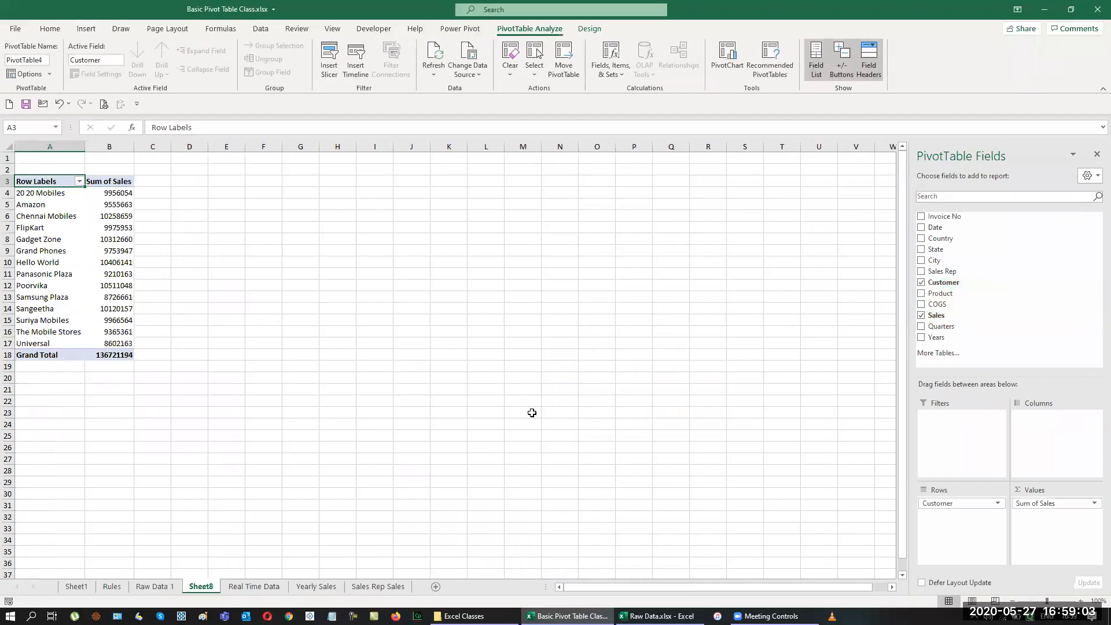
Change the pivot table's report layout so that the row header shows the field name Customer
{"action": "scroll", "coordinate": [362, 382], "scroll_direction": "up", "scroll_amount": 2}
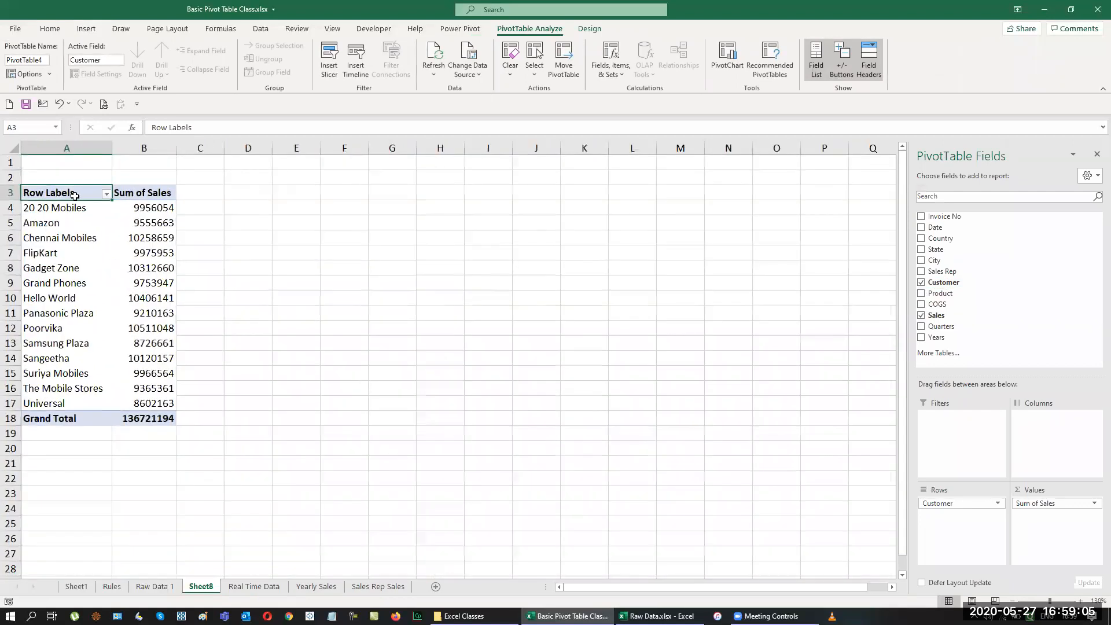
{"action": "left_click", "coordinate": [589, 28]}
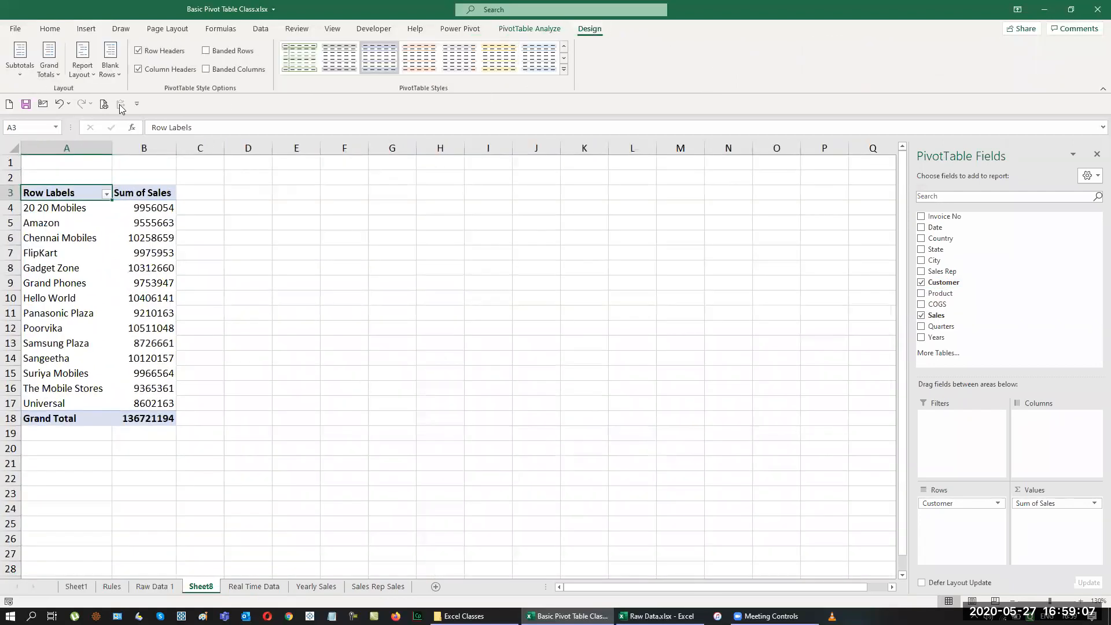
{"action": "left_click", "coordinate": [82, 72]}
{"action": "left_click", "coordinate": [133, 152]}
Rename the Sum of Sales value field "Sales Turnover" and format its numbers as rupee currency with two decimals
{"action": "left_click_drag", "start_coordinate": [142, 206], "coordinate": [144, 419]}
{"action": "right_click", "coordinate": [145, 419]}
{"action": "left_click", "coordinate": [168, 377]}
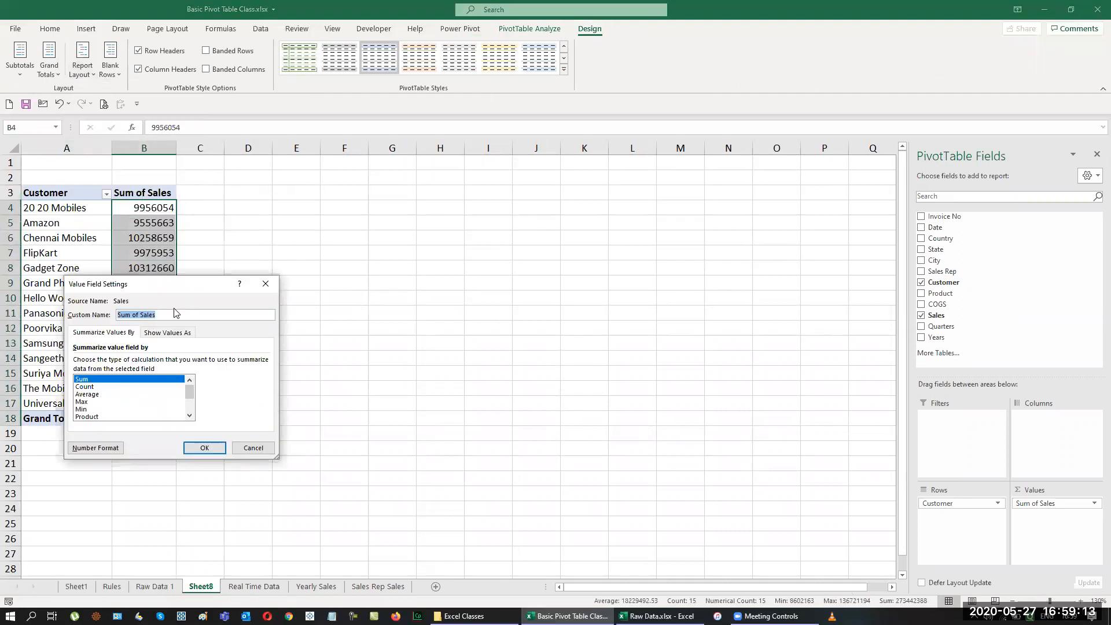
{"action": "type", "text": "S"}
{"action": "left_click", "coordinate": [95, 448]}
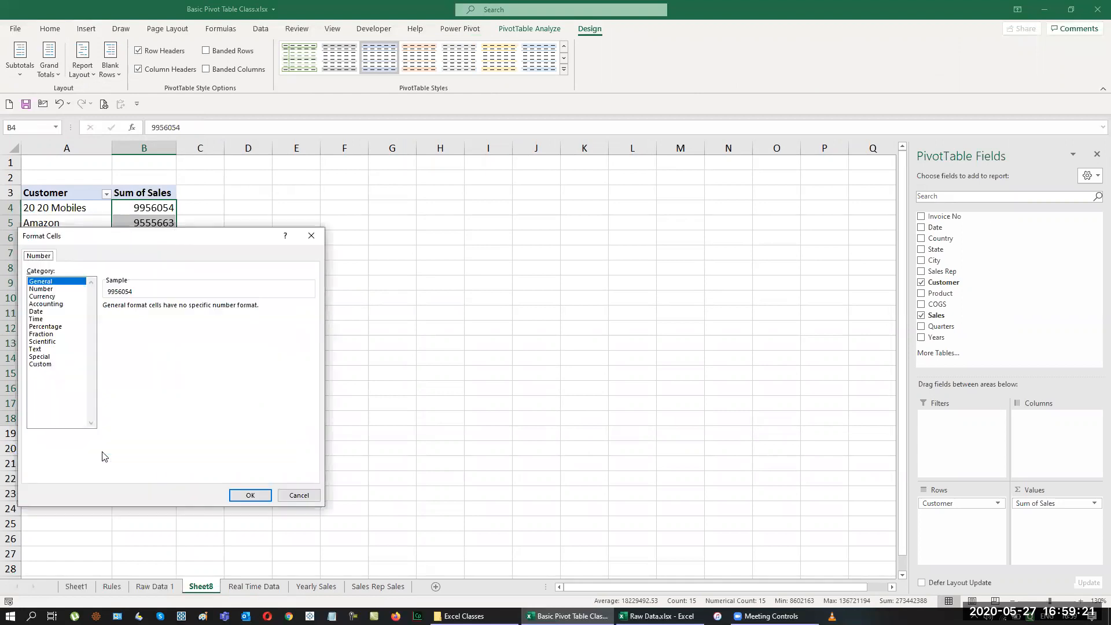
{"action": "left_click", "coordinate": [46, 289]}
{"action": "left_click", "coordinate": [250, 495]}
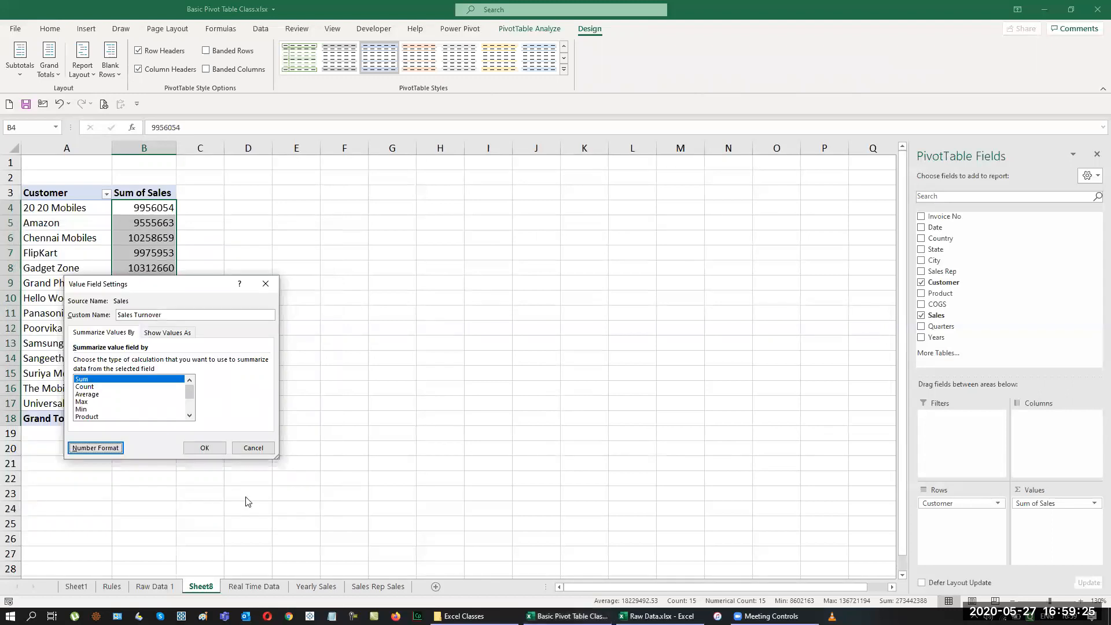
{"action": "left_click", "coordinate": [213, 451]}
Insert a default column PivotChart from the Customer pivot table and delete its legend and horizontal gridlines
{"action": "left_click", "coordinate": [48, 195]}
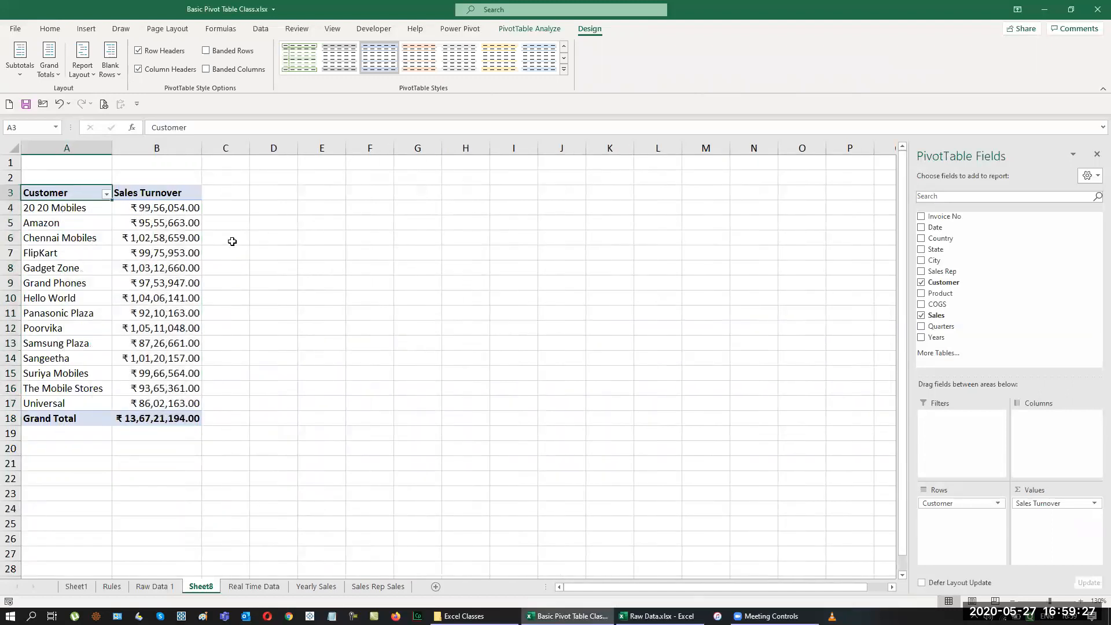
{"action": "key", "text": "alt+F1"}
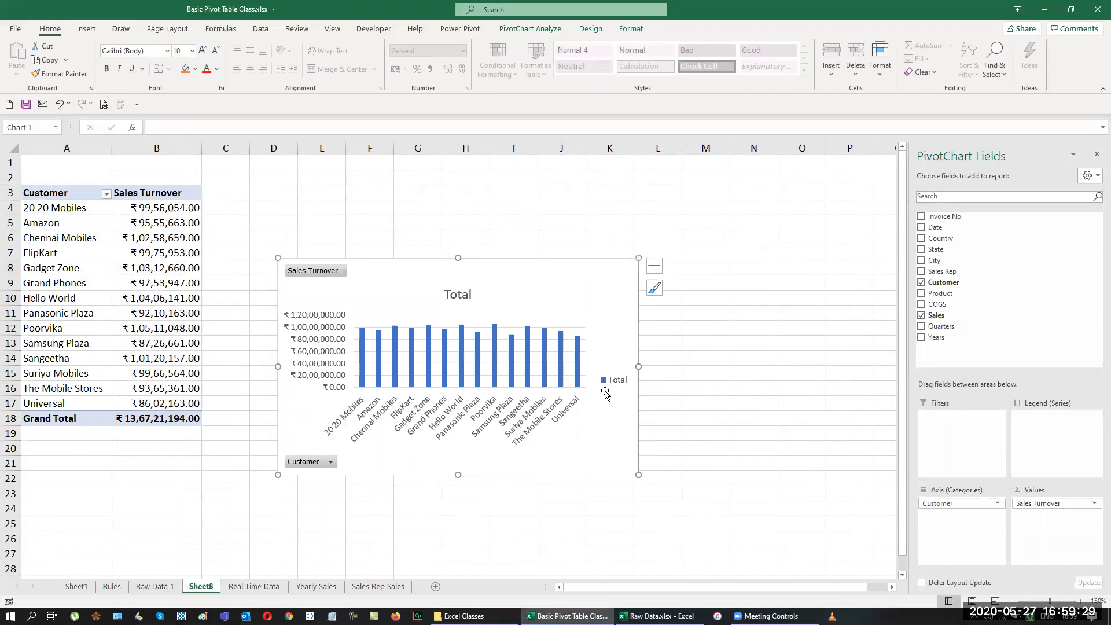
{"action": "left_click", "coordinate": [610, 381]}
{"action": "key", "text": "Delete"}
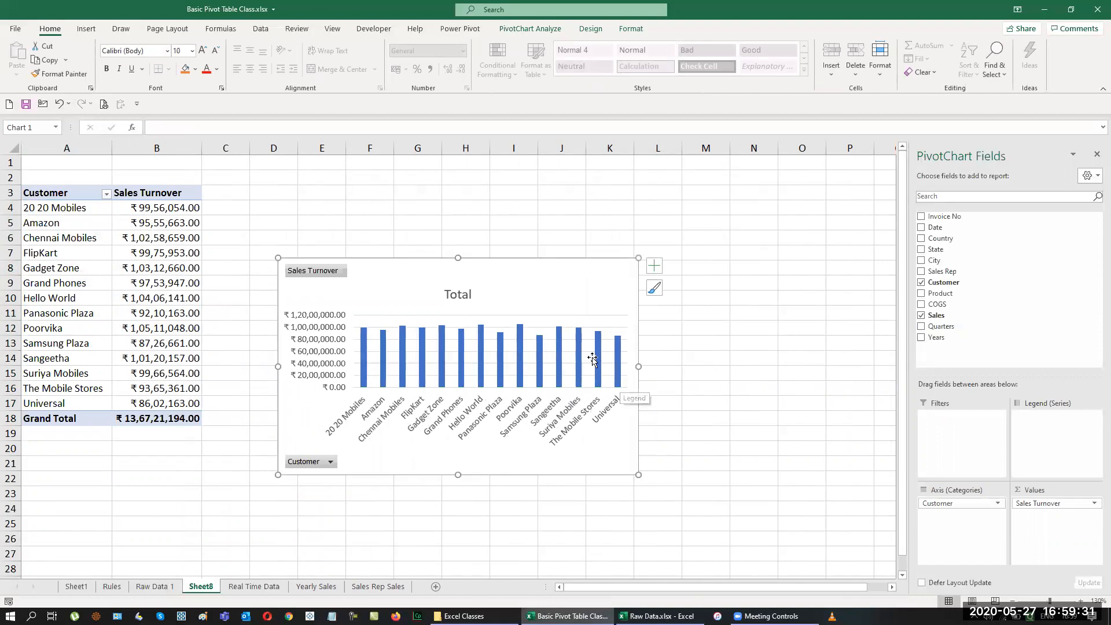
Enlarge the Customer PivotChart to span columns D to O and add data labels to its columns
{"action": "left_click_drag", "start_coordinate": [639, 475], "coordinate": [801, 498]}
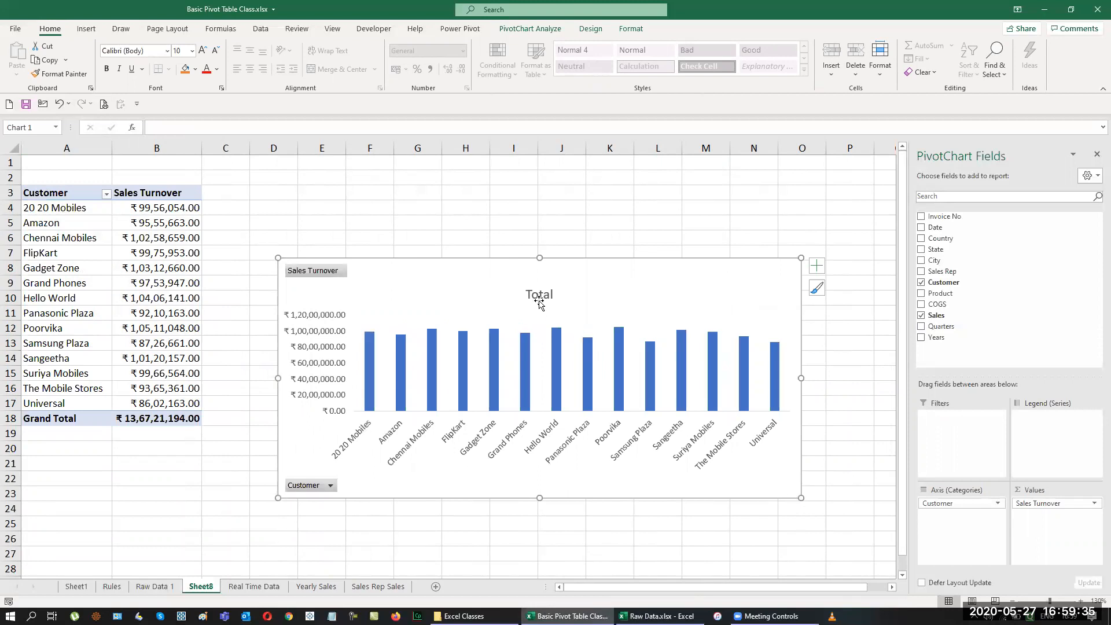
{"action": "left_click", "coordinate": [816, 266]}
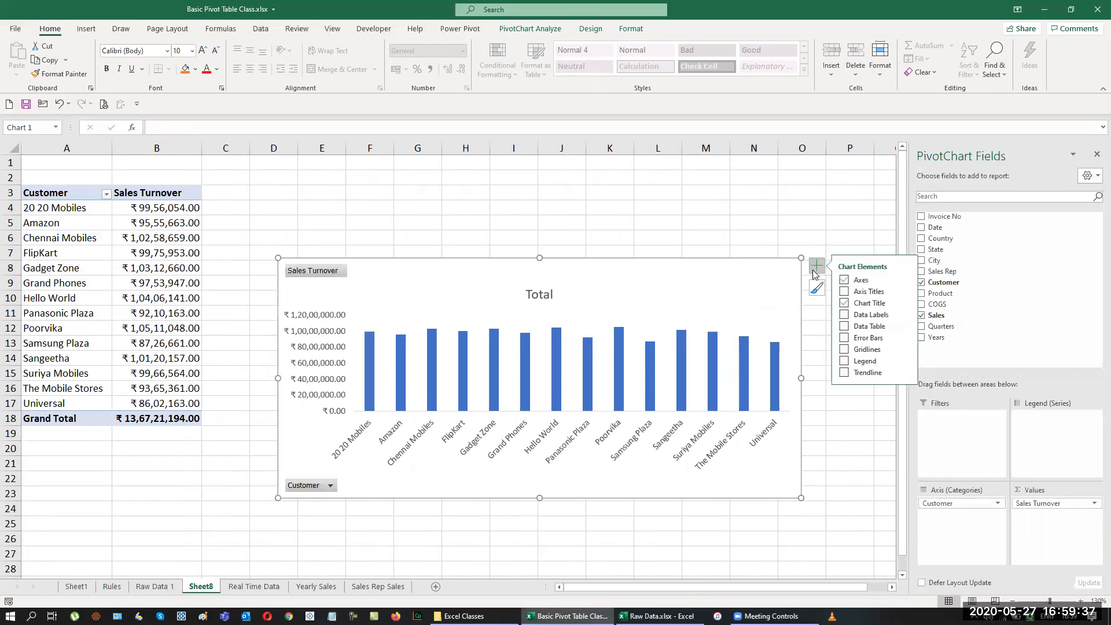
{"action": "left_click", "coordinate": [845, 315]}
Set the display units of the Customer chart's vertical axis to Millions and close the axis formatting
{"action": "left_click", "coordinate": [311, 317]}
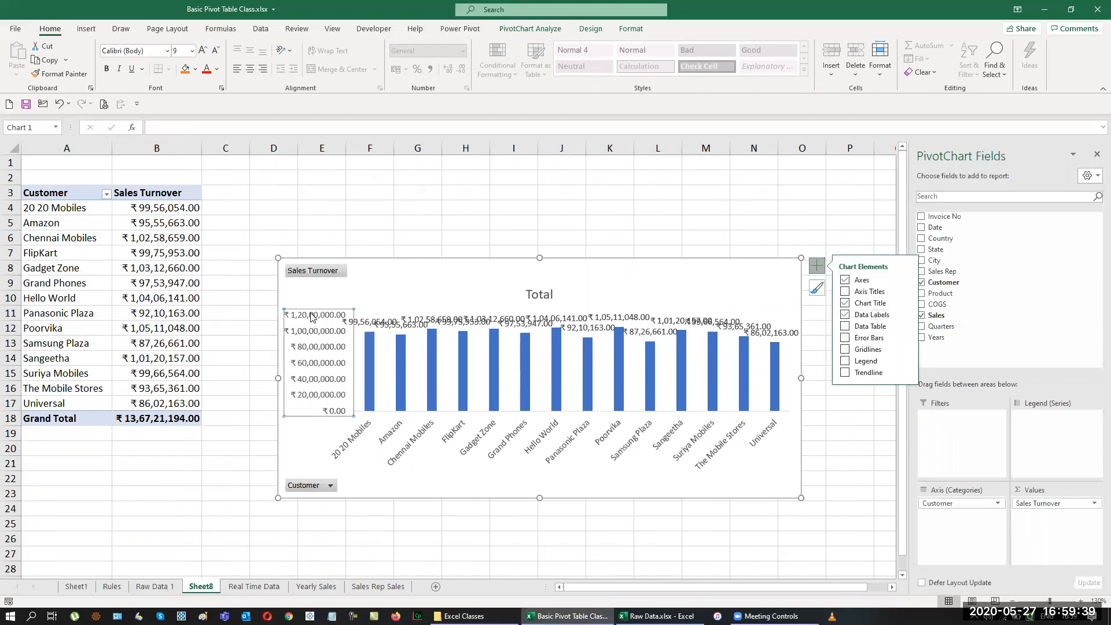
{"action": "right_click", "coordinate": [310, 316]}
{"action": "key", "text": "Escape"}
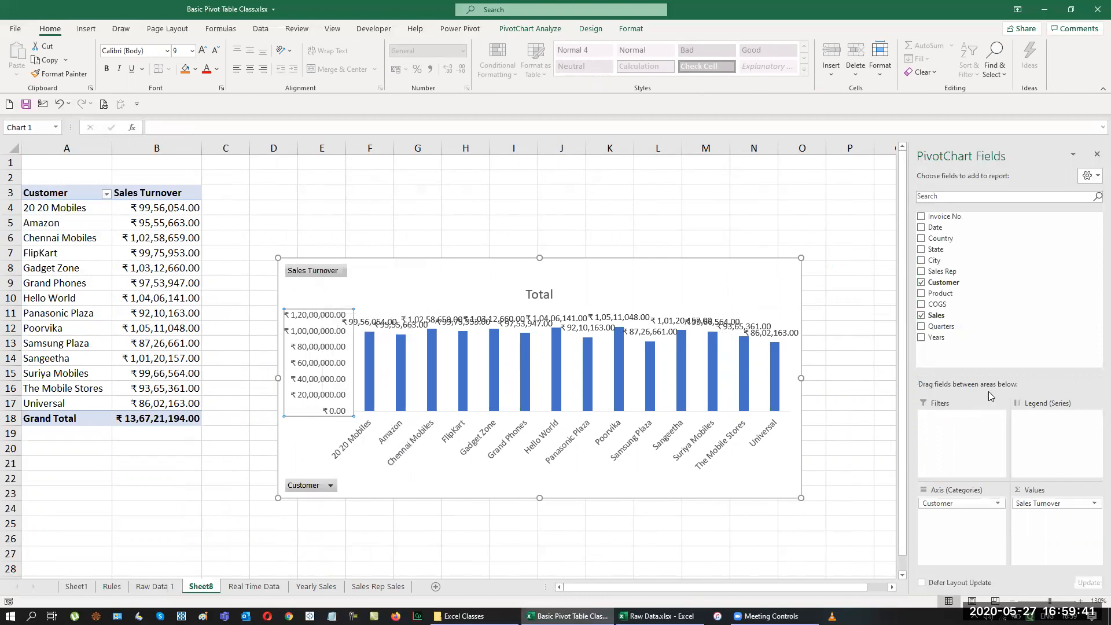
{"action": "double_click", "coordinate": [322, 353]}
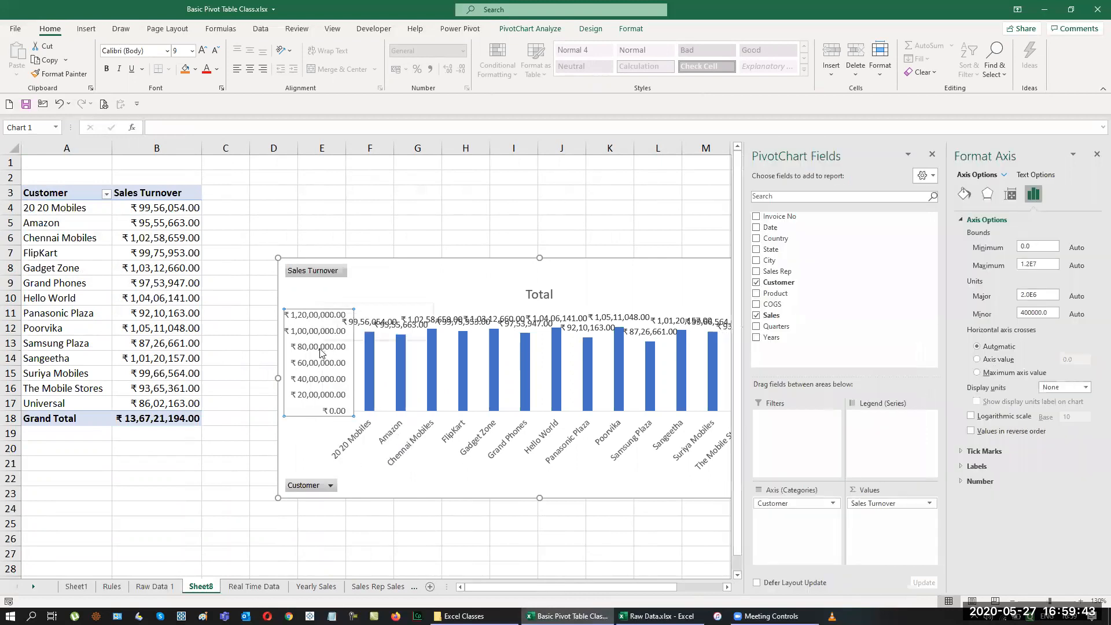
{"action": "right_click", "coordinate": [322, 350]}
{"action": "left_click", "coordinate": [1086, 387]}
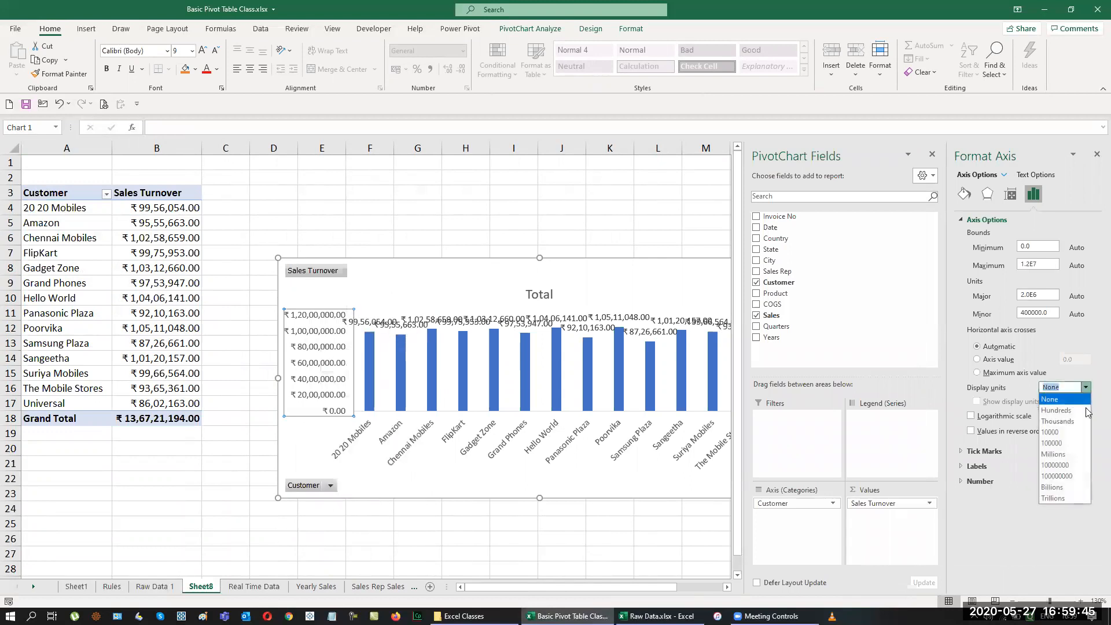
{"action": "left_click", "coordinate": [1073, 452]}
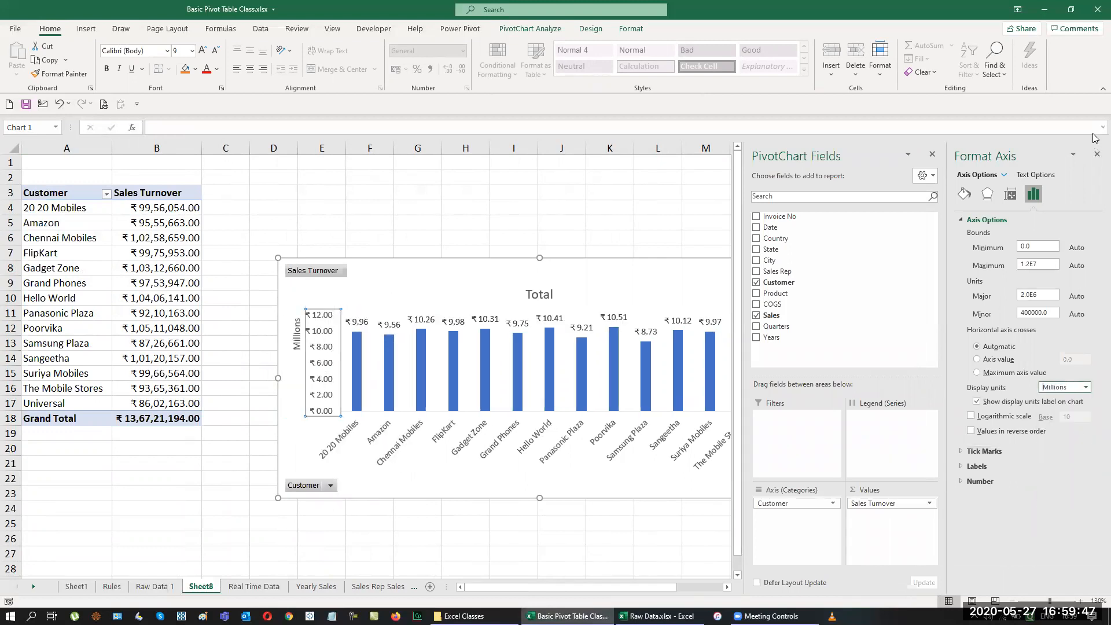
{"action": "left_click", "coordinate": [1096, 154]}
Merge and center A1:B1 and enter the bold, underlined heading "Customer Sales" in it
{"action": "left_click_drag", "start_coordinate": [96, 167], "coordinate": [156, 165]}
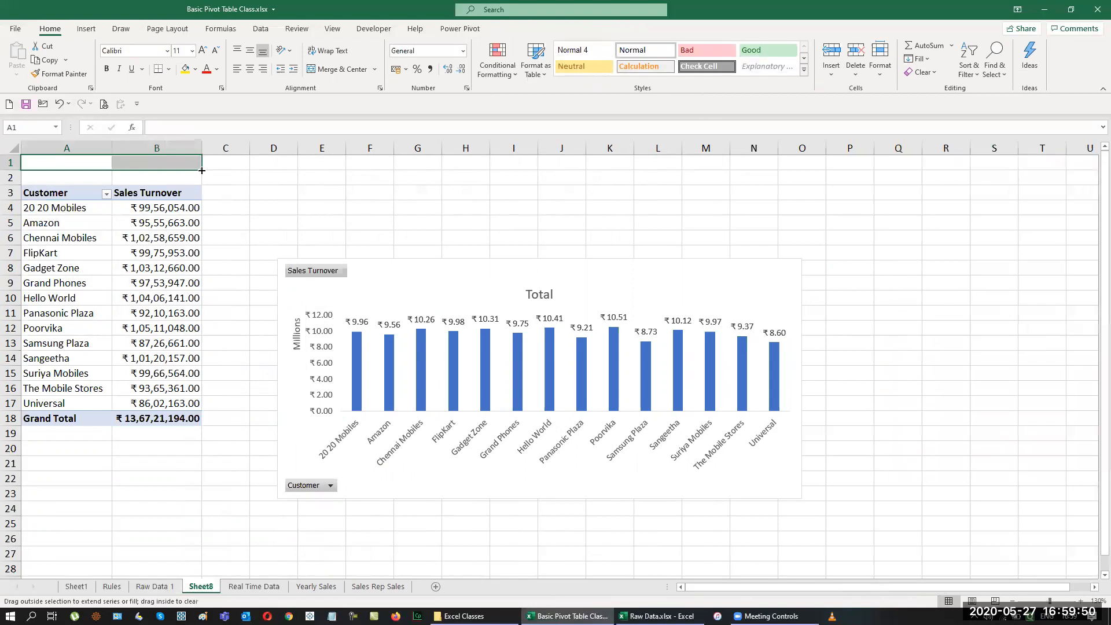
{"action": "left_click", "coordinate": [341, 72]}
{"action": "type", "text": "Custom"}
{"action": "type", "text": "er Sales"}
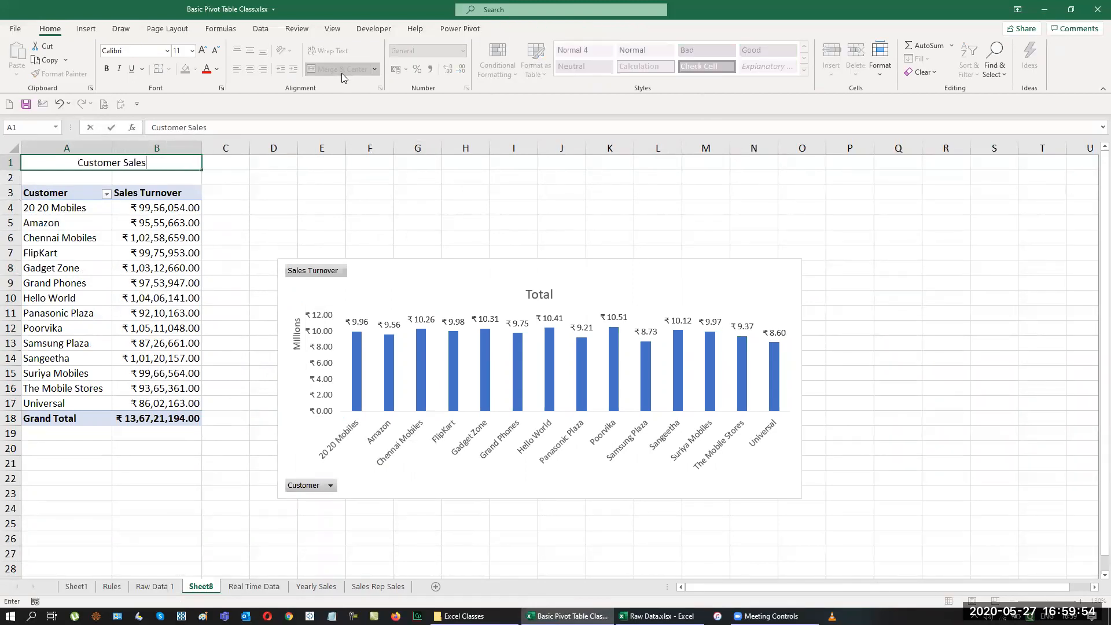
{"action": "key", "text": "Return"}
{"action": "key", "text": "Up"}
{"action": "key", "text": "ctrl+b"}
{"action": "key", "text": "ctrl+u"}
Link the Customer chart's title to the heading cell with =Sheet8!$A$1
{"action": "left_click", "coordinate": [541, 294]}
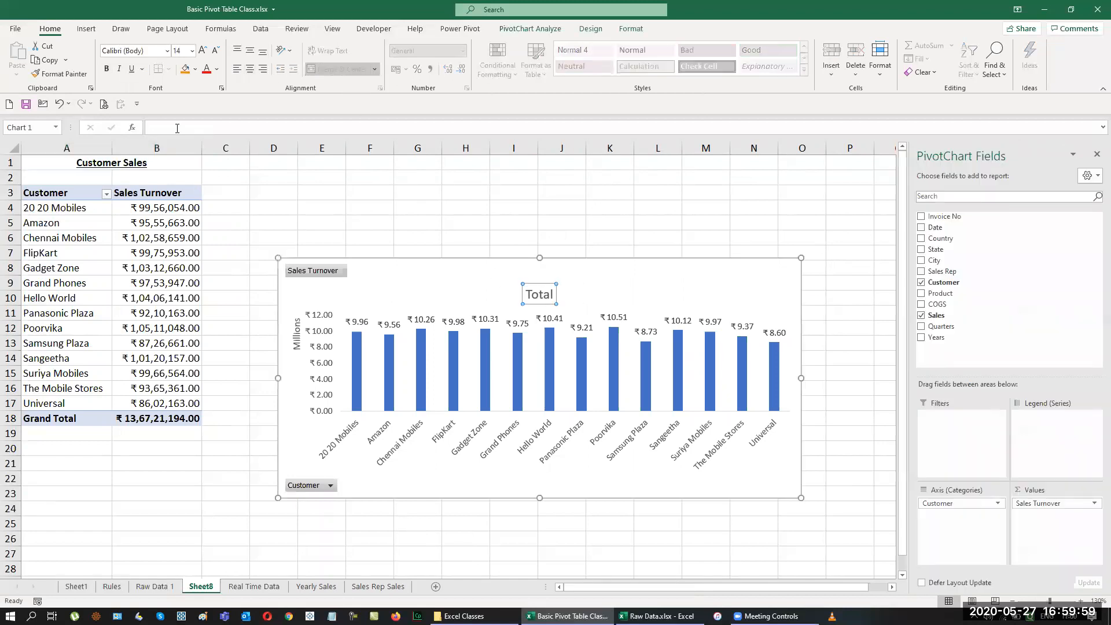
{"action": "type", "text": "="}
{"action": "left_click", "coordinate": [86, 163]}
{"action": "key", "text": "Return"}
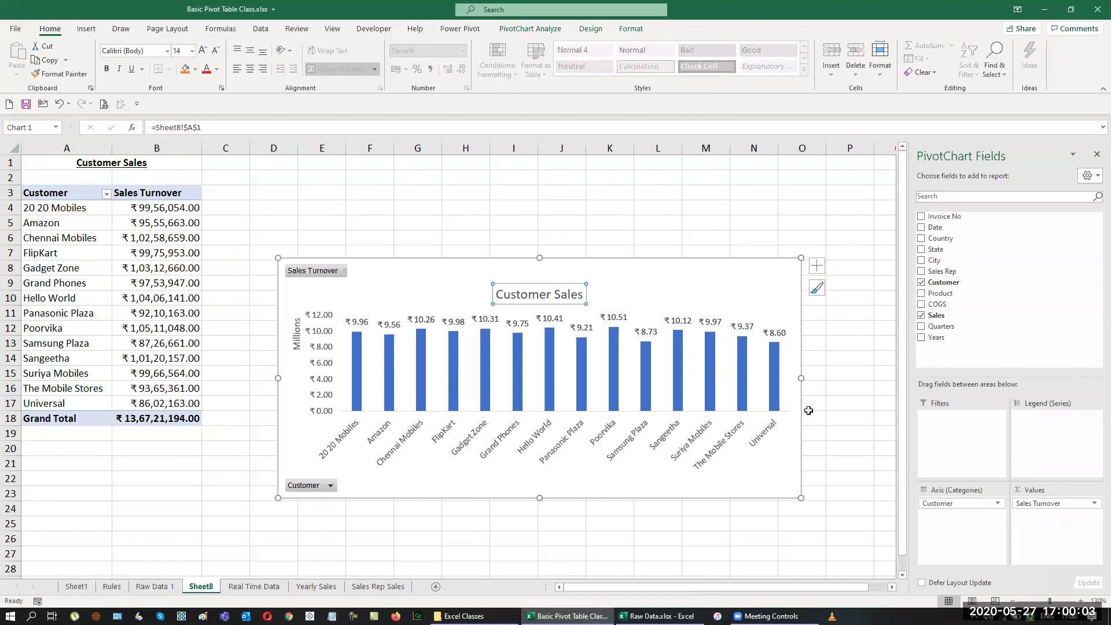
Recolor the Customer chart's columns green using the fourth Colorful palette, then deselect the chart
{"action": "left_click", "coordinate": [775, 374]}
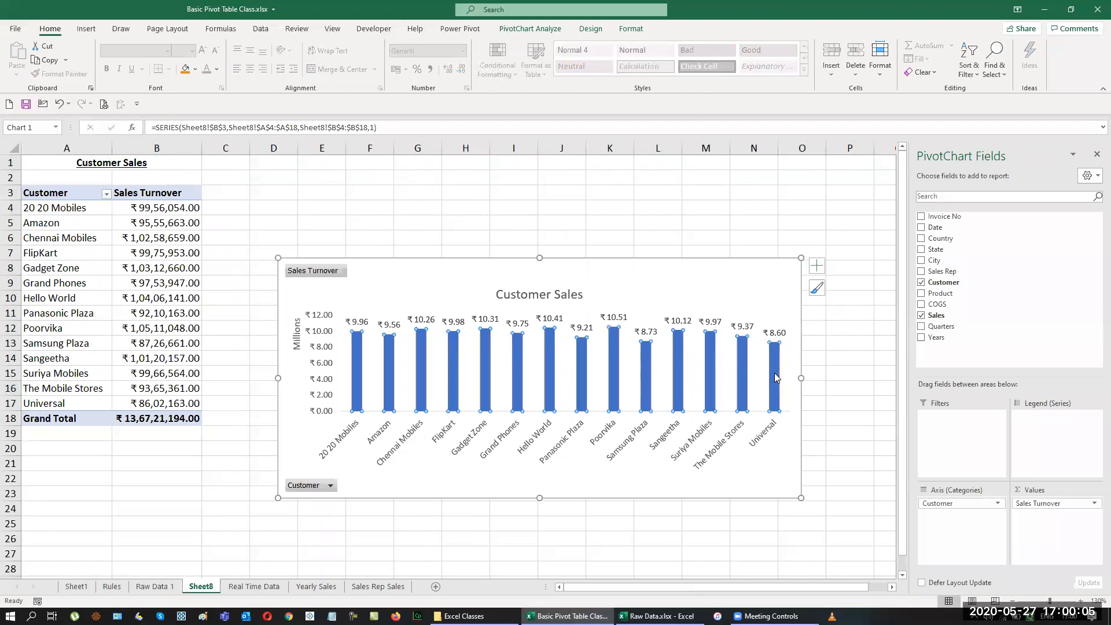
{"action": "left_click", "coordinate": [529, 29]}
{"action": "left_click", "coordinate": [591, 29]}
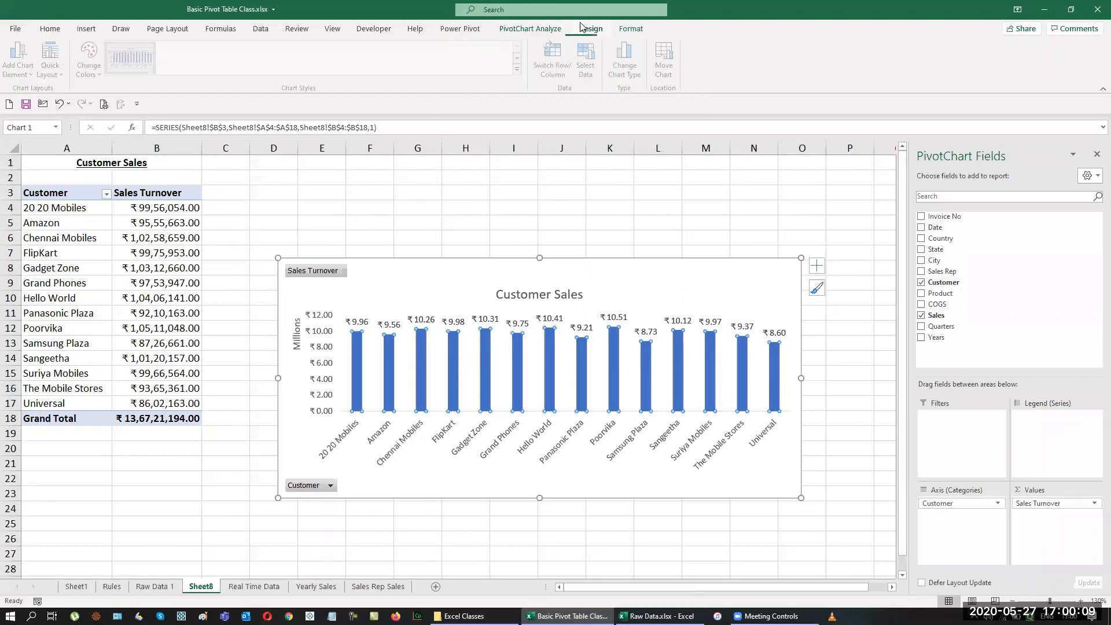
{"action": "left_click", "coordinate": [83, 70]}
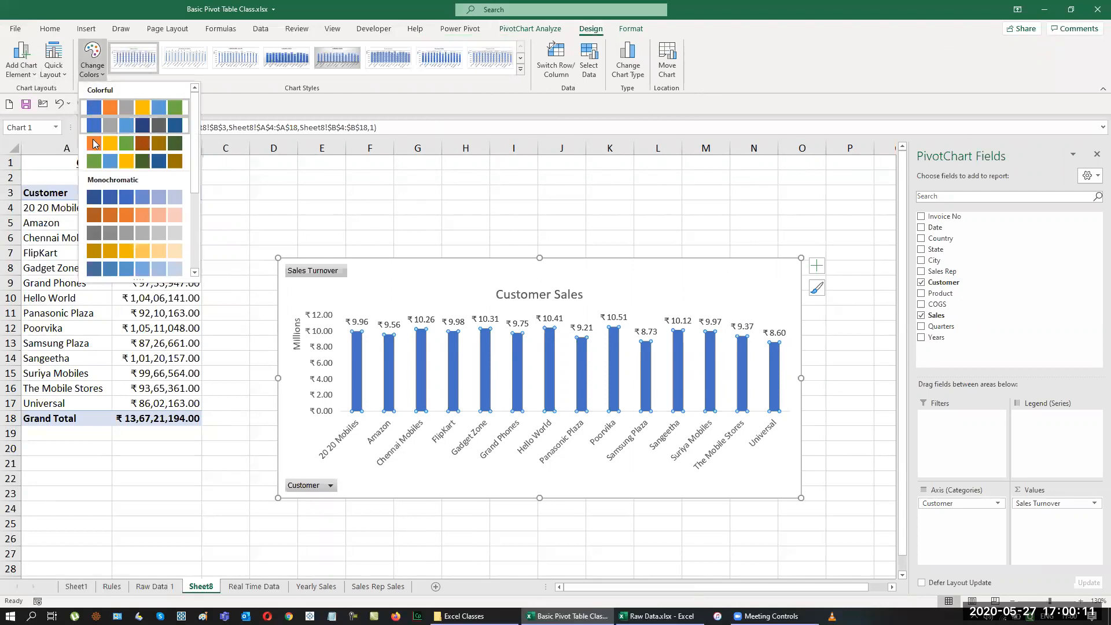
{"action": "left_click", "coordinate": [91, 162]}
{"action": "left_click", "coordinate": [831, 419]}
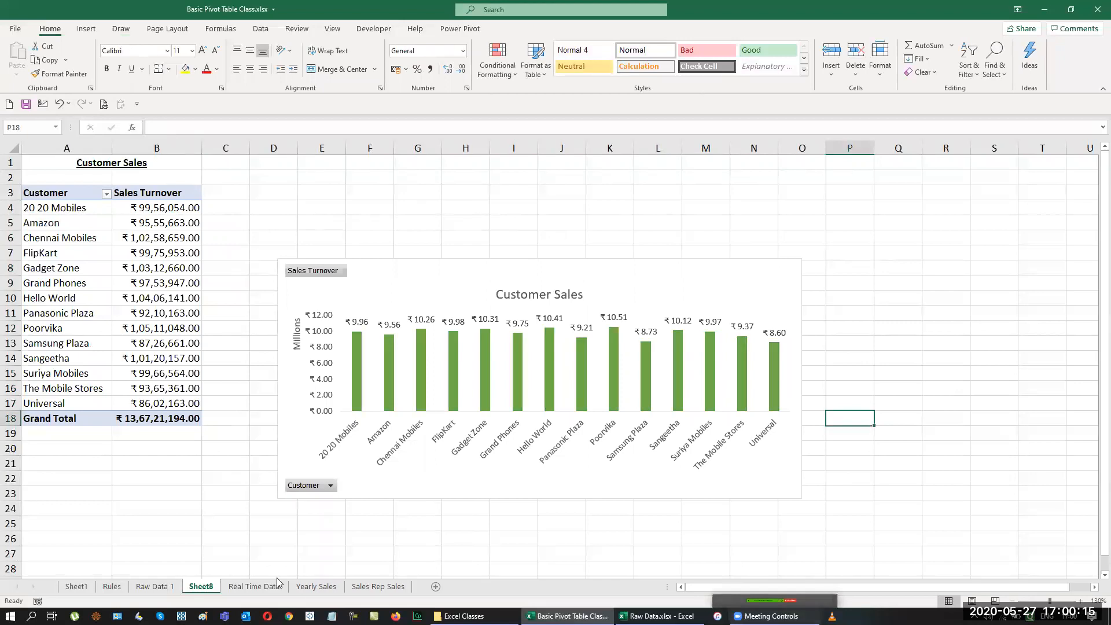
Rename Sheet8 as "Customer Sales" and move it after the Sales Rep Sales sheet
{"action": "right_click", "coordinate": [199, 586]}
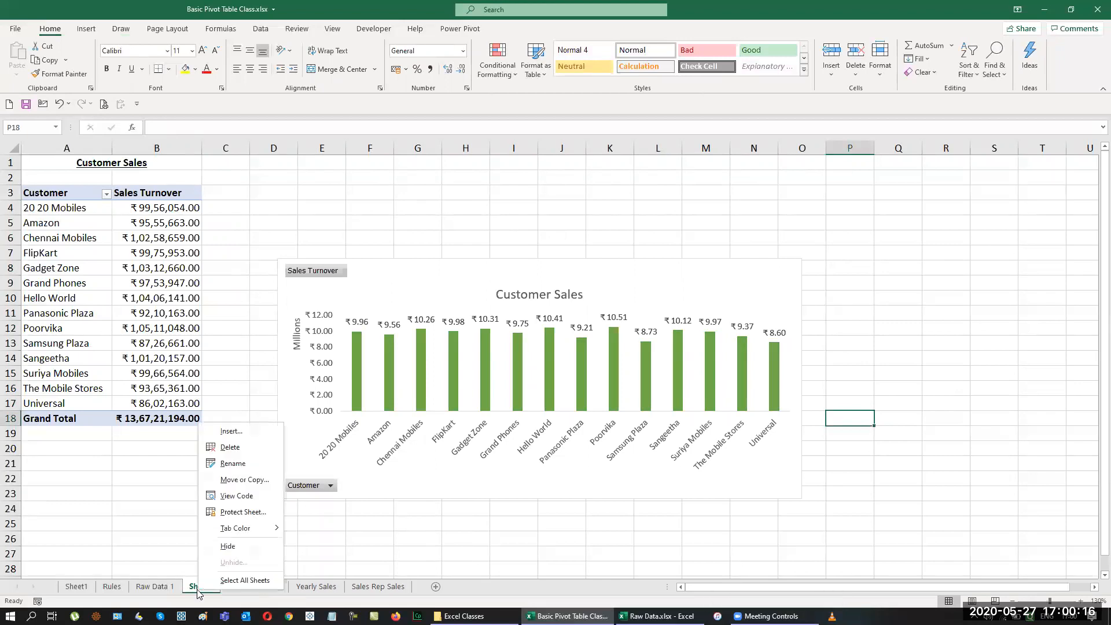
{"action": "left_click", "coordinate": [249, 470]}
{"action": "type", "text": "Customer Sales"}
{"action": "key", "text": "Return"}
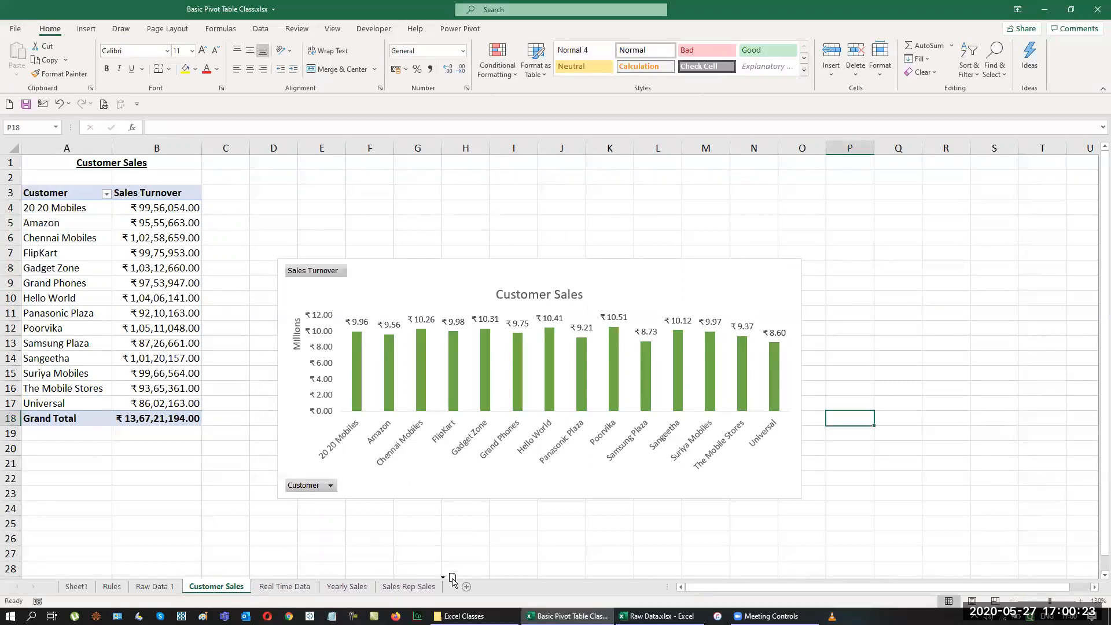
{"action": "left_click_drag", "start_coordinate": [453, 580], "coordinate": [454, 582]}
Create a pivot table on a new worksheet from the Real Time Data sheet's range $A$1:$J$1939
{"action": "left_click", "coordinate": [216, 586]}
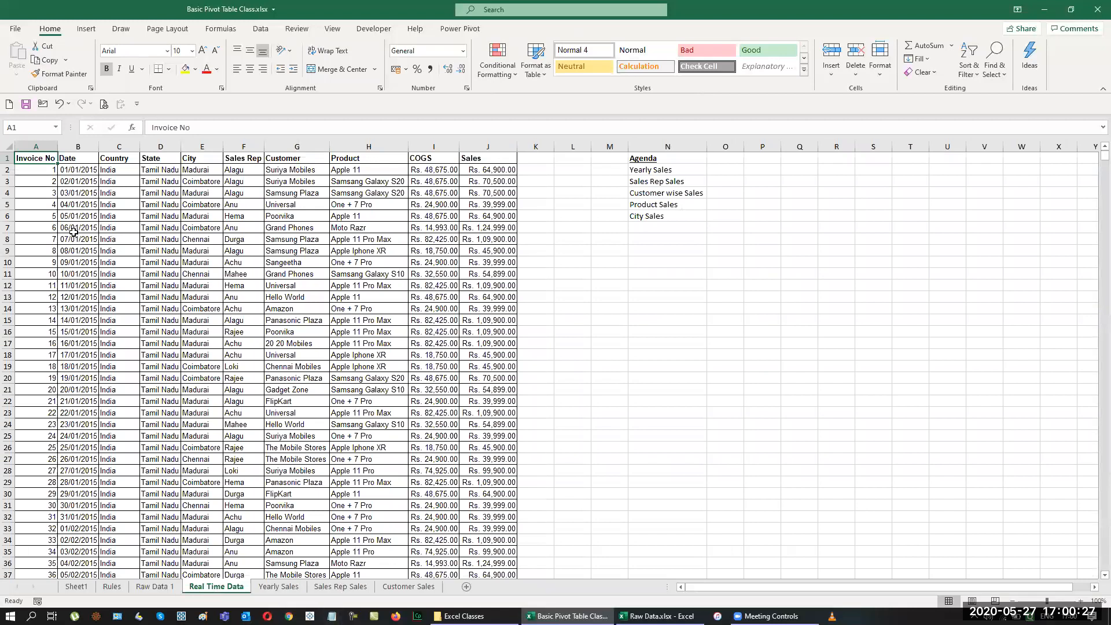
{"action": "key", "text": "alt+n"}
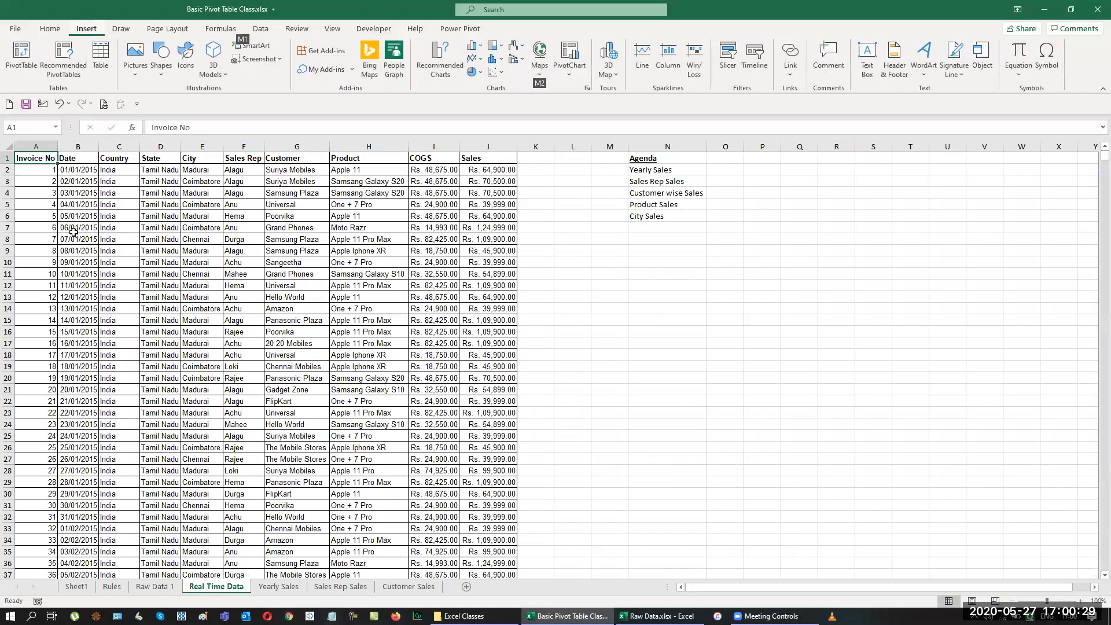
{"action": "key", "text": "Escape"}
{"action": "key", "text": "alt+n"}
{"action": "key", "text": "v"}
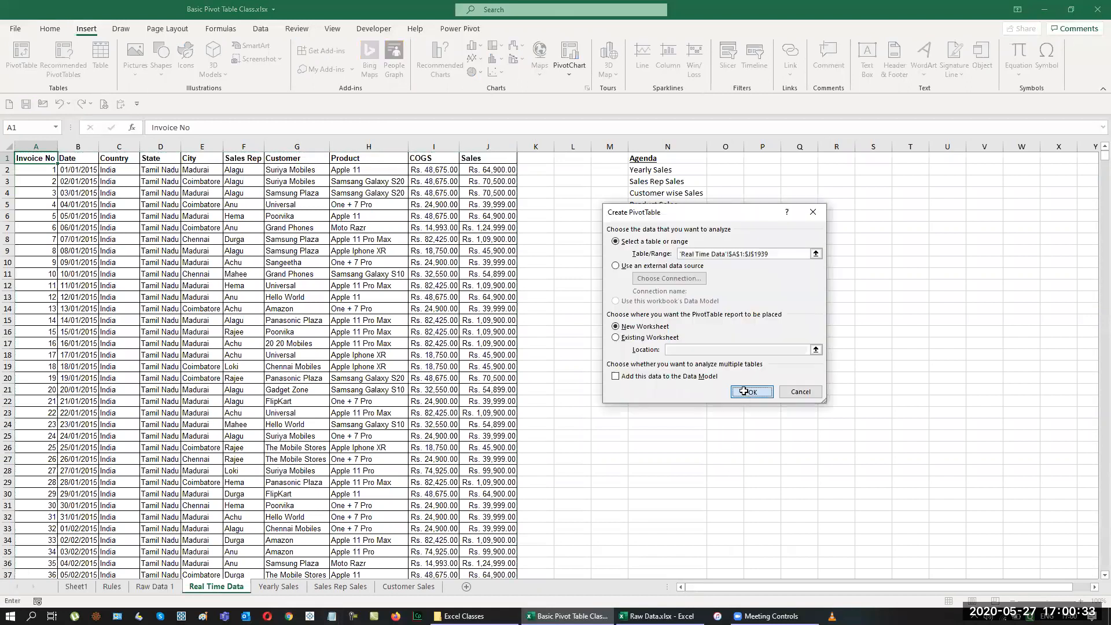
{"action": "left_click", "coordinate": [748, 392]}
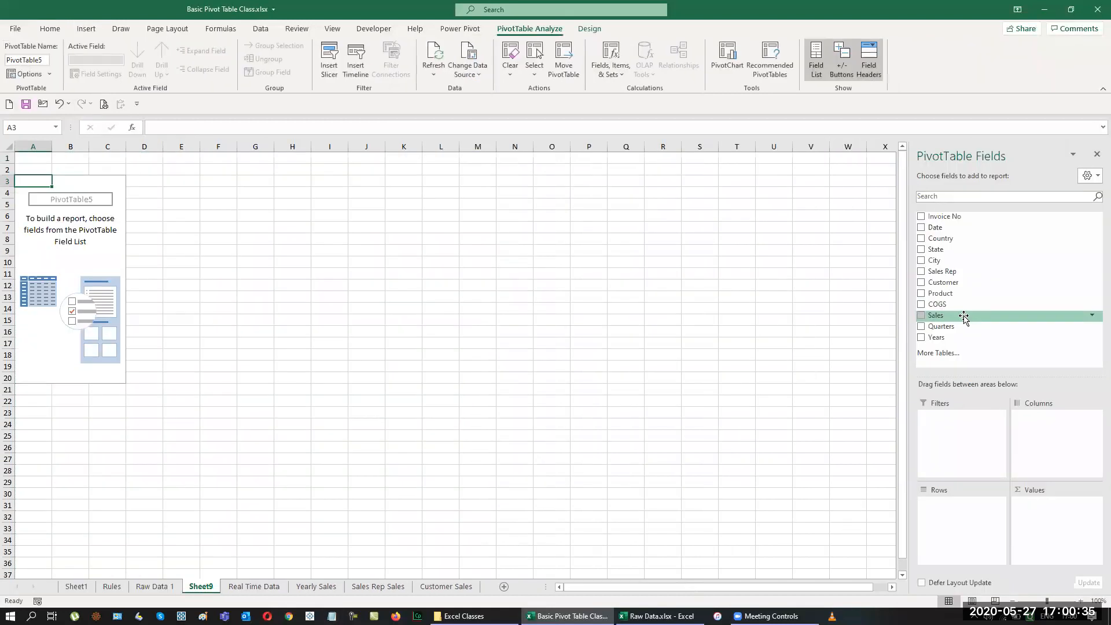
Add Product as rows and Sales as values to the pivot table, and show it in tabular form
{"action": "left_click", "coordinate": [922, 293]}
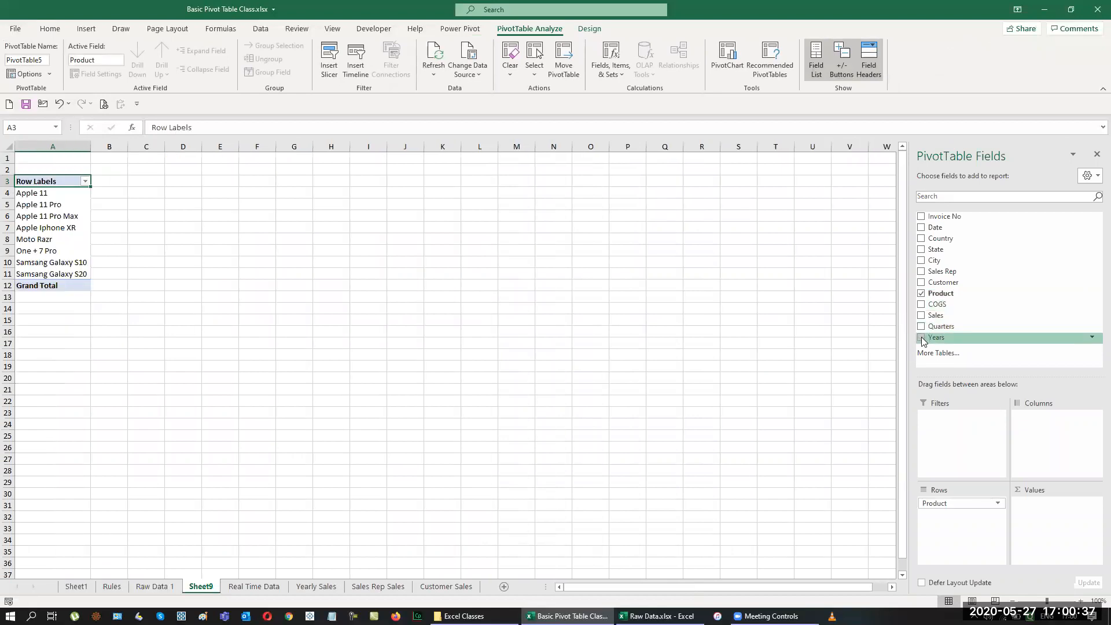
{"action": "left_click", "coordinate": [921, 315]}
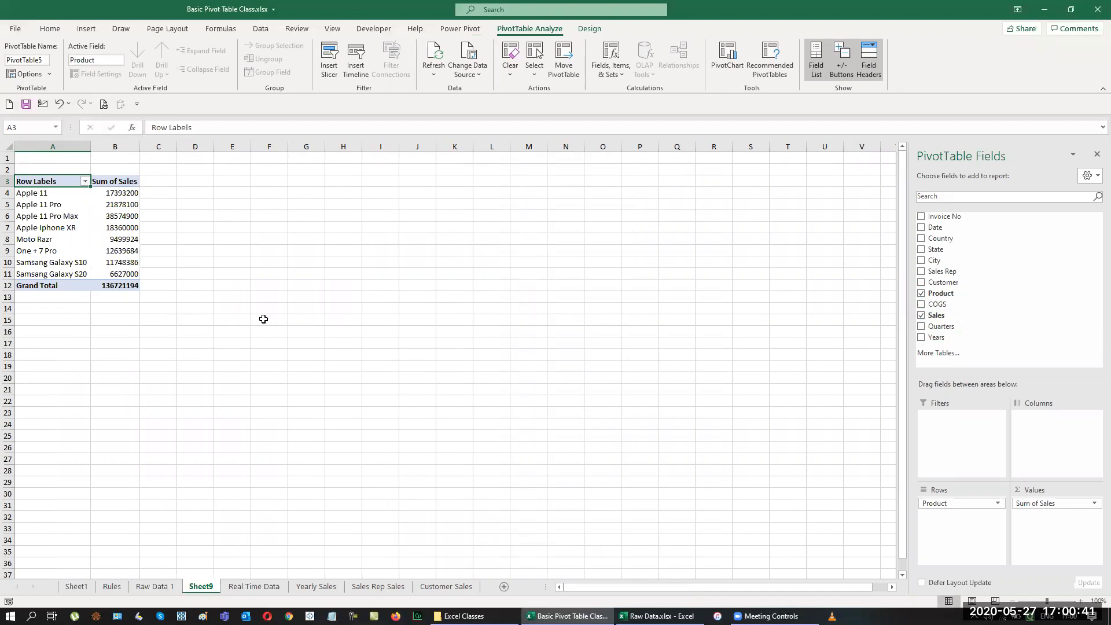
{"action": "scroll", "coordinate": [294, 334], "scroll_direction": "up", "scroll_amount": 4}
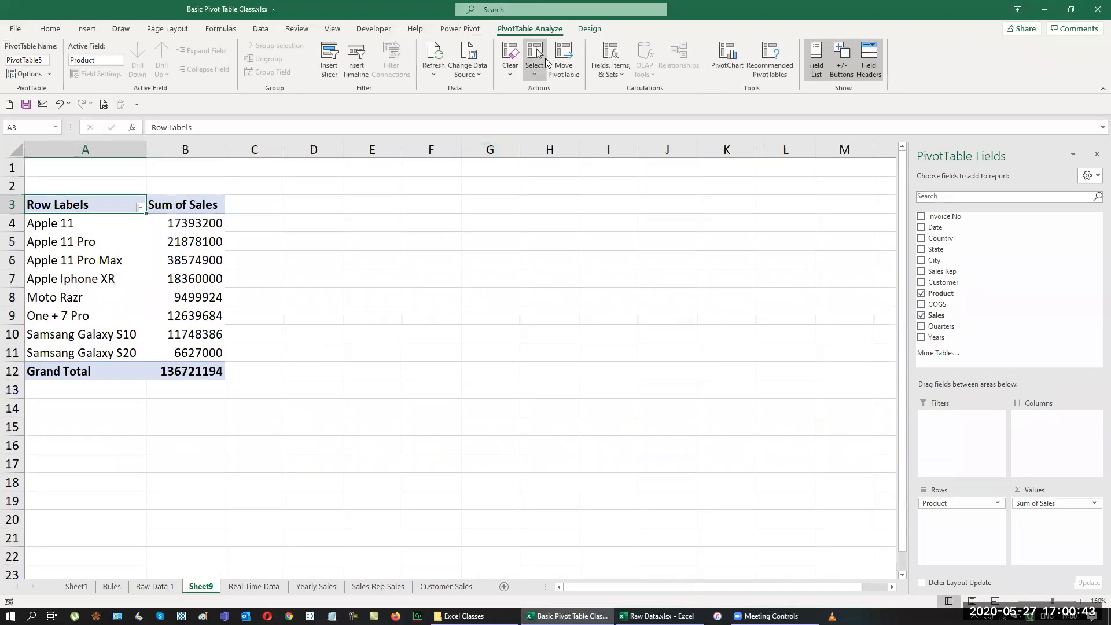
{"action": "left_click", "coordinate": [590, 29]}
{"action": "left_click", "coordinate": [82, 61]}
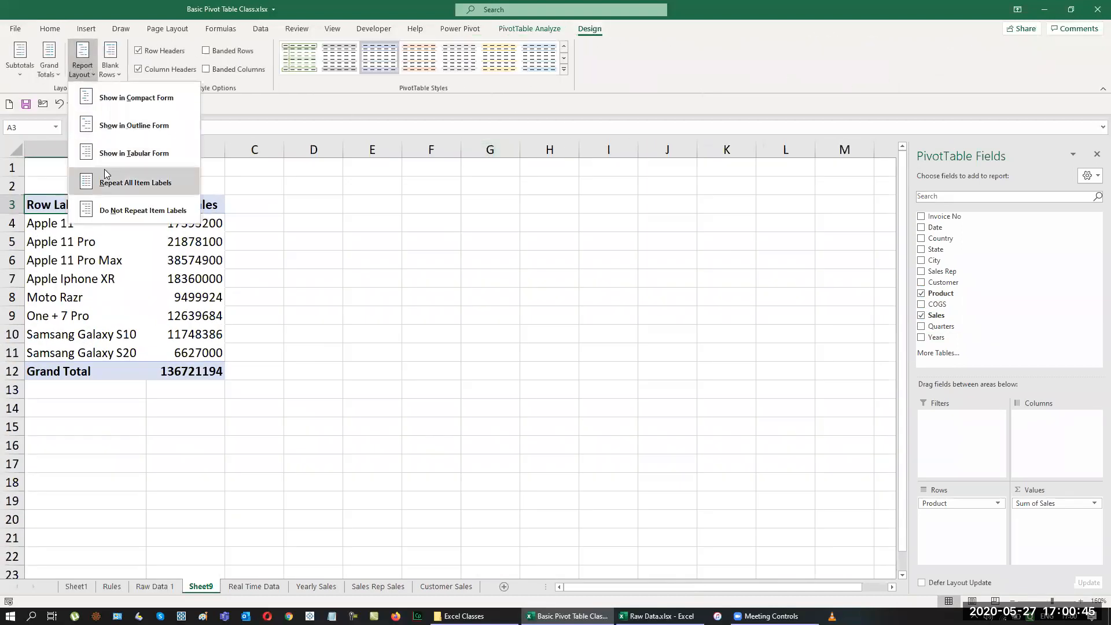
{"action": "left_click", "coordinate": [99, 152]}
Rename the Sum of Sales value field to "Sales Turnover" and give it the Currency number format
{"action": "left_click_drag", "start_coordinate": [185, 210], "coordinate": [183, 371]}
{"action": "right_click", "coordinate": [183, 372]}
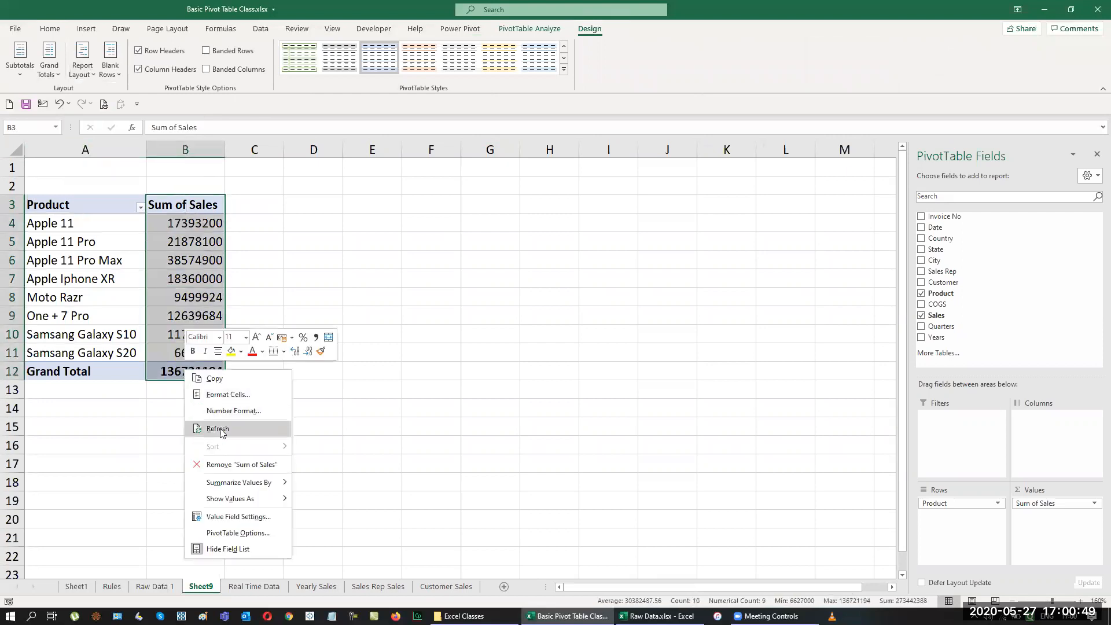
{"action": "left_click", "coordinate": [188, 516]}
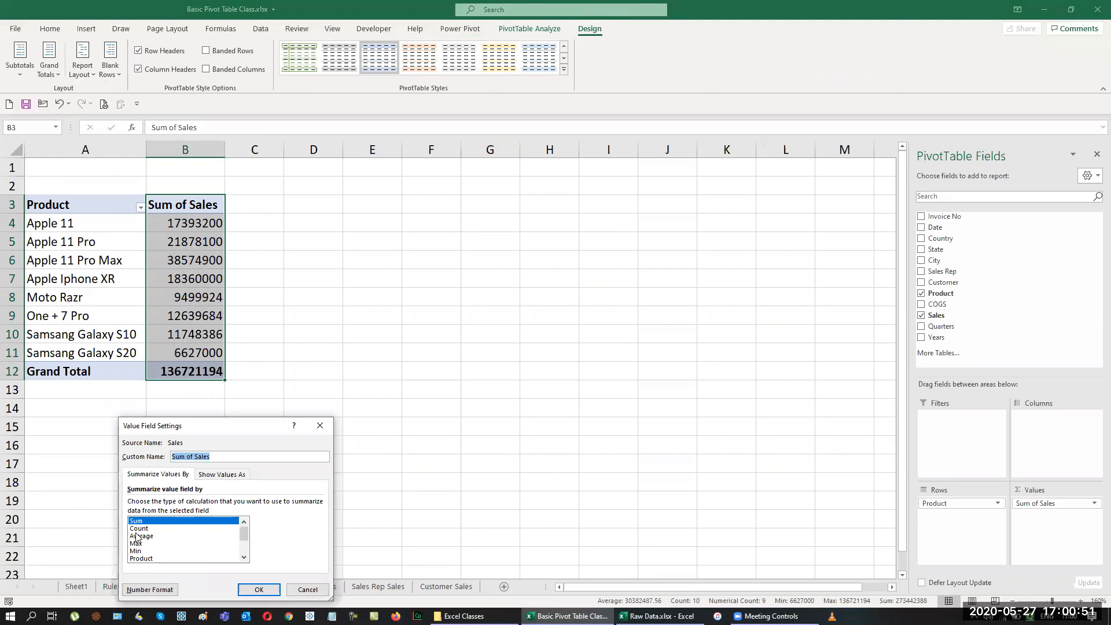
{"action": "type", "text": "S"}
{"action": "key", "text": "shift+Home"}
{"action": "left_click", "coordinate": [150, 589]}
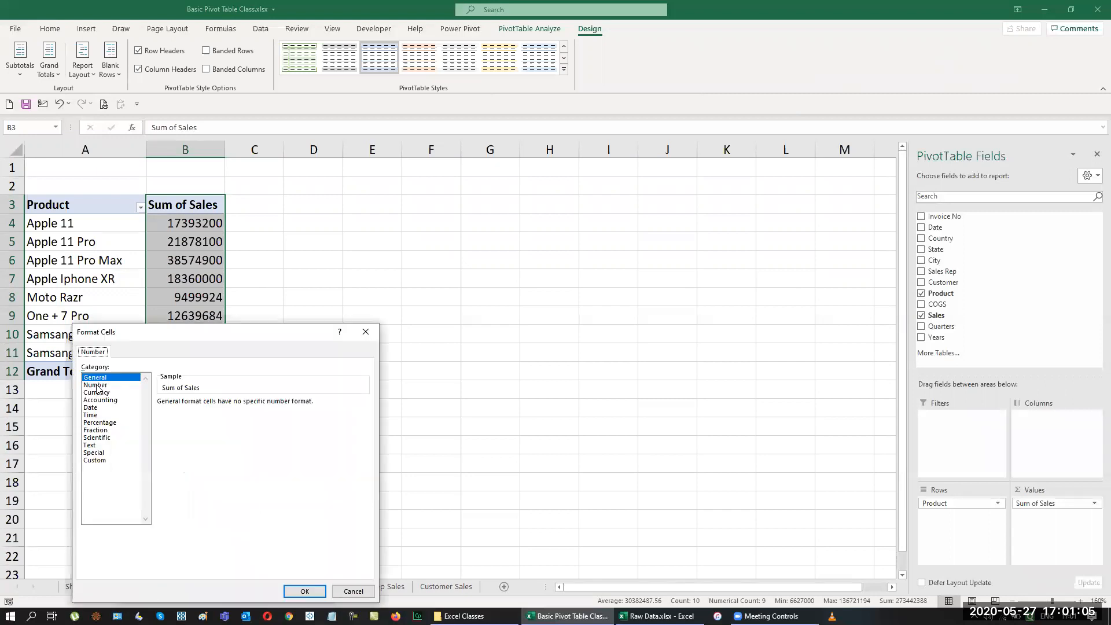
{"action": "left_click", "coordinate": [97, 392]}
{"action": "left_click", "coordinate": [296, 591]}
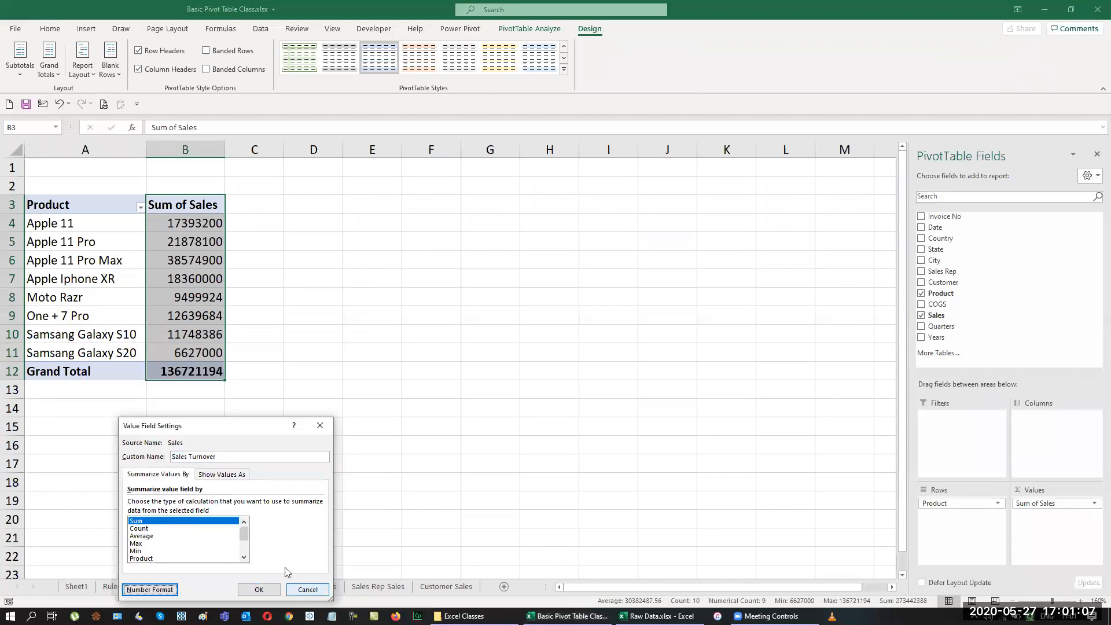
{"action": "left_click", "coordinate": [259, 590]}
Insert a column PivotChart from the Product pivot table and delete its legend and gridlines
{"action": "left_click", "coordinate": [50, 198]}
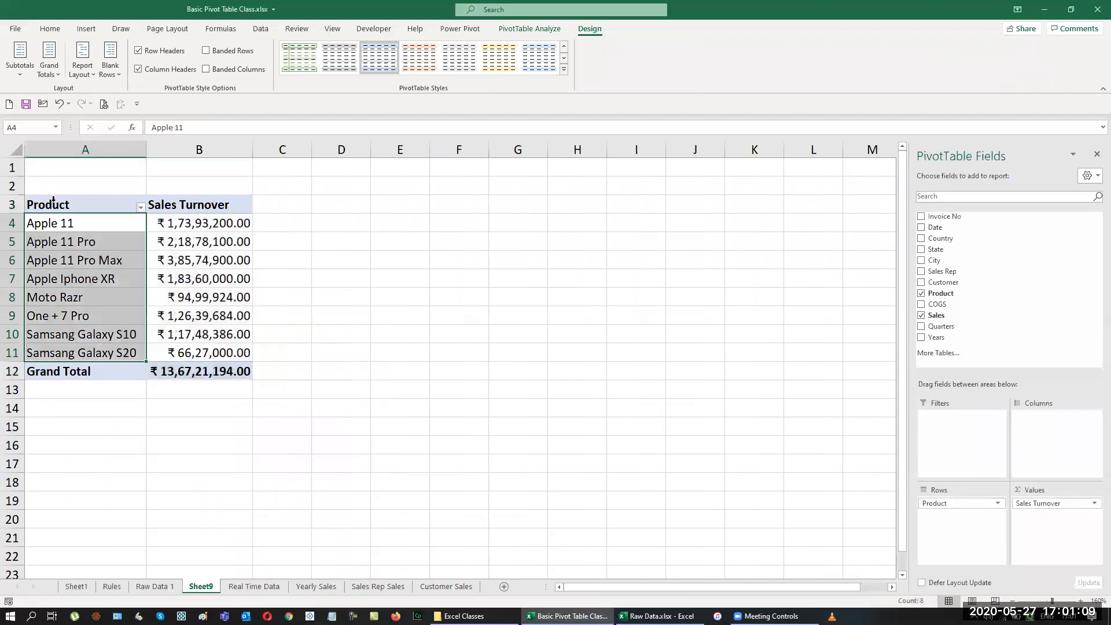
{"action": "left_click", "coordinate": [64, 200]}
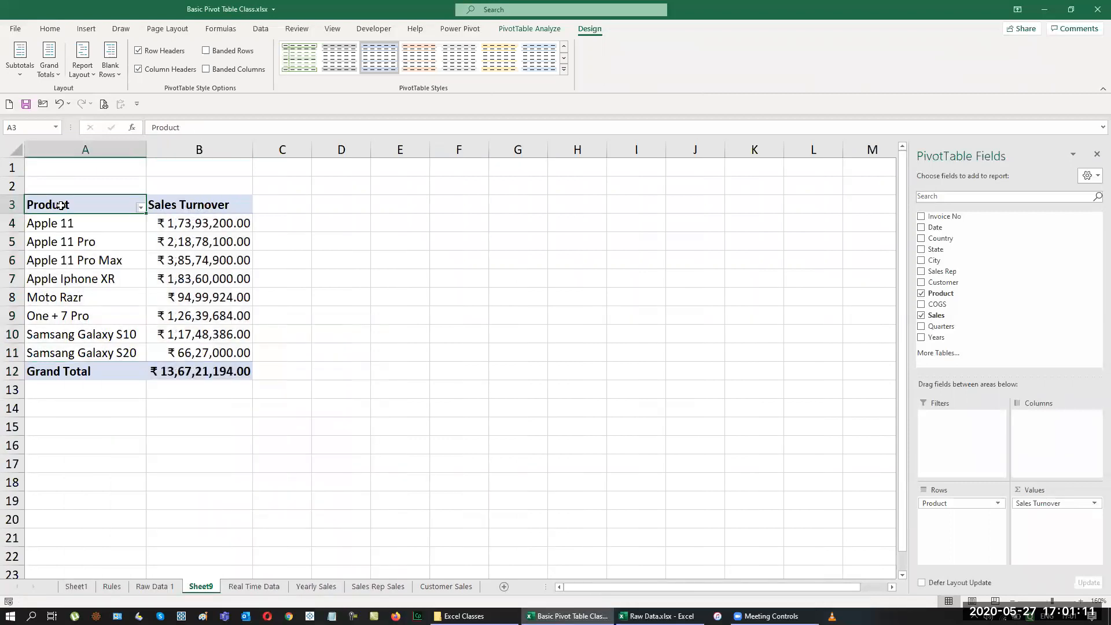
{"action": "key", "text": "alt+F1"}
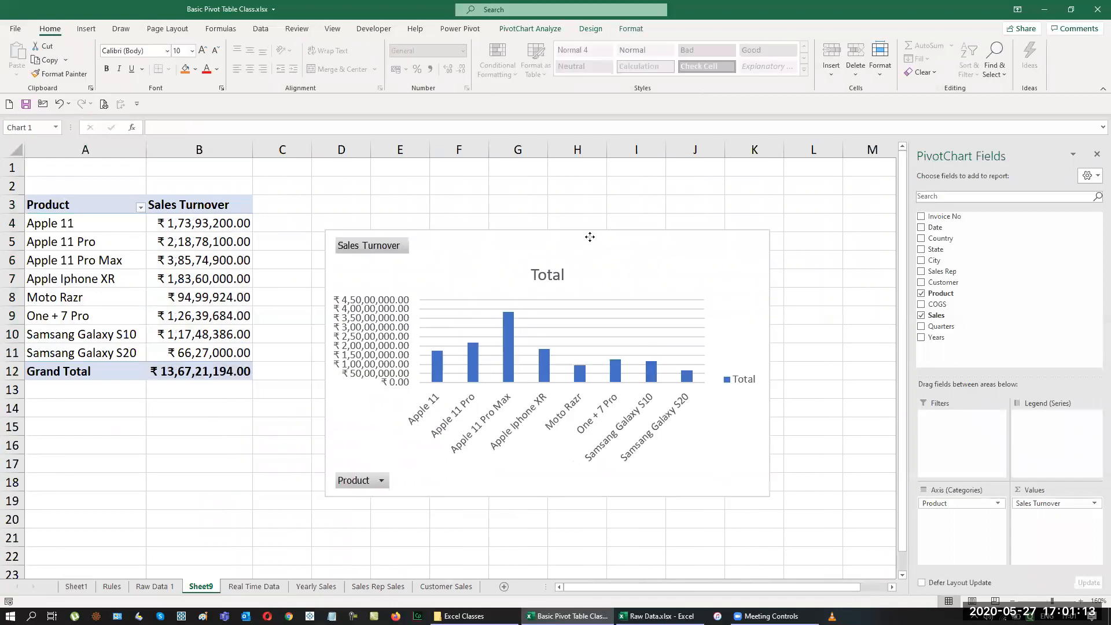
{"action": "left_click", "coordinate": [760, 368]}
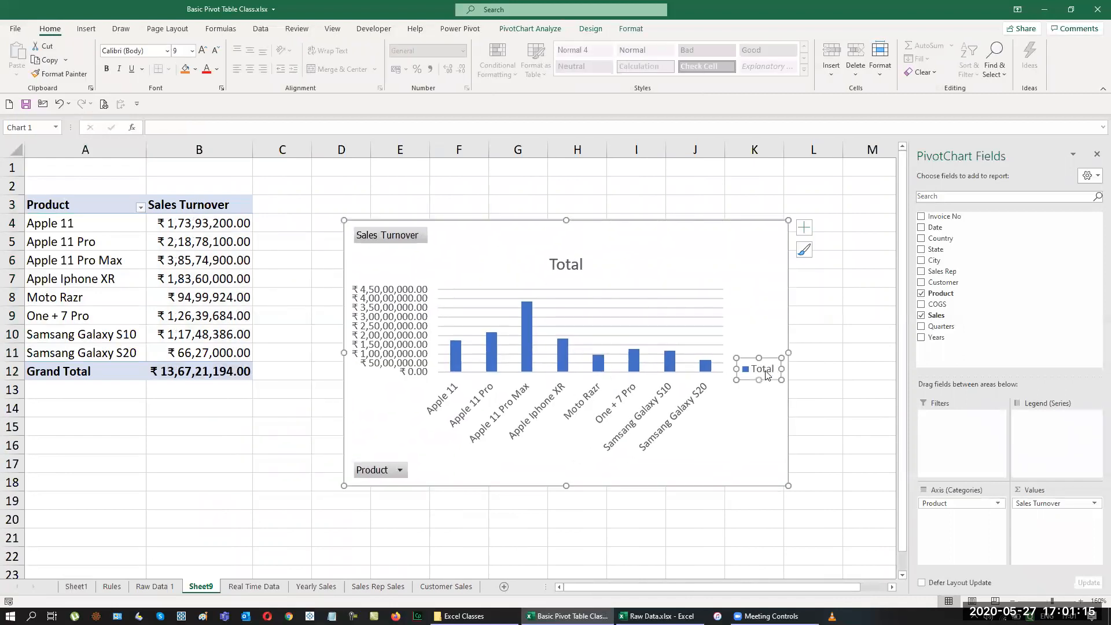
{"action": "key", "text": "Delete"}
{"action": "left_click", "coordinate": [731, 352]}
{"action": "key", "text": "Delete"}
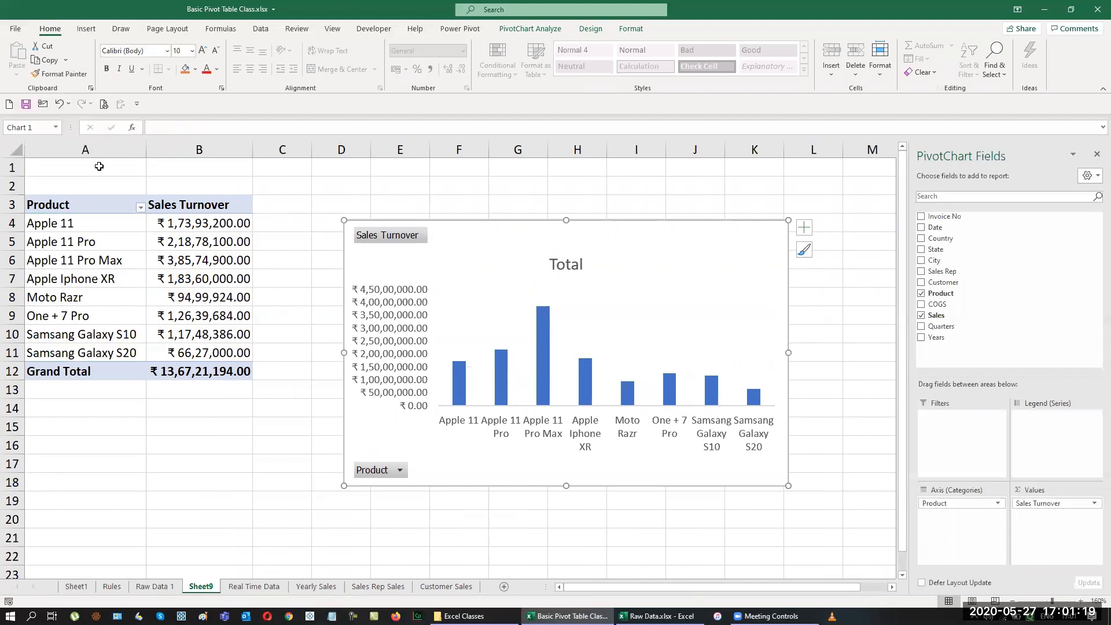
Enter the heading "Product Sales" in A1:B1, merged and centered, bold and underlined
{"action": "left_click_drag", "start_coordinate": [99, 166], "coordinate": [213, 164]}
{"action": "type", "text": "PRod"}
{"action": "type", "text": "yu"}
{"action": "type", "text": "uct "}
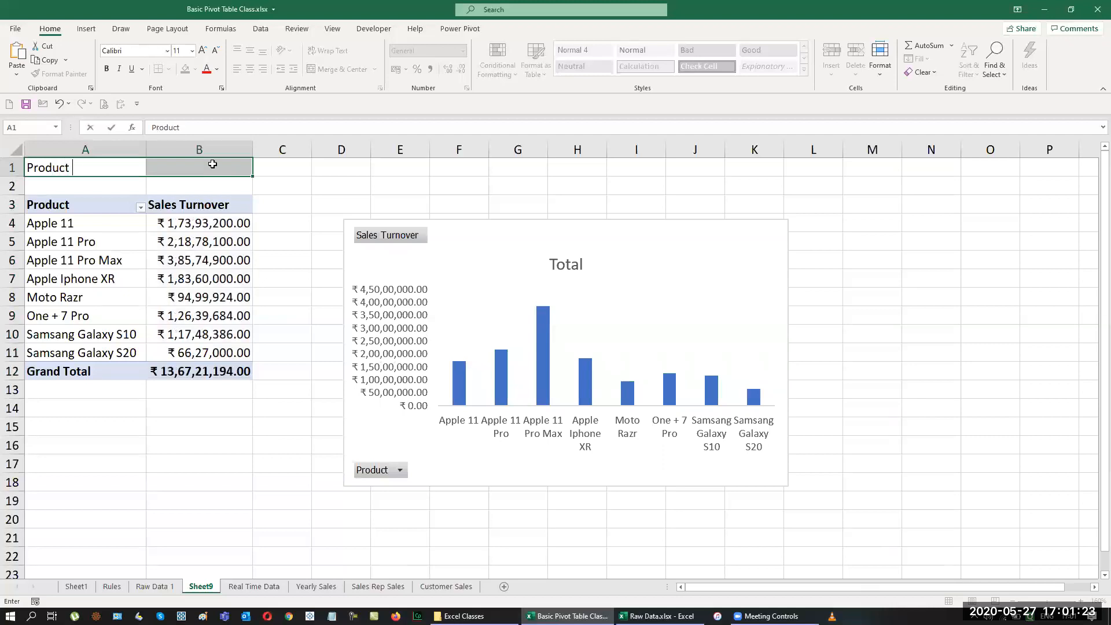
{"action": "type", "text": "Sales"}
{"action": "key", "text": "Return"}
{"action": "key", "text": "ctrl+b"}
{"action": "left_click", "coordinate": [339, 70]}
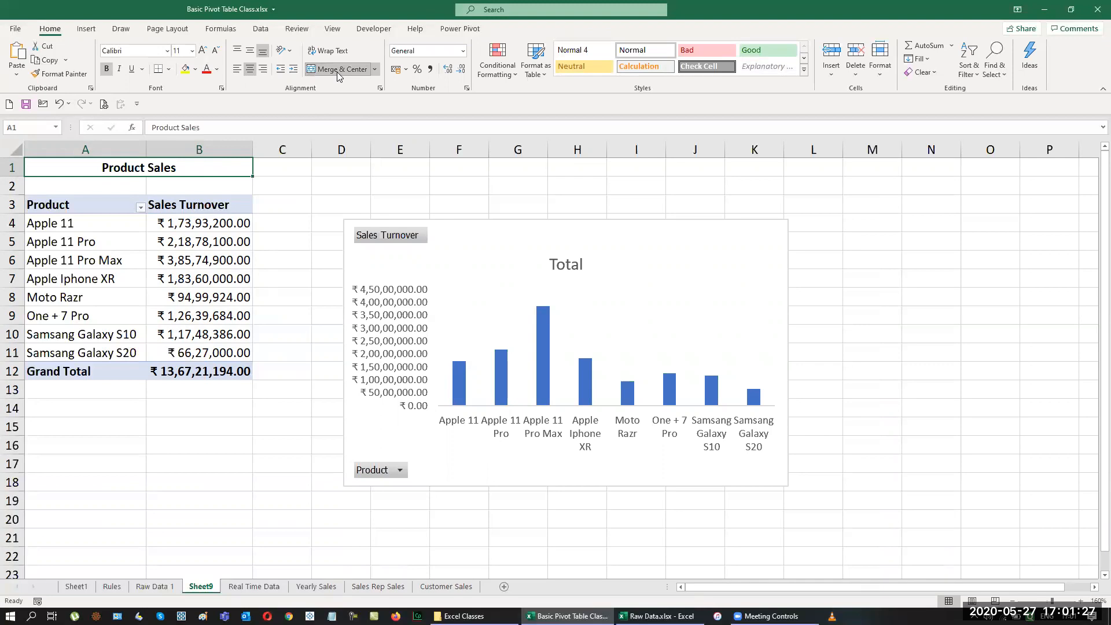
{"action": "key", "text": "ctrl+u"}
Link the Product chart's title to the heading cell with =Sheet9!$A$1
{"action": "left_click", "coordinate": [559, 265]}
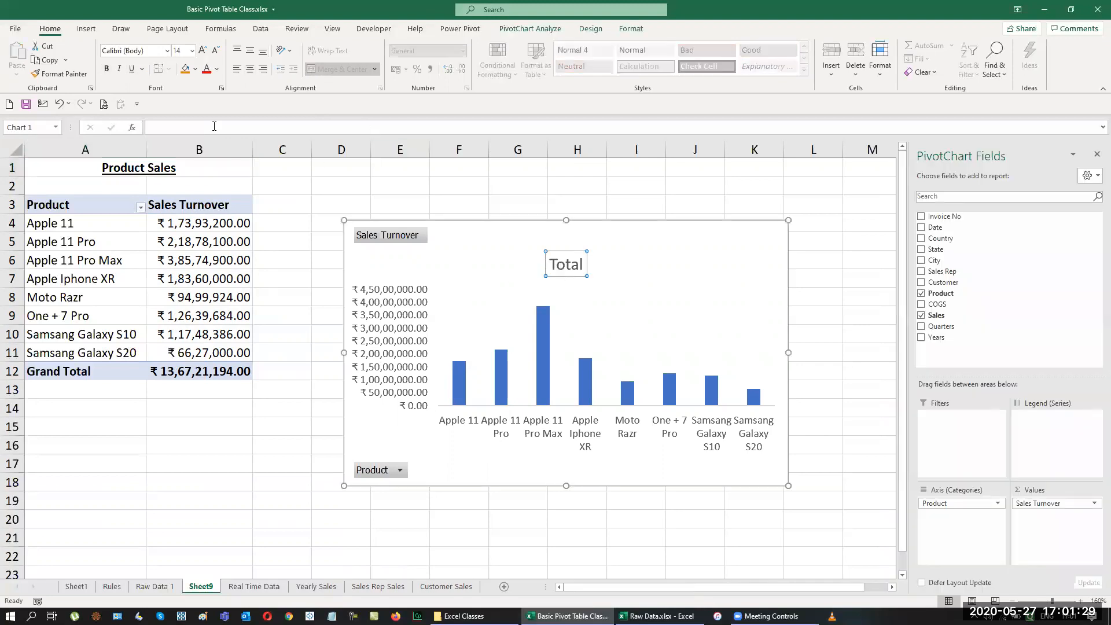
{"action": "left_click", "coordinate": [192, 129]}
{"action": "type", "text": "="}
{"action": "left_click", "coordinate": [126, 167]}
{"action": "key", "text": "Return"}
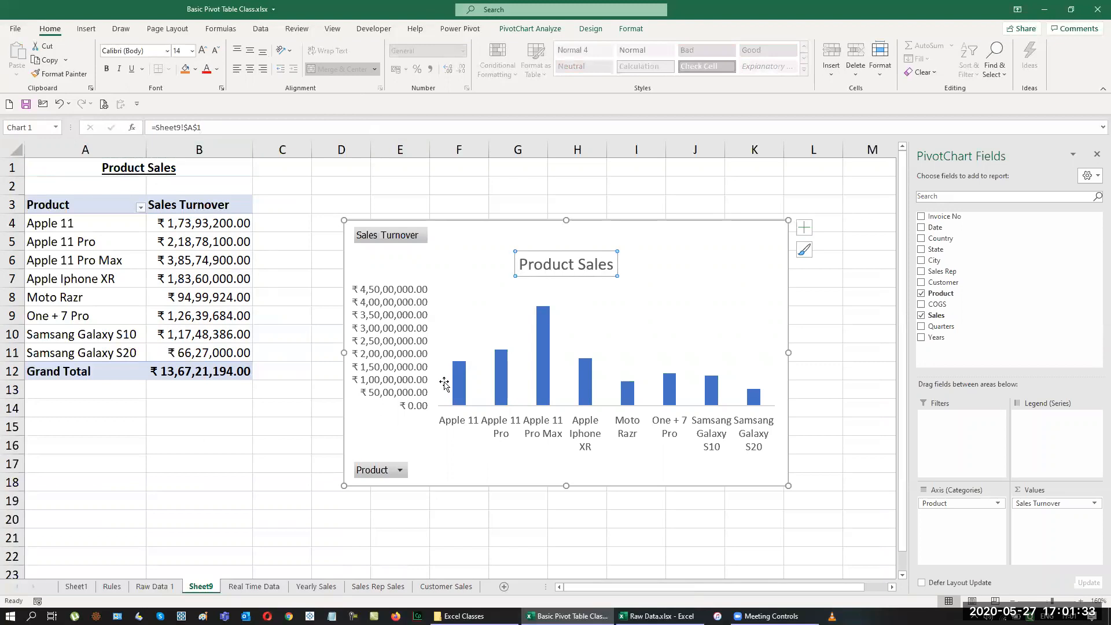
Recolor the Product chart's columns gray using the third Monochromatic palette and add data labels
{"action": "left_click", "coordinate": [541, 342]}
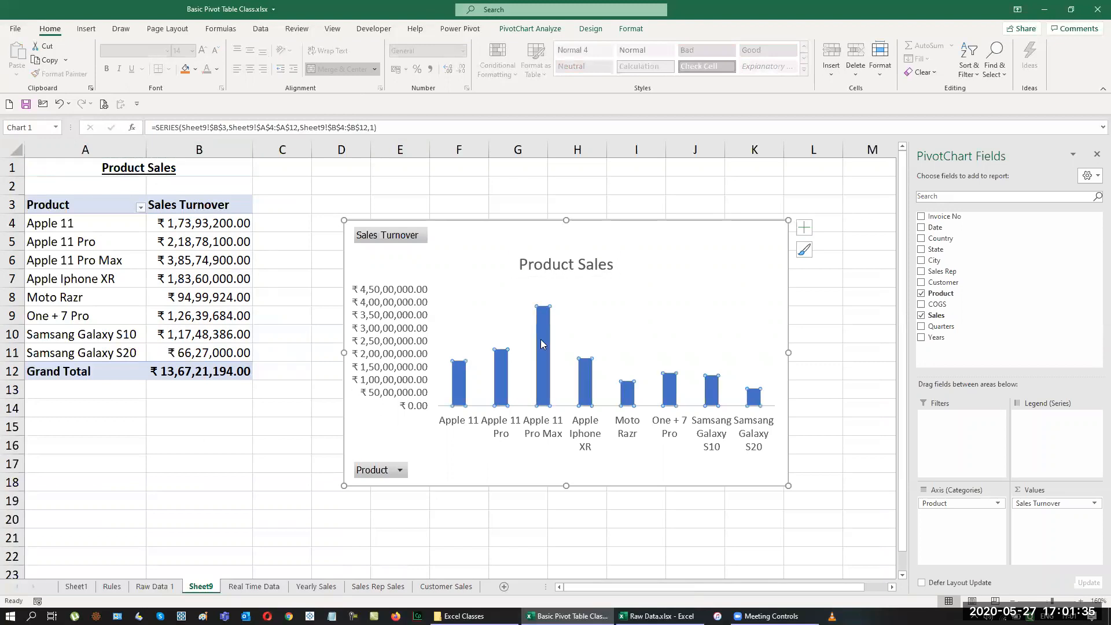
{"action": "left_click", "coordinate": [590, 29]}
{"action": "left_click", "coordinate": [92, 61]}
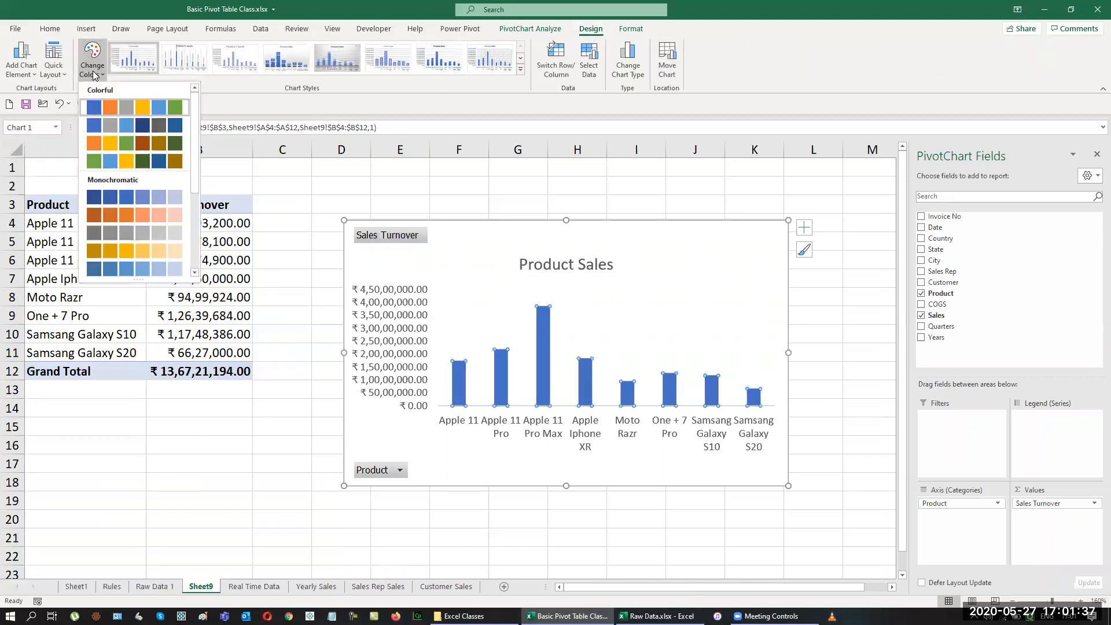
{"action": "left_click", "coordinate": [142, 231]}
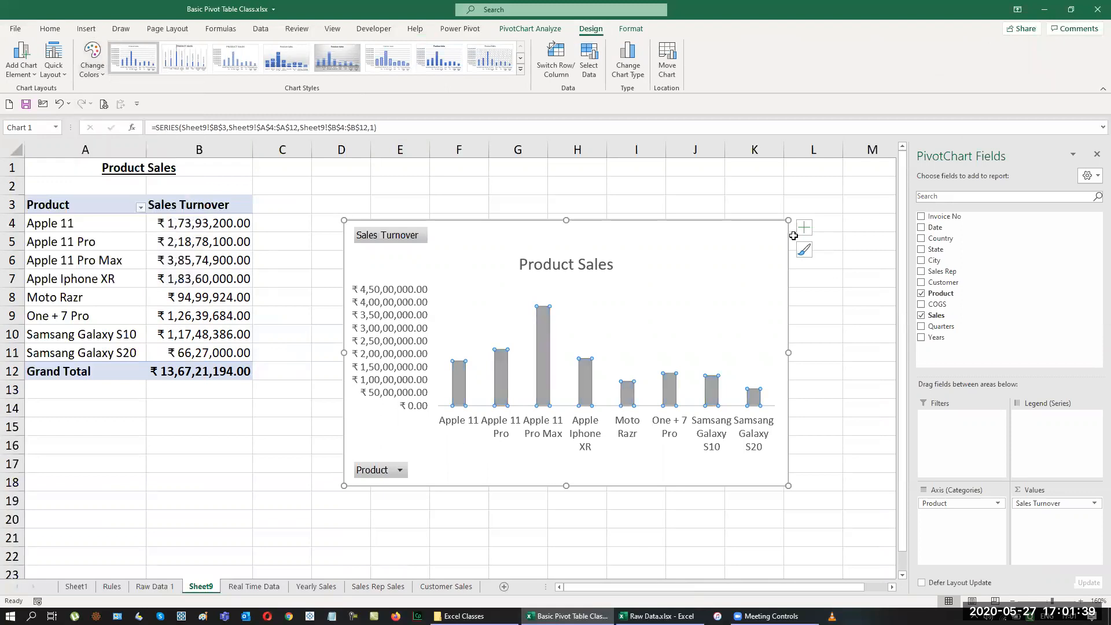
{"action": "left_click", "coordinate": [804, 228]}
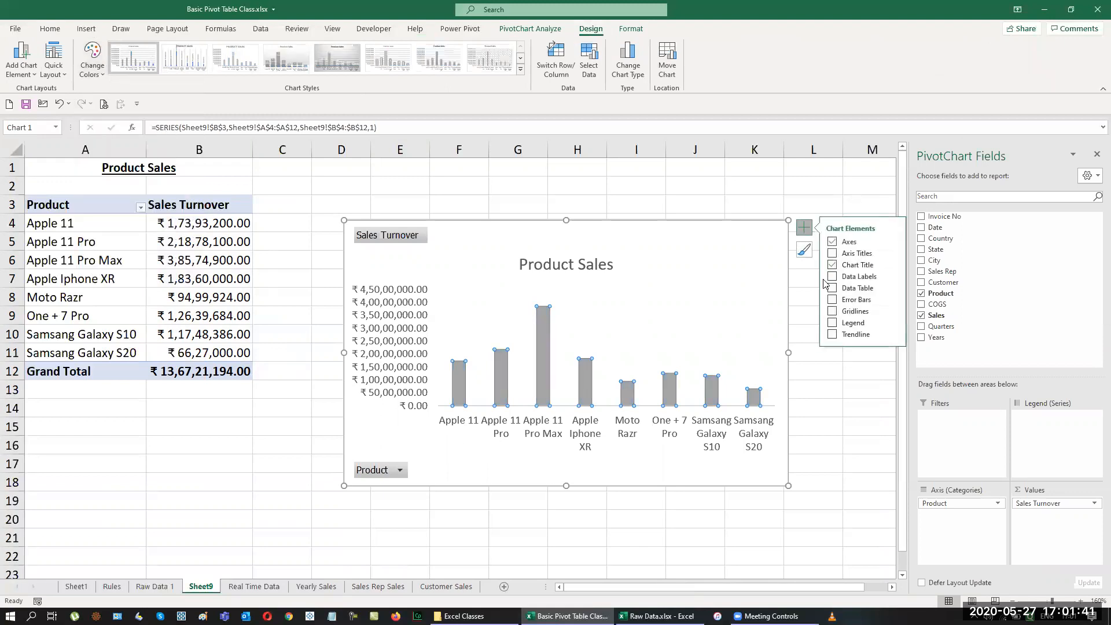
{"action": "left_click", "coordinate": [832, 276]}
Set the display units of the Product chart's vertical axis to Millions, then close the side panes and deselect the chart
{"action": "right_click", "coordinate": [400, 293]}
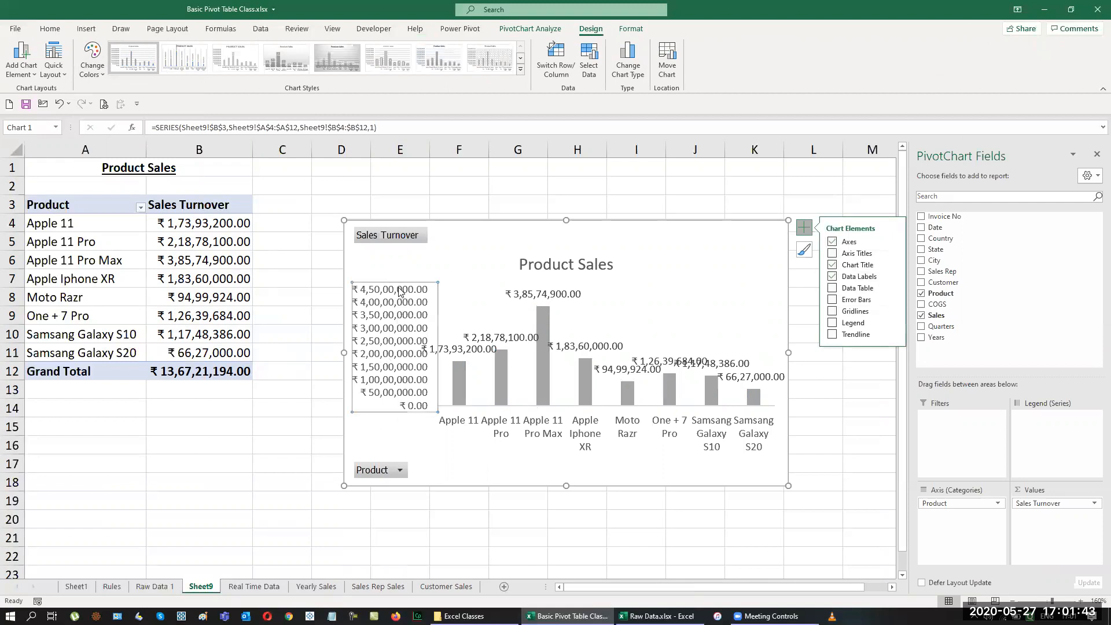
{"action": "left_click", "coordinate": [441, 431]}
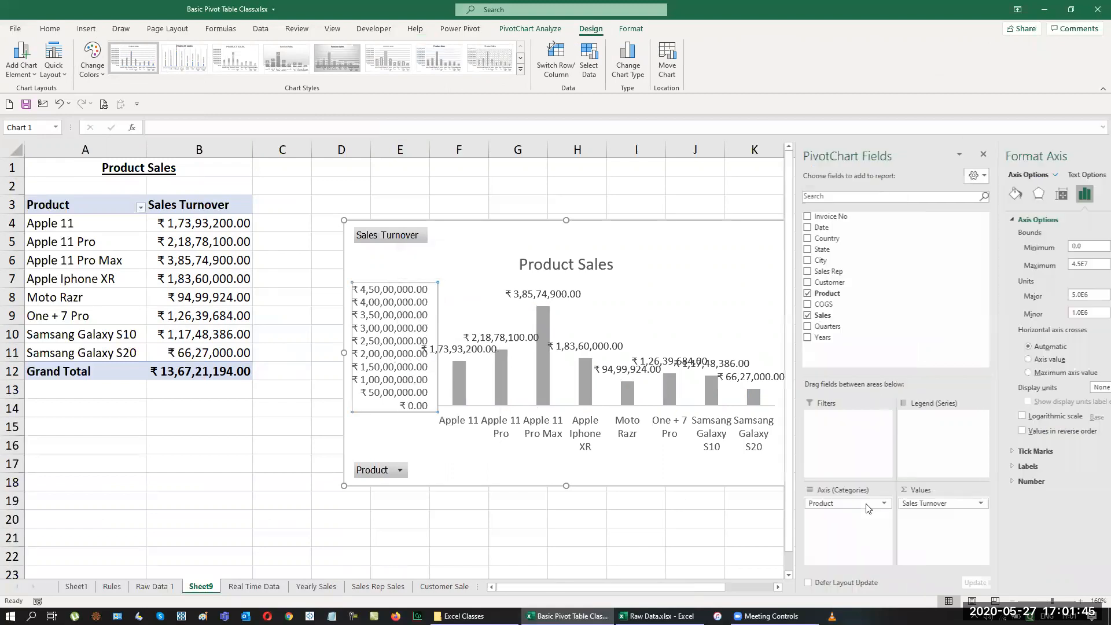
{"action": "left_click", "coordinate": [1088, 390]}
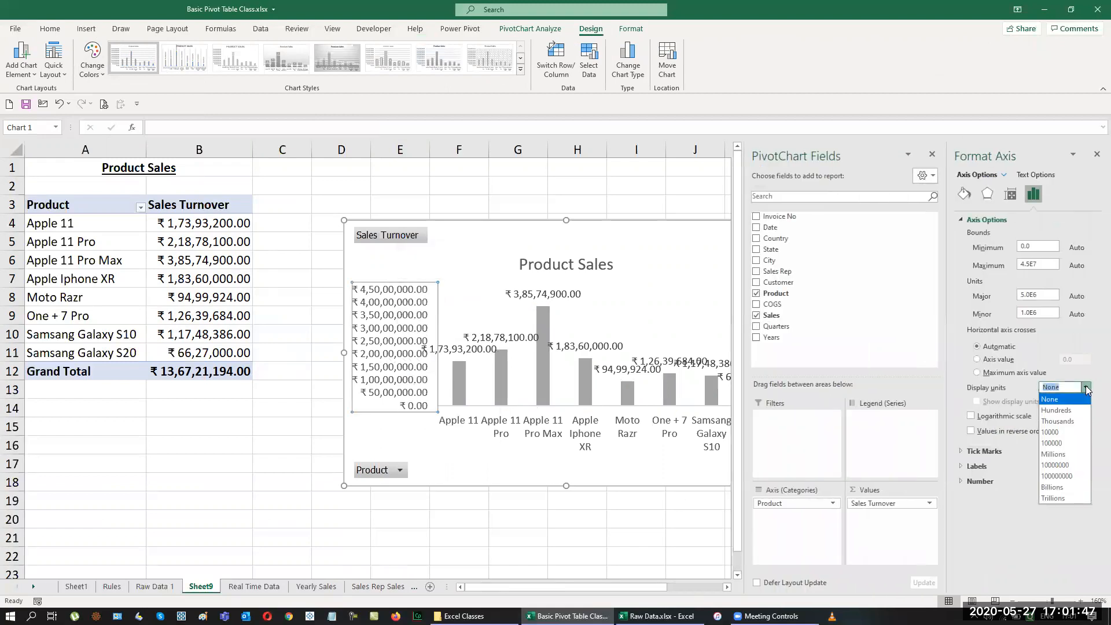
{"action": "left_click", "coordinate": [1062, 453]}
{"action": "left_click", "coordinate": [1096, 155]}
{"action": "left_click", "coordinate": [1096, 155]}
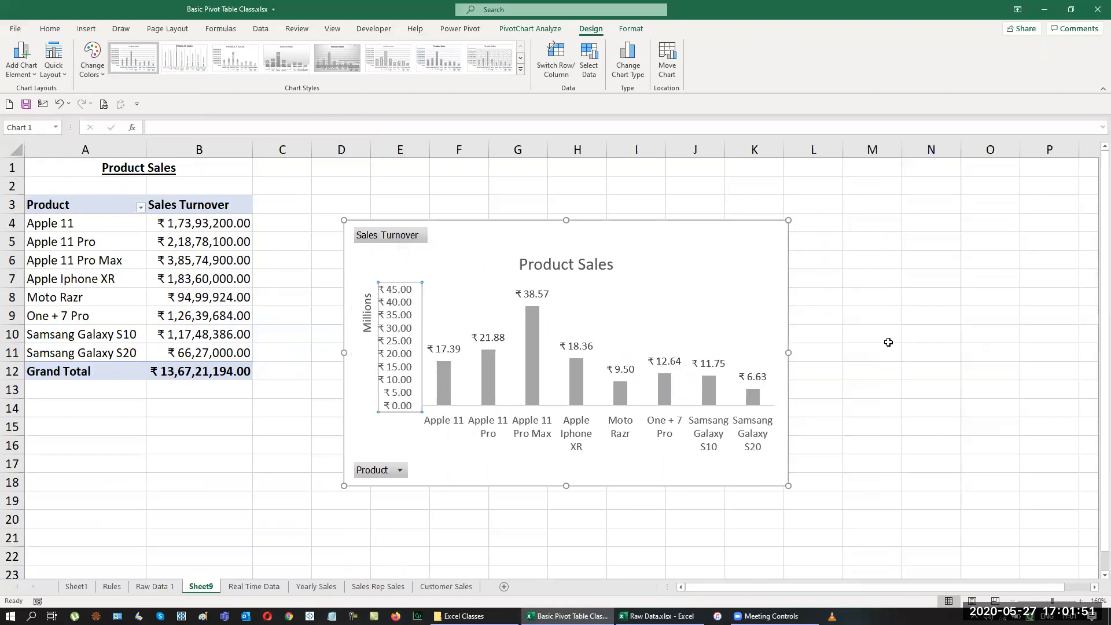
{"action": "left_click", "coordinate": [865, 317]}
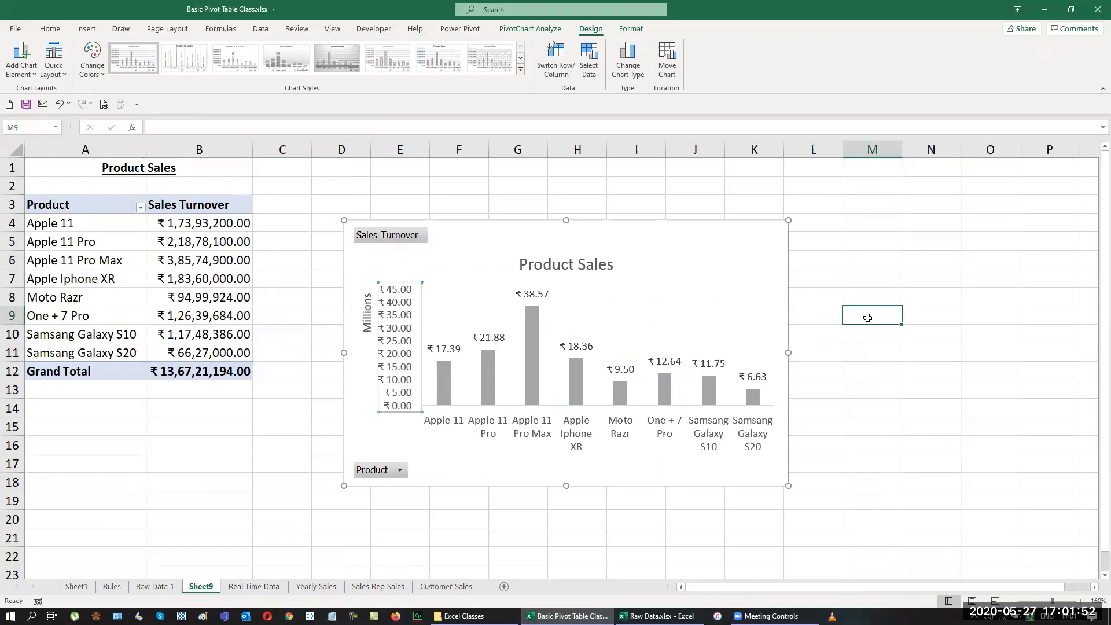
Rename Sheet9 as Product Sales and move it after the Customer Sales sheet
{"action": "right_click", "coordinate": [206, 589]}
{"action": "left_click", "coordinate": [261, 463]}
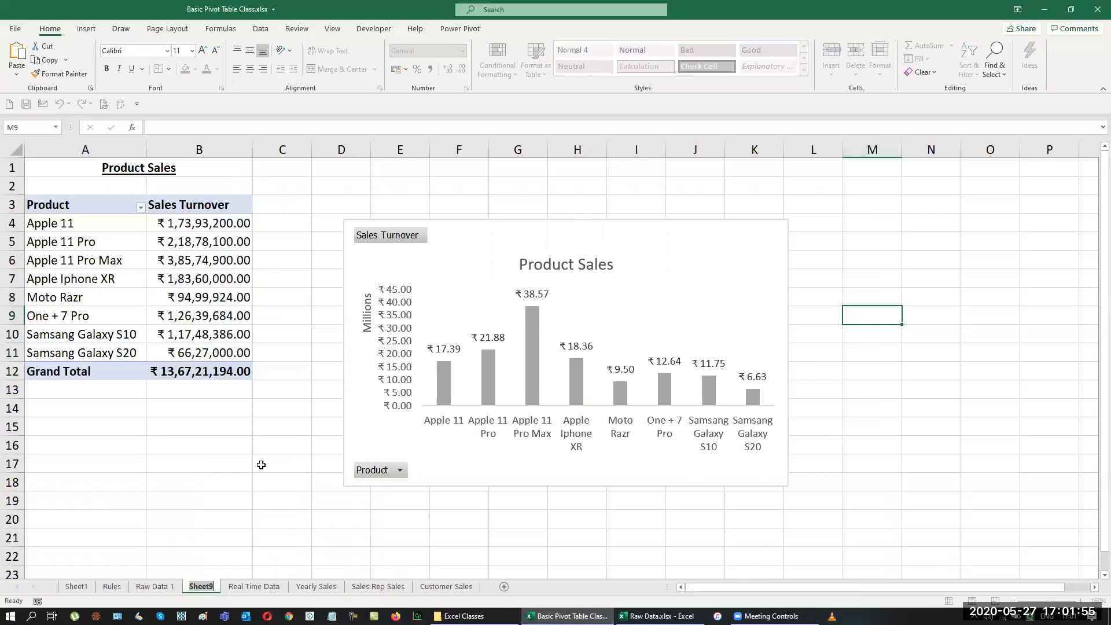
{"action": "type", "text": "Pr"}
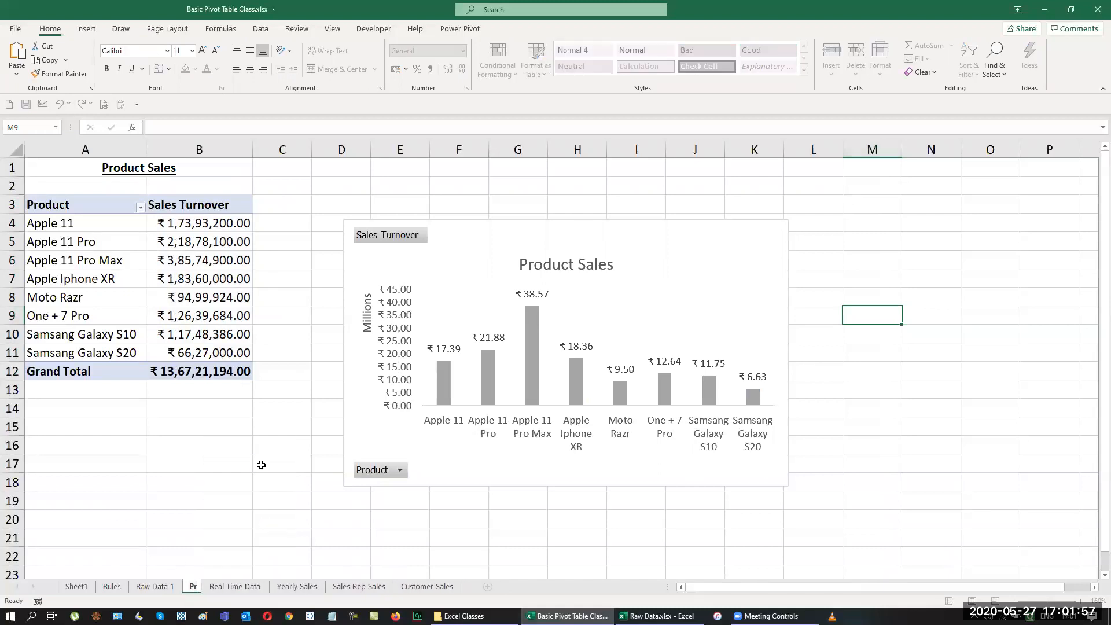
{"action": "type", "text": "oduct"}
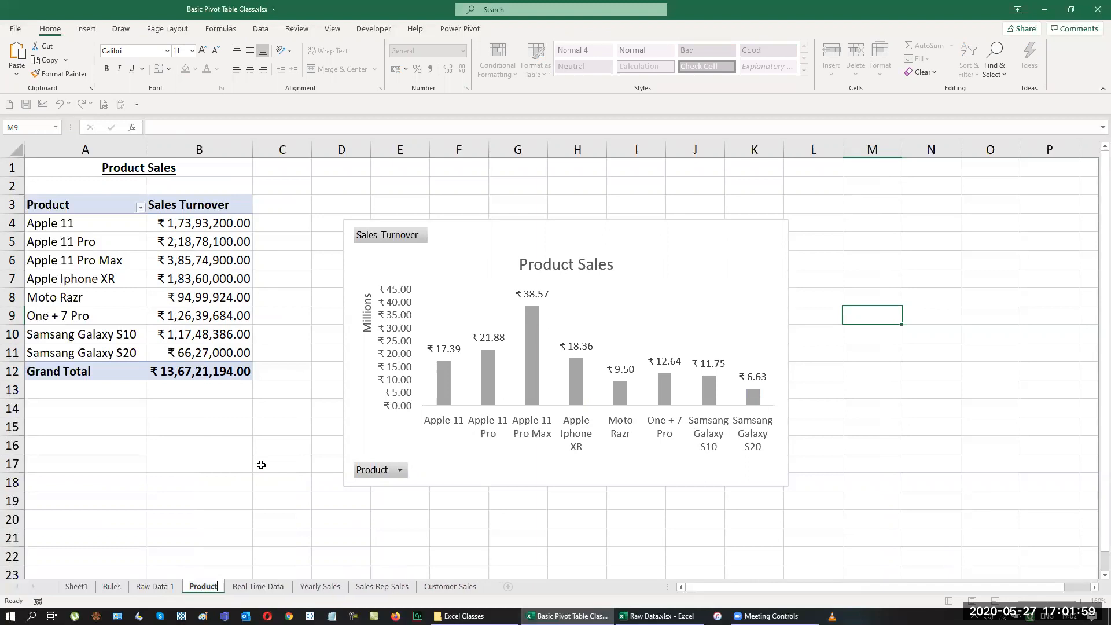
{"action": "type", "text": " Sales"}
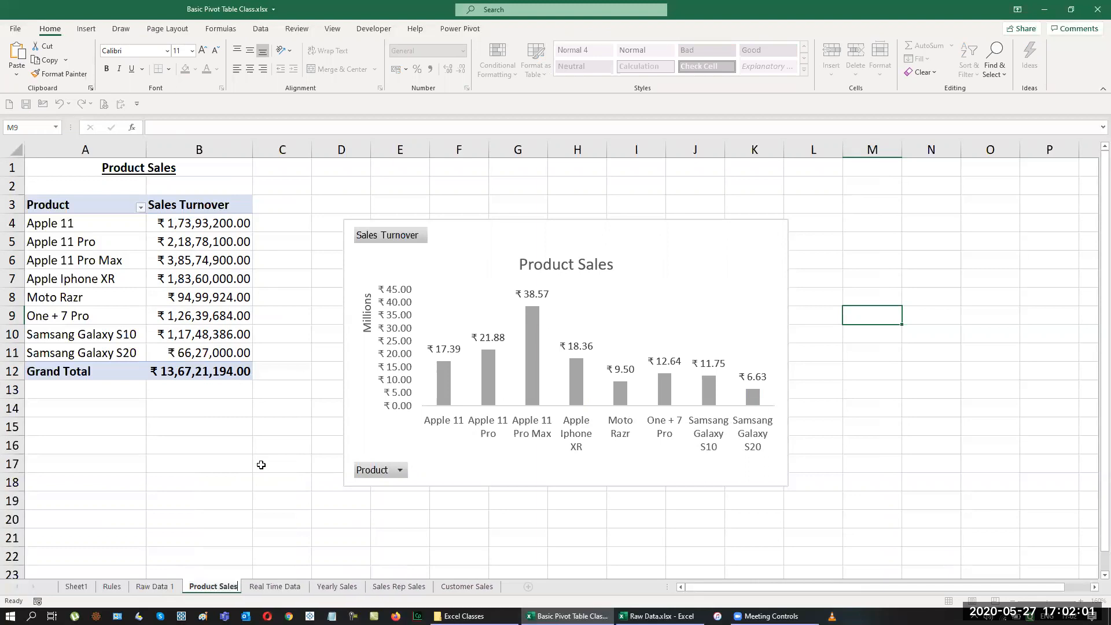
{"action": "key", "text": "Return"}
{"action": "left_click_drag", "start_coordinate": [218, 589], "coordinate": [515, 589]}
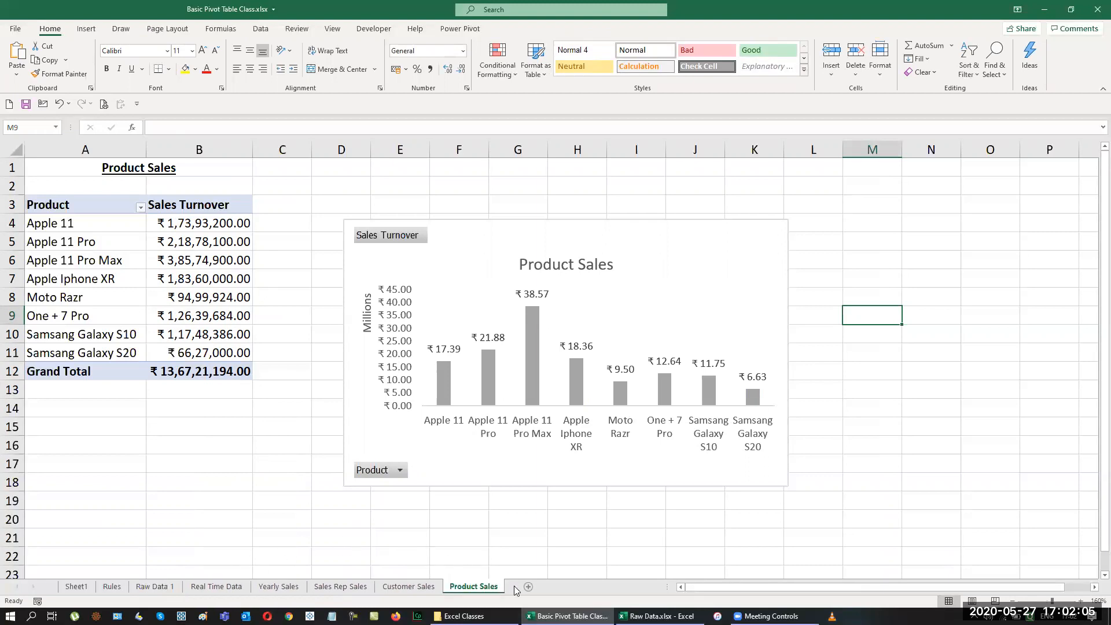
{"action": "left_click", "coordinate": [277, 588]}
{"action": "left_click", "coordinate": [341, 588]}
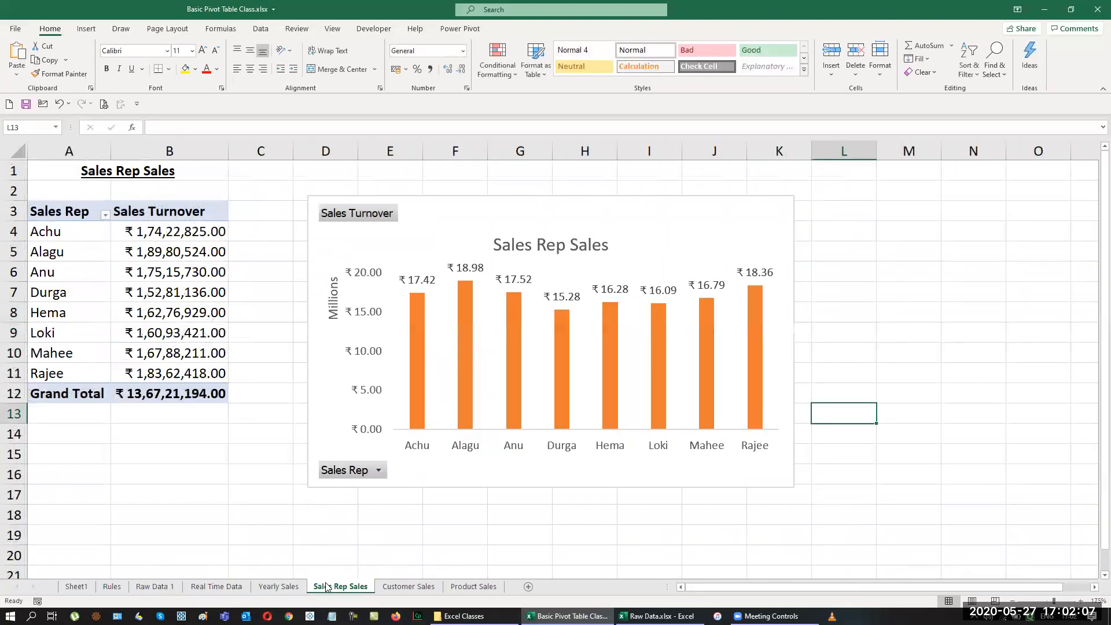
{"action": "left_click", "coordinate": [437, 588]}
{"action": "left_click", "coordinate": [464, 588]}
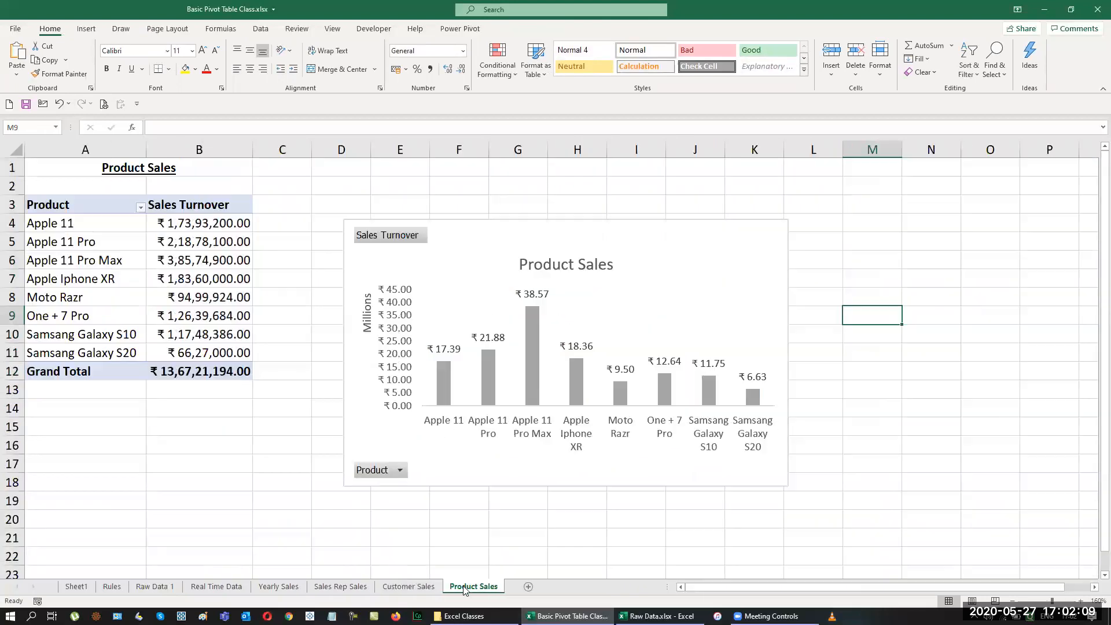
Add a new worksheet, name it Sales Dashboard, and place it after the Product Sales sheet
{"action": "left_click", "coordinate": [75, 588]}
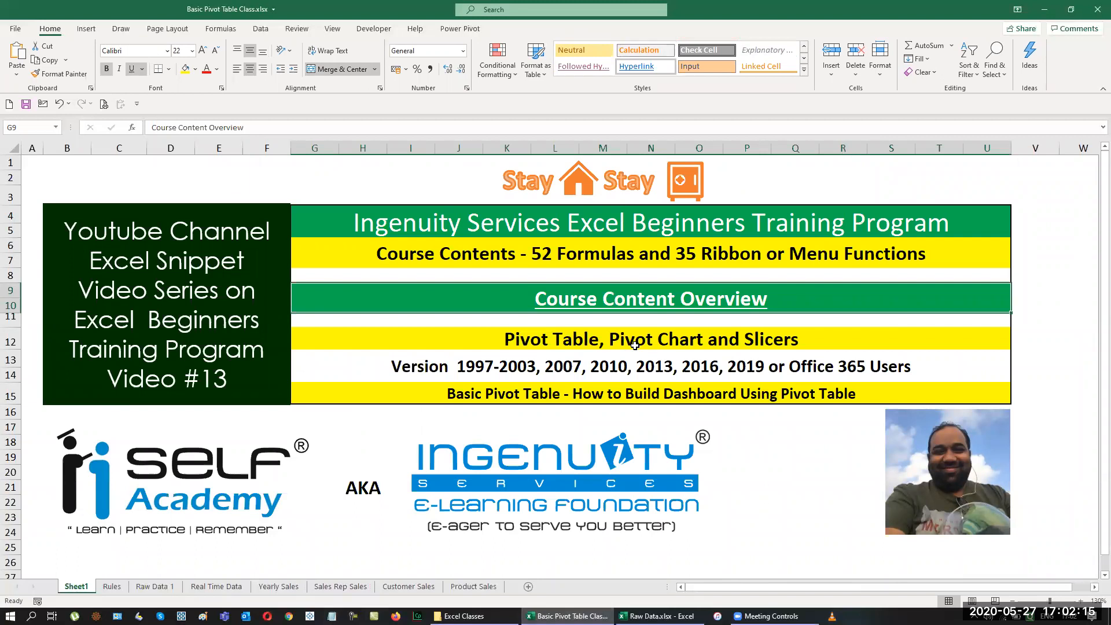
{"action": "left_click", "coordinate": [528, 588]}
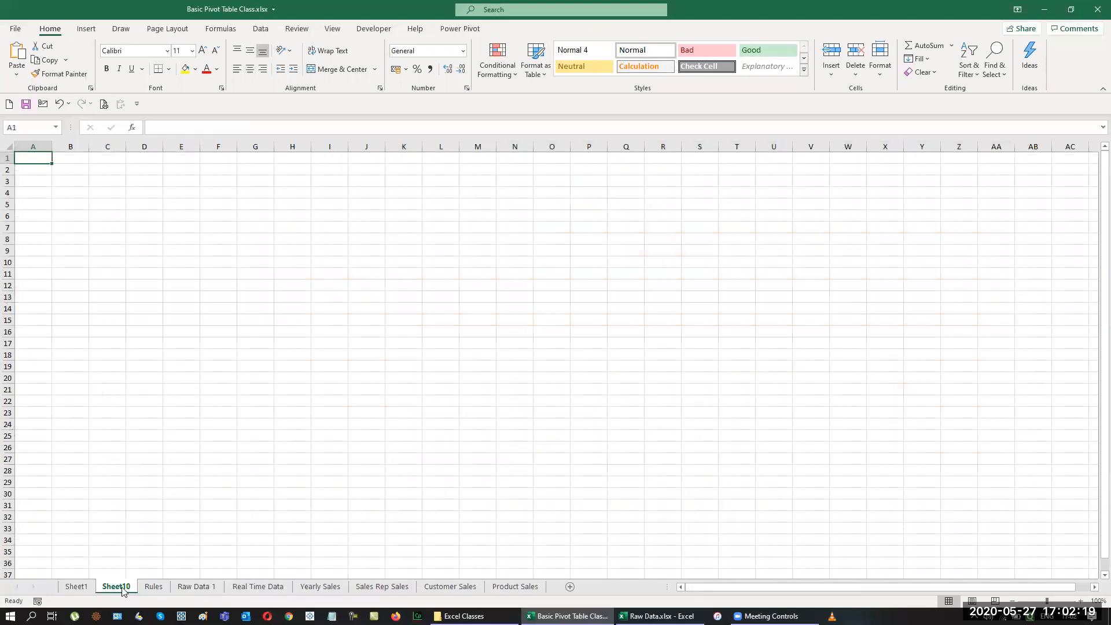
{"action": "double_click", "coordinate": [116, 588]}
{"action": "key", "text": "BackSpace"}
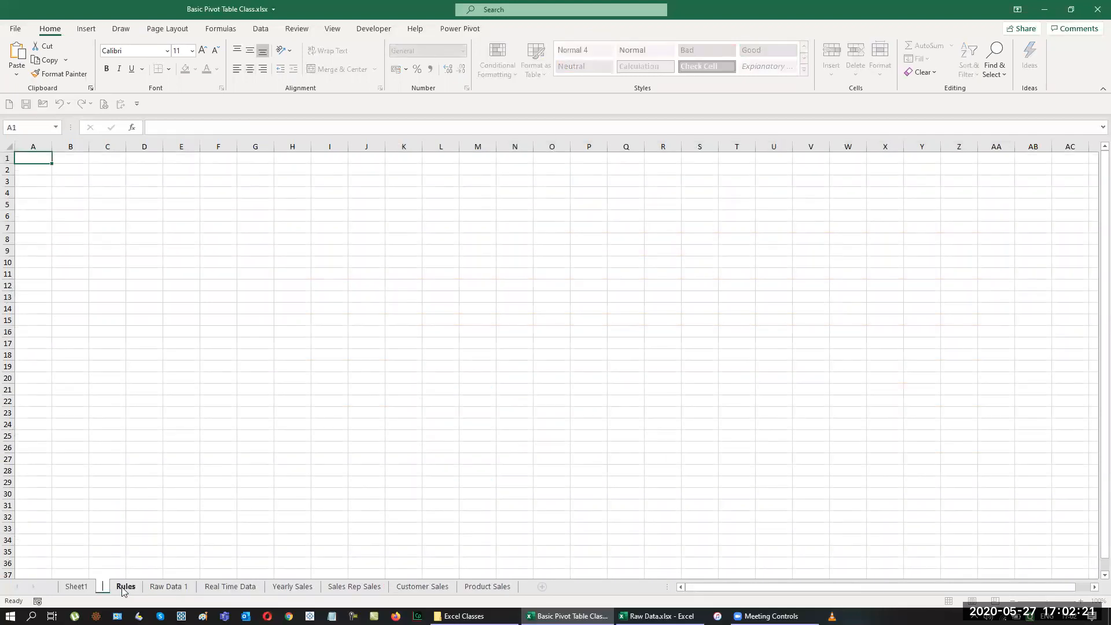
{"action": "type", "text": "Dashb"}
{"action": "type", "text": "oard"}
{"action": "type", "text": "Sales"}
{"action": "key", "text": "Return"}
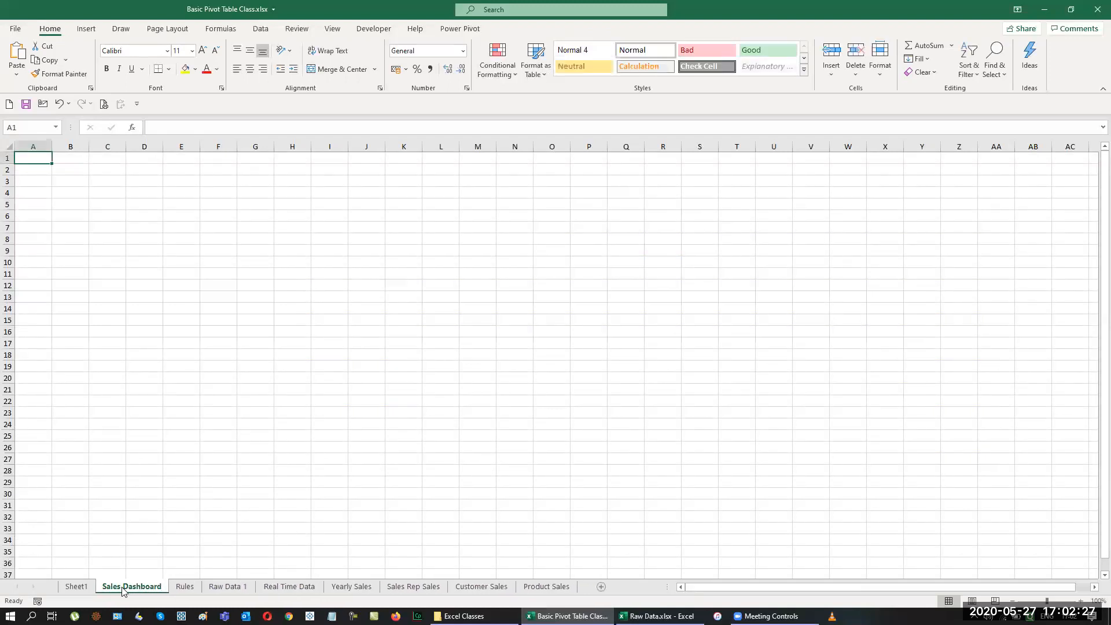
{"action": "left_click_drag", "start_coordinate": [118, 594], "coordinate": [588, 583]}
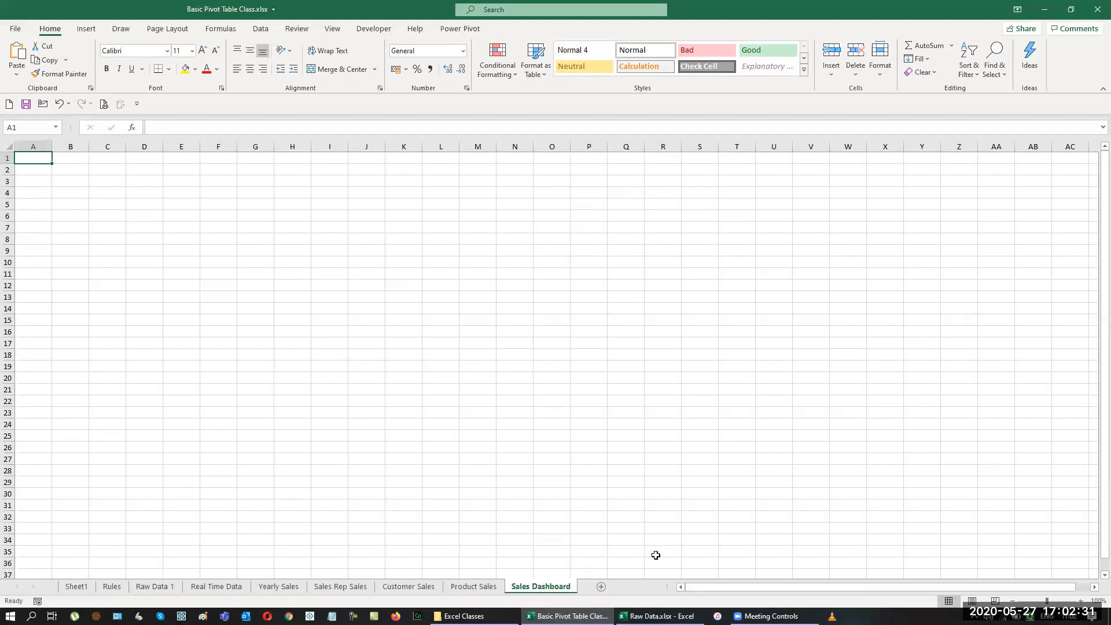
Move the Yearly Sales chart to the Sales Dashboard sheet as an object and place it across about columns A to H, starting at row 6
{"action": "left_click", "coordinate": [282, 586]}
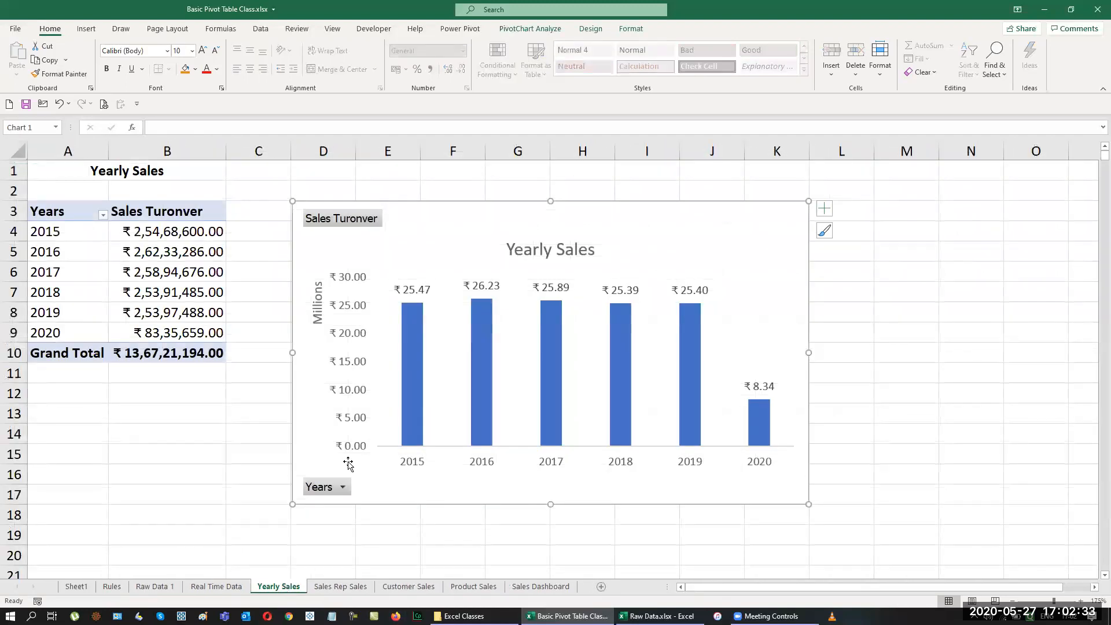
{"action": "right_click", "coordinate": [444, 231]}
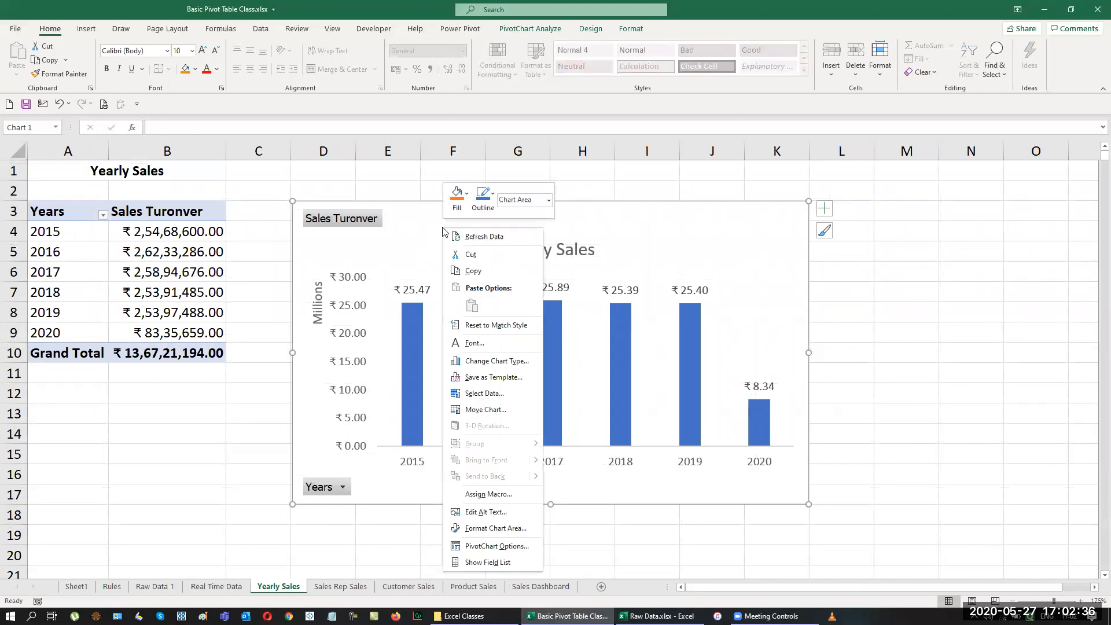
{"action": "left_click", "coordinate": [489, 410]}
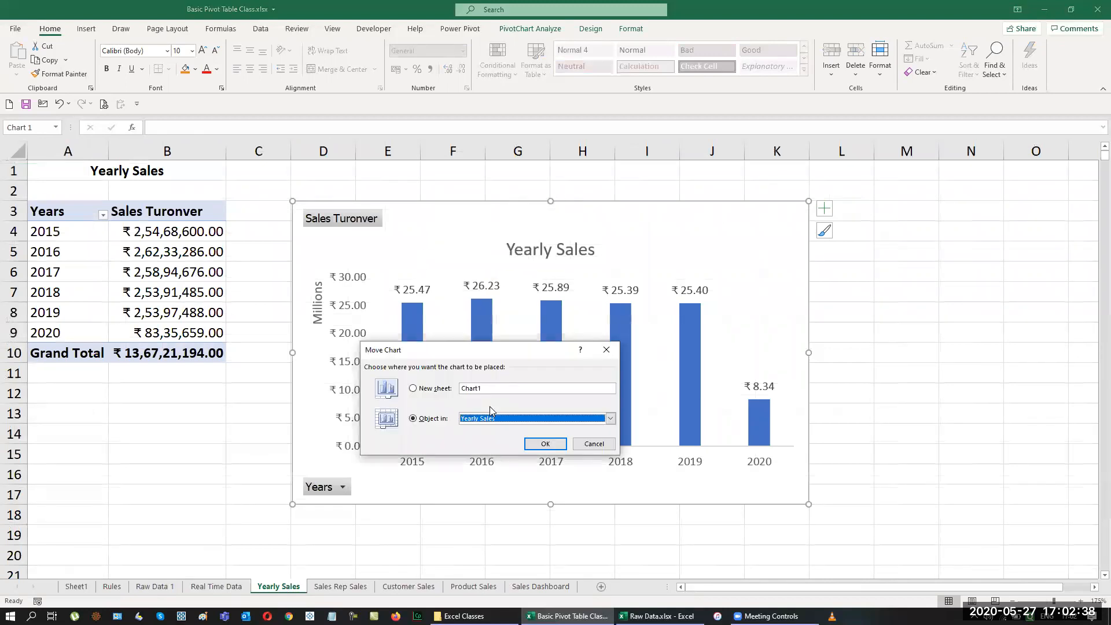
{"action": "left_click", "coordinate": [610, 418]}
{"action": "left_click", "coordinate": [611, 466]}
{"action": "left_click", "coordinate": [612, 466]}
{"action": "left_click", "coordinate": [612, 465]}
{"action": "left_click", "coordinate": [535, 466]}
{"action": "left_click", "coordinate": [544, 446]}
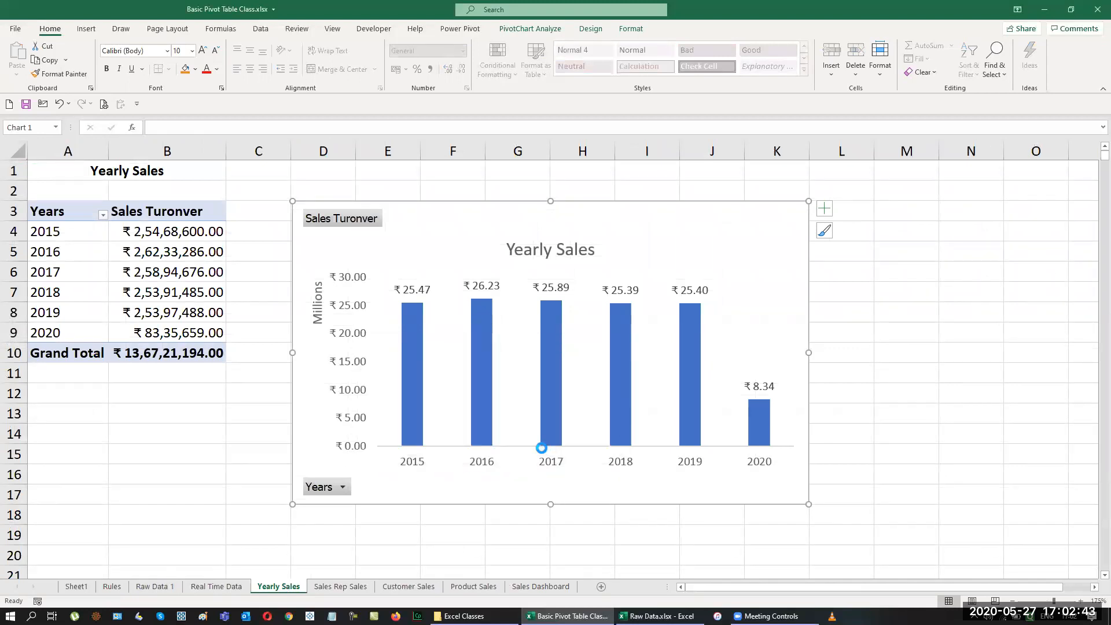
{"action": "left_click_drag", "start_coordinate": [429, 199], "coordinate": [292, 206]}
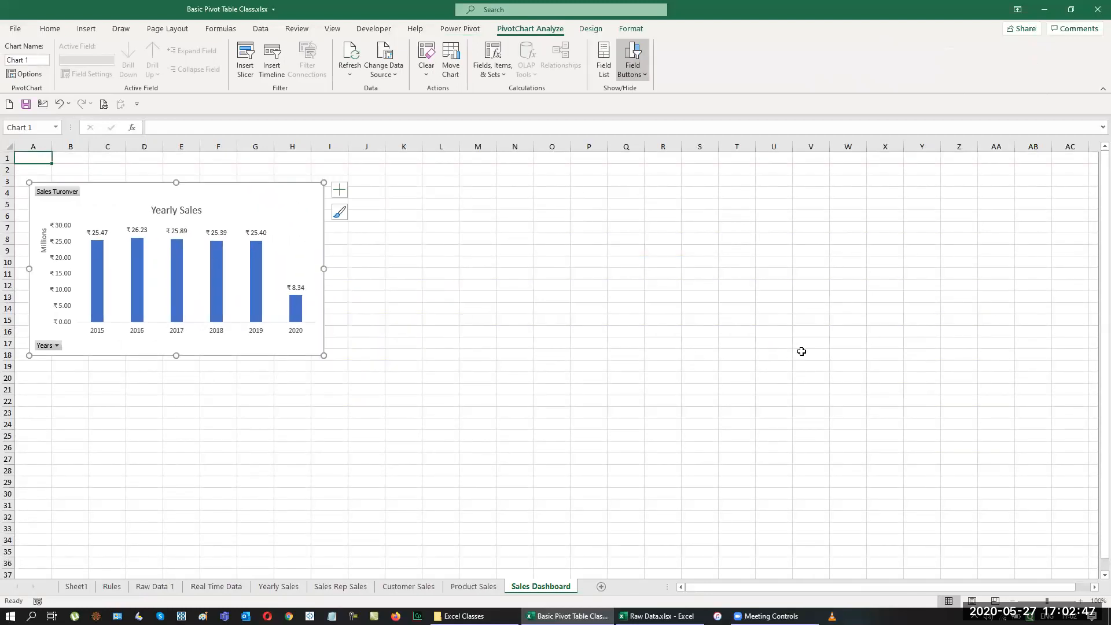
{"action": "left_click_drag", "start_coordinate": [283, 190], "coordinate": [282, 217]}
Hide the gridlines on the Sales Dashboard sheet
{"action": "left_click", "coordinate": [332, 29]}
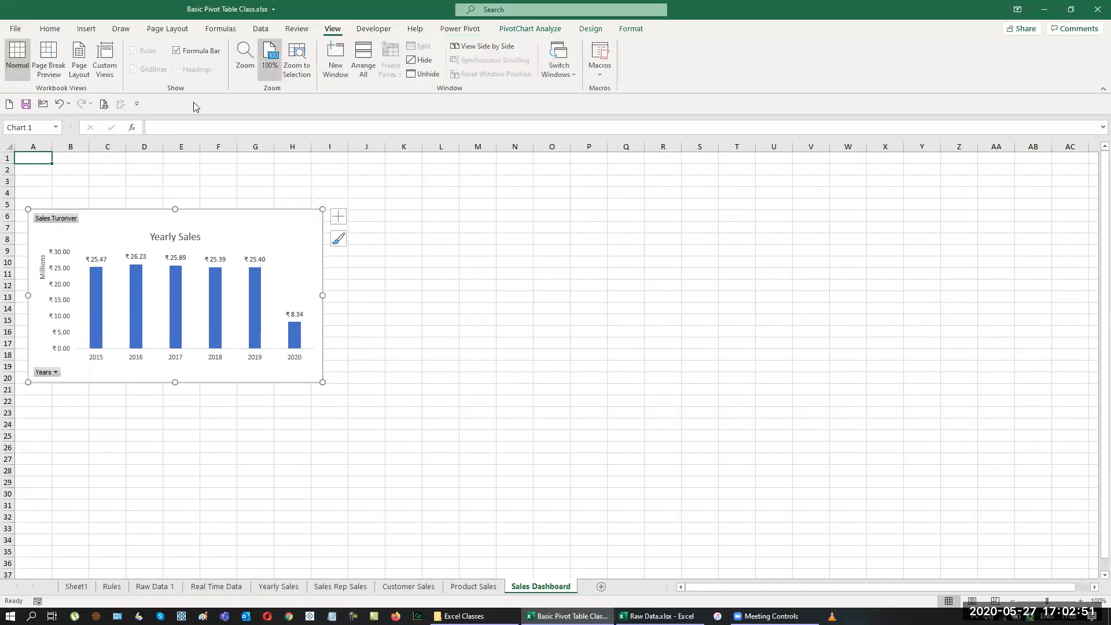
{"action": "left_click", "coordinate": [478, 217]}
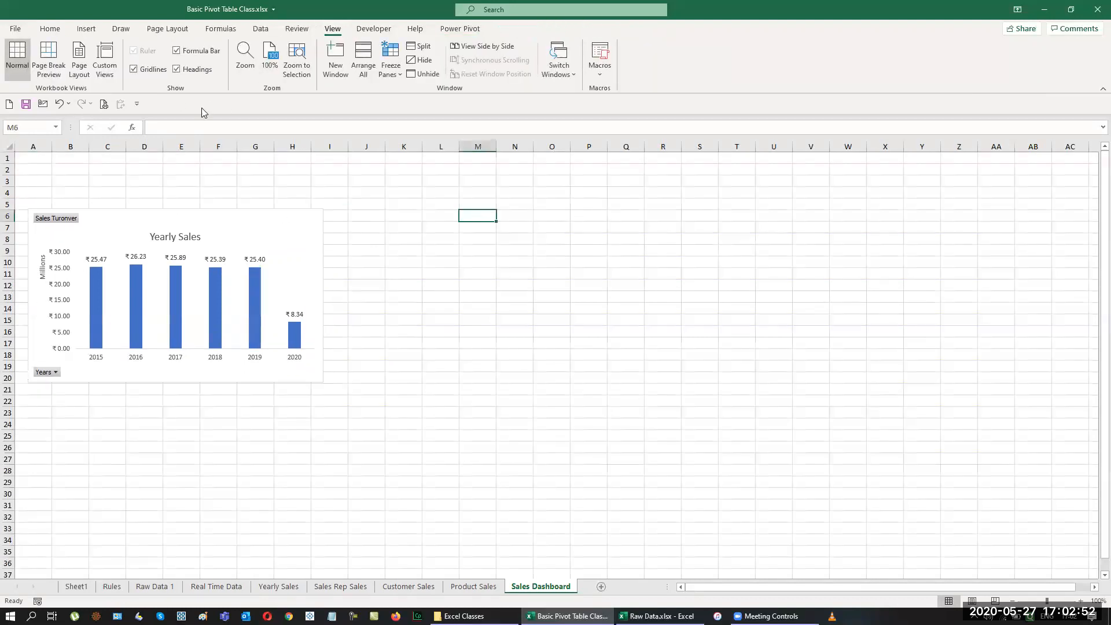
{"action": "left_click", "coordinate": [134, 70]}
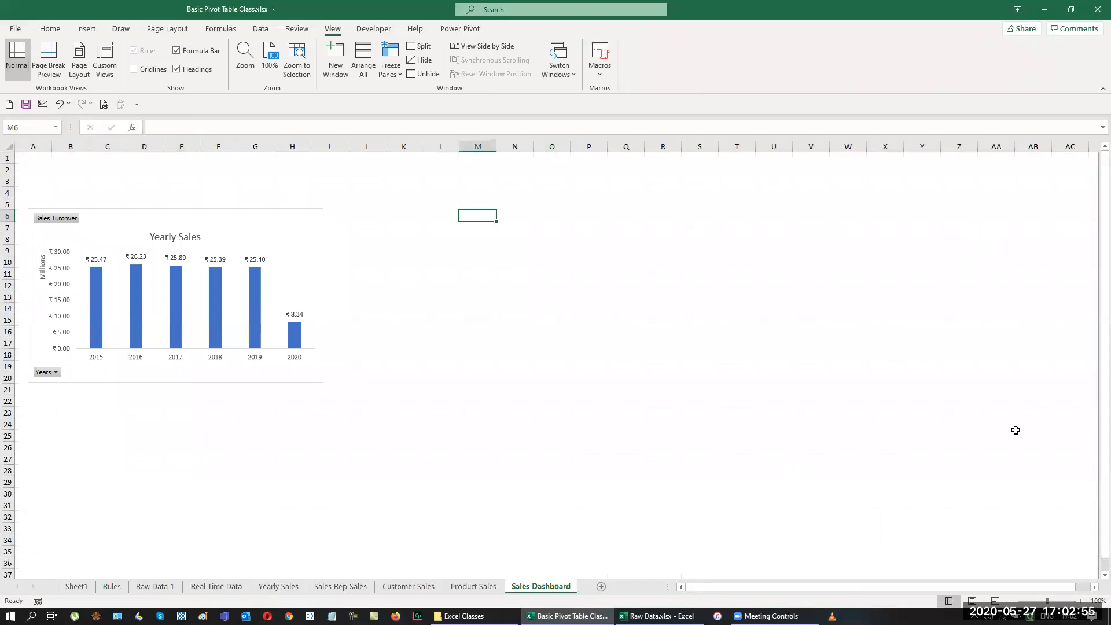
Insert a WordArt title in the first, plain black style reading "Sales Dashboard - Interactive"
{"action": "left_click", "coordinate": [88, 29]}
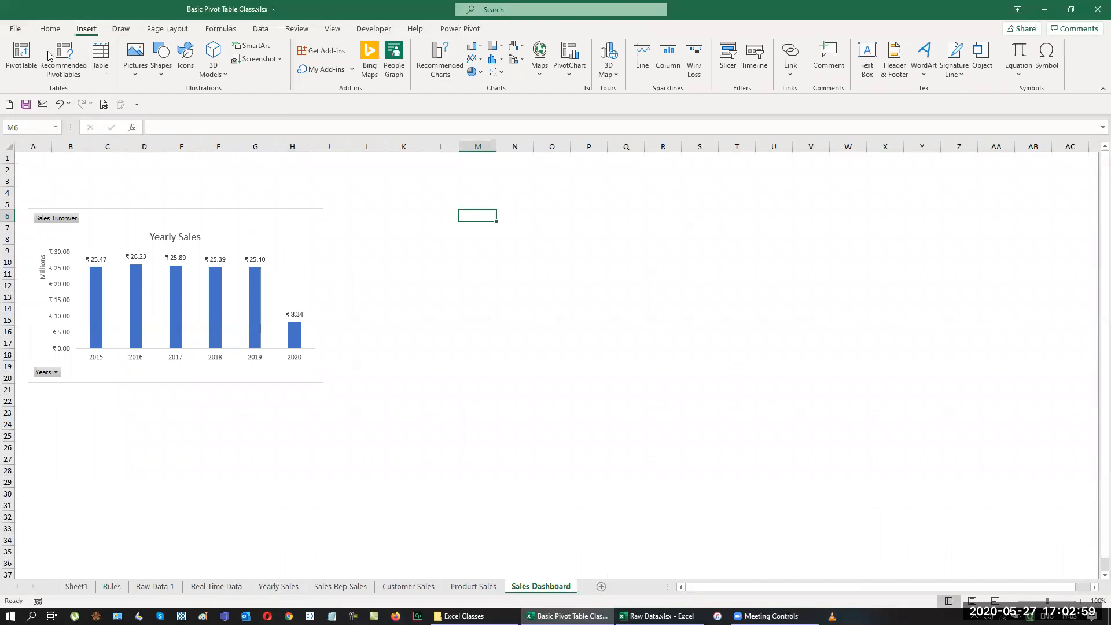
{"action": "left_click", "coordinate": [922, 72]}
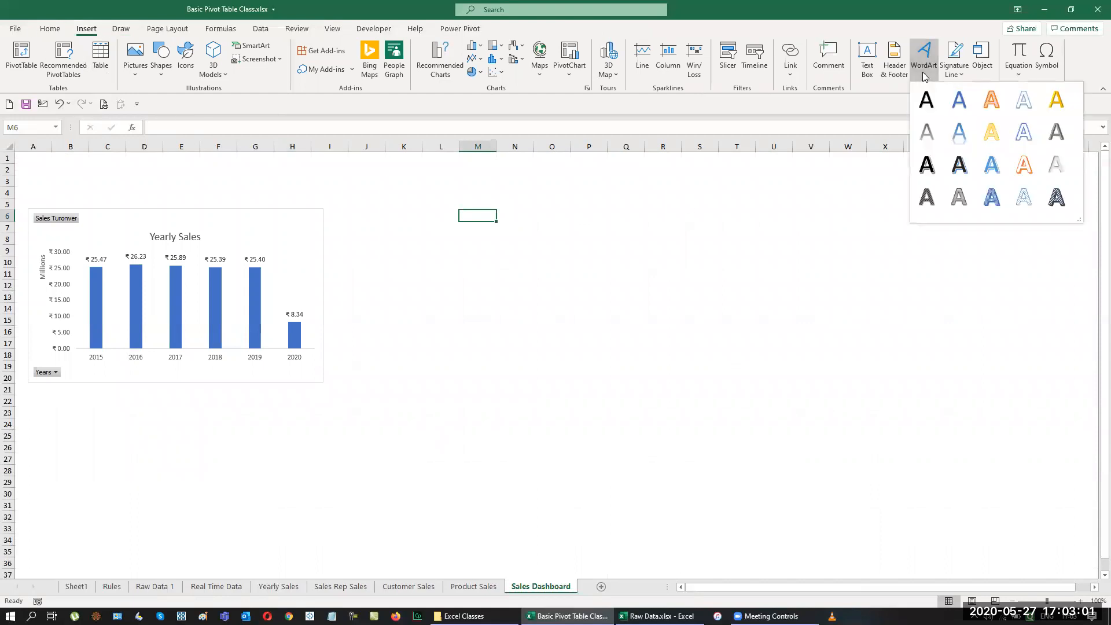
{"action": "left_click", "coordinate": [929, 99]}
{"action": "type", "text": "\\S"}
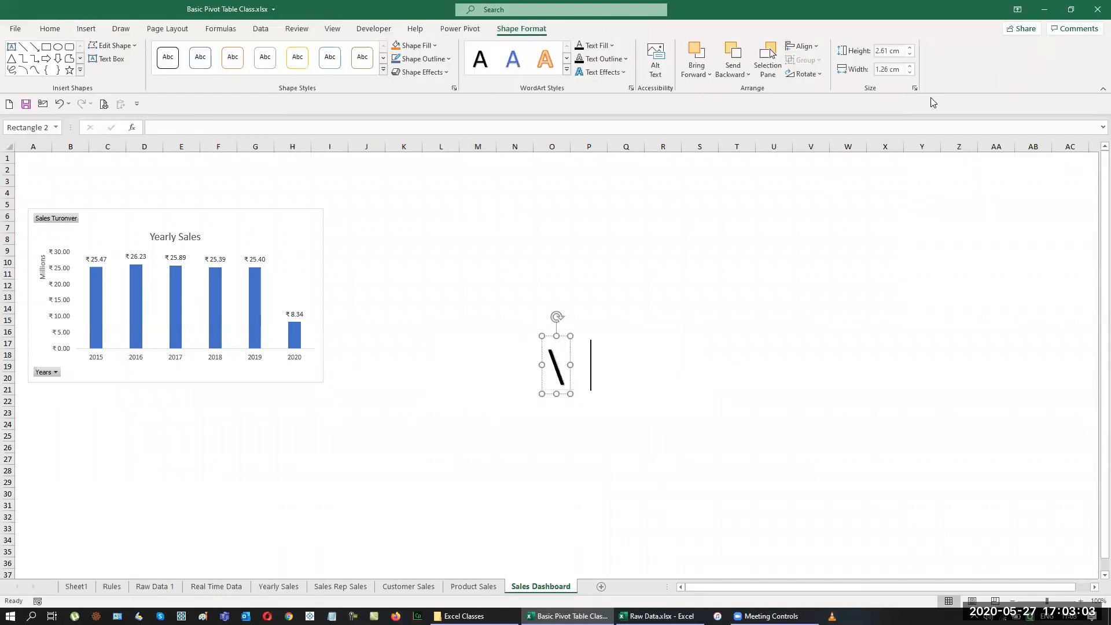
{"action": "key", "text": "BackSpace"}
{"action": "key", "text": "BackSpace"}
{"action": "type", "text": "Sa"}
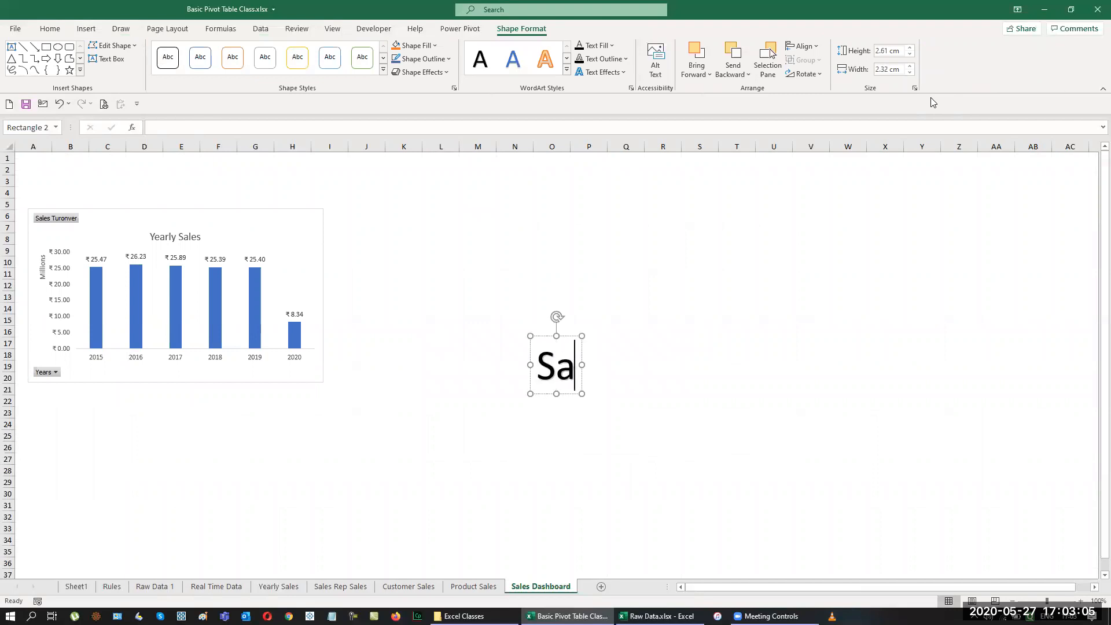
{"action": "type", "text": "les Dash"}
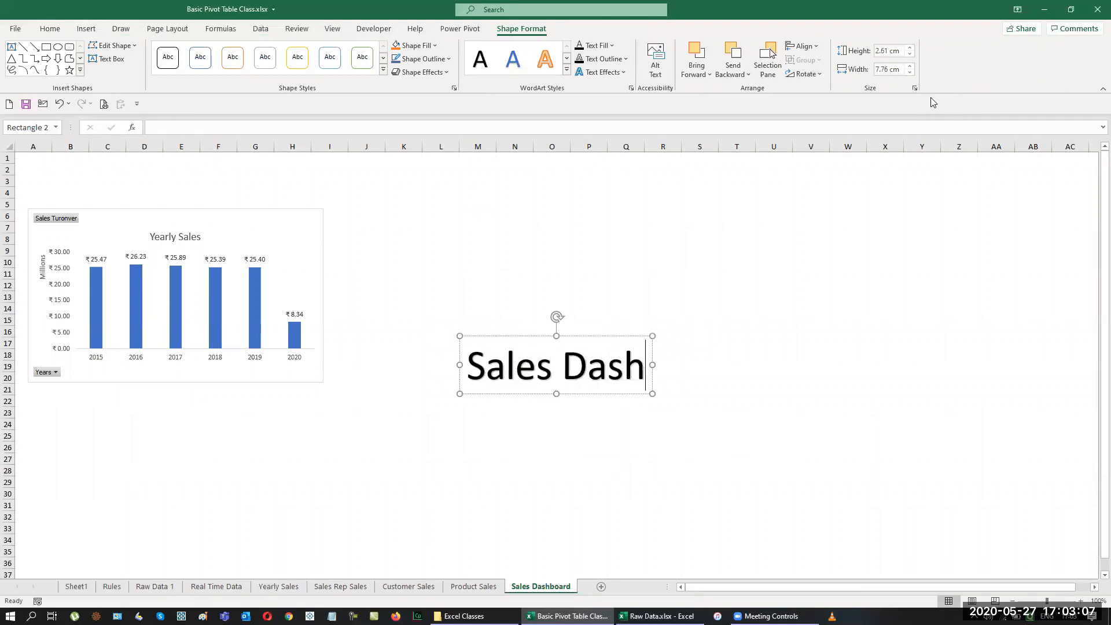
{"action": "type", "text": "board "}
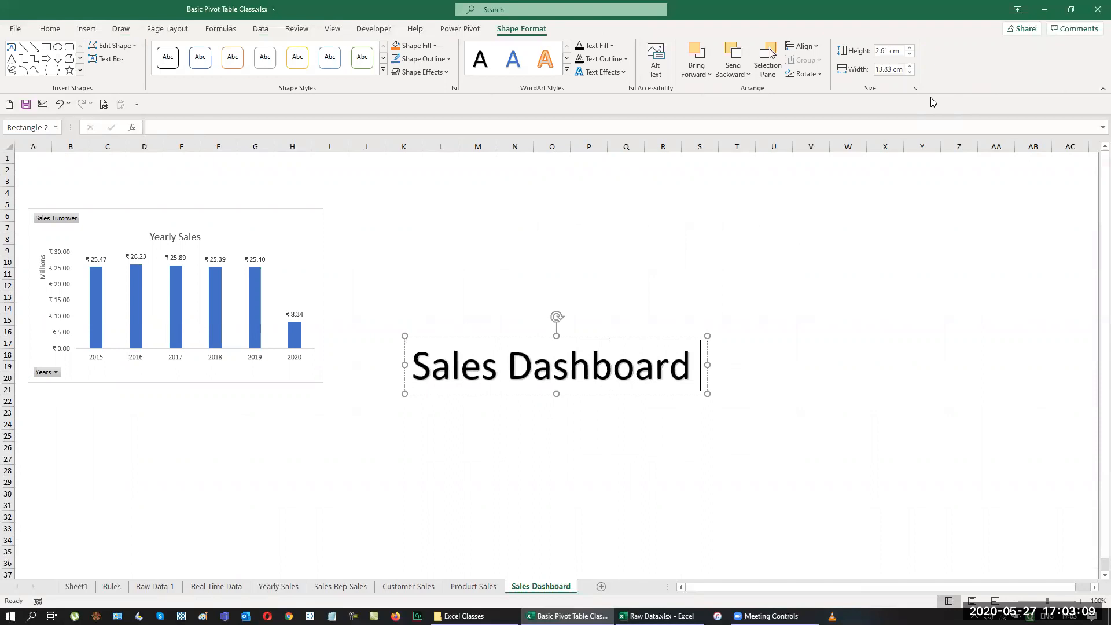
{"action": "type", "text": "- Intr"}
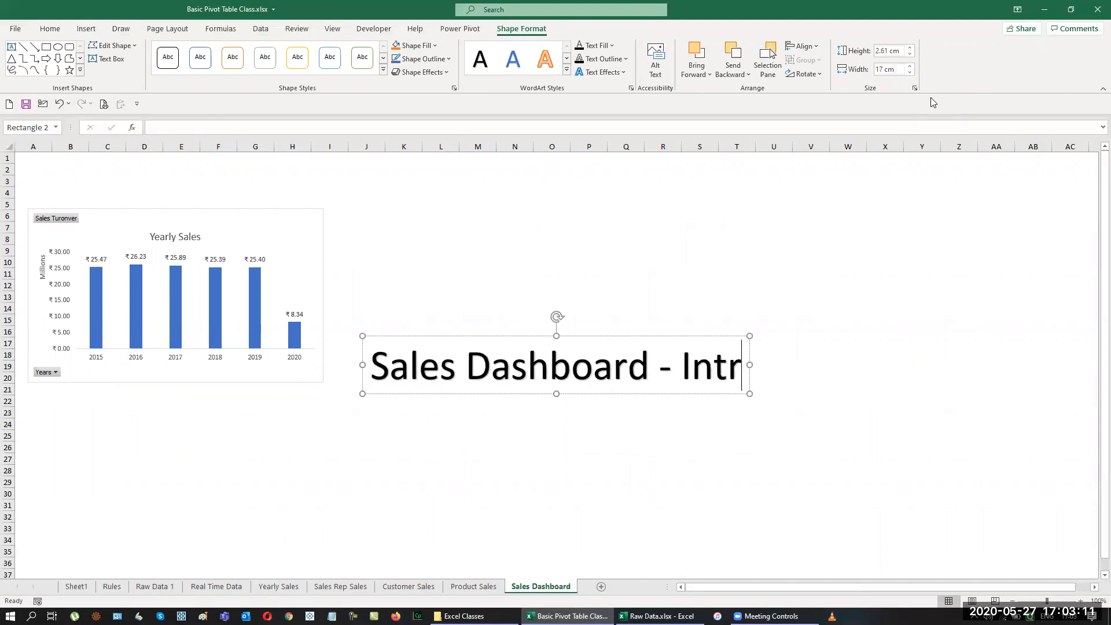
{"action": "key", "text": "BackSpace"}
{"action": "type", "text": "eractive"}
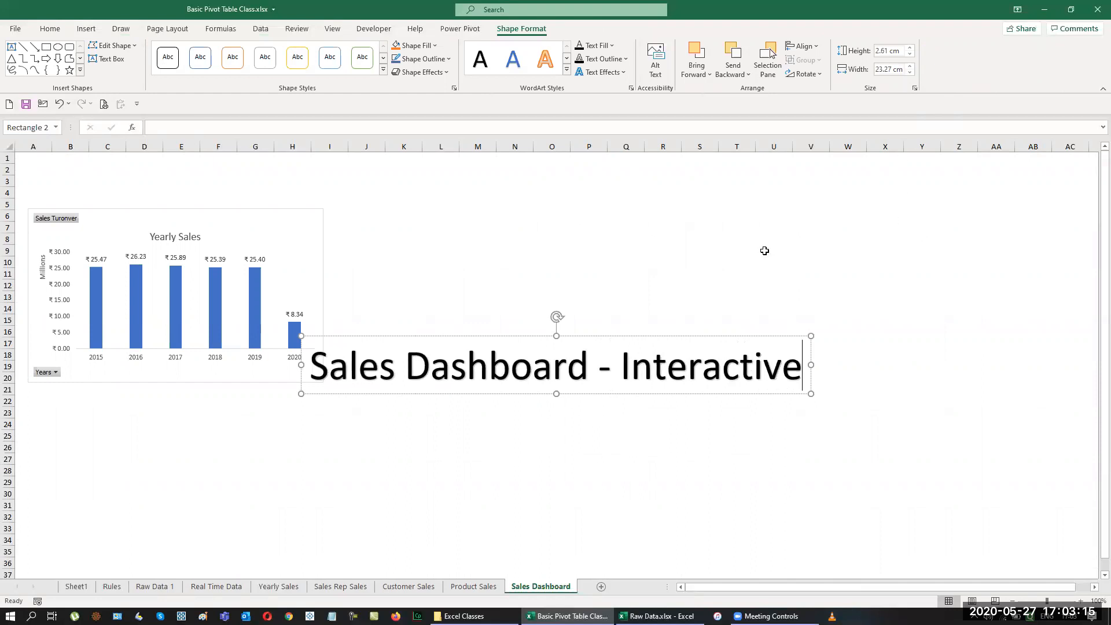
Place the WordArt title centered across about rows 2 to 5 and the Yearly Sales chart just below it from row 6
{"action": "left_click_drag", "start_coordinate": [657, 334], "coordinate": [645, 145]}
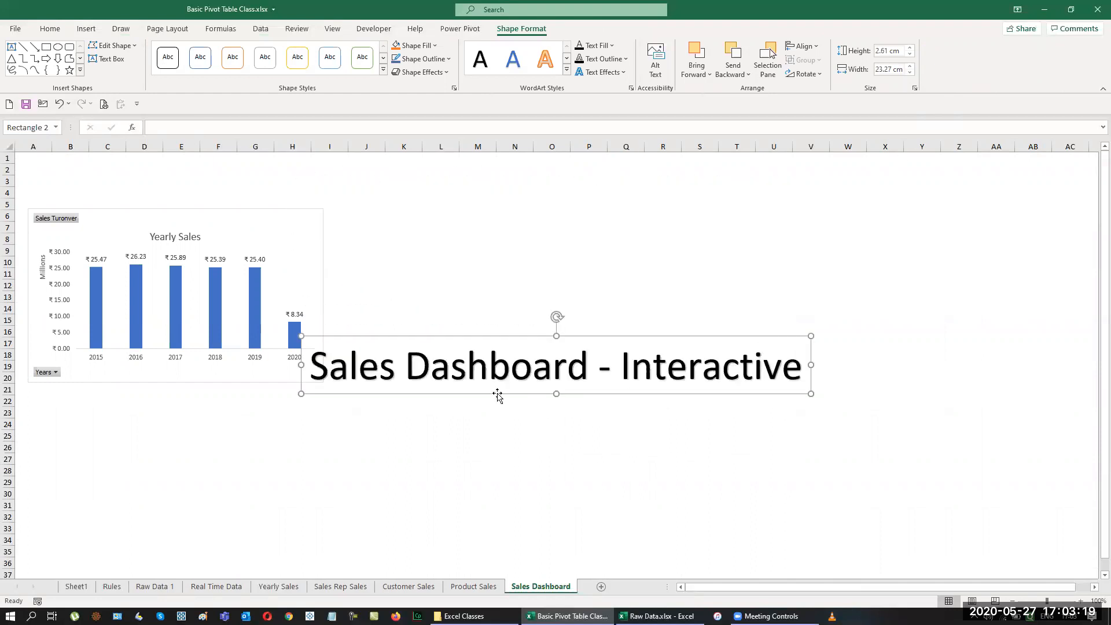
{"action": "left_click_drag", "start_coordinate": [309, 232], "coordinate": [308, 269]}
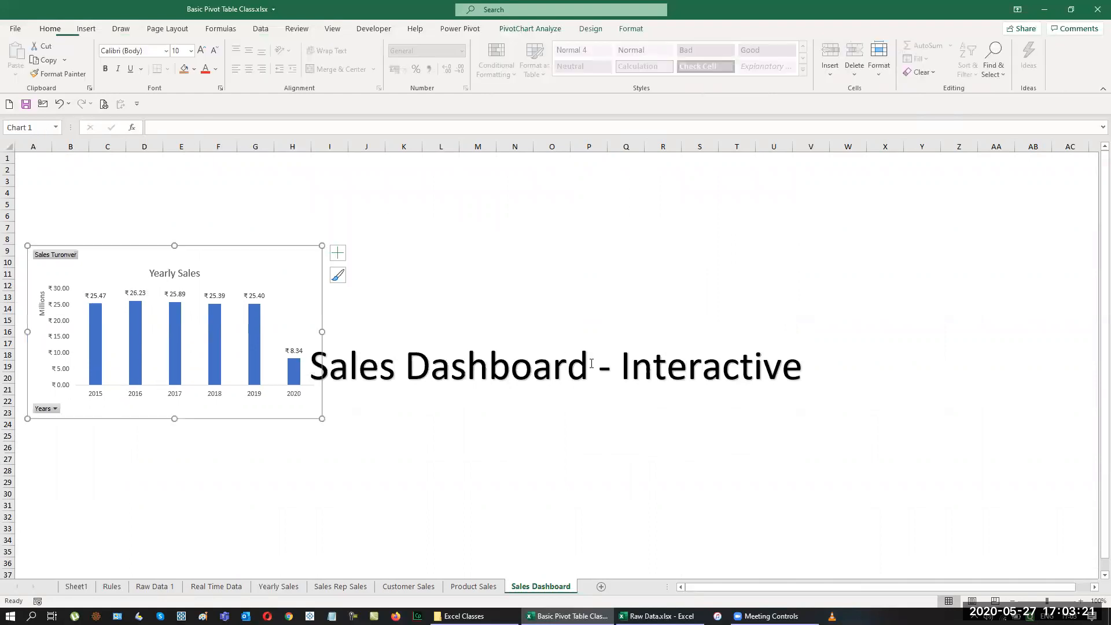
{"action": "left_click", "coordinate": [588, 365]}
{"action": "left_click_drag", "start_coordinate": [575, 337], "coordinate": [576, 160]}
{"action": "left_click", "coordinate": [622, 332]}
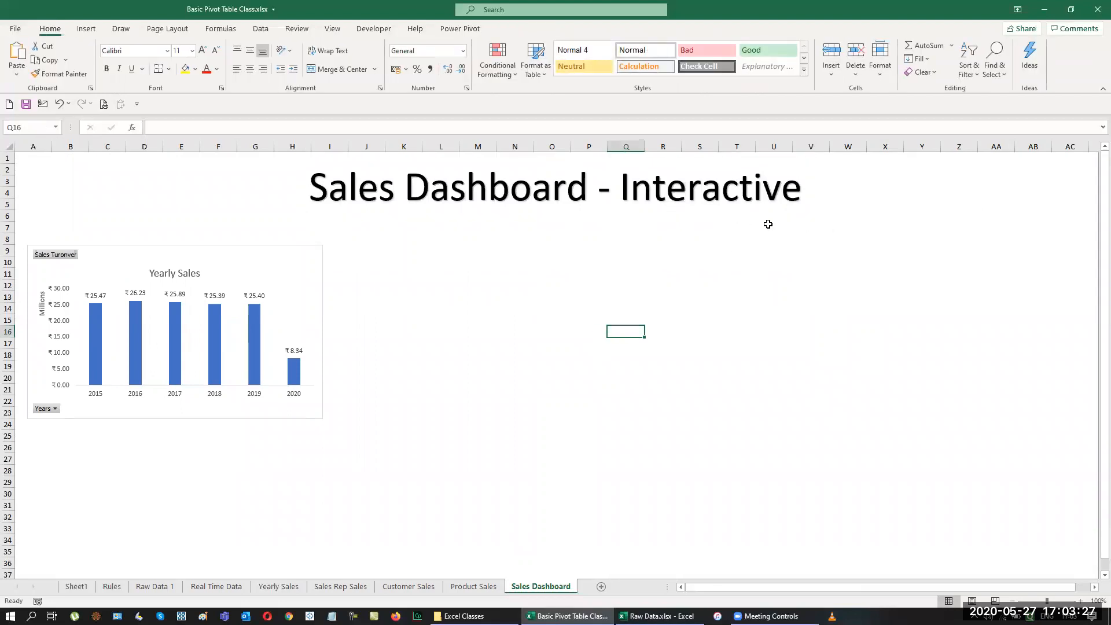
{"action": "left_click_drag", "start_coordinate": [309, 266], "coordinate": [307, 240]}
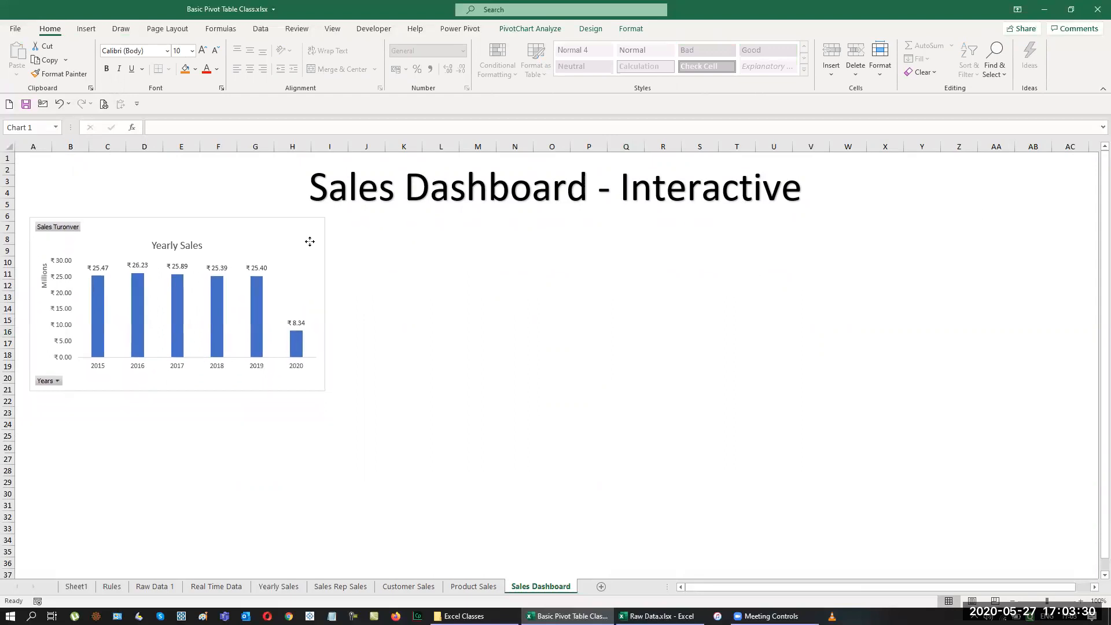
{"action": "left_click", "coordinate": [453, 305]}
Move the Sales Rep Sales chart to the Sales Dashboard sheet as an object
{"action": "left_click", "coordinate": [347, 586]}
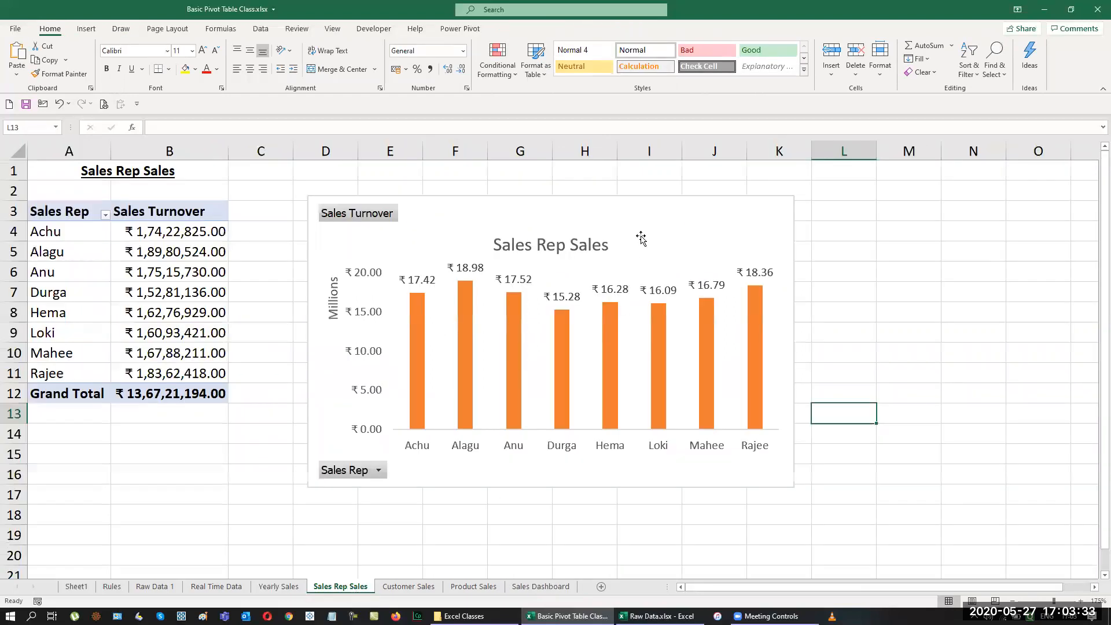
{"action": "right_click", "coordinate": [647, 209]}
{"action": "left_click", "coordinate": [692, 392]}
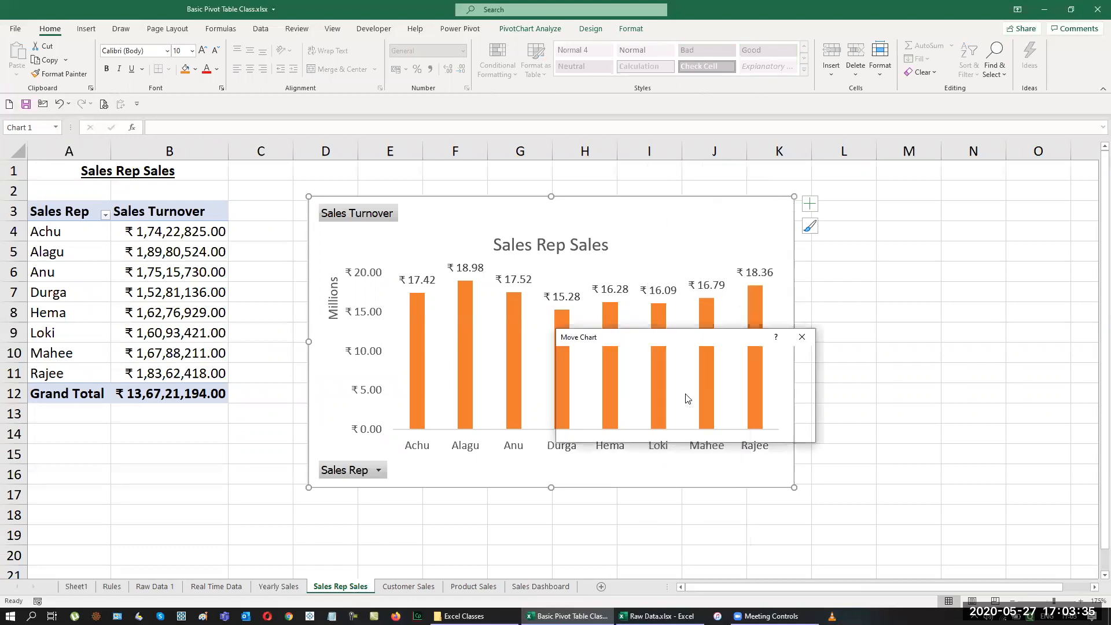
{"action": "left_click", "coordinate": [806, 405]}
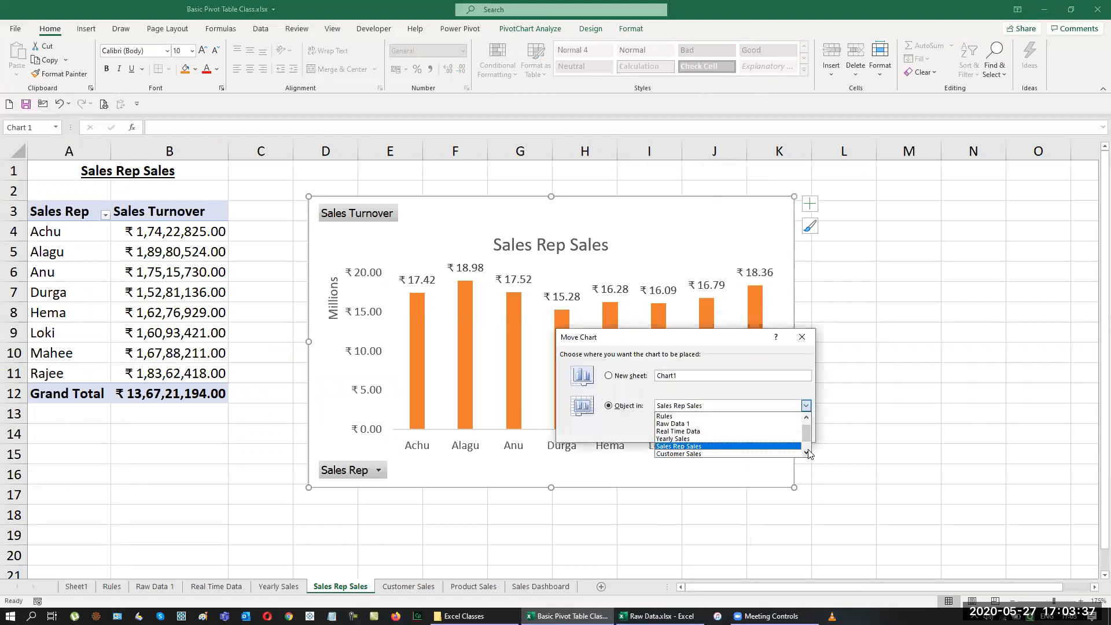
{"action": "left_click", "coordinate": [750, 454]}
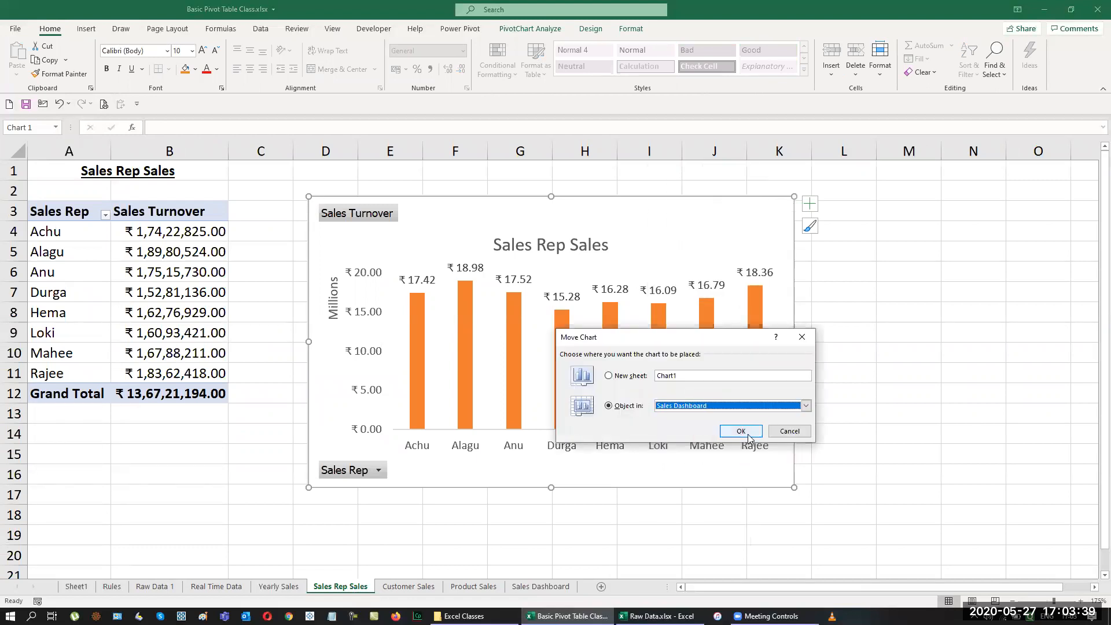
{"action": "left_click", "coordinate": [743, 432]}
Place the Sales Rep Sales chart beside the Yearly Sales chart from row 6 and widen it across about columns I to Q
{"action": "left_click_drag", "start_coordinate": [394, 186], "coordinate": [548, 229]}
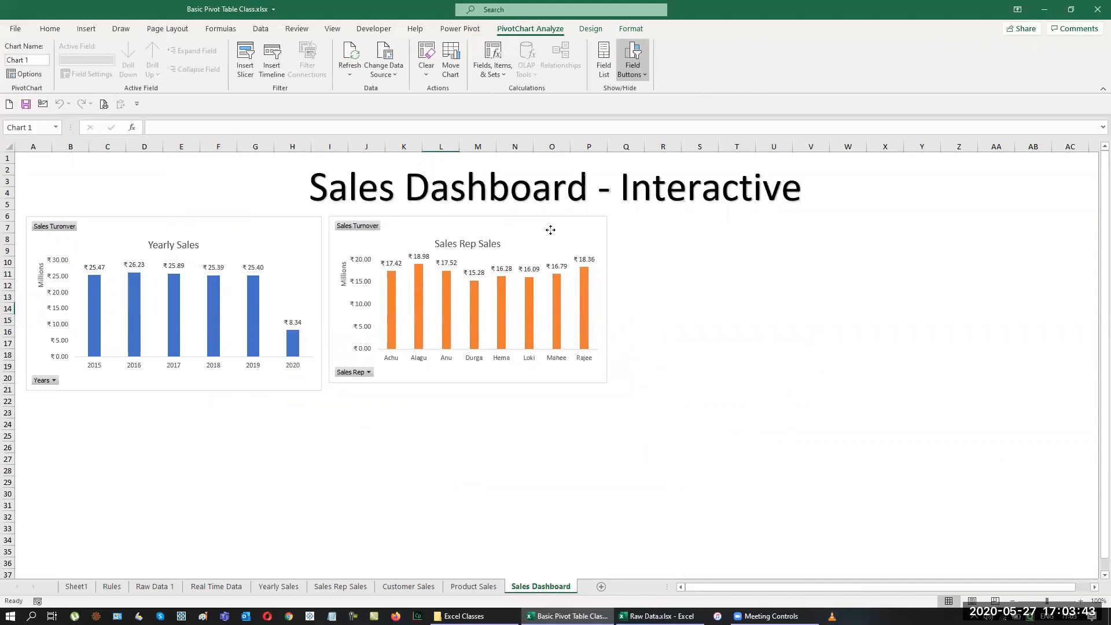
{"action": "left_click_drag", "start_coordinate": [607, 383], "coordinate": [656, 389]}
{"action": "left_click", "coordinate": [738, 399]}
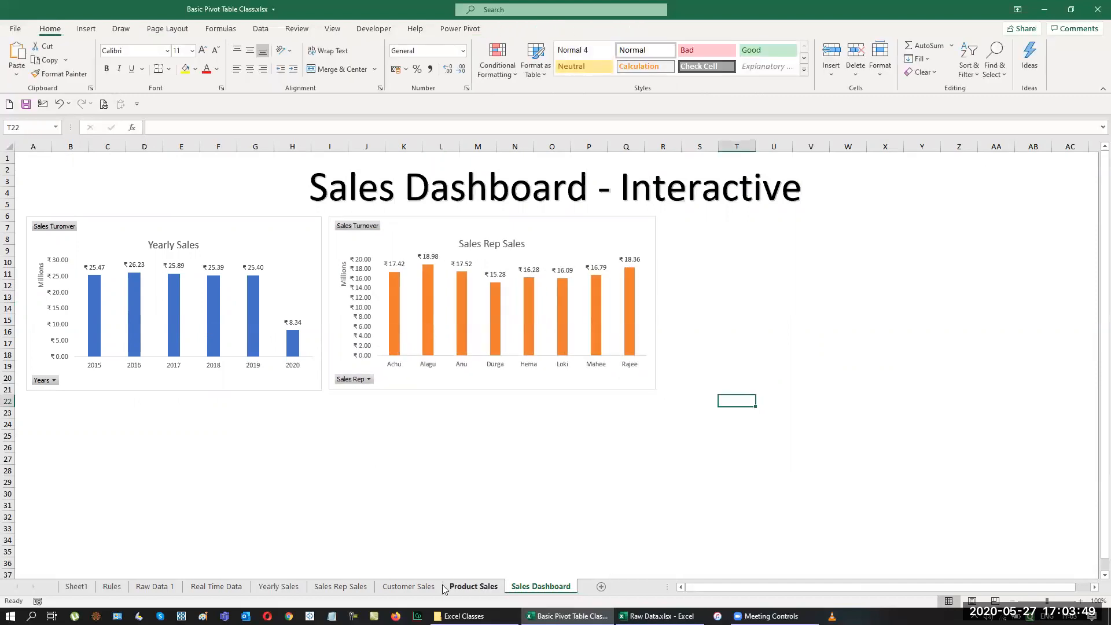
Move the Customer Sales chart to the Sales Dashboard sheet as an object
{"action": "left_click", "coordinate": [415, 587]}
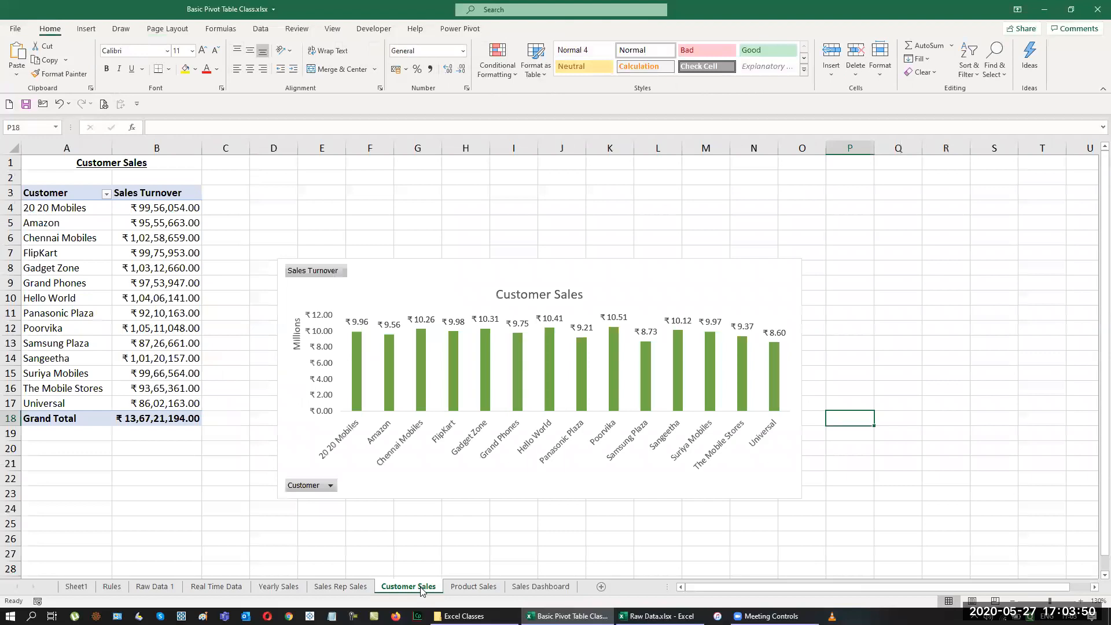
{"action": "right_click", "coordinate": [712, 285]}
{"action": "left_click", "coordinate": [756, 443]}
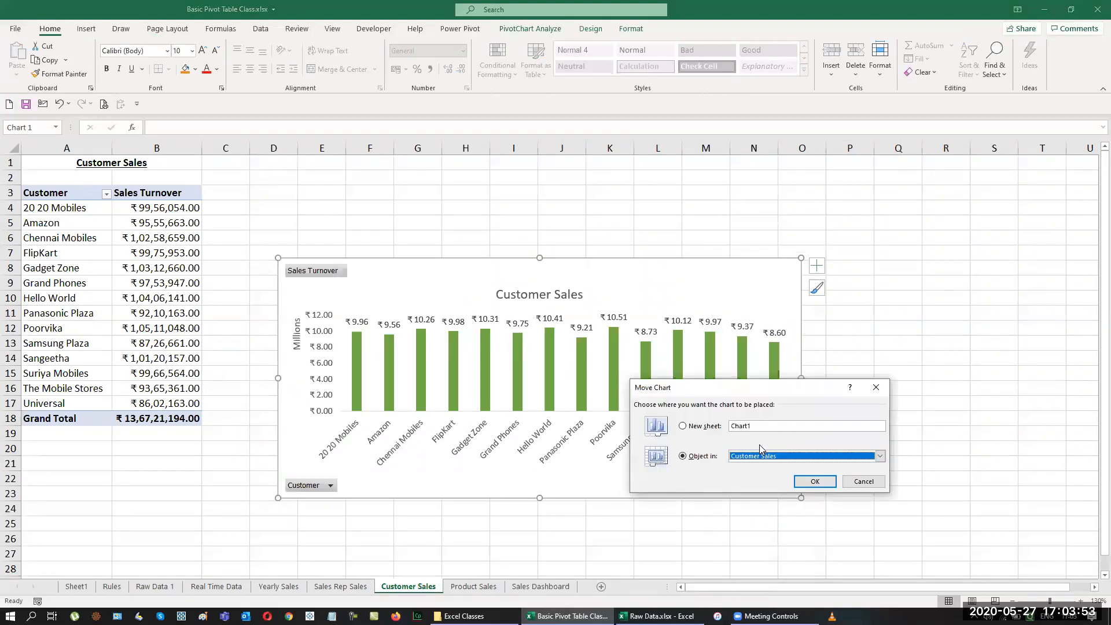
{"action": "left_click", "coordinate": [879, 457]}
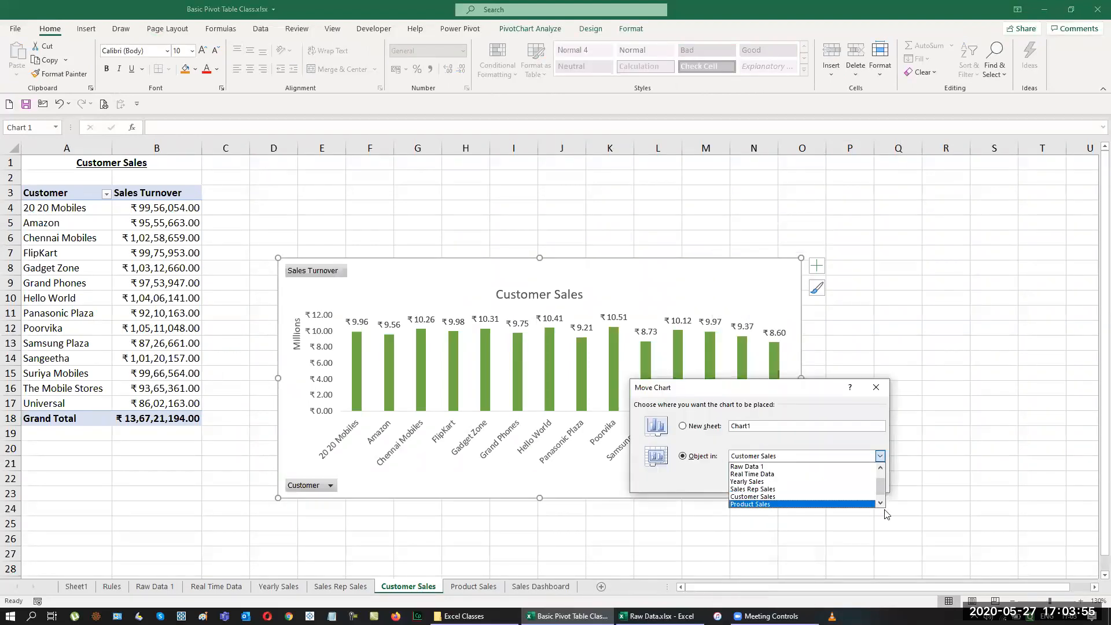
{"action": "left_click", "coordinate": [868, 504]}
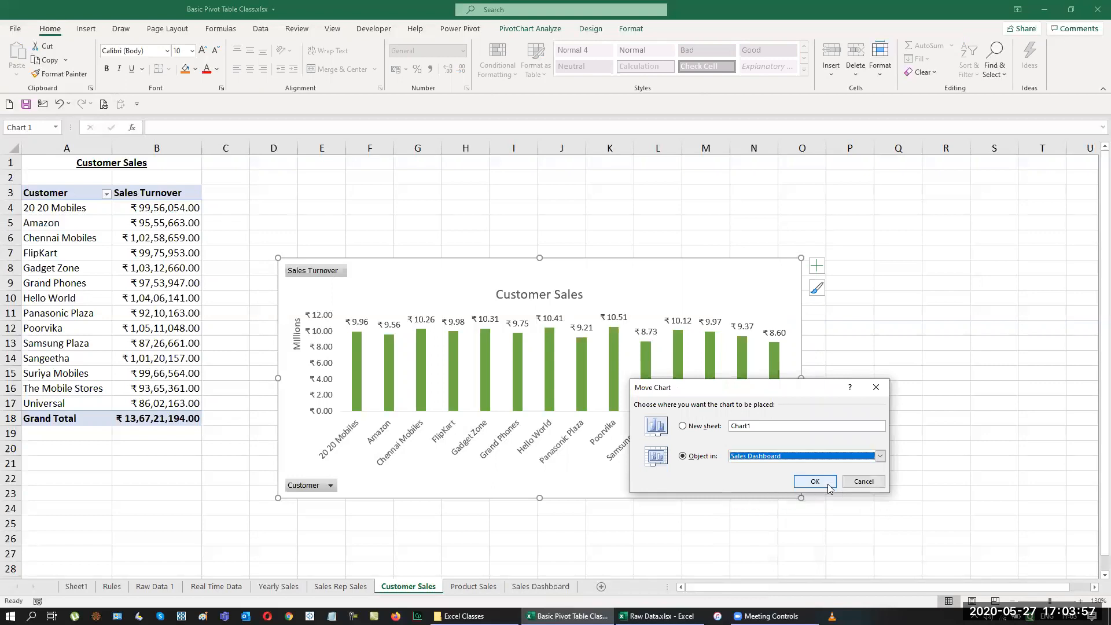
{"action": "left_click", "coordinate": [810, 485]}
Place the Customer Sales chart below the two upper charts from about row 22 and widen it to span their combined width
{"action": "left_click_drag", "start_coordinate": [577, 237], "coordinate": [397, 402]}
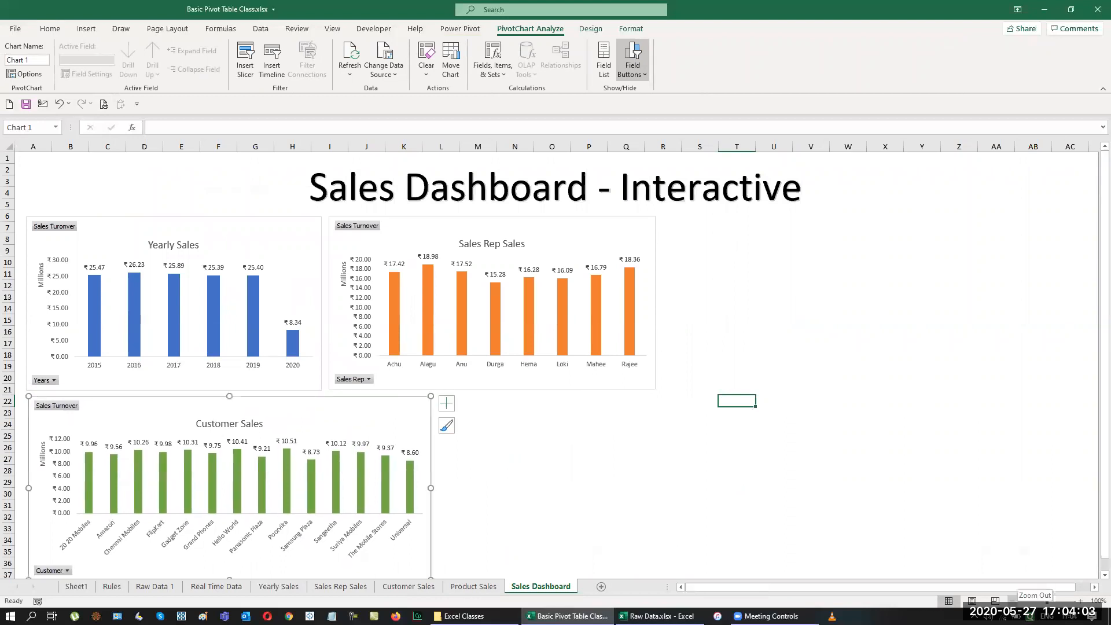
{"action": "left_click", "coordinate": [1013, 601]}
{"action": "left_click_drag", "start_coordinate": [393, 537], "coordinate": [594, 544]}
{"action": "left_click", "coordinate": [729, 490]}
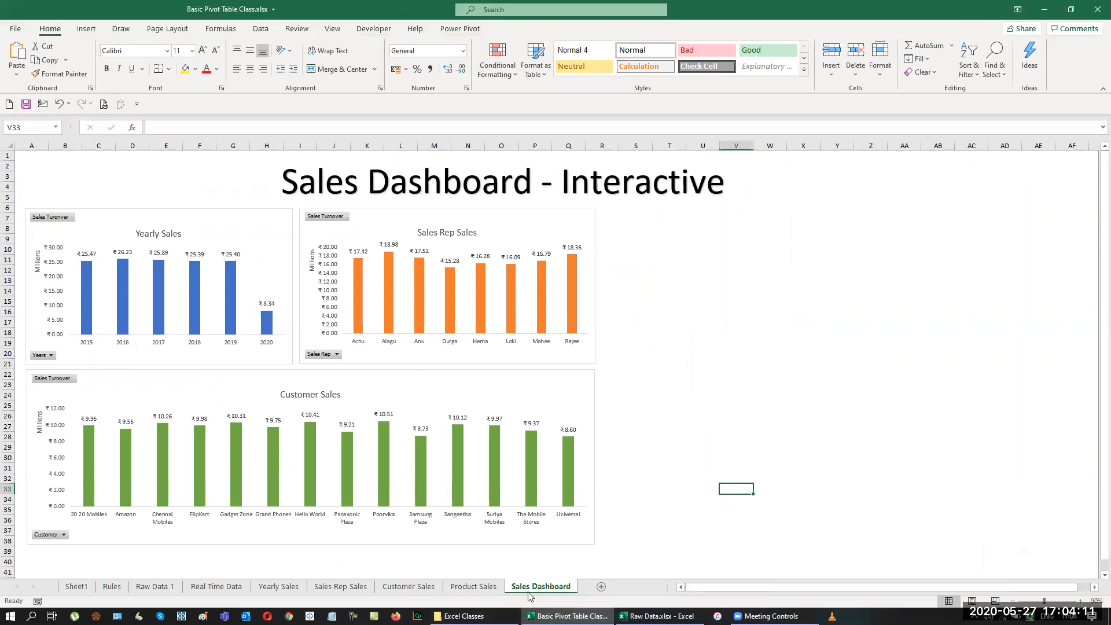
Move the Product Sales chart to the Sales Dashboard sheet as an object
{"action": "left_click", "coordinate": [483, 585]}
{"action": "right_click", "coordinate": [663, 228]}
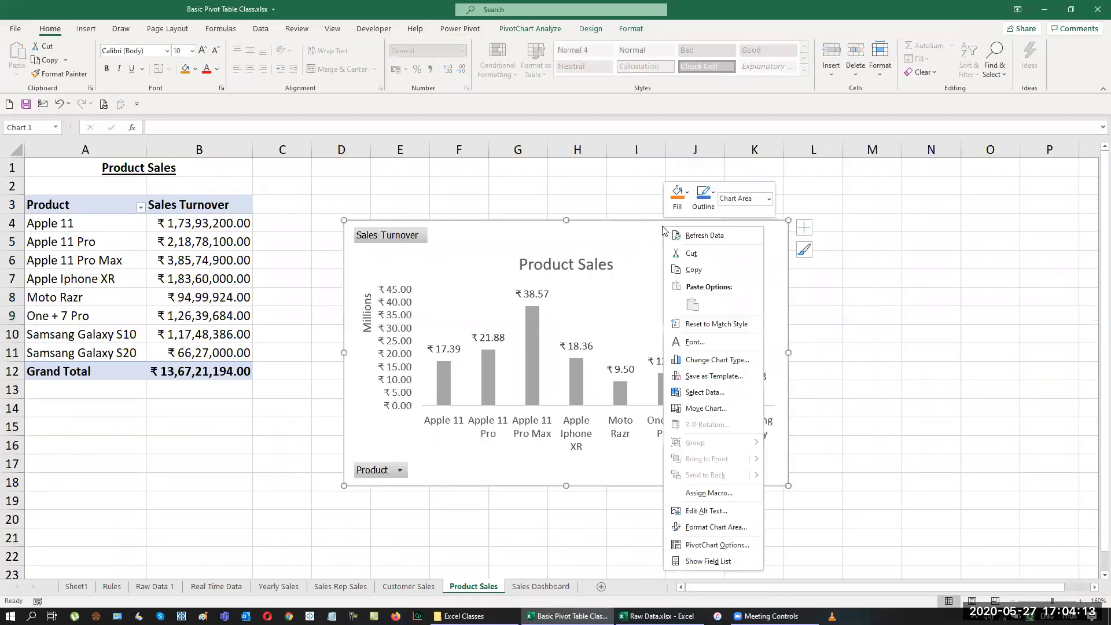
{"action": "left_click", "coordinate": [704, 408]}
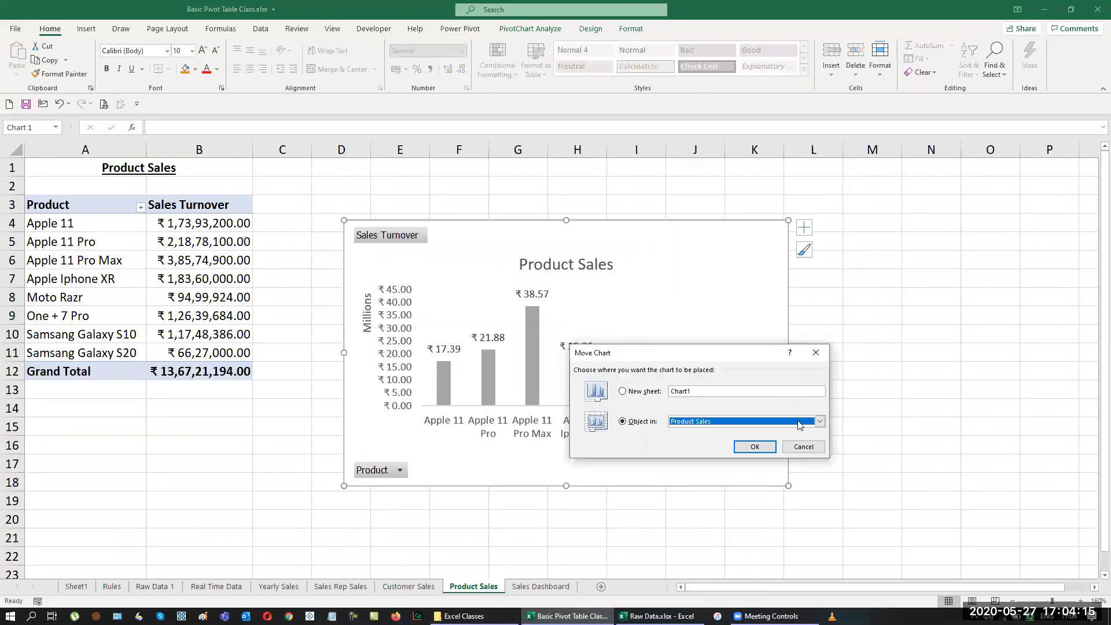
{"action": "left_click", "coordinate": [820, 422]}
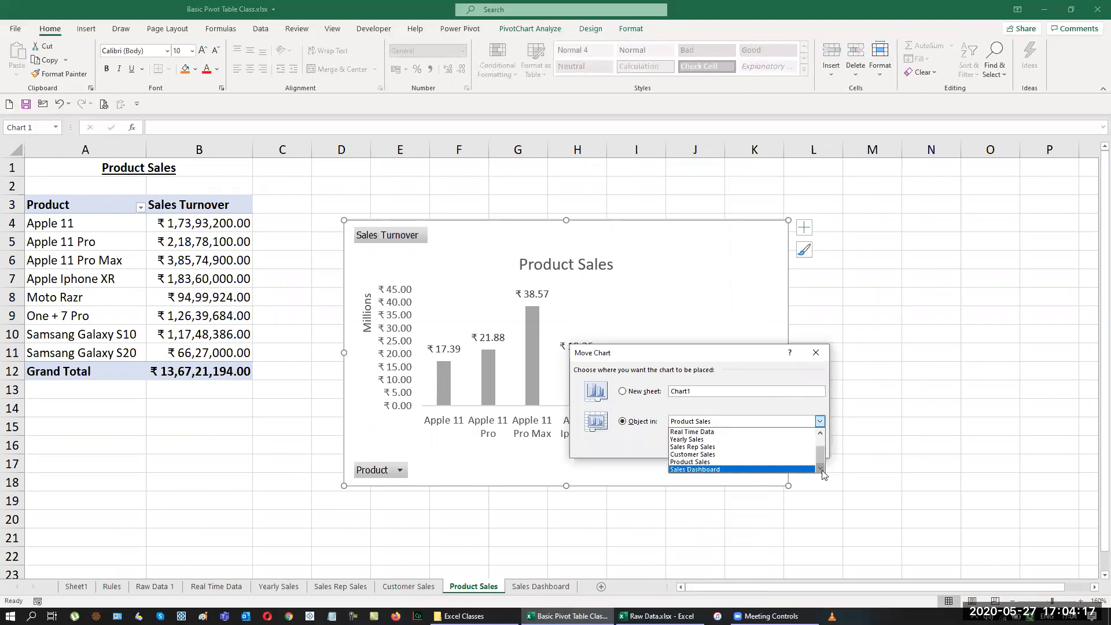
{"action": "left_click", "coordinate": [777, 473]}
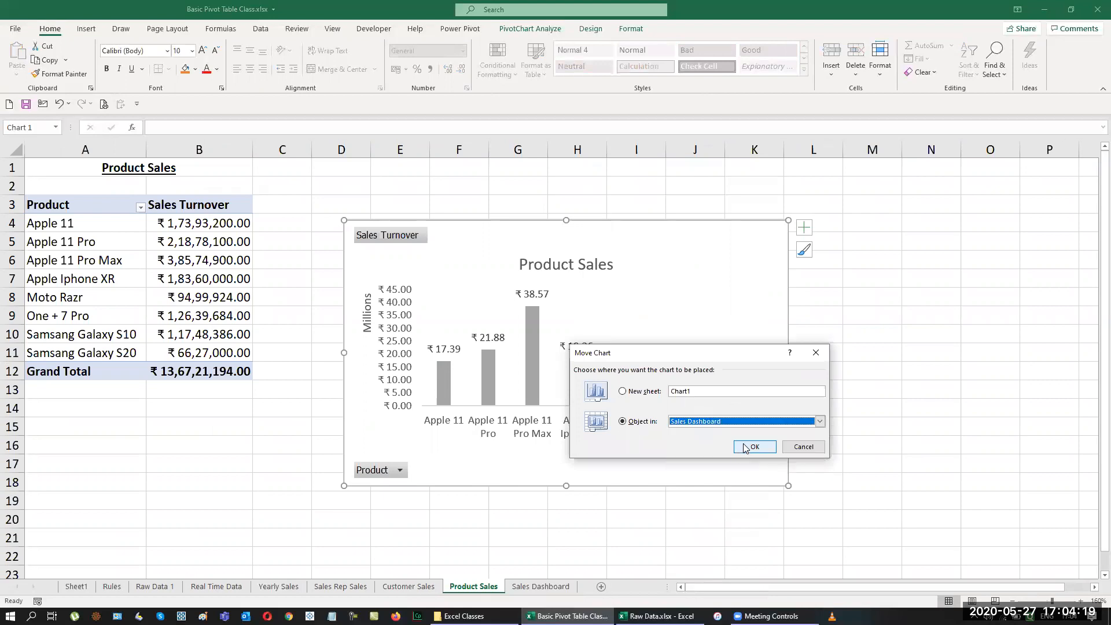
{"action": "left_click", "coordinate": [741, 451]}
Place the Product Sales chart beside the Sales Rep Sales chart and widen it across about columns R to AA, rows 6 to 20
{"action": "left_click_drag", "start_coordinate": [367, 211], "coordinate": [770, 221]}
{"action": "left_click_drag", "start_coordinate": [849, 357], "coordinate": [914, 361]}
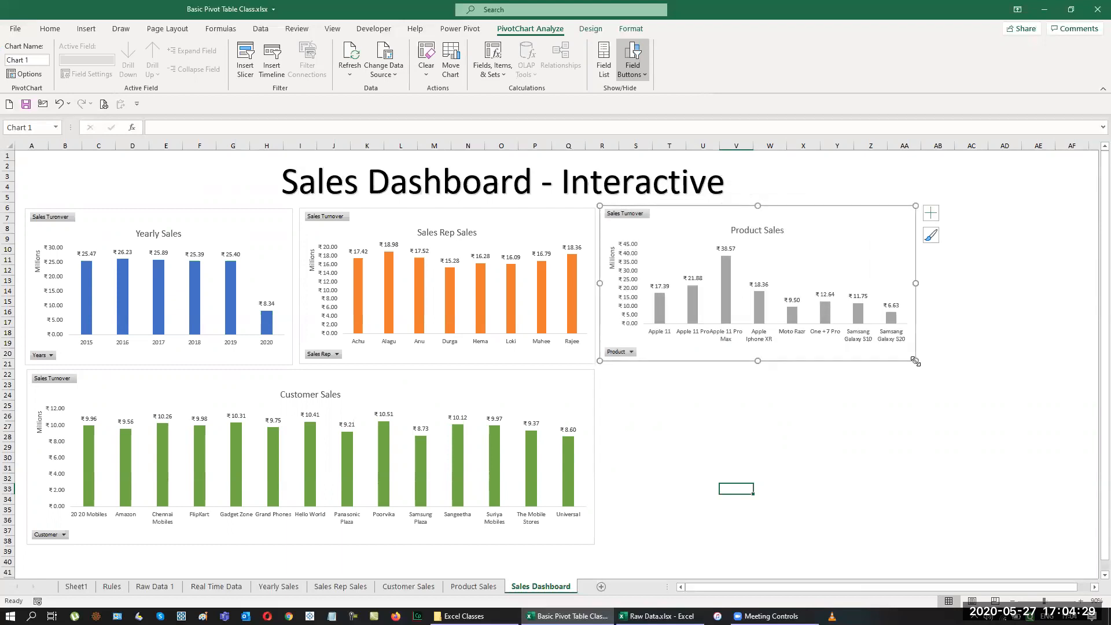
{"action": "left_click_drag", "start_coordinate": [914, 361], "coordinate": [936, 361]}
{"action": "left_click", "coordinate": [1000, 355]}
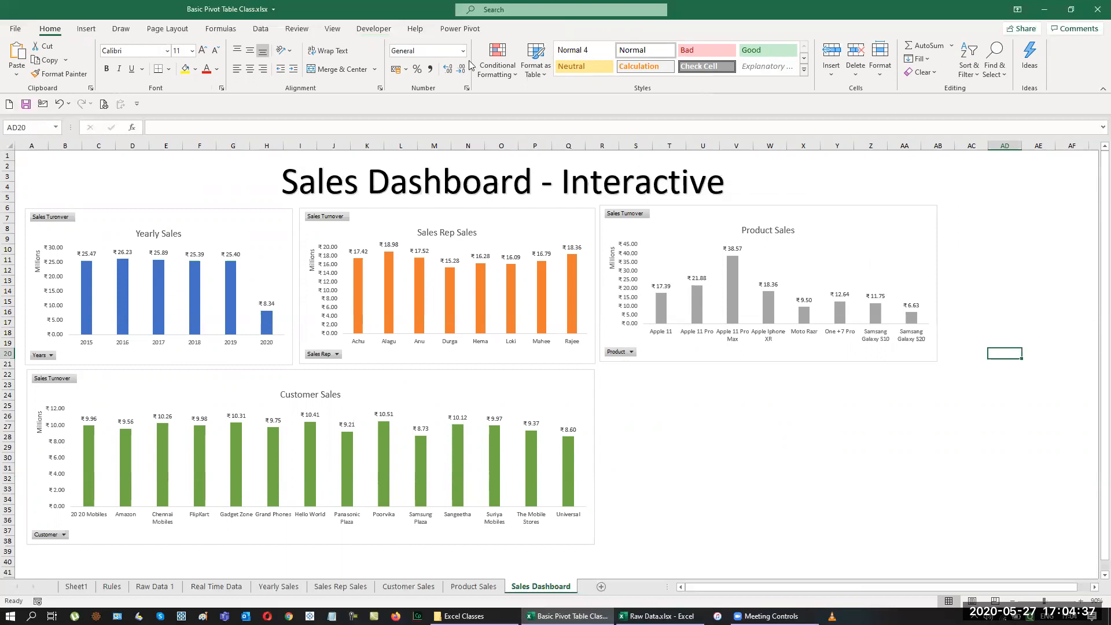
Set the Sales Dashboard sheet's zoom to a custom 95% and bring column A back into view
{"action": "left_click", "coordinate": [332, 28]}
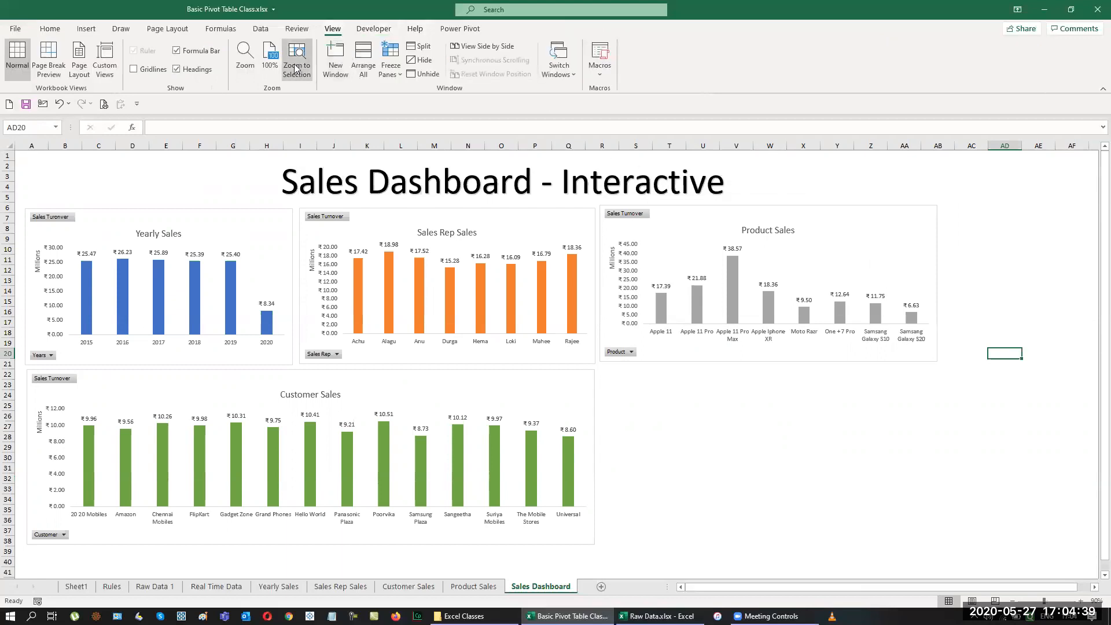
{"action": "left_click", "coordinate": [265, 61]}
{"action": "left_click", "coordinate": [248, 65]}
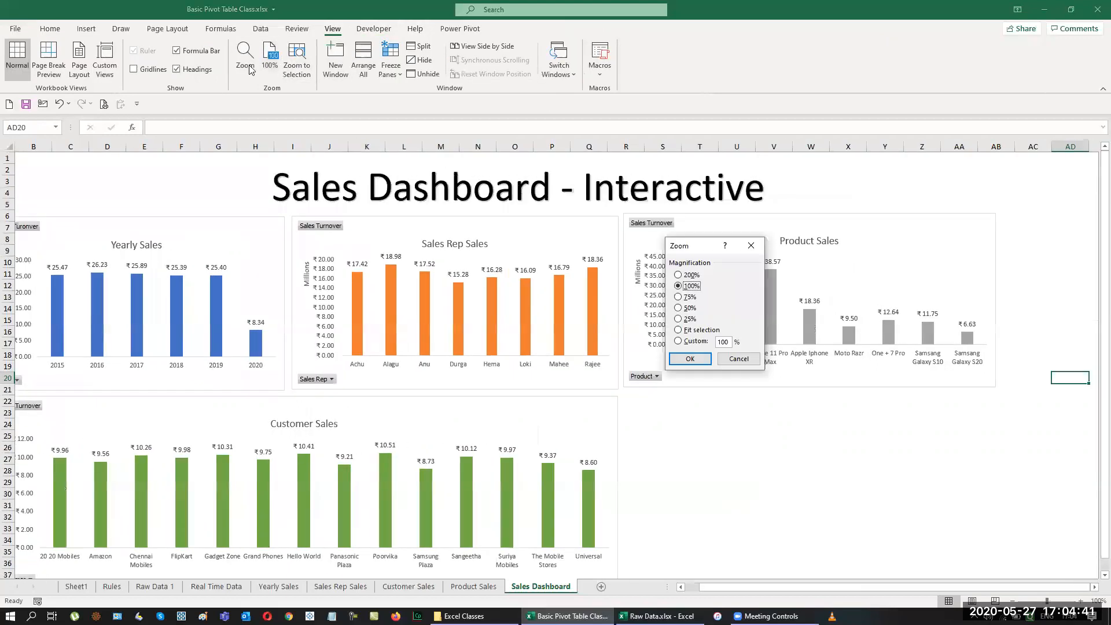
{"action": "left_click_drag", "start_coordinate": [730, 341], "coordinate": [709, 343]}
{"action": "key", "text": "Return"}
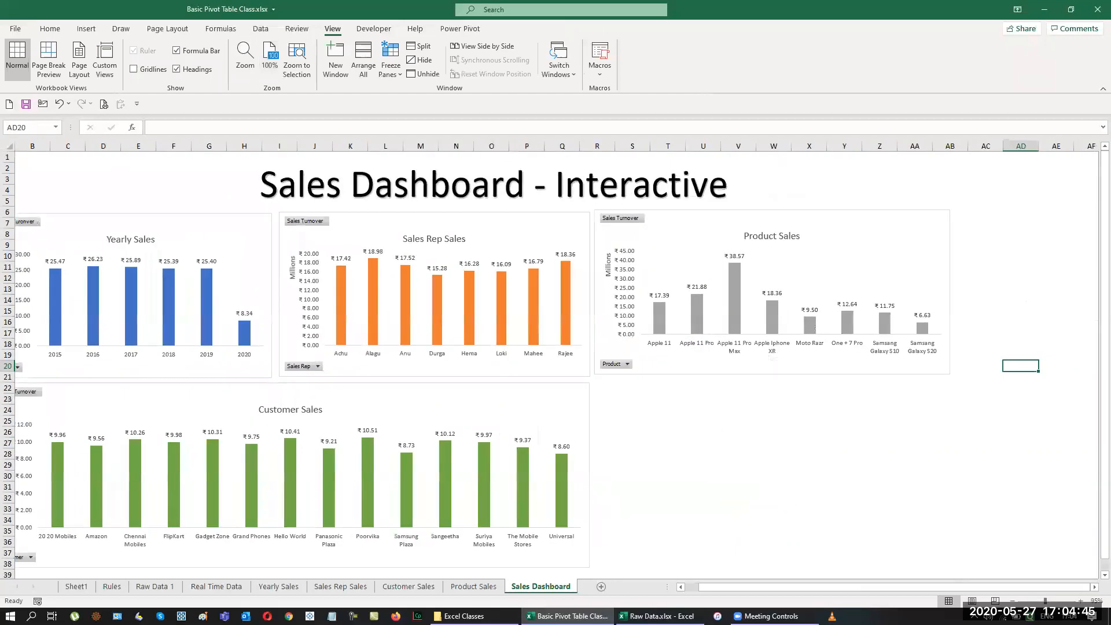
{"action": "left_click_drag", "start_coordinate": [886, 588], "coordinate": [797, 588]}
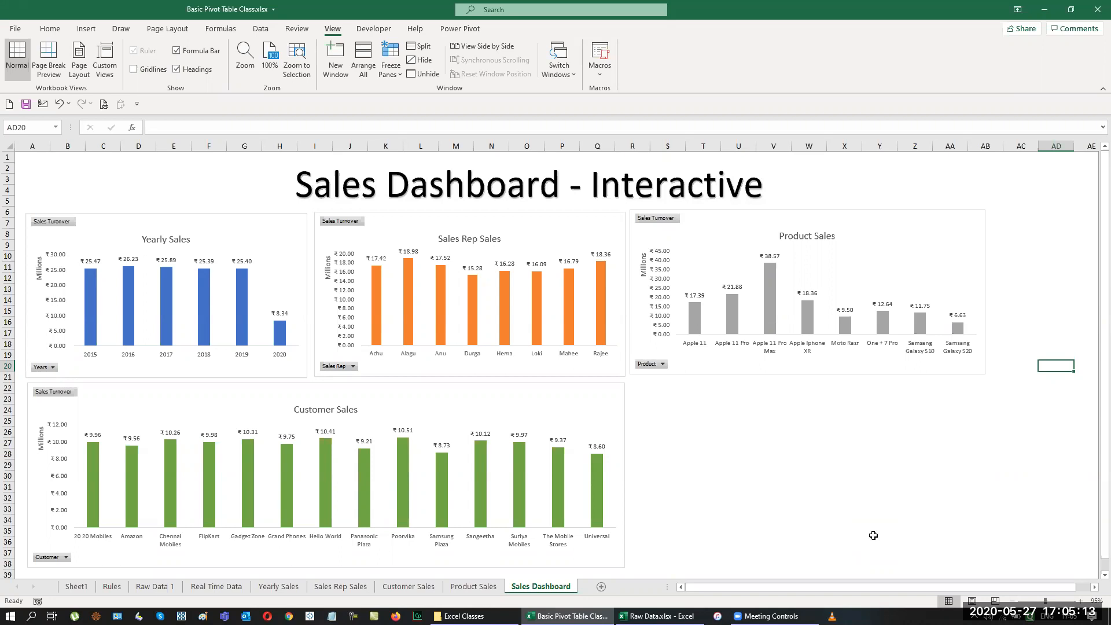
{"action": "left_click", "coordinate": [151, 586]}
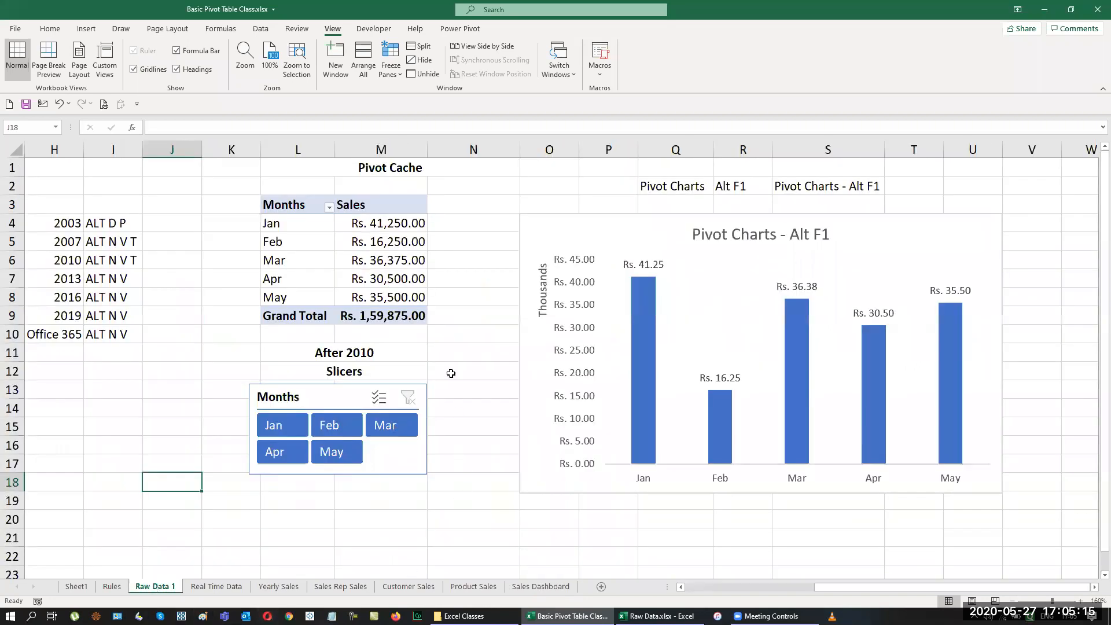
{"action": "left_click", "coordinate": [548, 588]}
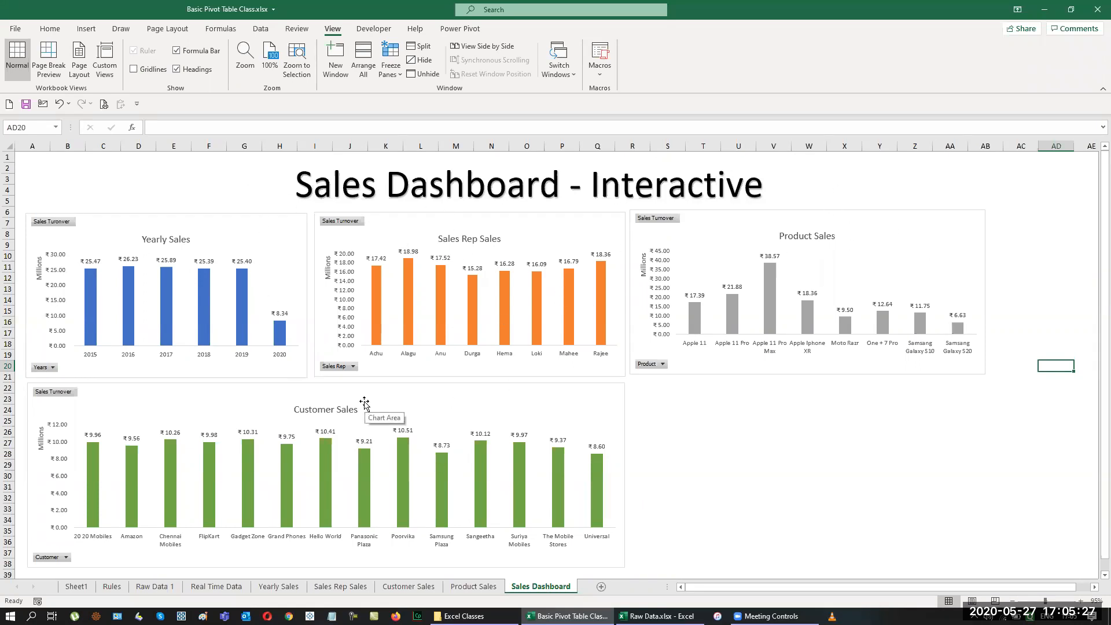
Insert slicers for Sales Rep, Customer, Product and Years from the Yearly Sales PivotChart
{"action": "left_click", "coordinate": [284, 236]}
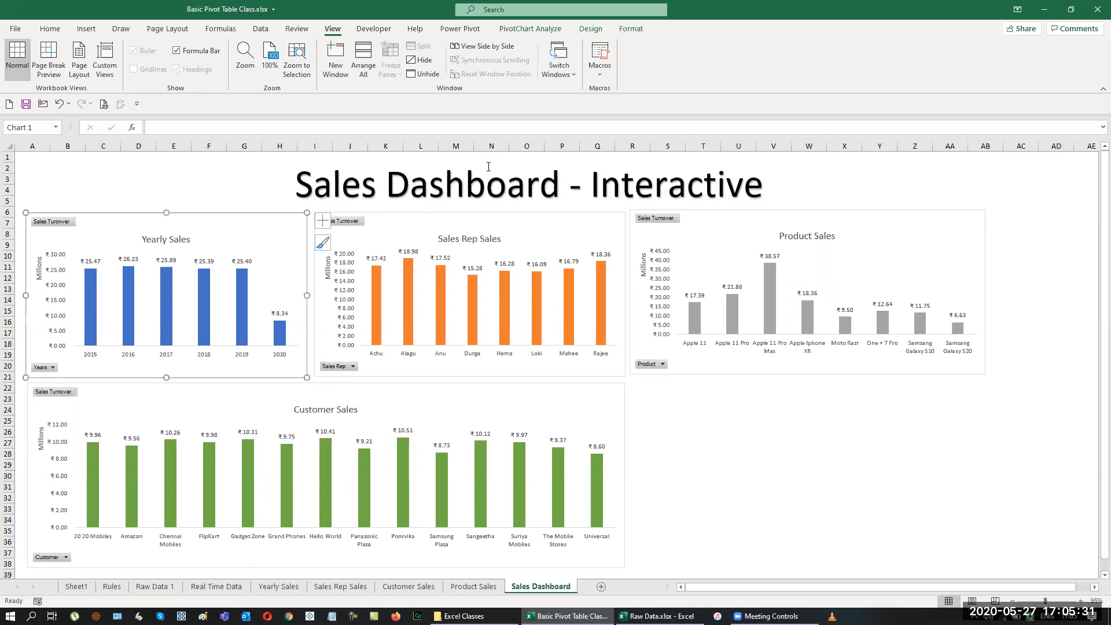
{"action": "left_click", "coordinate": [553, 32]}
{"action": "left_click", "coordinate": [245, 61]}
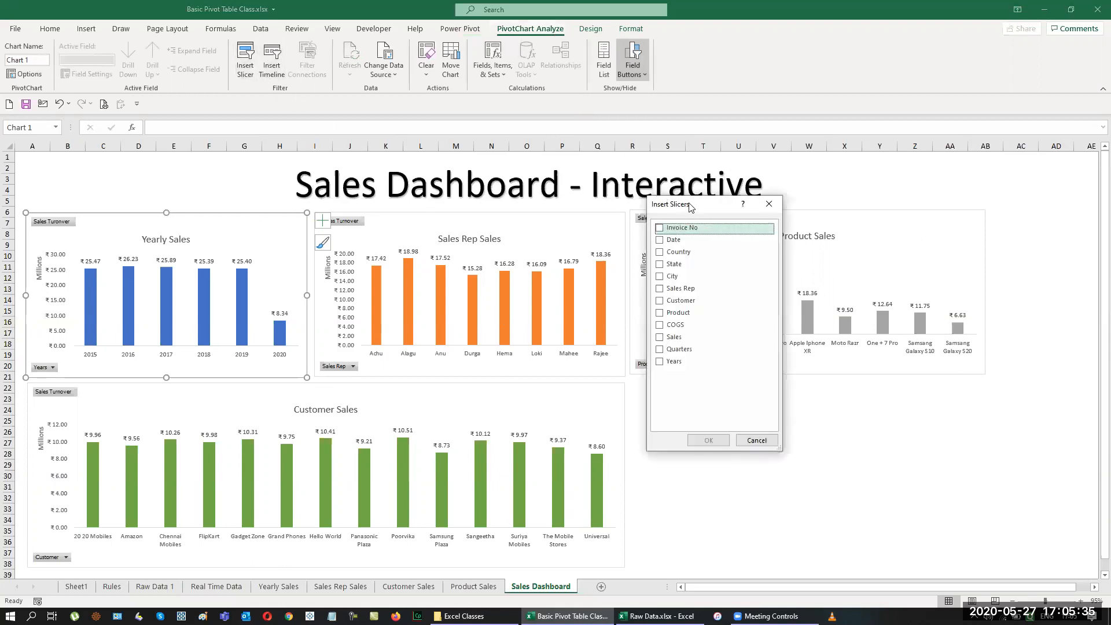
{"action": "left_click_drag", "start_coordinate": [697, 204], "coordinate": [963, 145]}
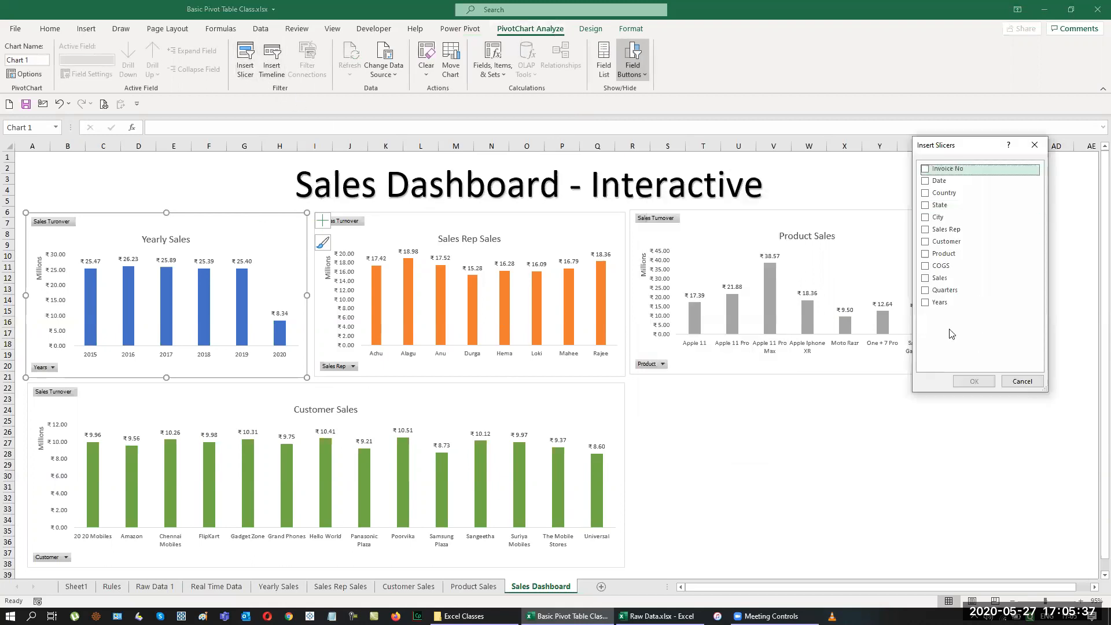
{"action": "left_click", "coordinate": [925, 255]}
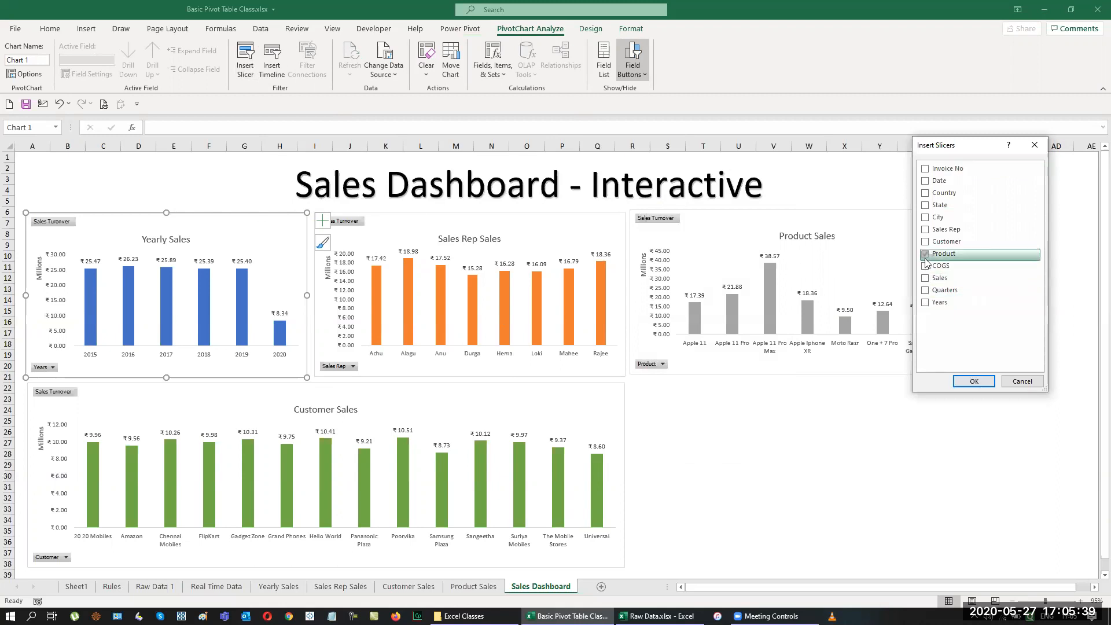
{"action": "left_click", "coordinate": [926, 302]}
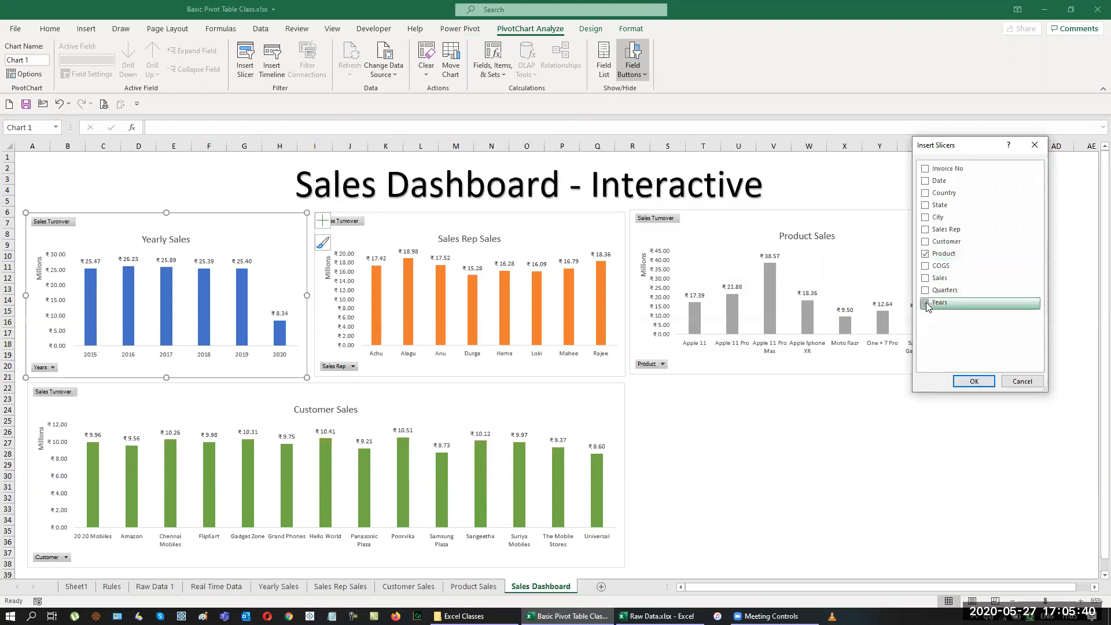
{"action": "left_click", "coordinate": [925, 230]}
{"action": "left_click", "coordinate": [926, 242]}
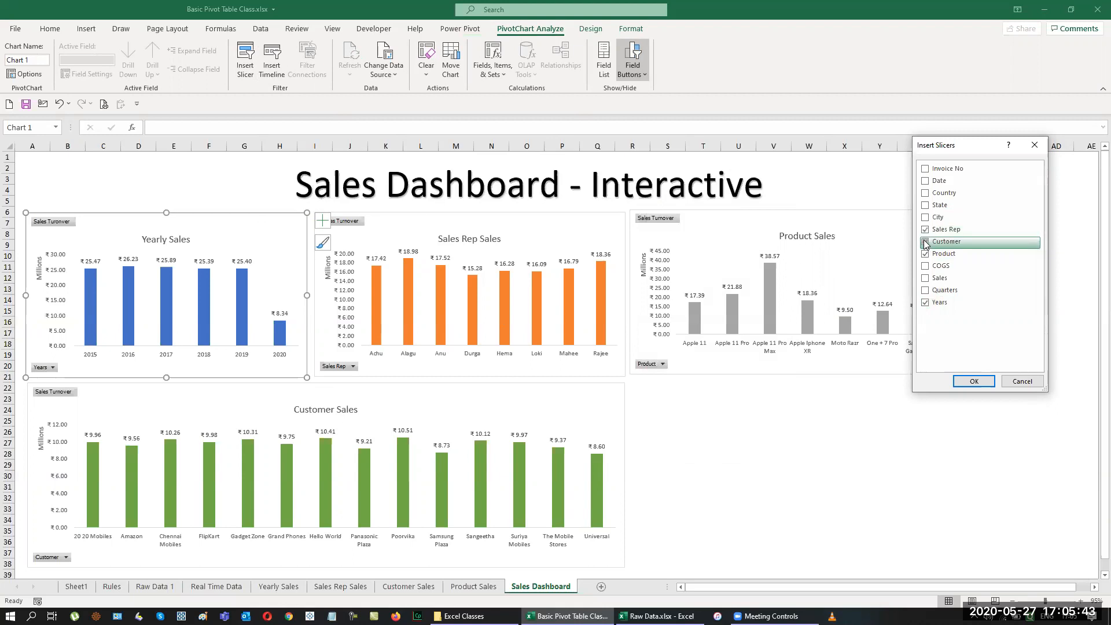
{"action": "left_click", "coordinate": [974, 381]}
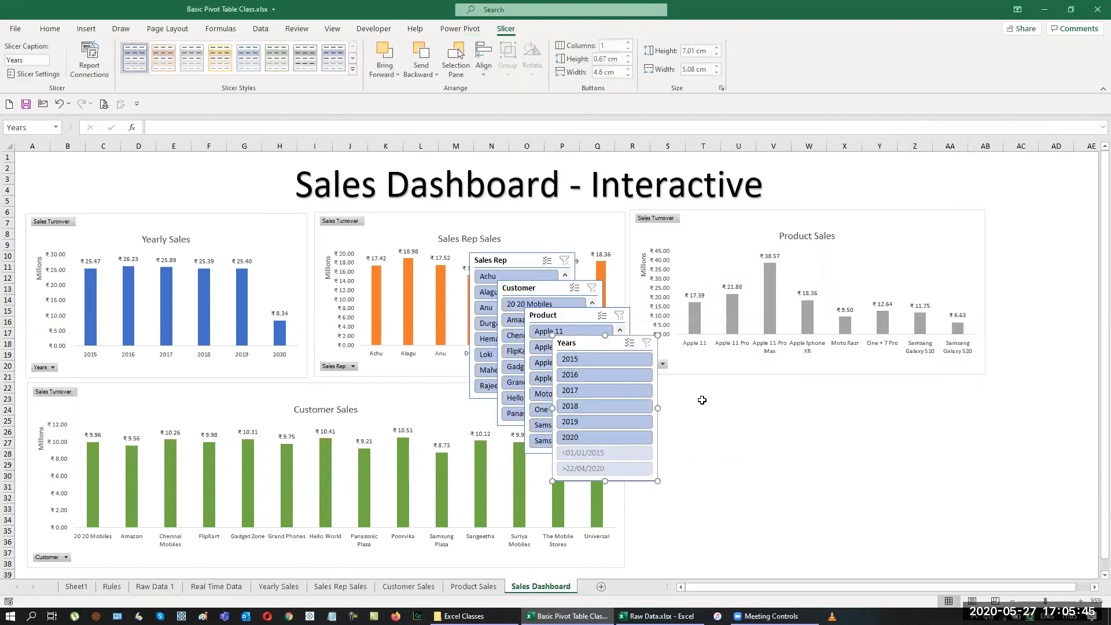
Spread the four overlapping slicers apart, placing Years below the Product Sales chart and Product at about columns AB to AE from row 18
{"action": "left_click_drag", "start_coordinate": [593, 346], "coordinate": [1021, 195]}
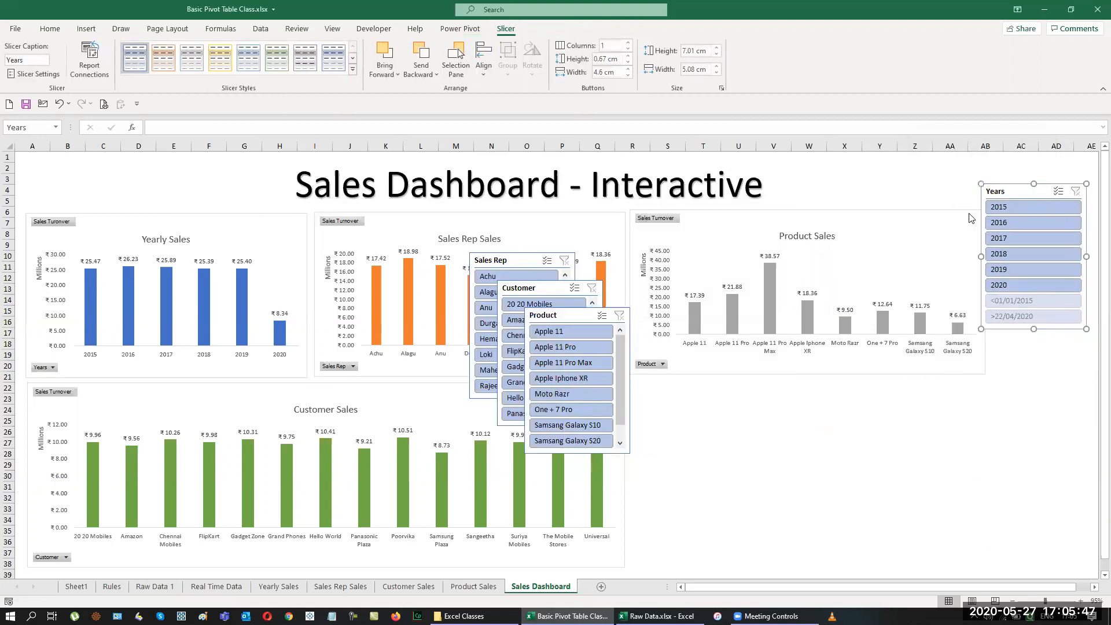
{"action": "left_click_drag", "start_coordinate": [559, 319], "coordinate": [1028, 354]}
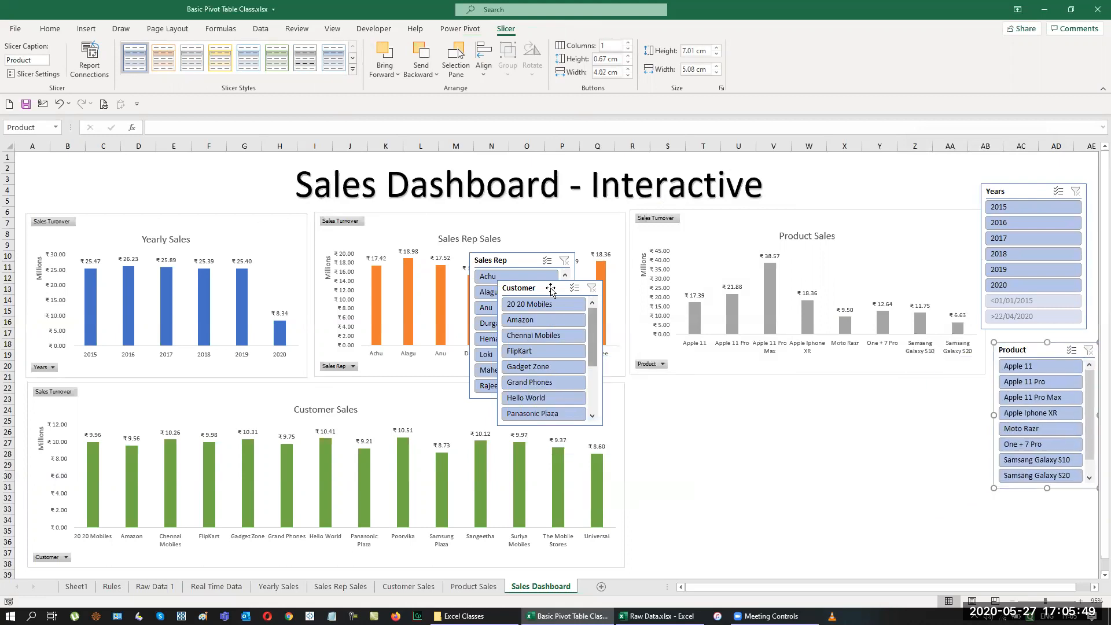
{"action": "left_click_drag", "start_coordinate": [551, 289], "coordinate": [837, 204]}
{"action": "left_click_drag", "start_coordinate": [522, 268], "coordinate": [670, 210]}
{"action": "left_click_drag", "start_coordinate": [1024, 195], "coordinate": [974, 328]}
{"action": "left_click_drag", "start_coordinate": [1010, 231], "coordinate": [672, 390]}
Set the Years slicer to hide items with no data
{"action": "right_click", "coordinate": [673, 390]}
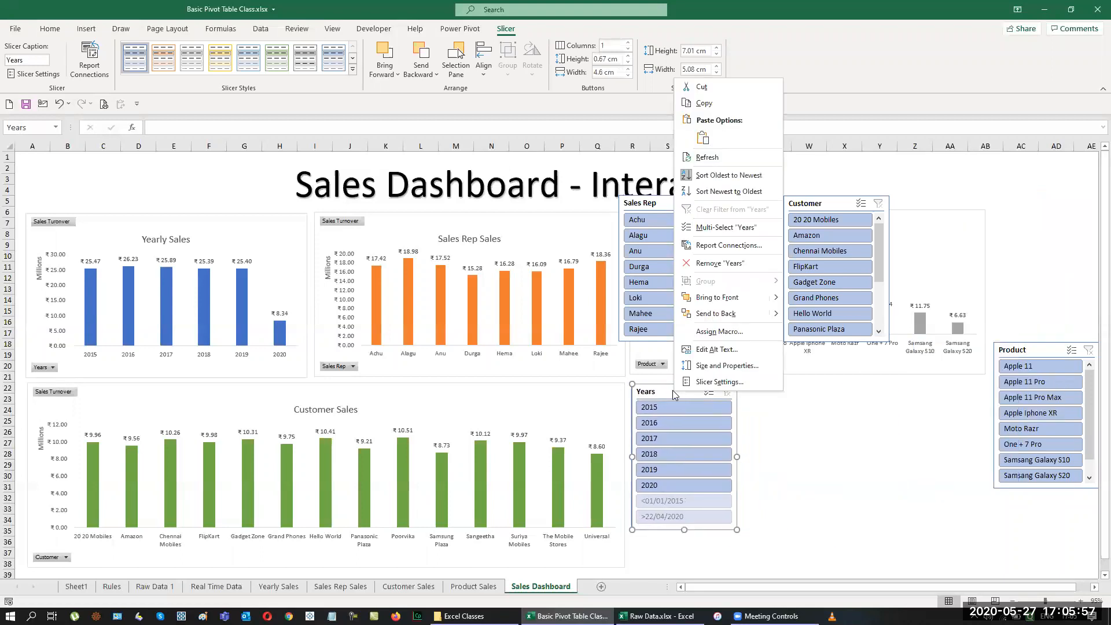
{"action": "left_click", "coordinate": [717, 381]}
{"action": "left_click", "coordinate": [692, 419]}
{"action": "left_click", "coordinate": [761, 470]}
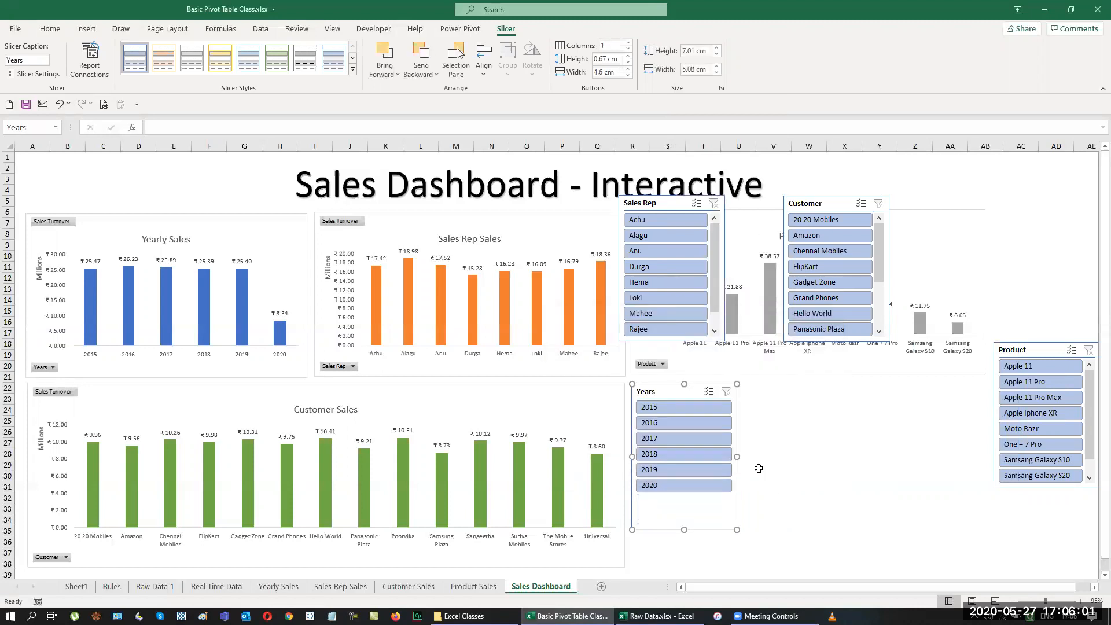
Lay out the Years slicer in three columns, shorten it to about 2.61 cm high and apply the dark blue slicer style
{"action": "left_click", "coordinate": [628, 43]}
{"action": "left_click", "coordinate": [628, 43]}
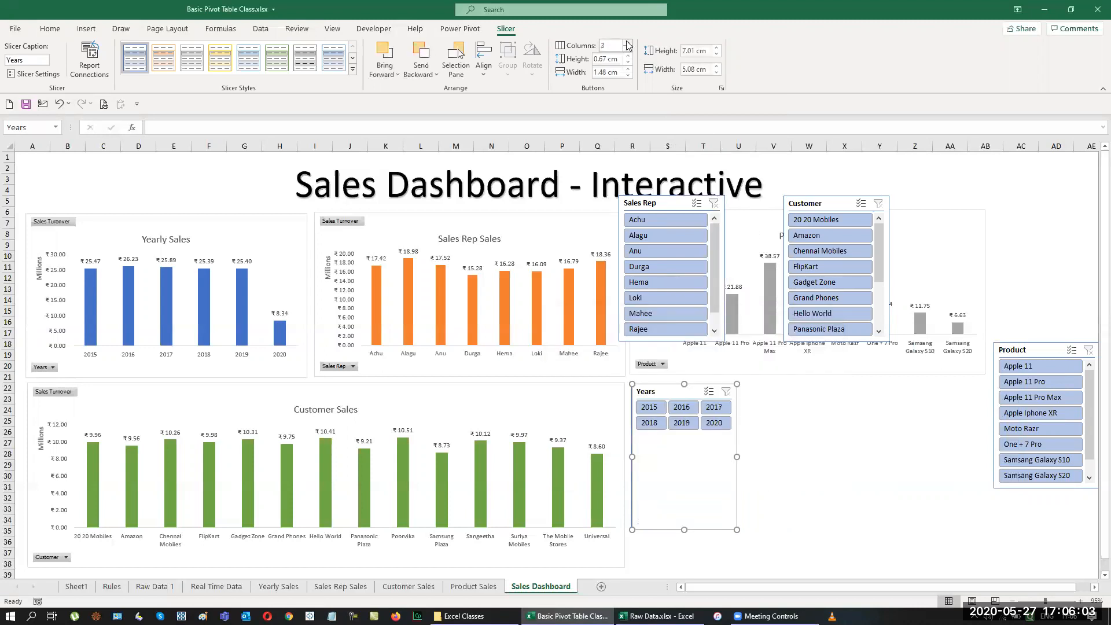
{"action": "left_click_drag", "start_coordinate": [684, 530], "coordinate": [686, 439]}
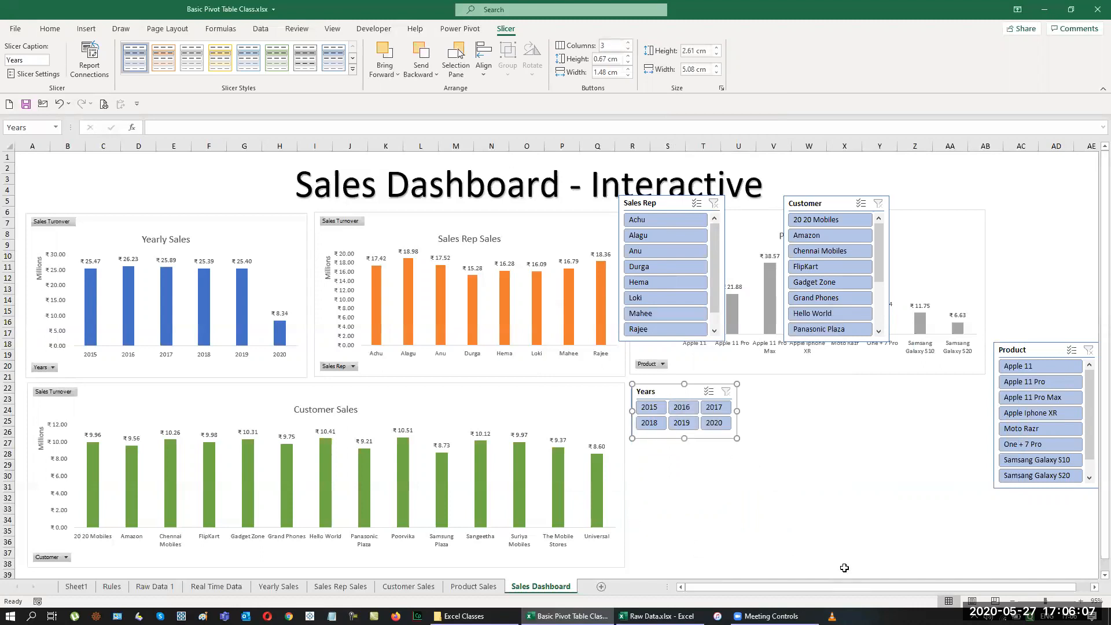
{"action": "left_click", "coordinate": [352, 70]}
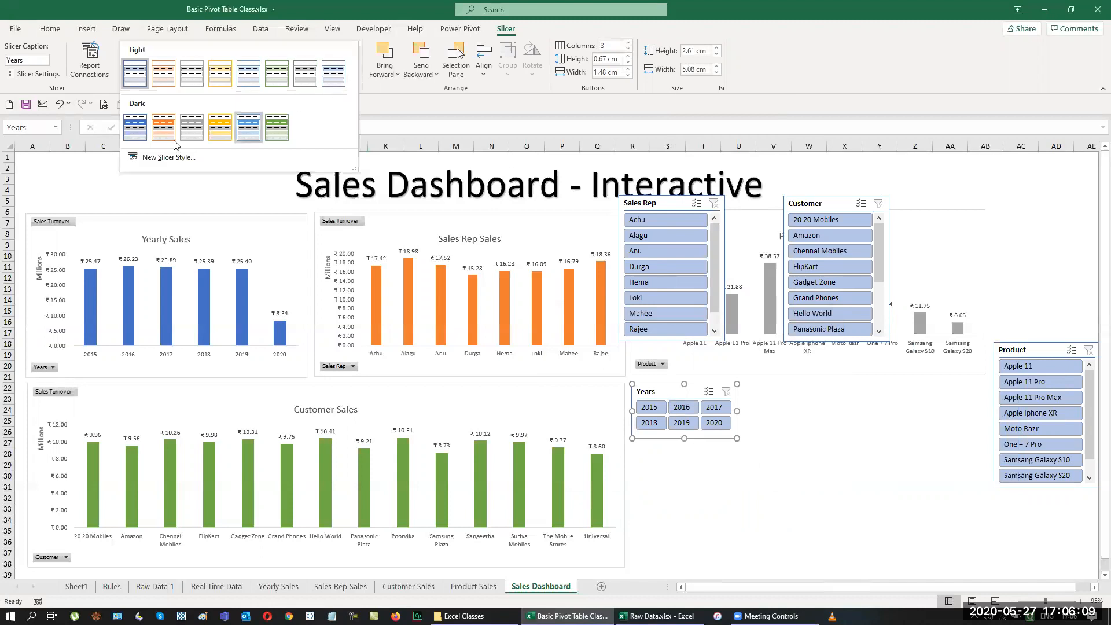
{"action": "left_click", "coordinate": [139, 134]}
{"action": "left_click", "coordinate": [772, 508]}
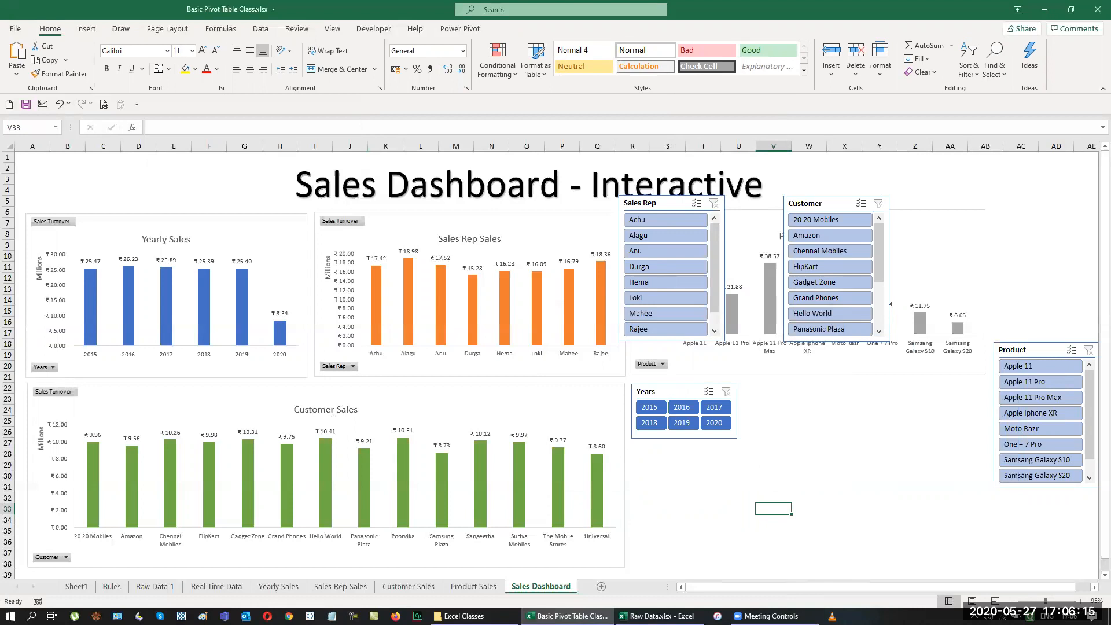
Place the Sales Rep slicer under Years with two columns, about 4.19 cm high, and give it the dark orange slicer style
{"action": "left_click_drag", "start_coordinate": [670, 206], "coordinate": [681, 450]}
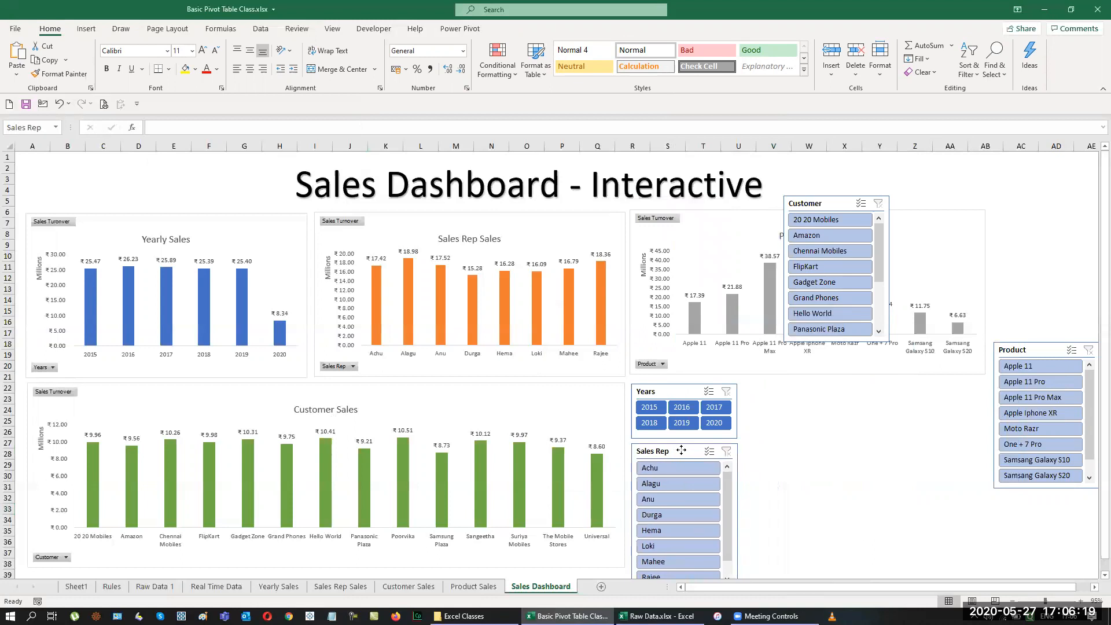
{"action": "left_click", "coordinate": [629, 44]}
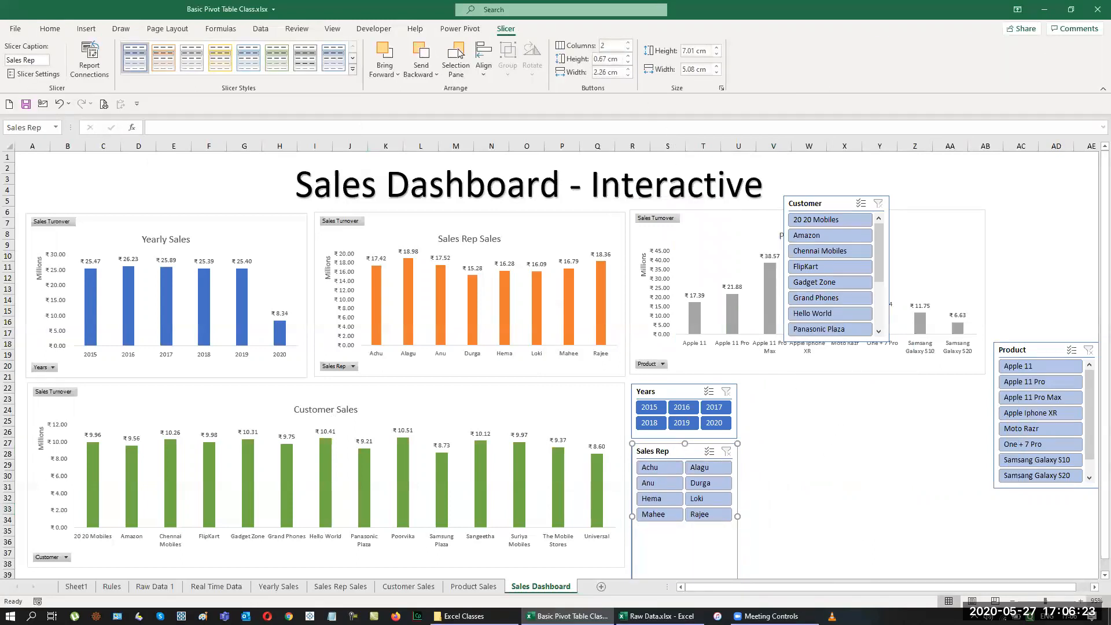
{"action": "scroll", "coordinate": [1094, 579], "scroll_direction": "down", "scroll_amount": 1}
{"action": "scroll", "coordinate": [1094, 579], "scroll_direction": "down", "scroll_amount": 1}
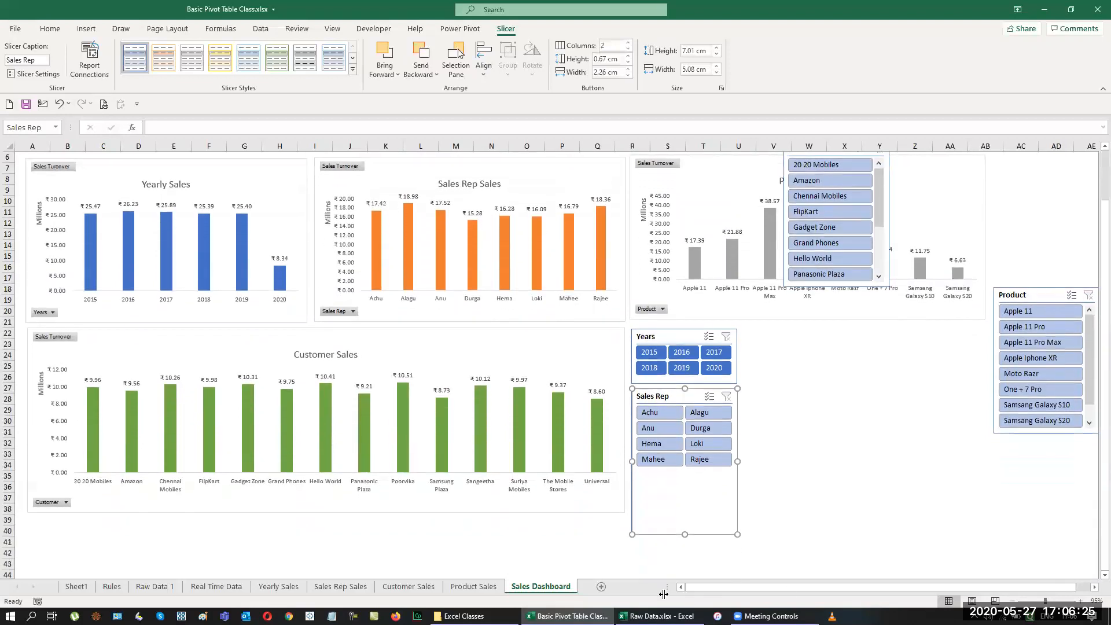
{"action": "left_click_drag", "start_coordinate": [686, 535], "coordinate": [682, 476]}
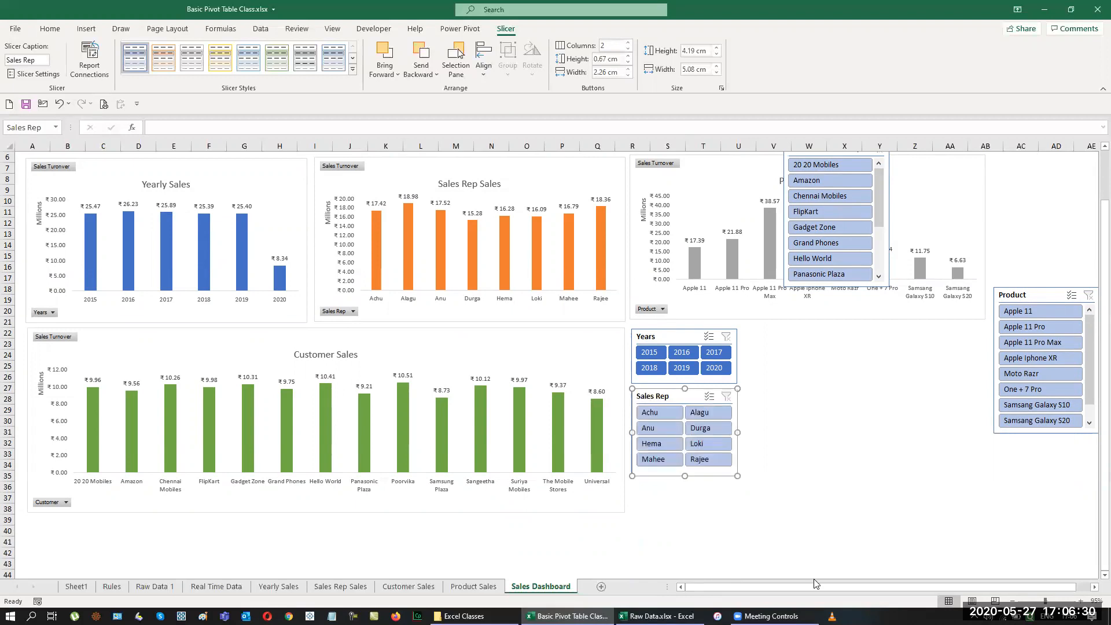
{"action": "left_click", "coordinate": [352, 70]}
{"action": "left_click", "coordinate": [170, 124]}
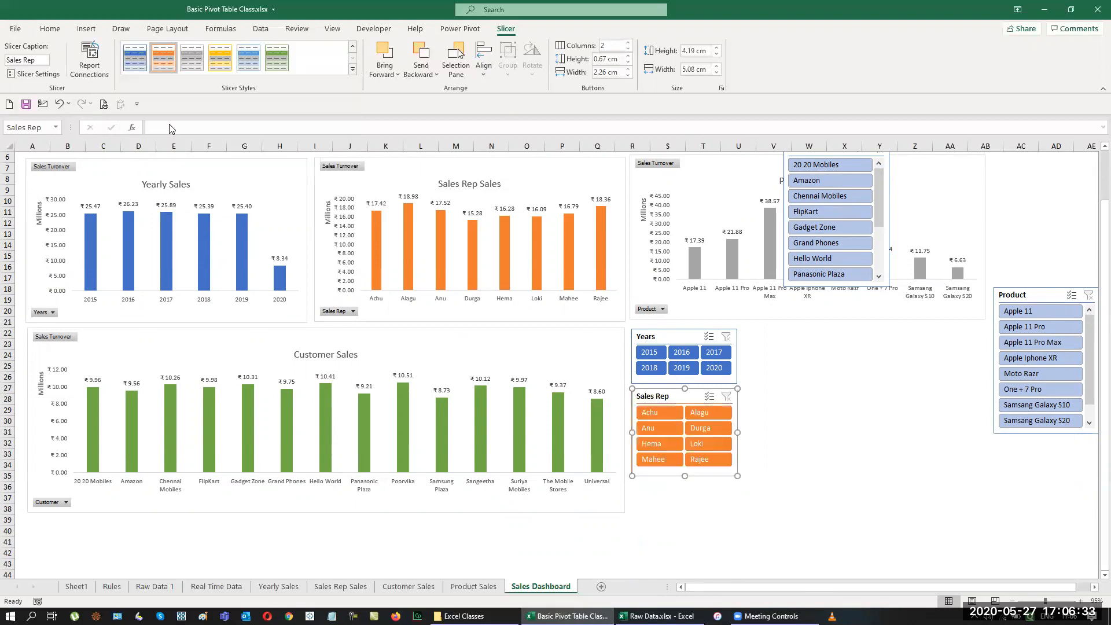
{"action": "left_click", "coordinate": [798, 479]}
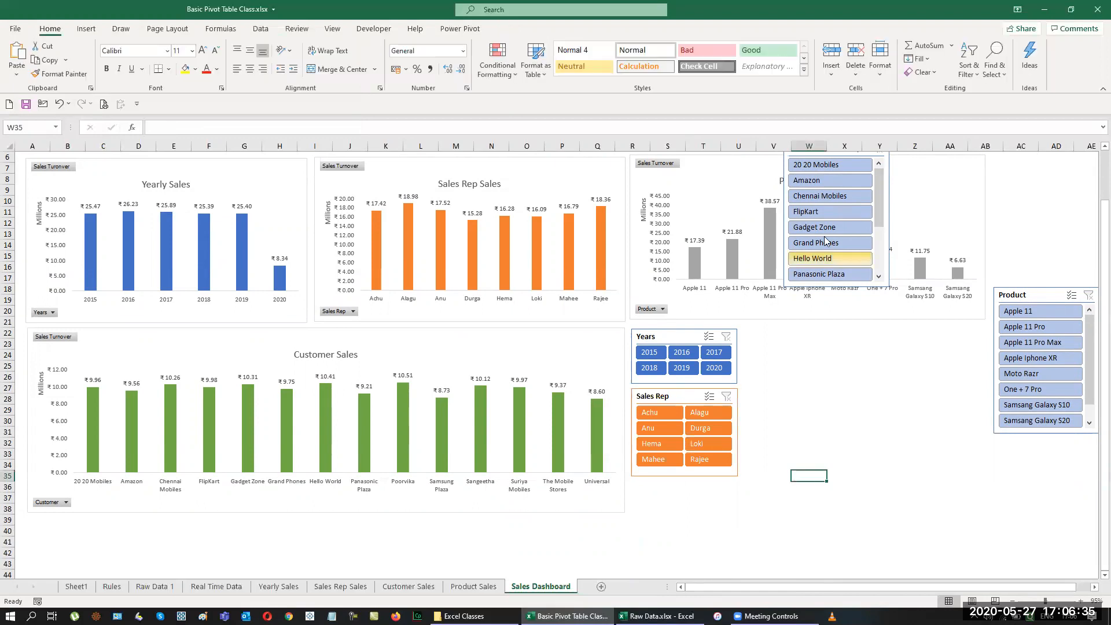
Place the Customer slicer beside Years under the Product Sales chart, with two columns and a width of about 6.21 cm
{"action": "scroll", "coordinate": [1095, 415], "scroll_direction": "up", "scroll_amount": 2}
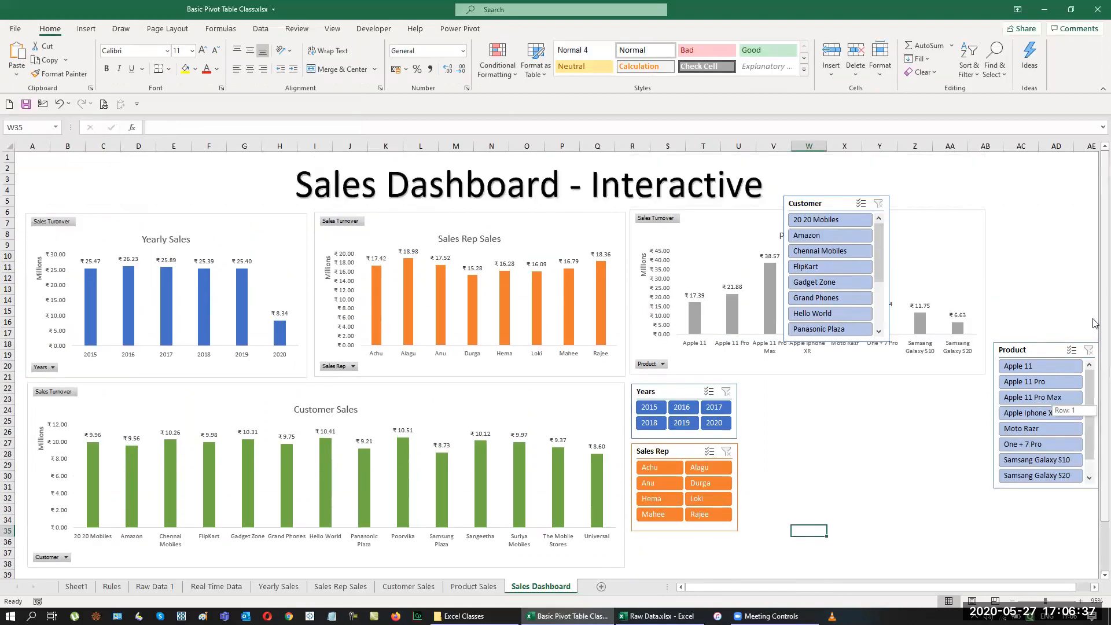
{"action": "left_click_drag", "start_coordinate": [838, 206], "coordinate": [794, 386]}
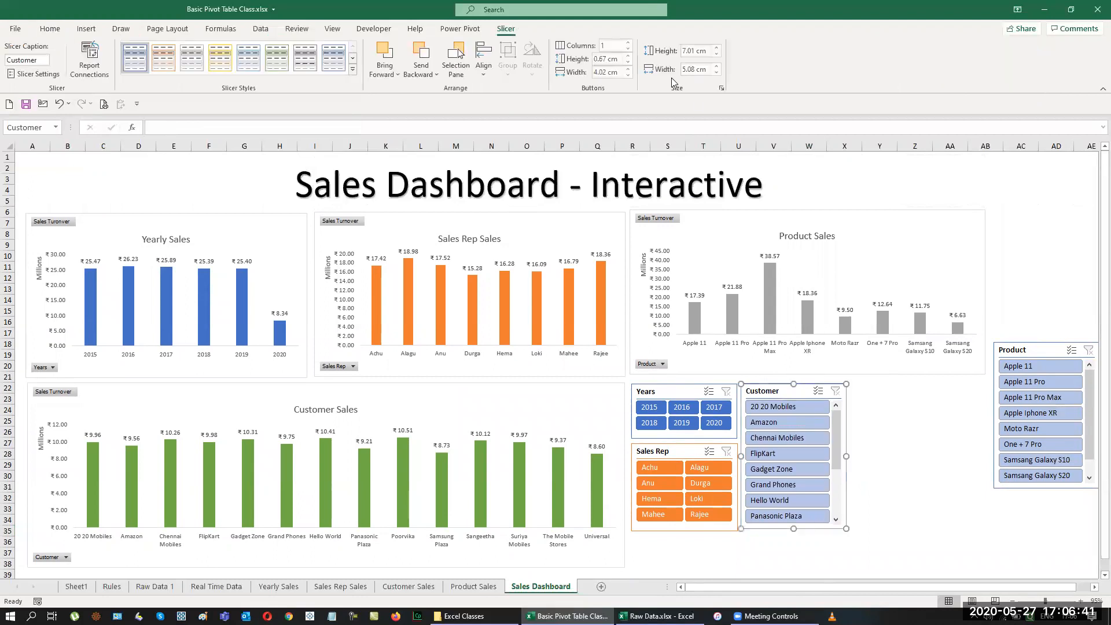
{"action": "left_click", "coordinate": [627, 42]}
{"action": "left_click_drag", "start_coordinate": [850, 459], "coordinate": [870, 456]}
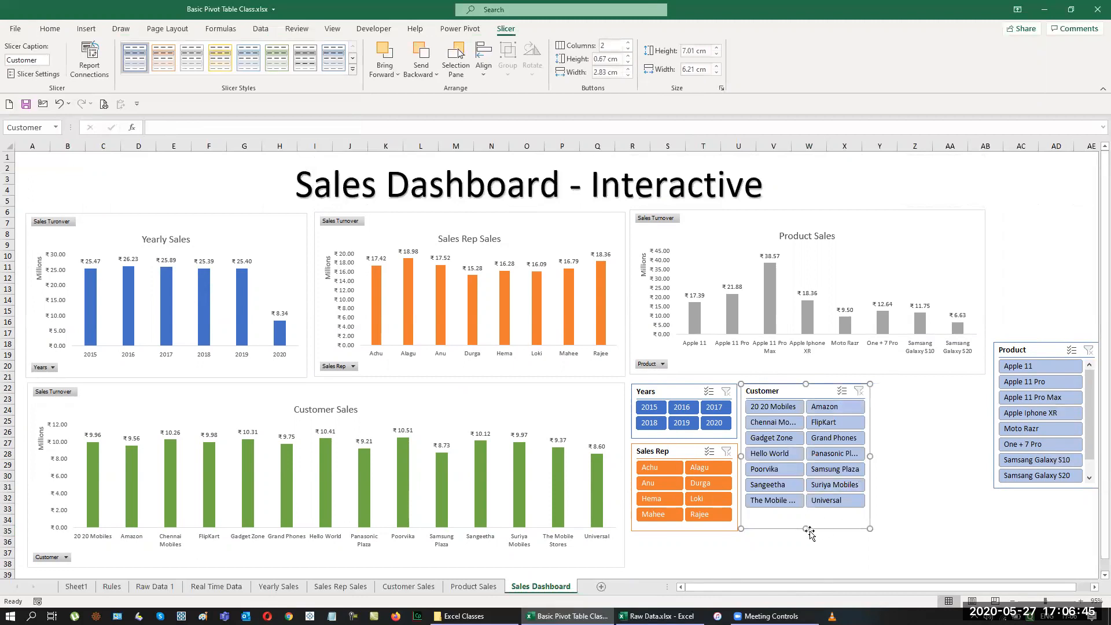
Place the Product slicer beside Customer with two columns, about 8.31 cm wide, and leave wider gaps around the Customer slicer
{"action": "left_click_drag", "start_coordinate": [1017, 354], "coordinate": [871, 398]}
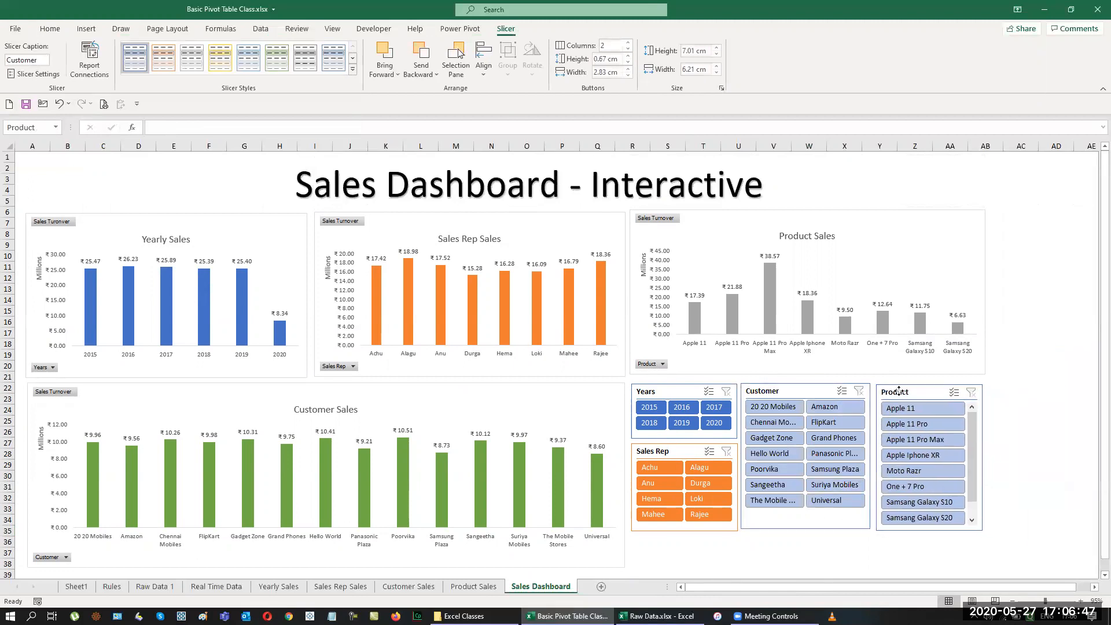
{"action": "left_click", "coordinate": [628, 42]}
{"action": "left_click_drag", "start_coordinate": [982, 458], "coordinate": [1047, 456]}
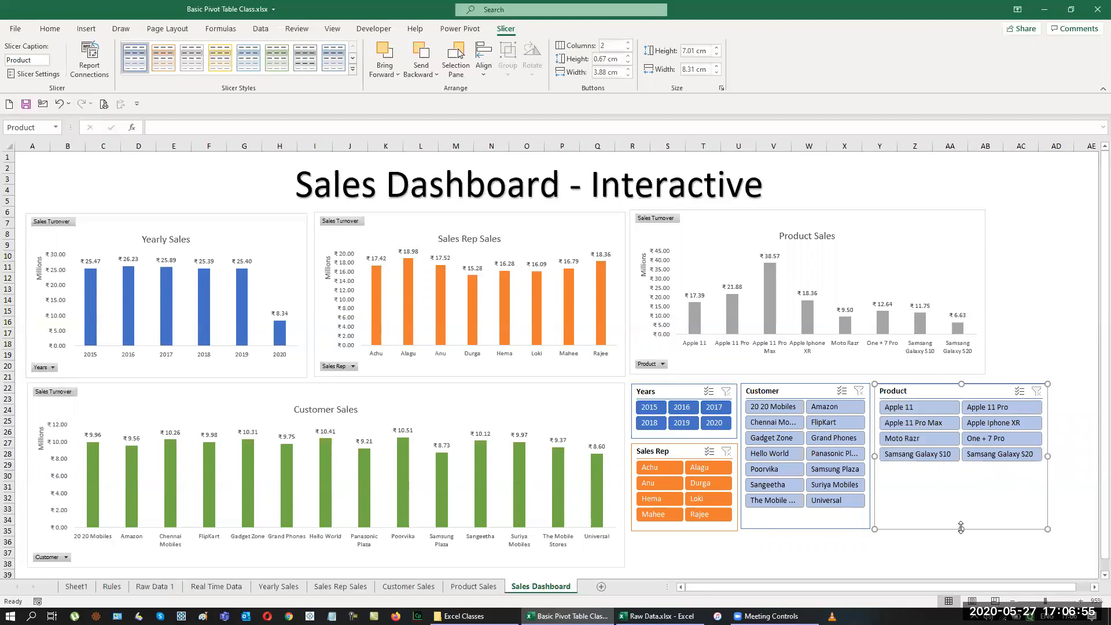
{"action": "left_click_drag", "start_coordinate": [935, 393], "coordinate": [970, 391]}
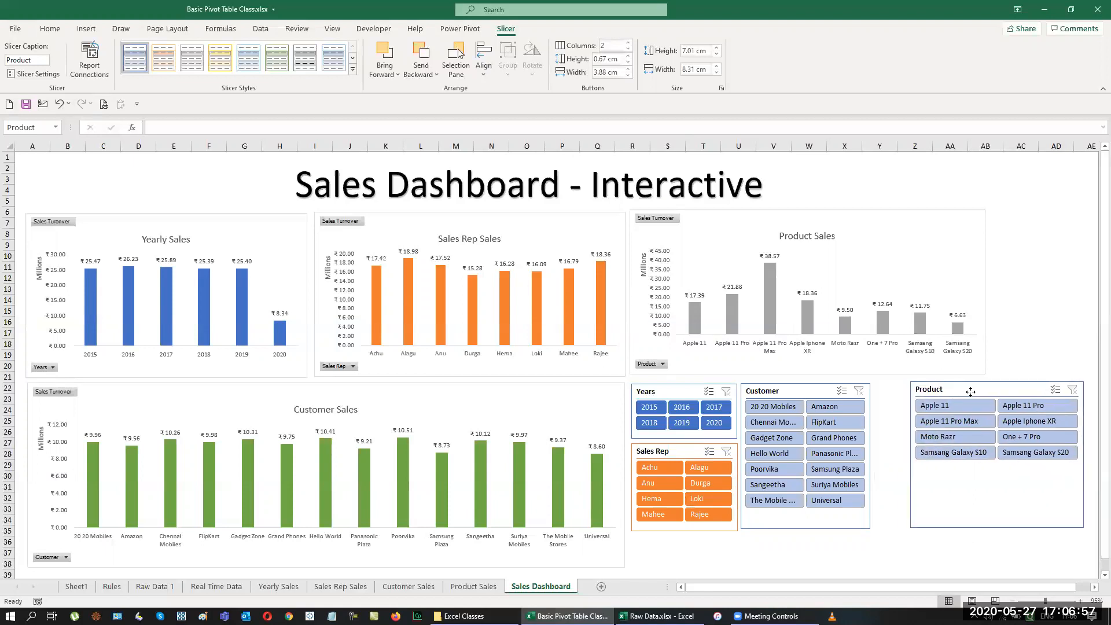
{"action": "left_click_drag", "start_coordinate": [800, 395], "coordinate": [818, 393]}
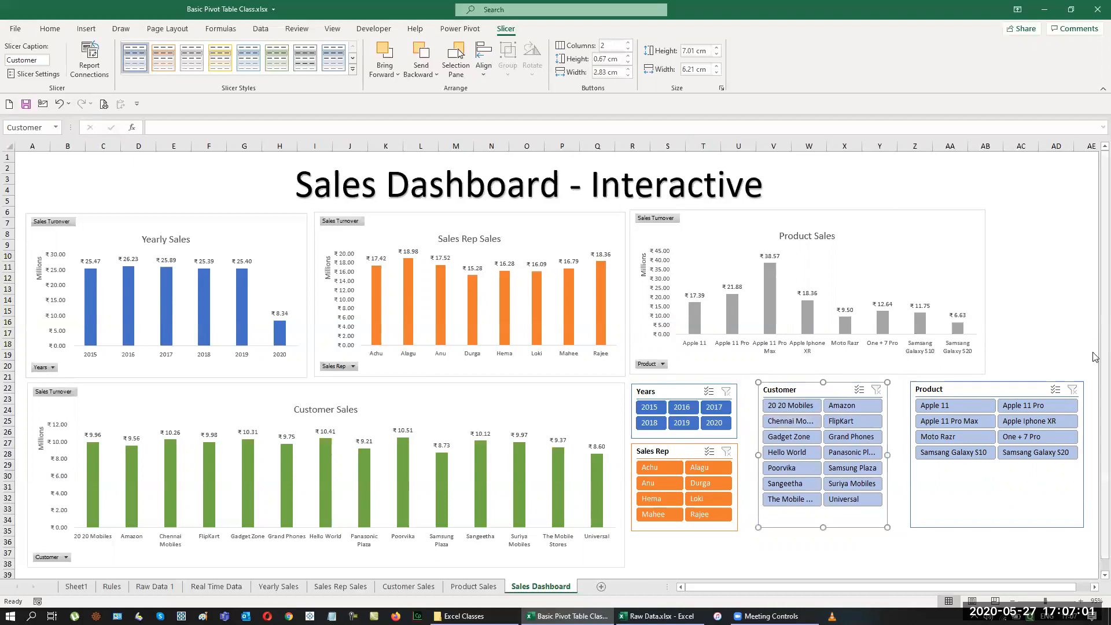
Apply the dark grey slicer style to the Product slicer and the dark green style to the Customer slicer
{"action": "left_click", "coordinate": [993, 390]}
{"action": "left_click", "coordinate": [352, 70]}
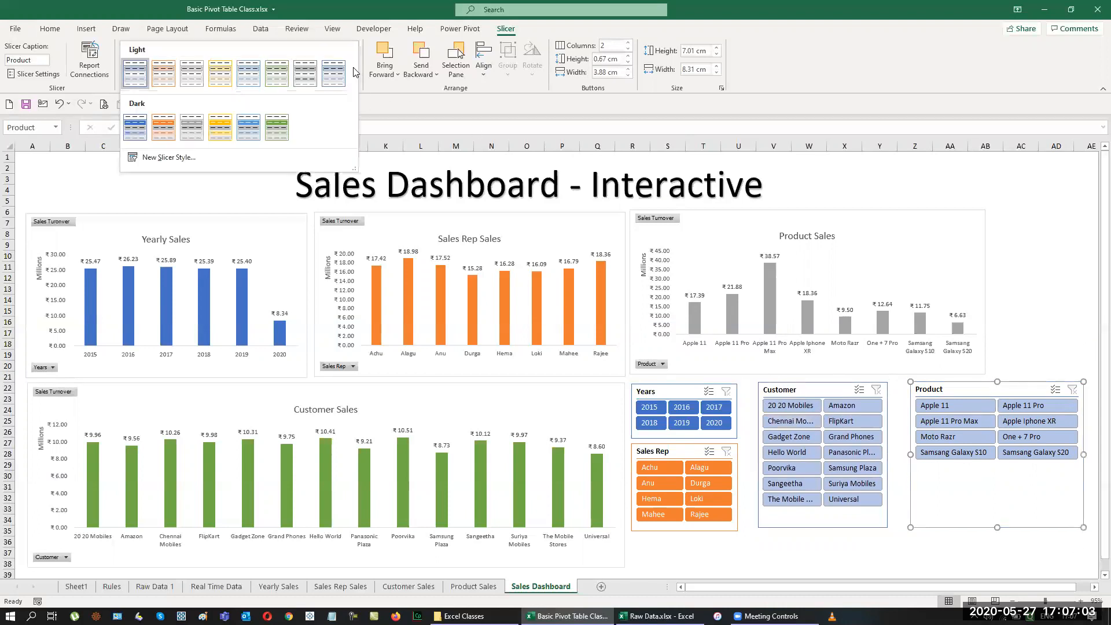
{"action": "left_click", "coordinate": [197, 133]}
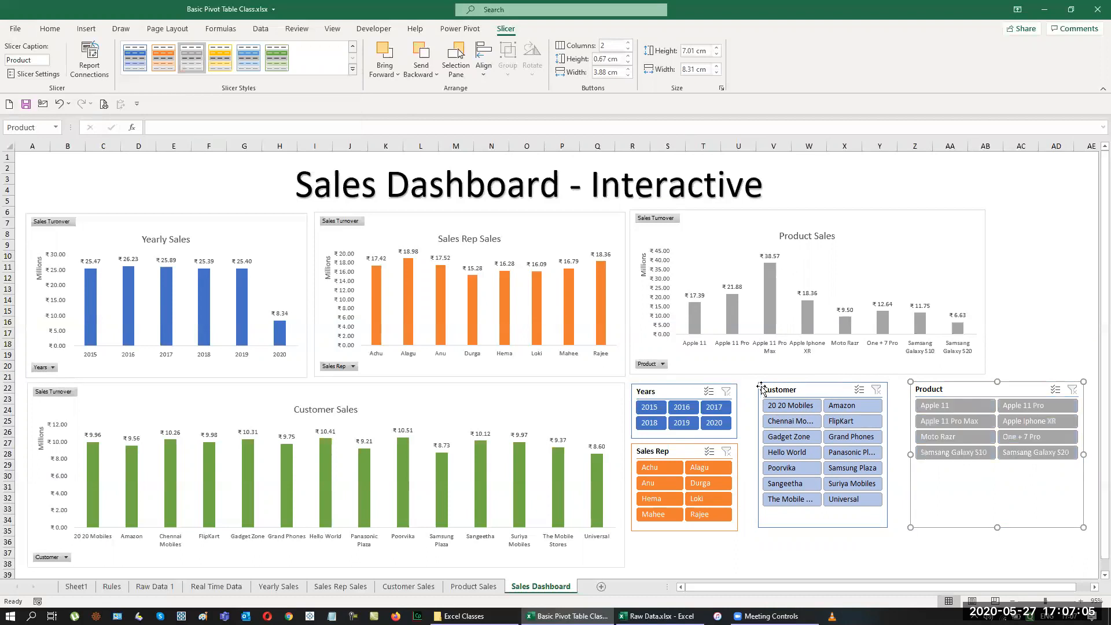
{"action": "left_click", "coordinate": [790, 389]}
{"action": "left_click", "coordinate": [278, 64]}
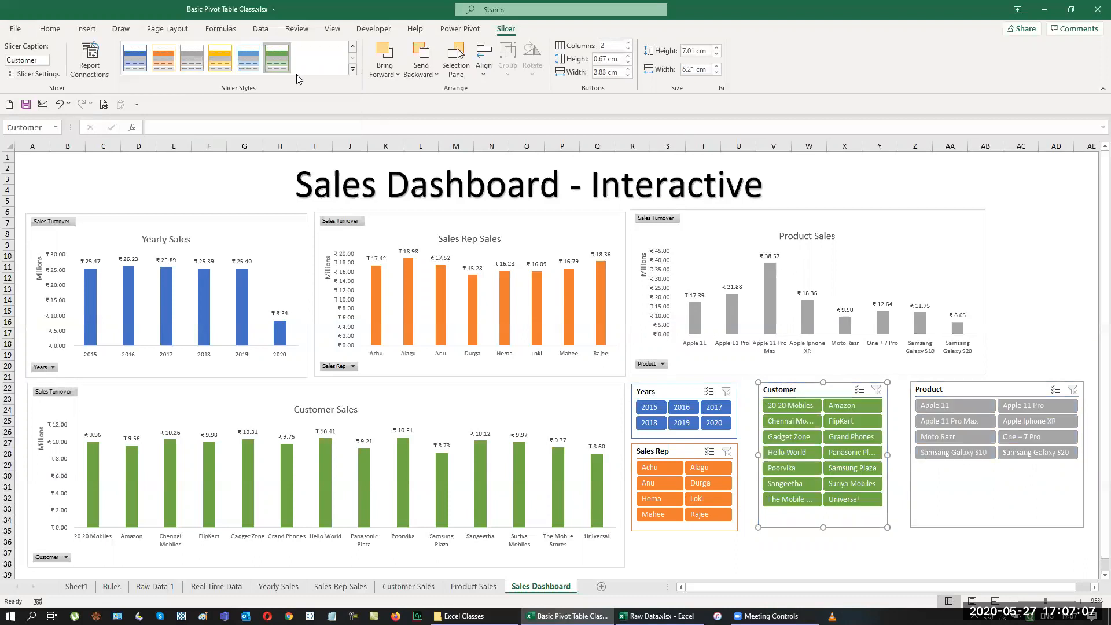
Close the gaps by moving the Customer slicer next to Years and Sales Rep and the Product slicer next to Customer
{"action": "left_click", "coordinate": [1018, 312]}
{"action": "left_click_drag", "start_coordinate": [959, 391], "coordinate": [943, 390]}
{"action": "left_click", "coordinate": [808, 389]}
{"action": "left_click_drag", "start_coordinate": [807, 389], "coordinate": [791, 390]}
{"action": "left_click", "coordinate": [913, 389]}
{"action": "left_click_drag", "start_coordinate": [913, 388], "coordinate": [898, 387]}
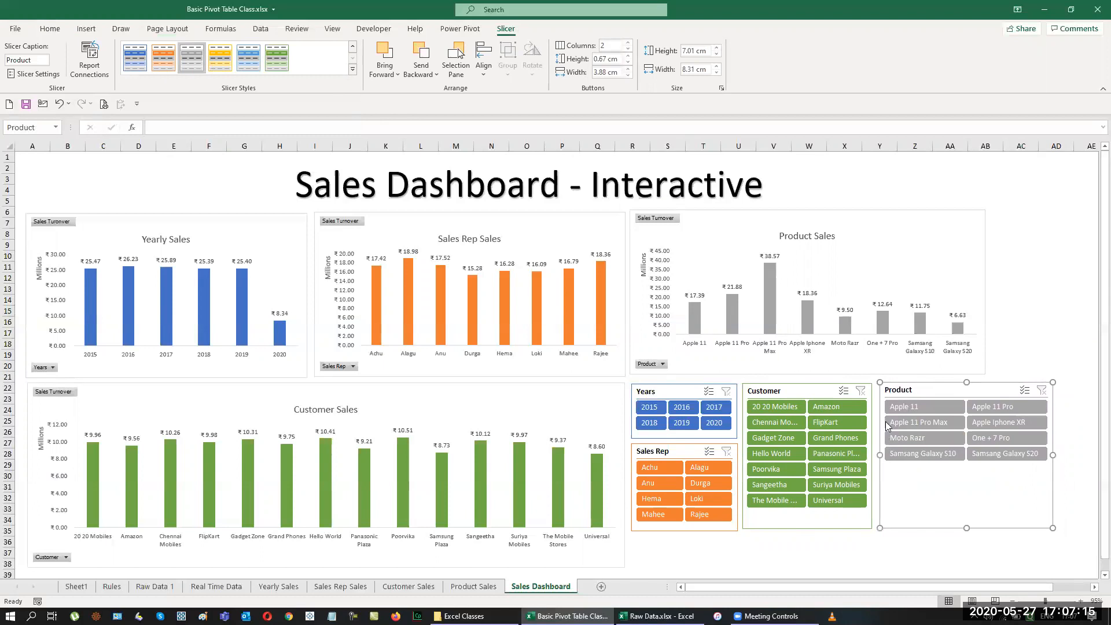
Test the slicers by filtering on Apple 11, Amazon and one sales rep, and clear all three filters
{"action": "left_click", "coordinate": [901, 407]}
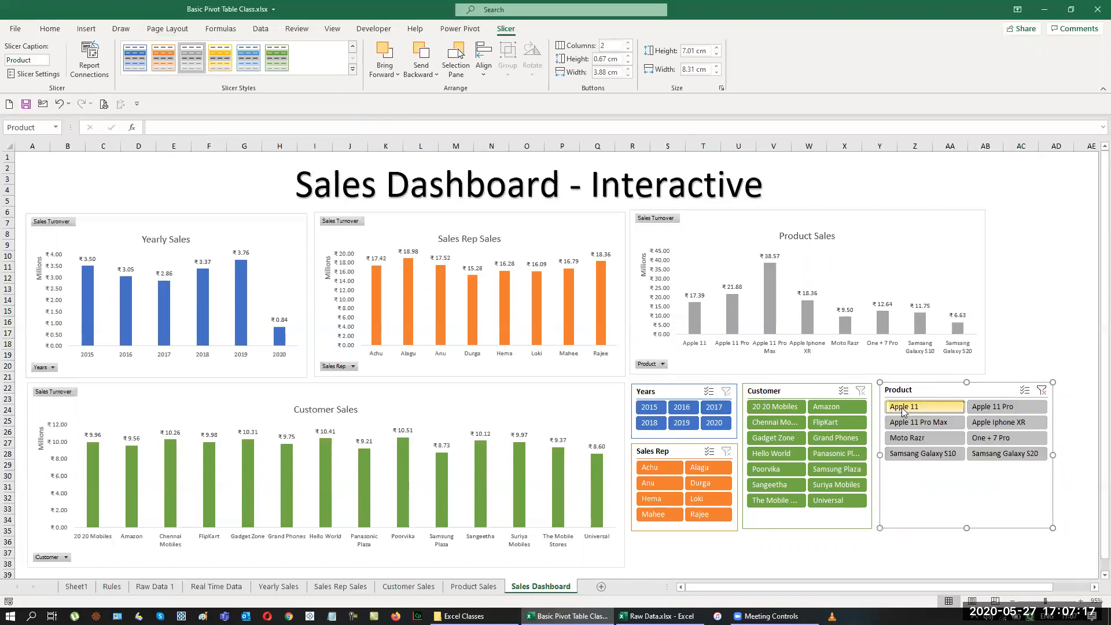
{"action": "left_click", "coordinate": [832, 406]}
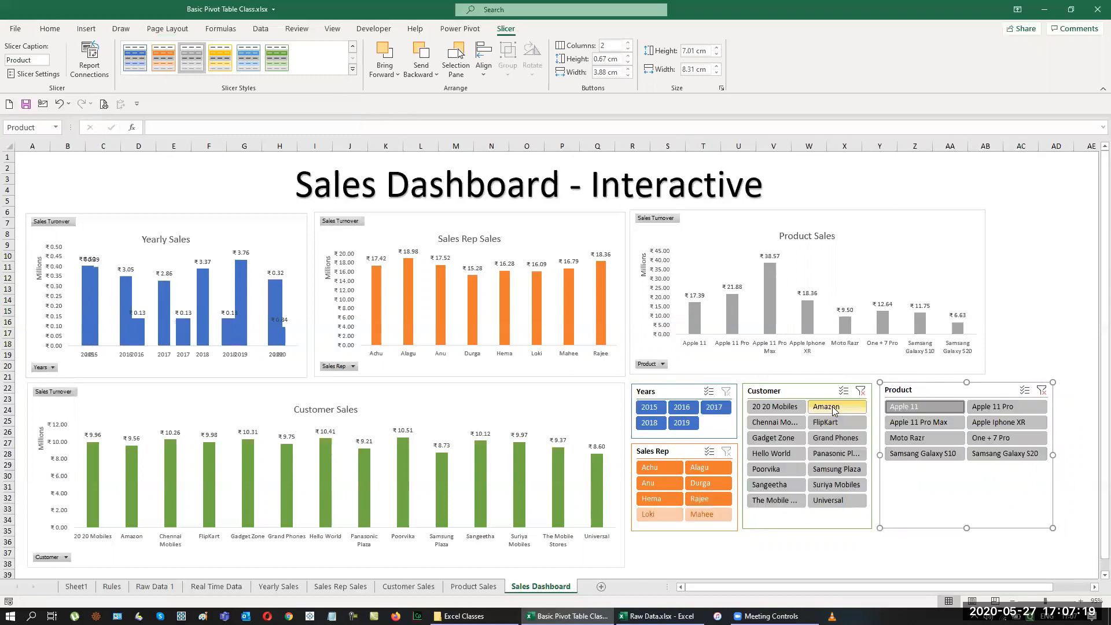
{"action": "left_click", "coordinate": [704, 470]}
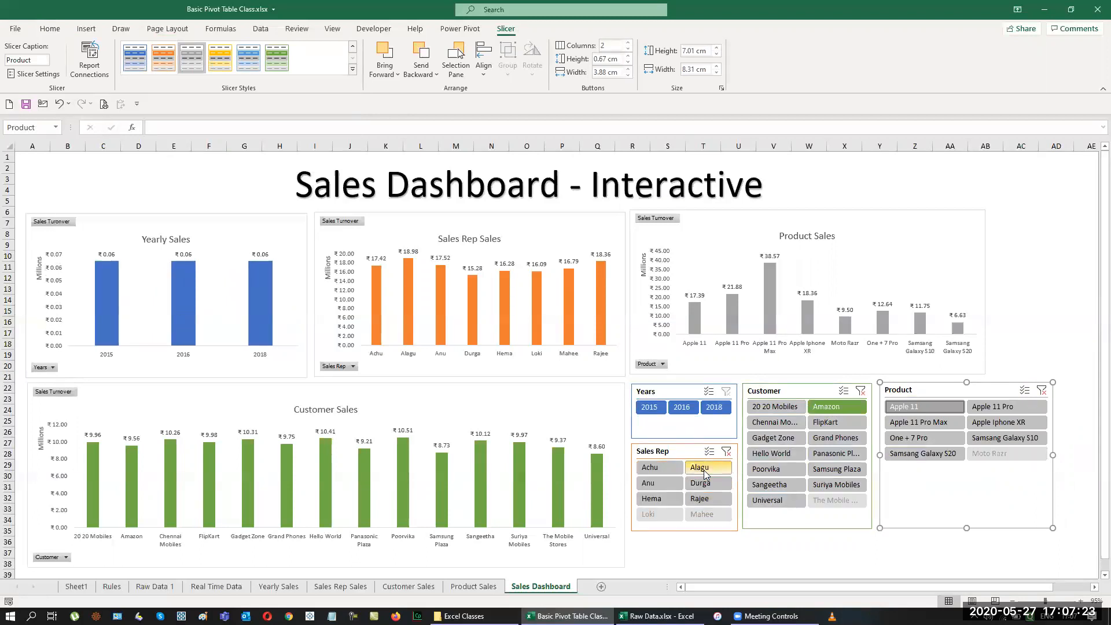
{"action": "left_click", "coordinate": [726, 451]}
{"action": "left_click", "coordinate": [860, 391]}
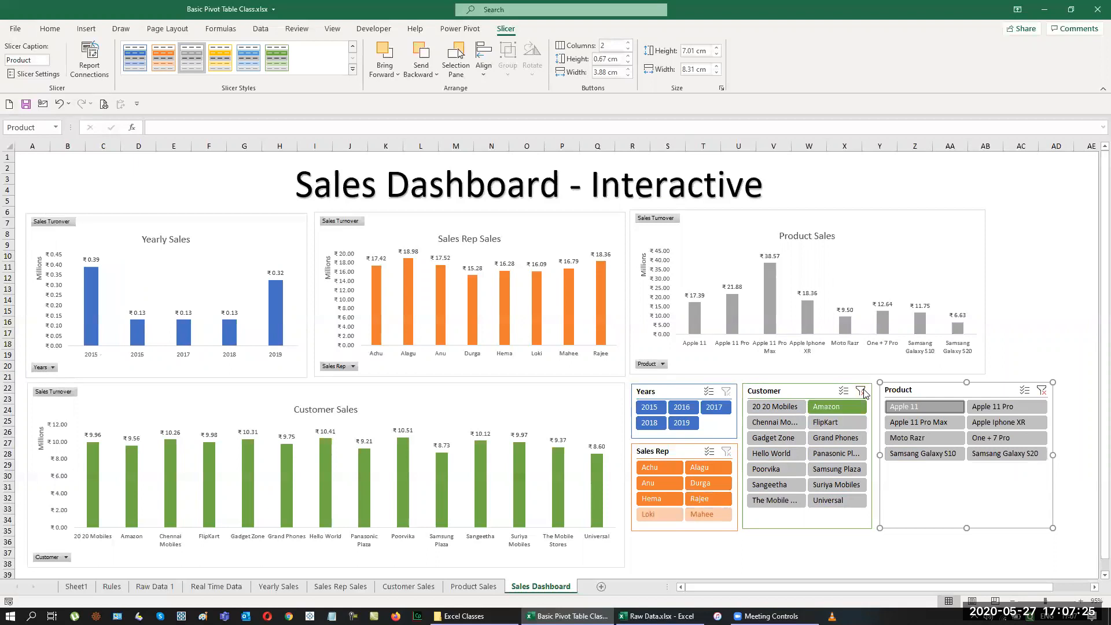
{"action": "left_click", "coordinate": [1042, 392]}
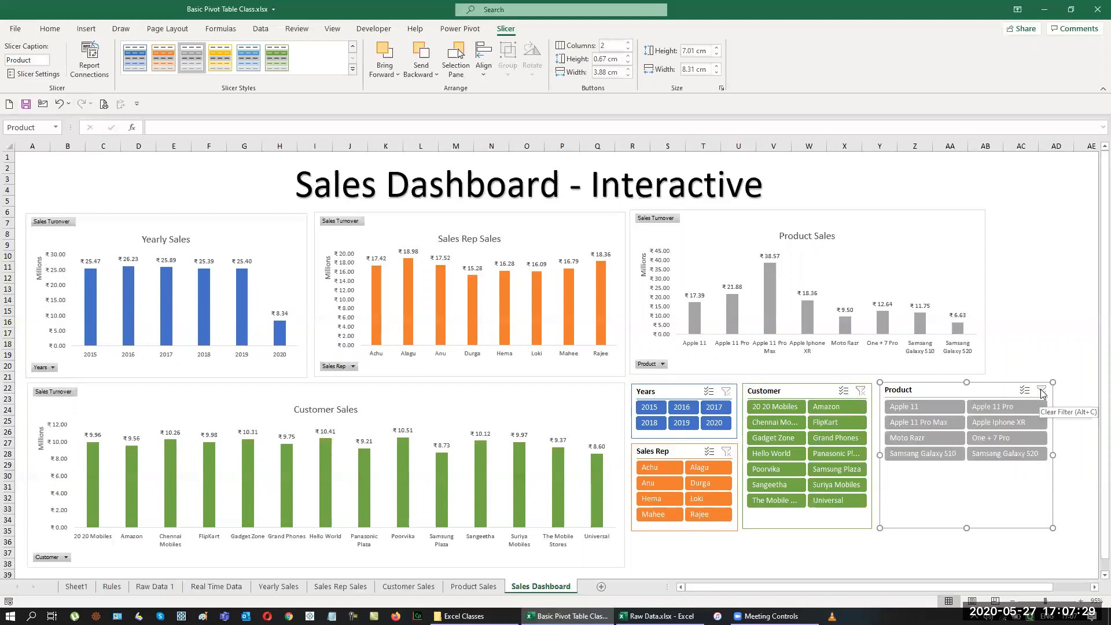
Connect the Years slicer also to the Sales Rep Sales, Product Sales and Customer Sales PivotTables
{"action": "right_click", "coordinate": [682, 392]}
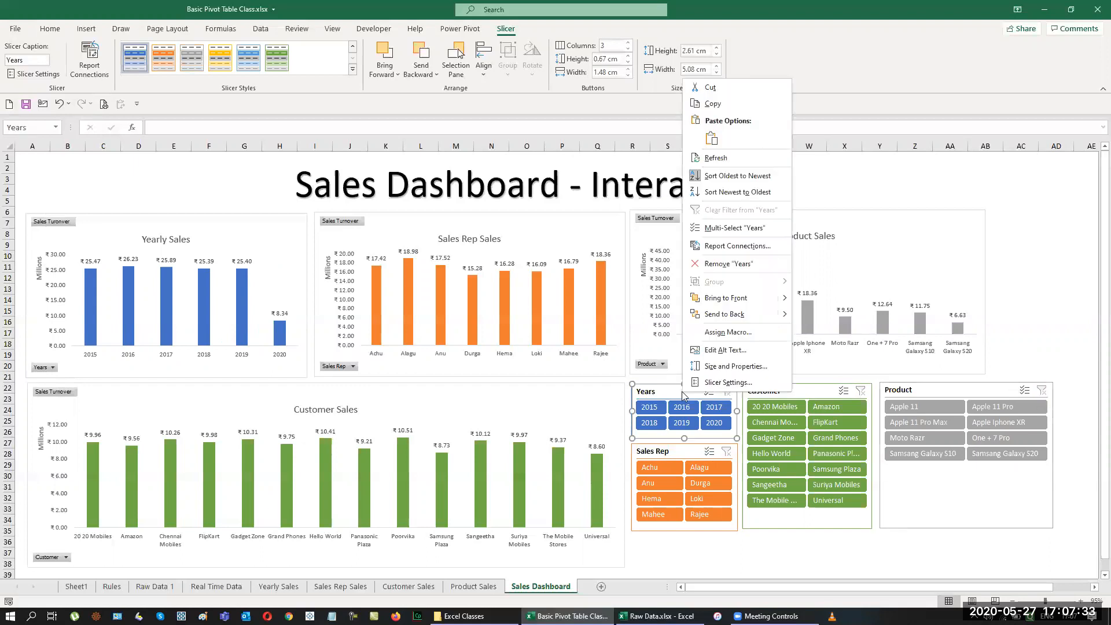
{"action": "left_click", "coordinate": [729, 246]}
{"action": "left_click", "coordinate": [638, 272]}
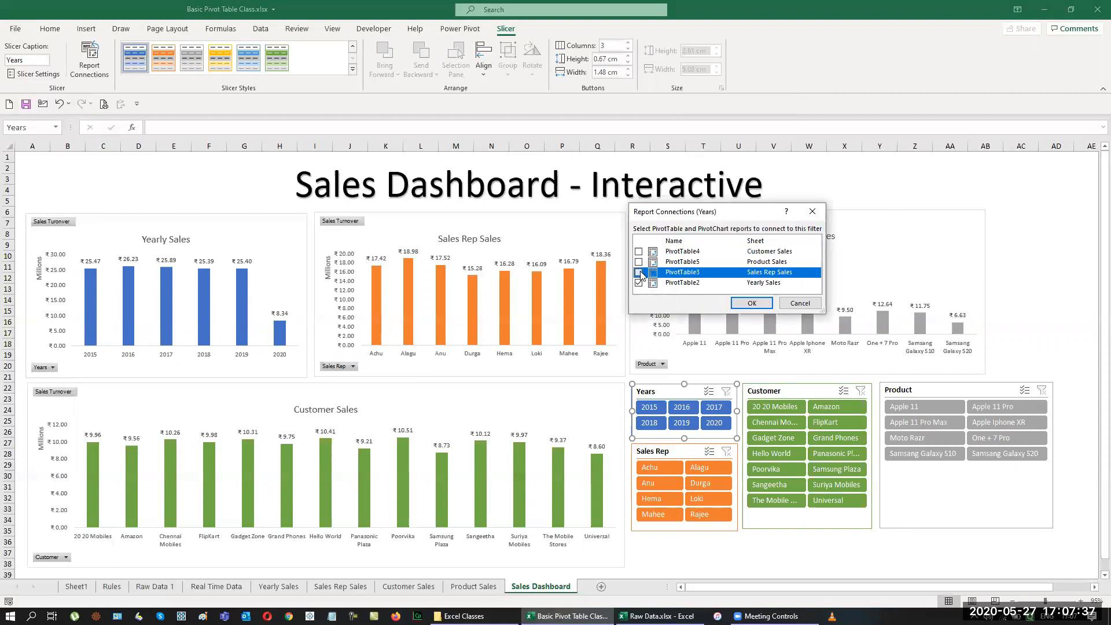
{"action": "left_click", "coordinate": [639, 262]}
{"action": "left_click", "coordinate": [638, 251]}
{"action": "left_click", "coordinate": [751, 303]}
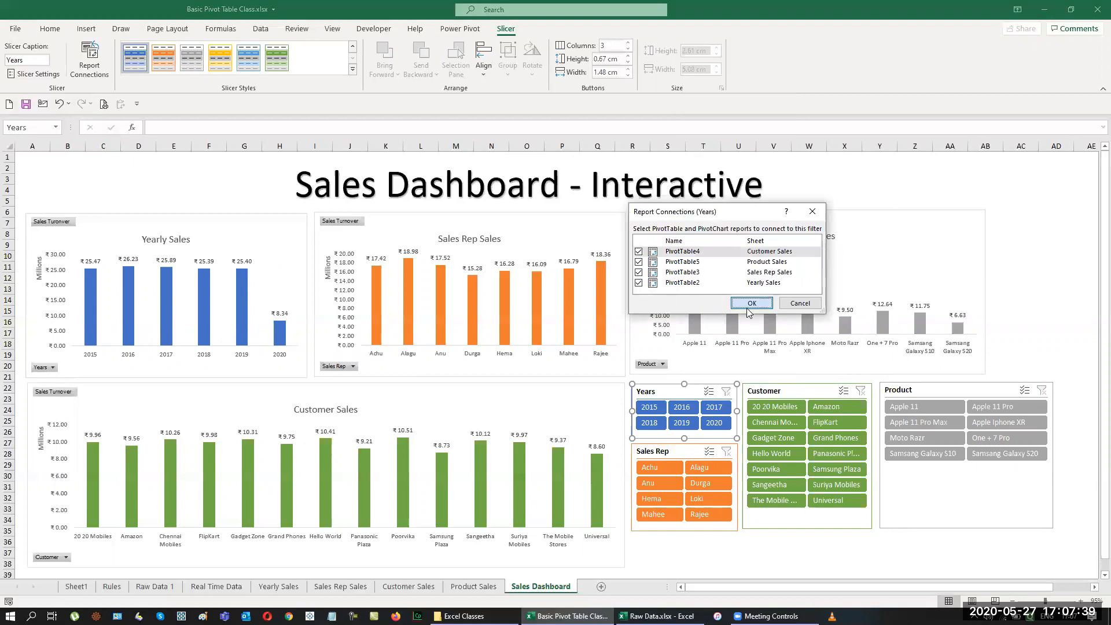
Connect the Sales Rep slicer also to the Customer Sales, Product Sales and Sales Rep Sales PivotTables
{"action": "right_click", "coordinate": [681, 454]}
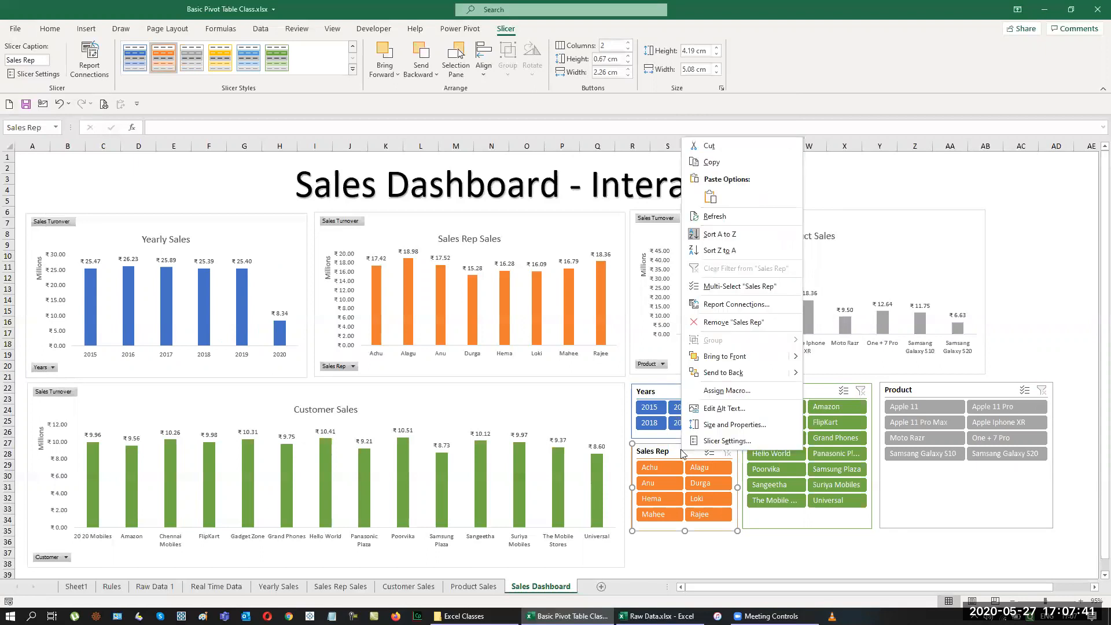
{"action": "left_click", "coordinate": [718, 305]}
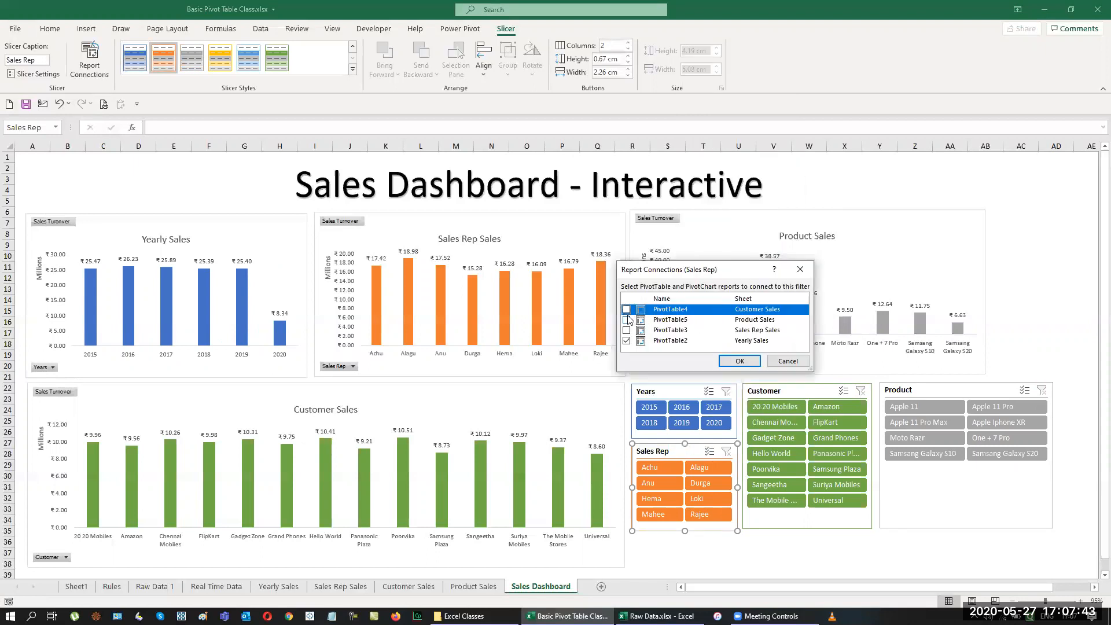
{"action": "left_click", "coordinate": [626, 320]}
{"action": "left_click", "coordinate": [627, 331]}
{"action": "left_click", "coordinate": [740, 360]}
Connect the Customer slicer also to the Customer Sales, Product Sales and Sales Rep Sales PivotTables
{"action": "right_click", "coordinate": [777, 394]}
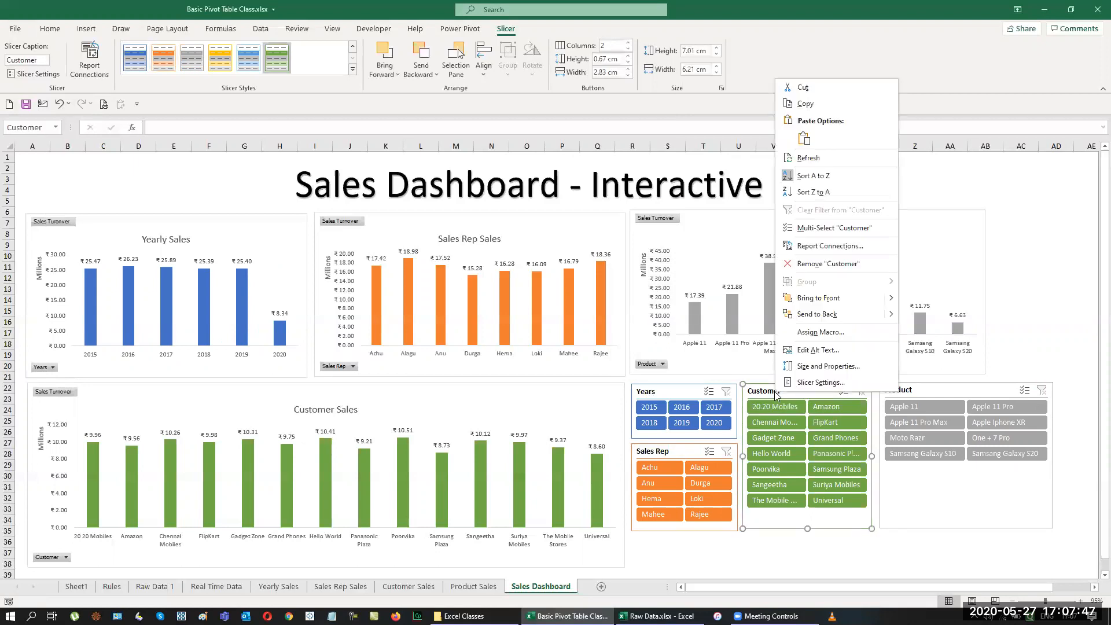
{"action": "left_click", "coordinate": [812, 251]}
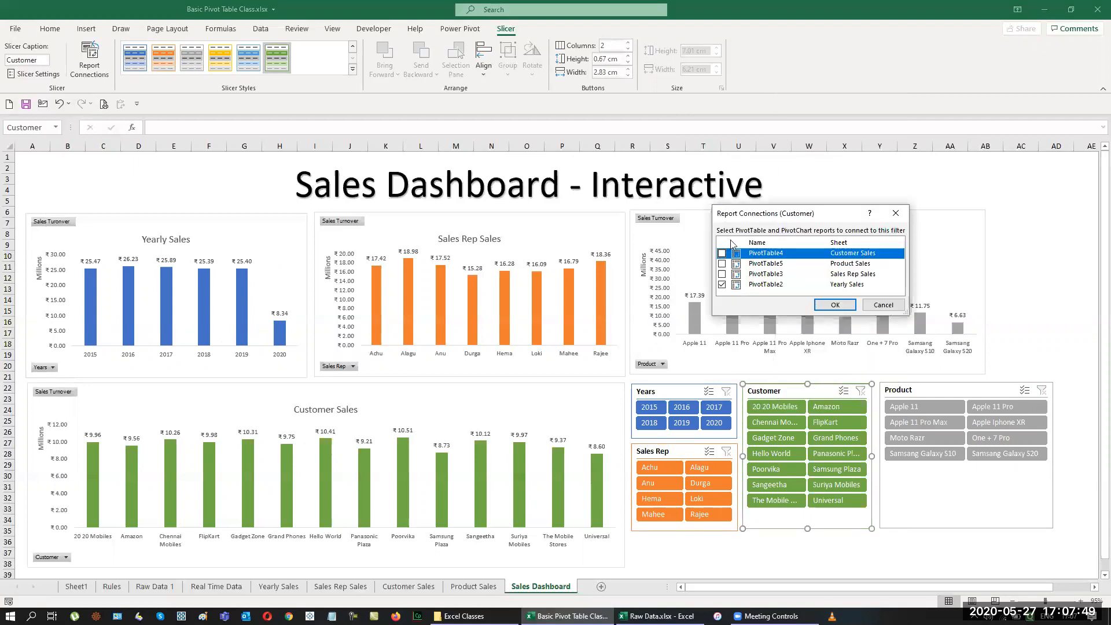
{"action": "left_click", "coordinate": [722, 263]}
{"action": "left_click", "coordinate": [722, 274]}
{"action": "left_click", "coordinate": [835, 305]}
Connect the Product slicer also to the Customer Sales, Product Sales and Sales Rep Sales PivotTables
{"action": "right_click", "coordinate": [926, 388]}
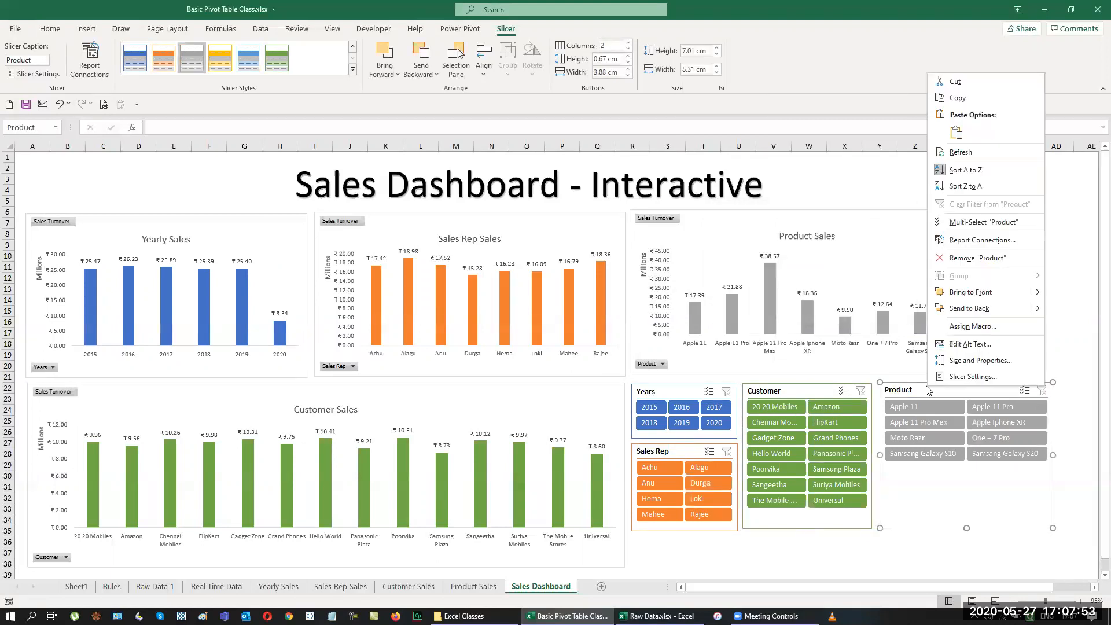
{"action": "left_click", "coordinate": [951, 243]}
{"action": "left_click", "coordinate": [861, 243]}
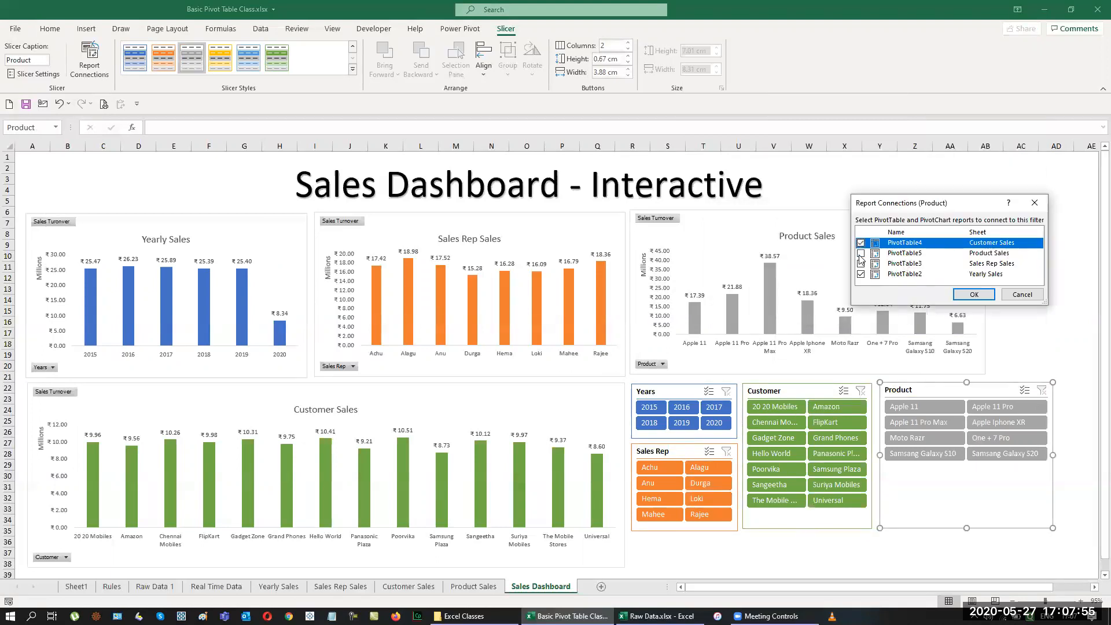
{"action": "left_click", "coordinate": [861, 253]}
{"action": "left_click", "coordinate": [860, 264]}
{"action": "left_click", "coordinate": [974, 295]}
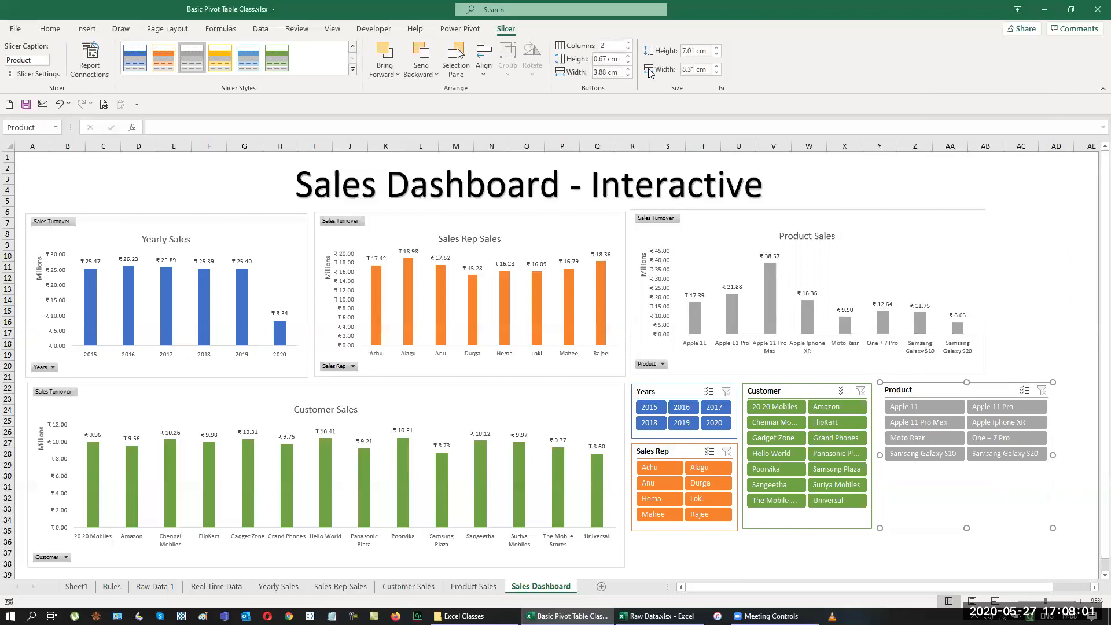
Set the Product slicer to 1 column and resize it to about 6.5 cm wide and 7.36 cm high
{"action": "left_click", "coordinate": [628, 49]}
{"action": "left_click_drag", "start_coordinate": [1045, 457], "coordinate": [1016, 478]}
{"action": "left_click_drag", "start_coordinate": [948, 529], "coordinate": [950, 536]}
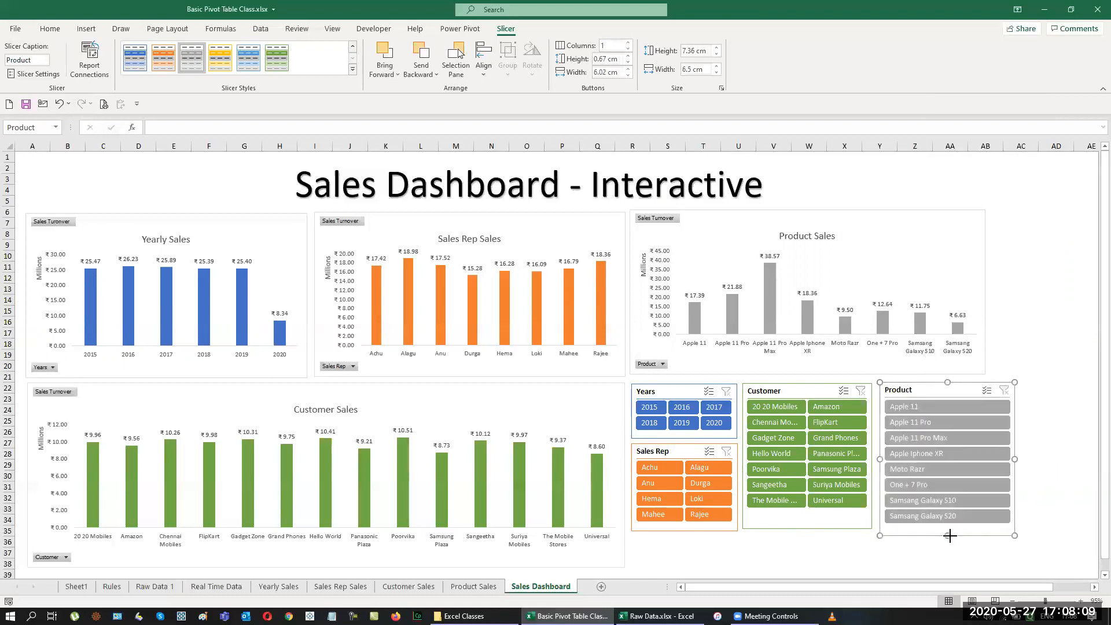
{"action": "left_click", "coordinate": [1040, 444]}
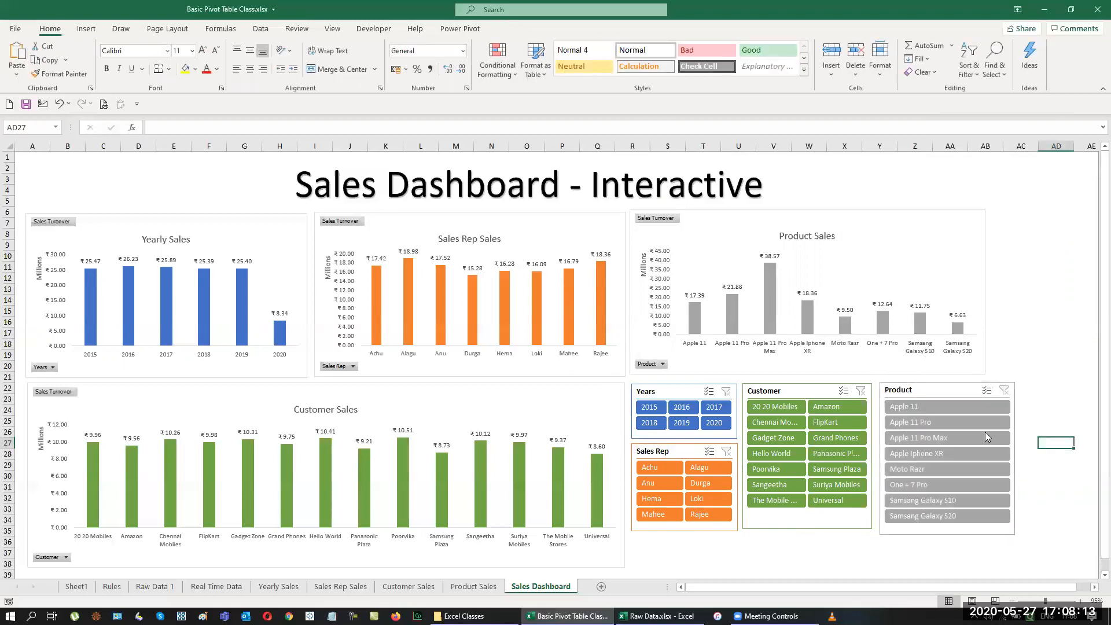
Test the connected slicers by filtering together on Apple 11, 20 20 Mobiles and 2017, and clear all three filters
{"action": "left_click", "coordinate": [912, 406]}
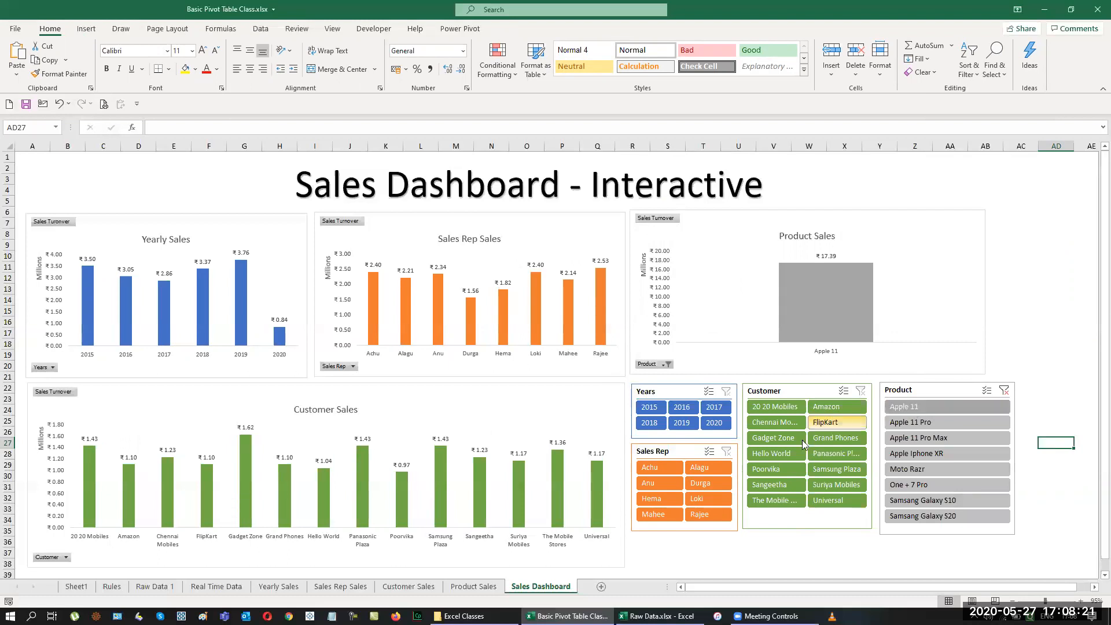
{"action": "left_click", "coordinate": [773, 406]}
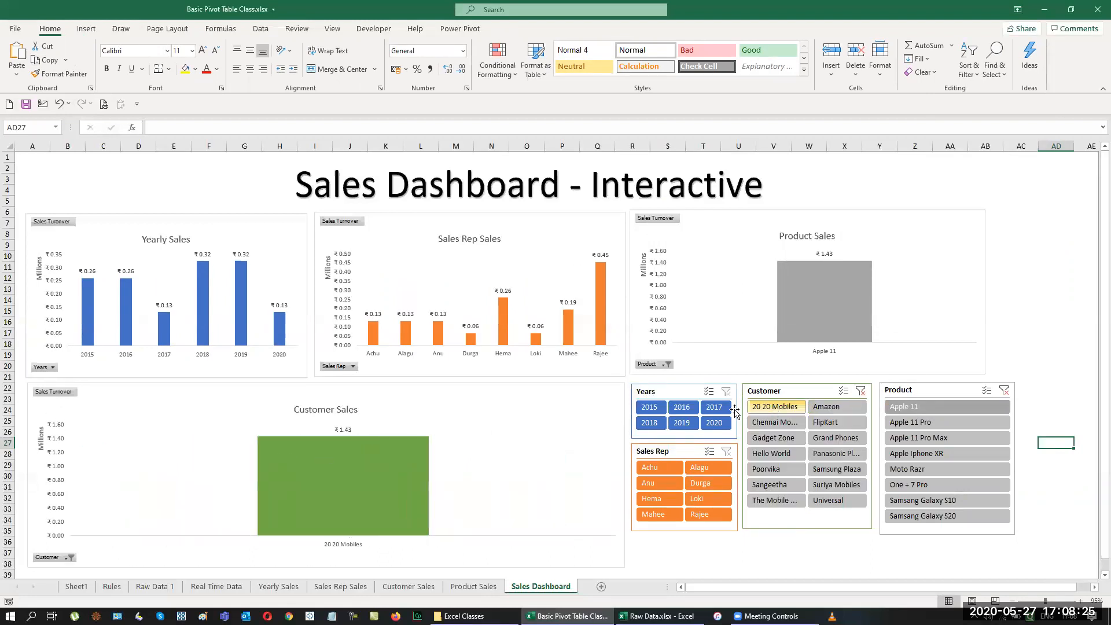
{"action": "left_click", "coordinate": [715, 408]}
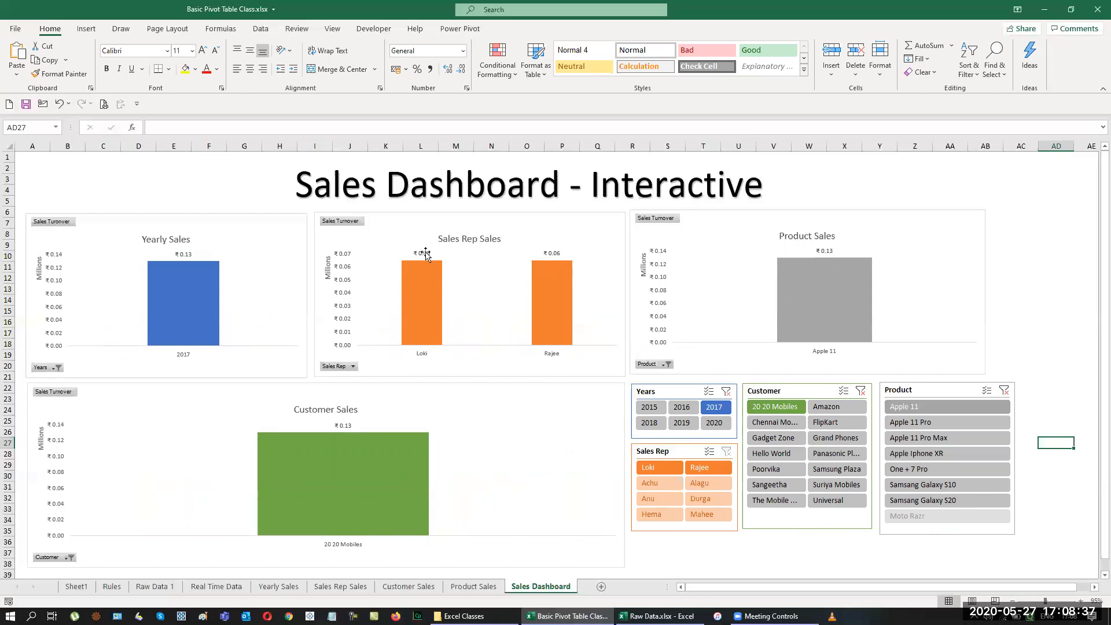
{"action": "left_click", "coordinate": [734, 456]}
{"action": "left_click", "coordinate": [726, 393]}
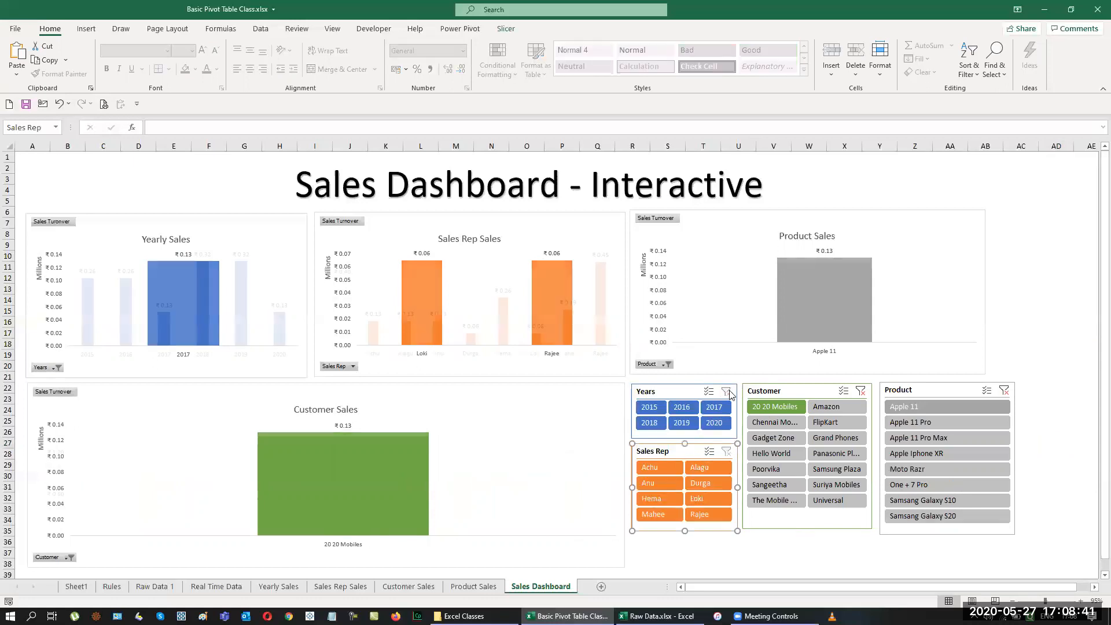
{"action": "left_click", "coordinate": [862, 391]}
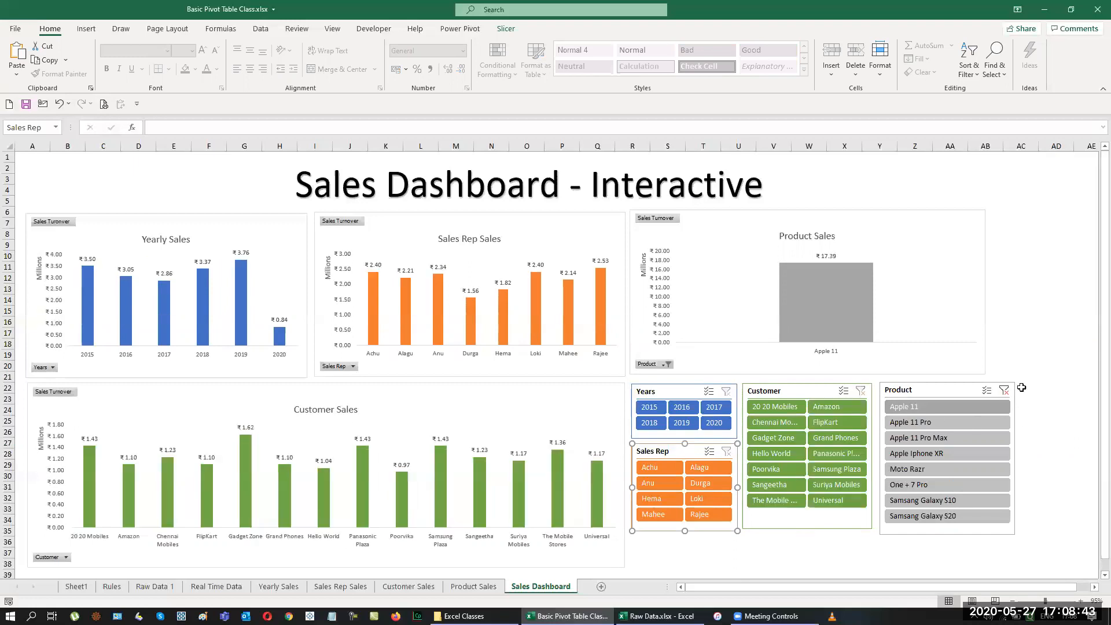
{"action": "left_click", "coordinate": [1005, 392]}
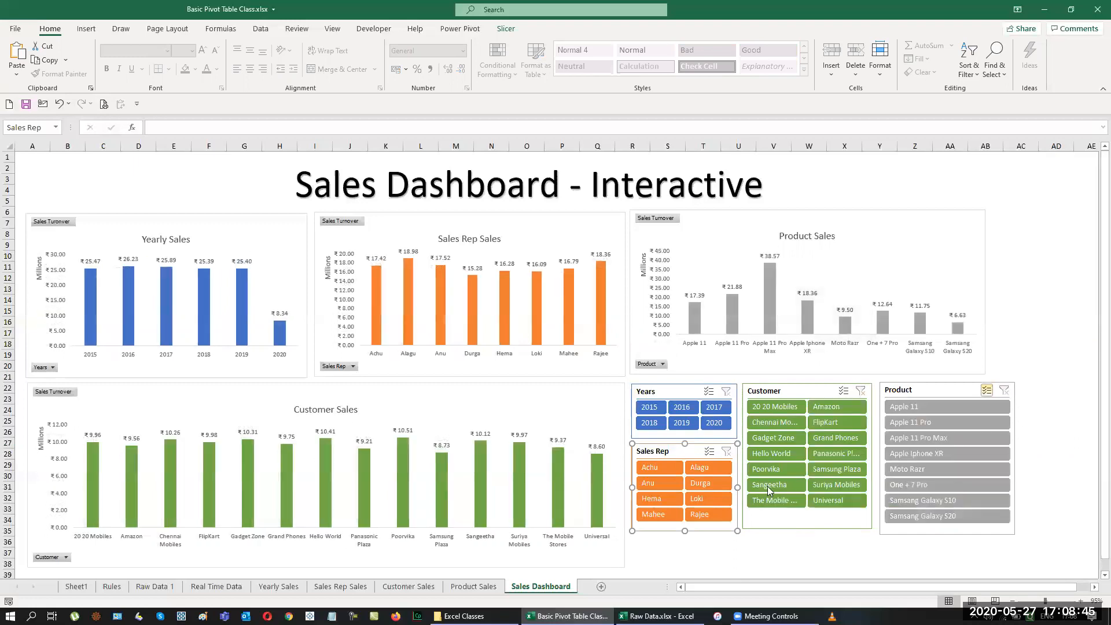
Check the charts for one sales rep, Apple 11 Pro and Poorvika separately, clearing each filter, and return to Sheet1
{"action": "left_click", "coordinate": [656, 469]}
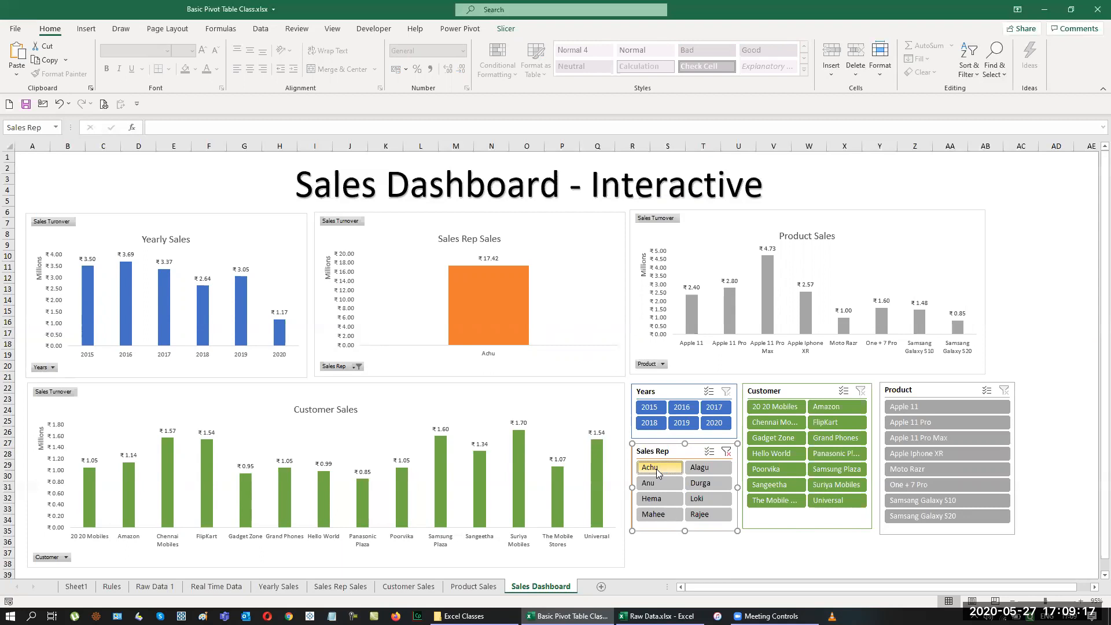
{"action": "left_click", "coordinate": [727, 451]}
{"action": "left_click", "coordinate": [912, 423]}
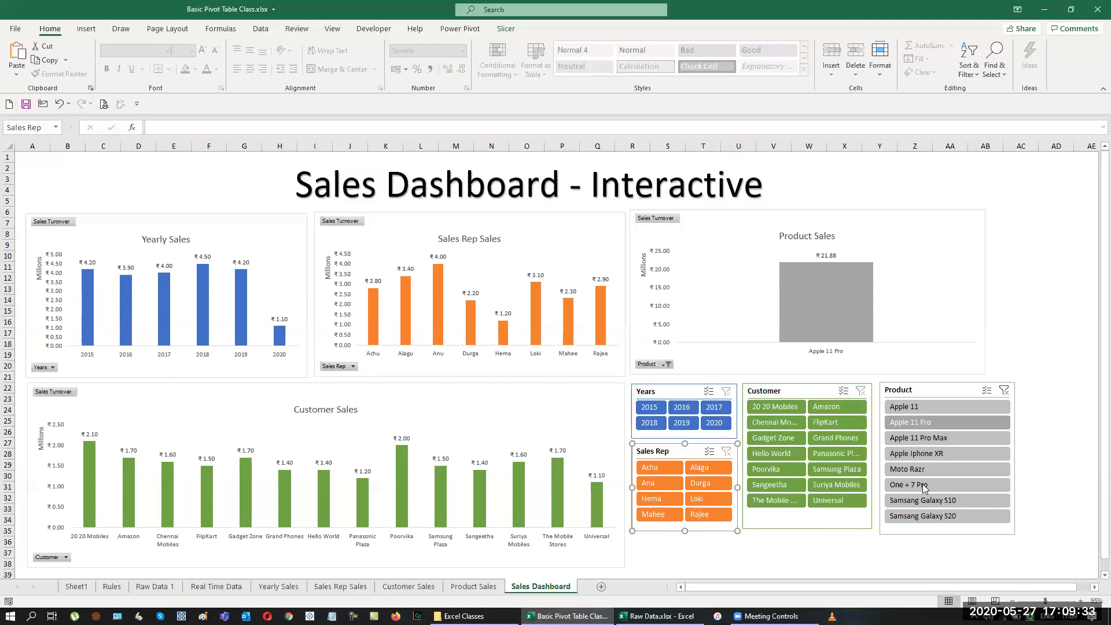
{"action": "left_click", "coordinate": [1003, 392]}
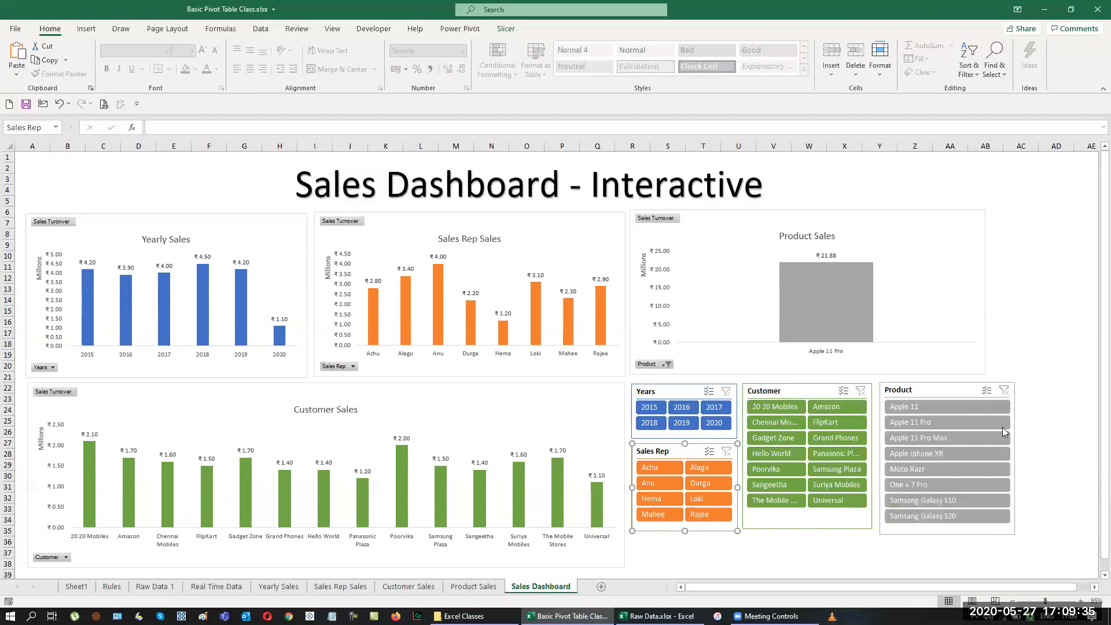
{"action": "left_click", "coordinate": [788, 470]}
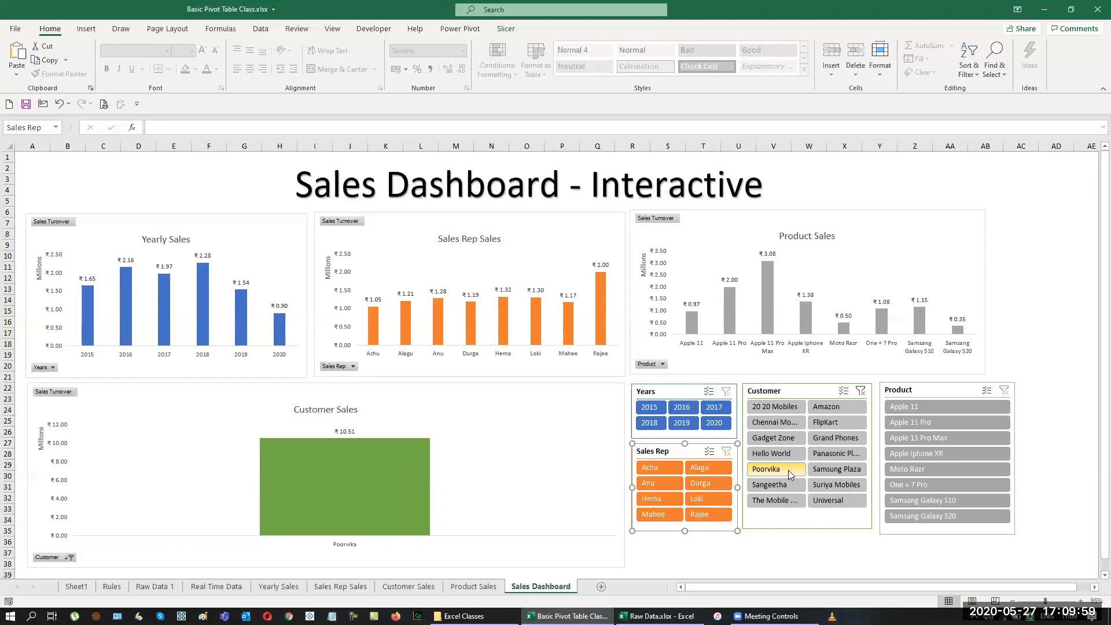
{"action": "left_click", "coordinate": [859, 396]}
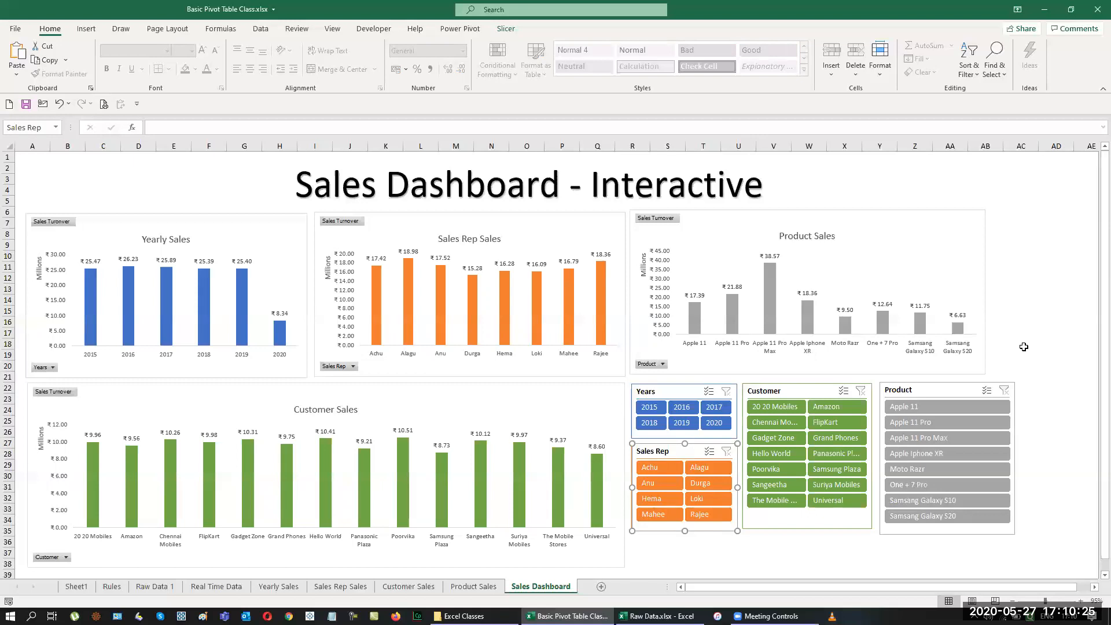
{"action": "left_click", "coordinate": [77, 586]}
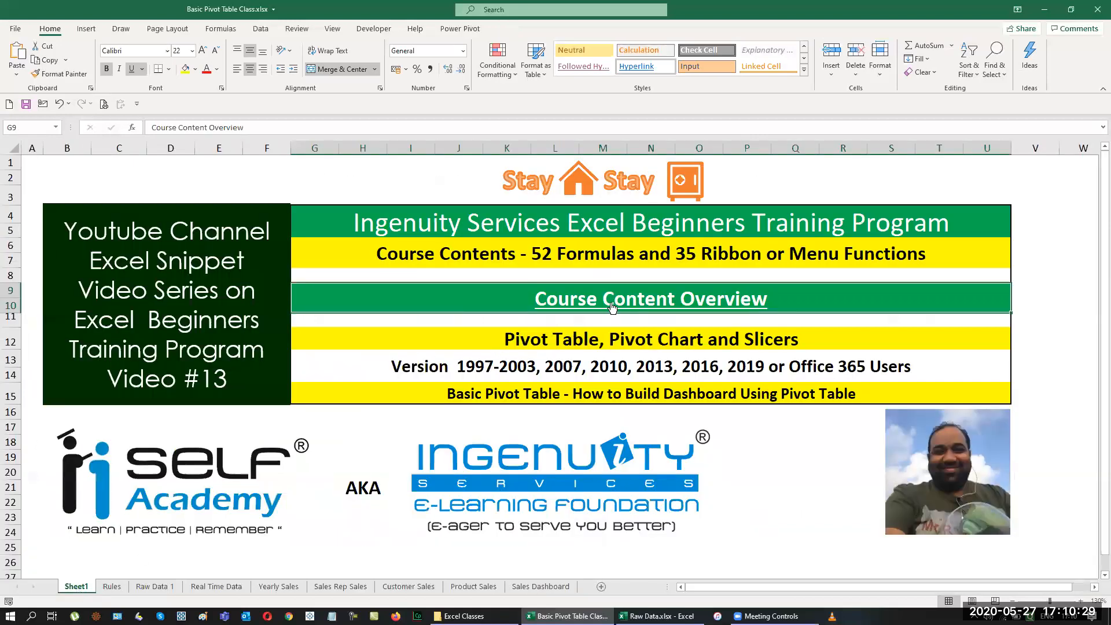